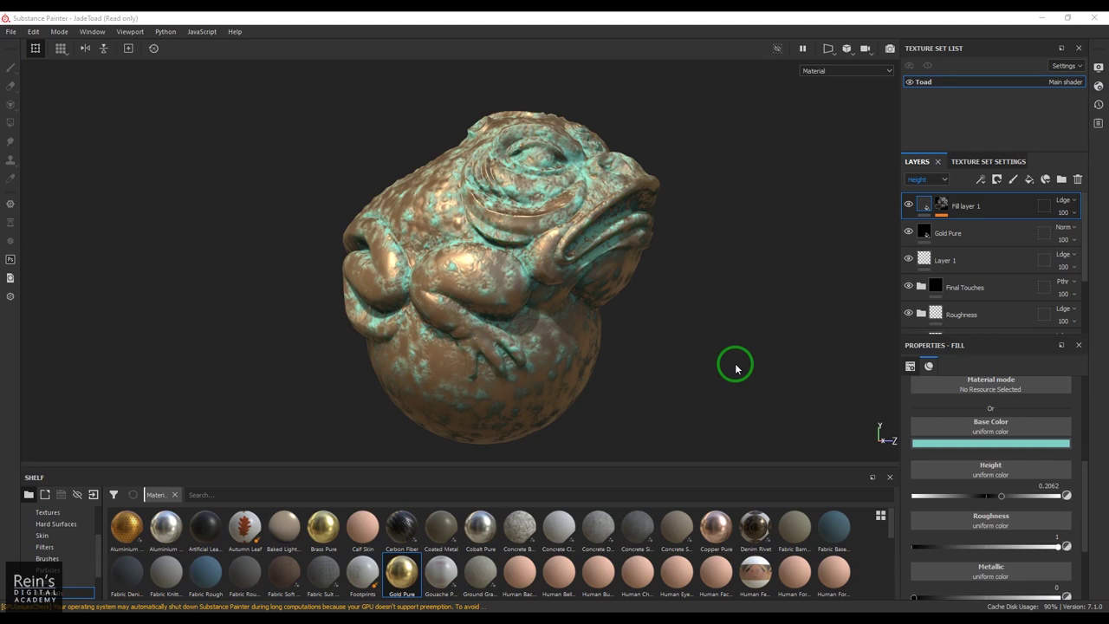
Inspect the copper-and-patina toad under rotated lighting from several angles, then delete Fill layer 1
{"action": "mouse_move", "coordinate": [737, 324]}
{"action": "right_mouse_down", "text": "shift"}
{"action": "mouse_move", "coordinate": [713, 329]}
{"action": "mouse_move", "coordinate": [722, 341]}
{"action": "mouse_move", "coordinate": [736, 330]}
{"action": "mouse_move", "coordinate": [715, 332]}
{"action": "mouse_move", "coordinate": [765, 338]}
{"action": "mouse_move", "coordinate": [721, 344]}
{"action": "mouse_move", "coordinate": [744, 345]}
{"action": "right_mouse_up", "text": "shift"}
{"action": "mouse_move", "coordinate": [743, 347]}
{"action": "left_mouse_down", "text": "alt"}
{"action": "mouse_move", "coordinate": [728, 367]}
{"action": "mouse_move", "coordinate": [724, 338]}
{"action": "left_mouse_up", "text": "alt"}
{"action": "mouse_move", "coordinate": [725, 339]}
{"action": "right_mouse_down", "text": "shift"}
{"action": "mouse_move", "coordinate": [745, 327]}
{"action": "mouse_move", "coordinate": [713, 329]}
{"action": "mouse_move", "coordinate": [722, 329]}
{"action": "mouse_move", "coordinate": [720, 355]}
{"action": "right_mouse_up", "text": "shift"}
{"action": "left_click_drag", "start_coordinate": [720, 356], "coordinate": [750, 352], "text": "alt"}
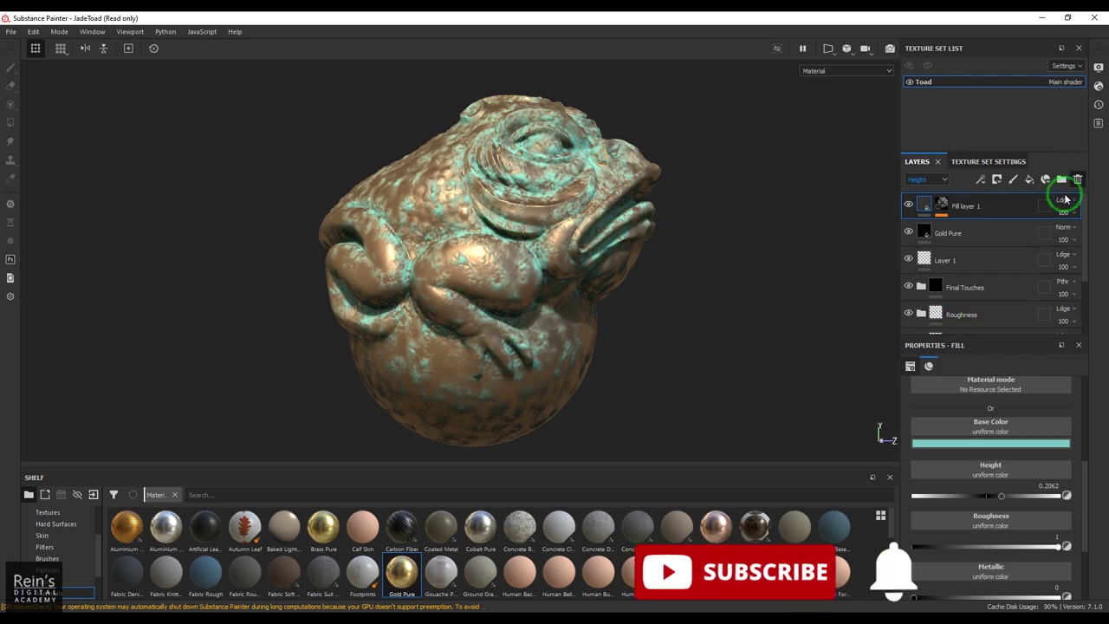
{"action": "left_click", "coordinate": [1077, 179]}
Delete the Gold Pure layer to reveal the jade-green toad, and add a new fill layer on top
{"action": "left_click", "coordinate": [1078, 179]}
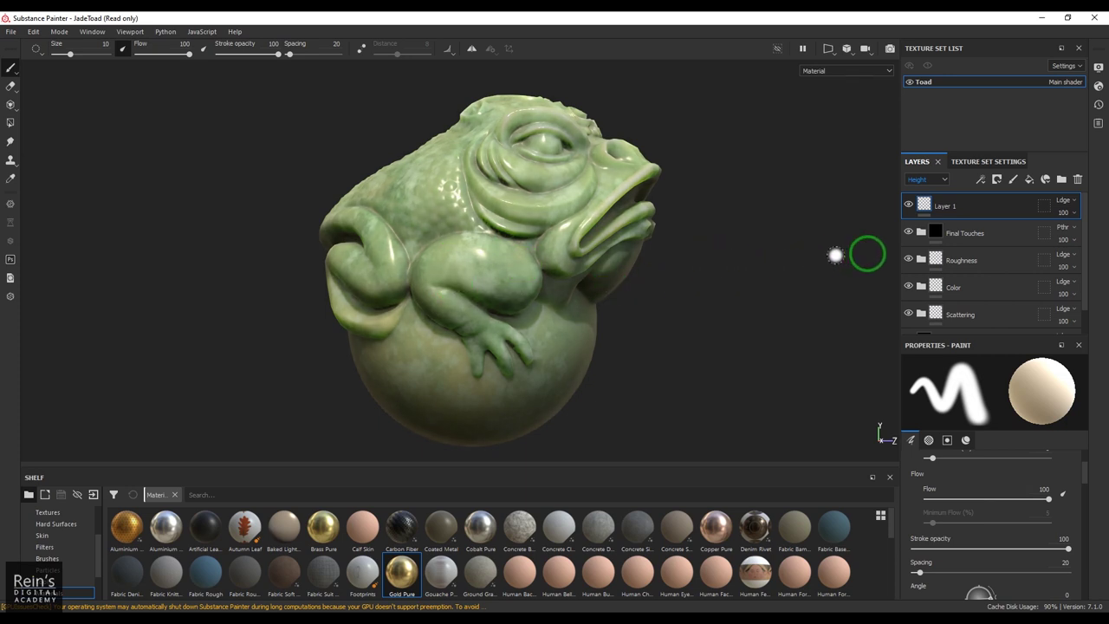
{"action": "left_click", "coordinate": [1029, 180]}
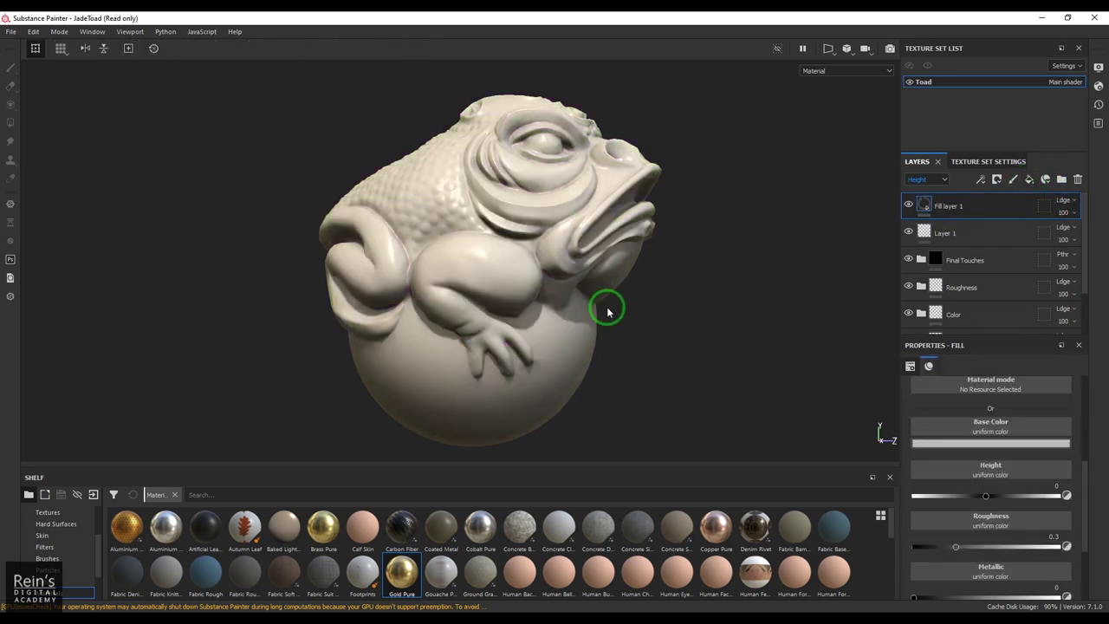
Set the new fill layer's base colour to a dull greyish-brown
{"action": "left_click", "coordinate": [996, 448]}
{"action": "left_click_drag", "start_coordinate": [997, 485], "coordinate": [982, 504]}
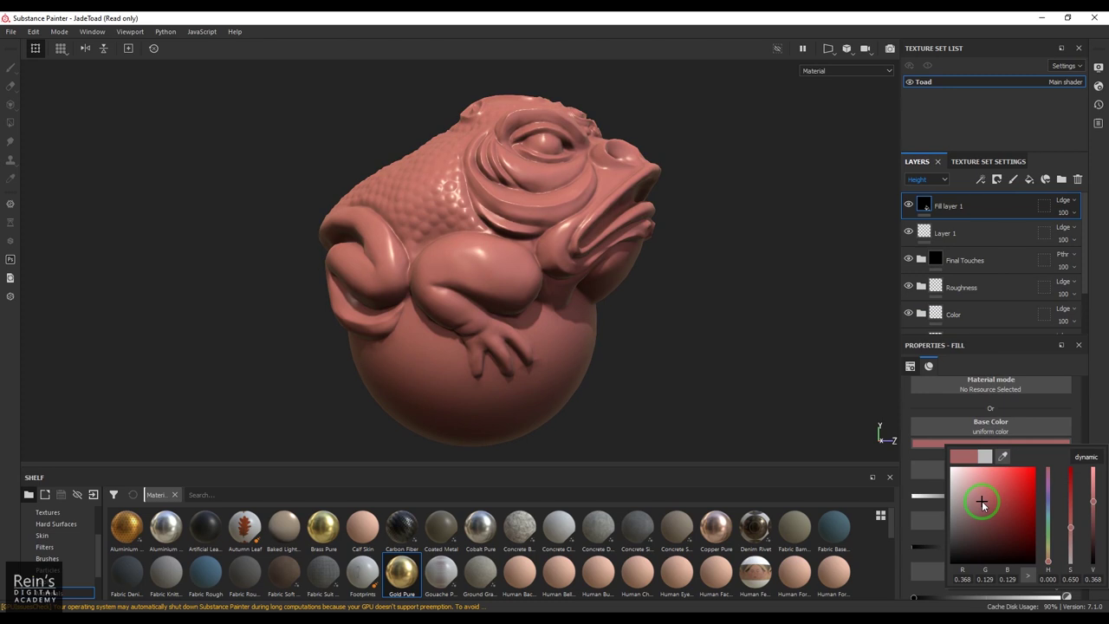
{"action": "left_click_drag", "start_coordinate": [1048, 565], "coordinate": [1048, 562]}
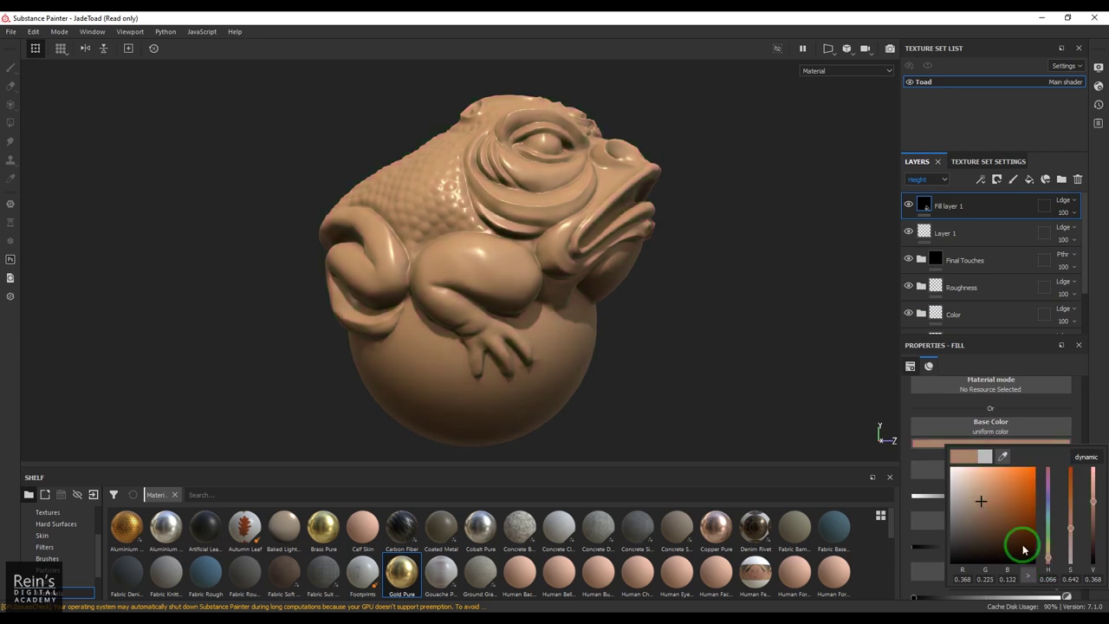
{"action": "left_click", "coordinate": [965, 512]}
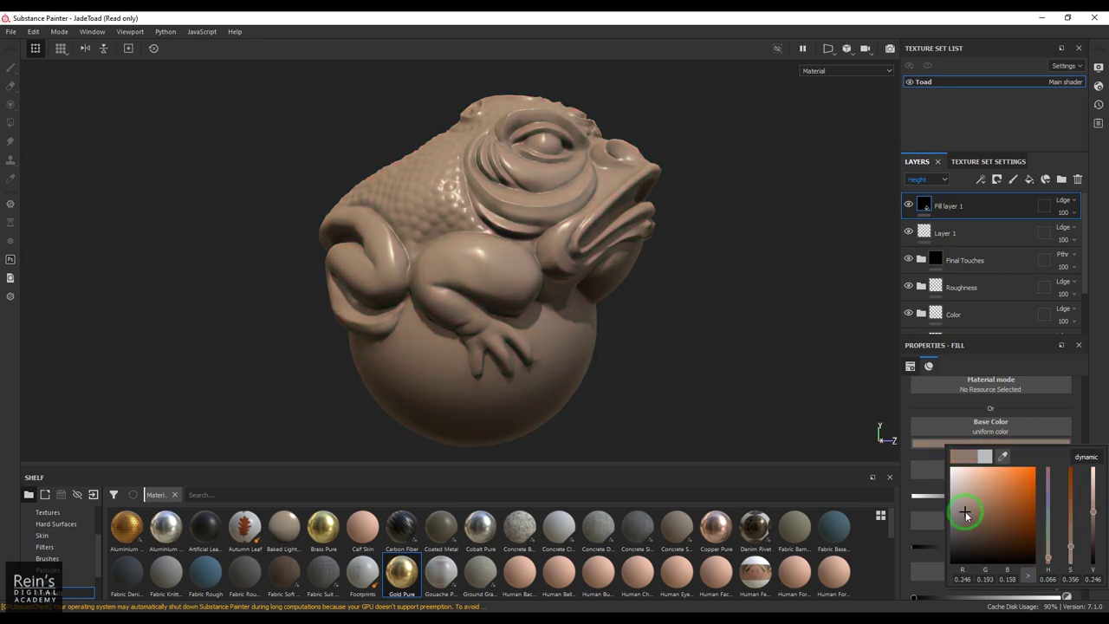
{"action": "left_click", "coordinate": [1097, 333]}
Raise the fill's roughness to about 0.8 and check the matte toad up close
{"action": "scroll", "coordinate": [992, 537], "scroll_direction": "down", "scroll_amount": 1}
{"action": "scroll", "coordinate": [994, 552], "scroll_direction": "down", "scroll_amount": 1}
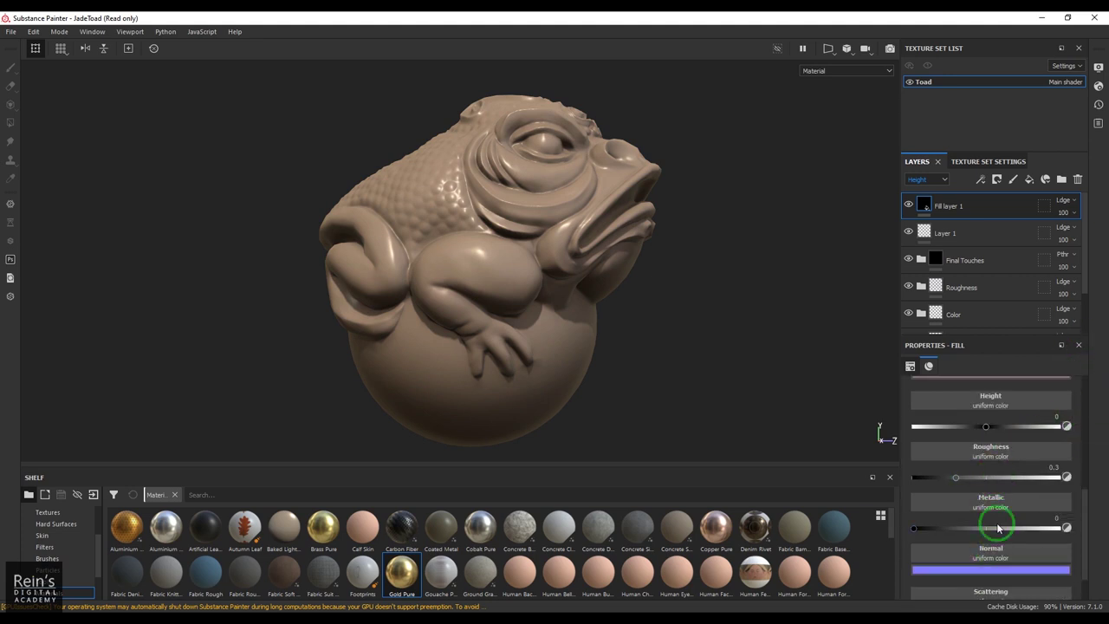
{"action": "left_click_drag", "start_coordinate": [957, 477], "coordinate": [1036, 479]}
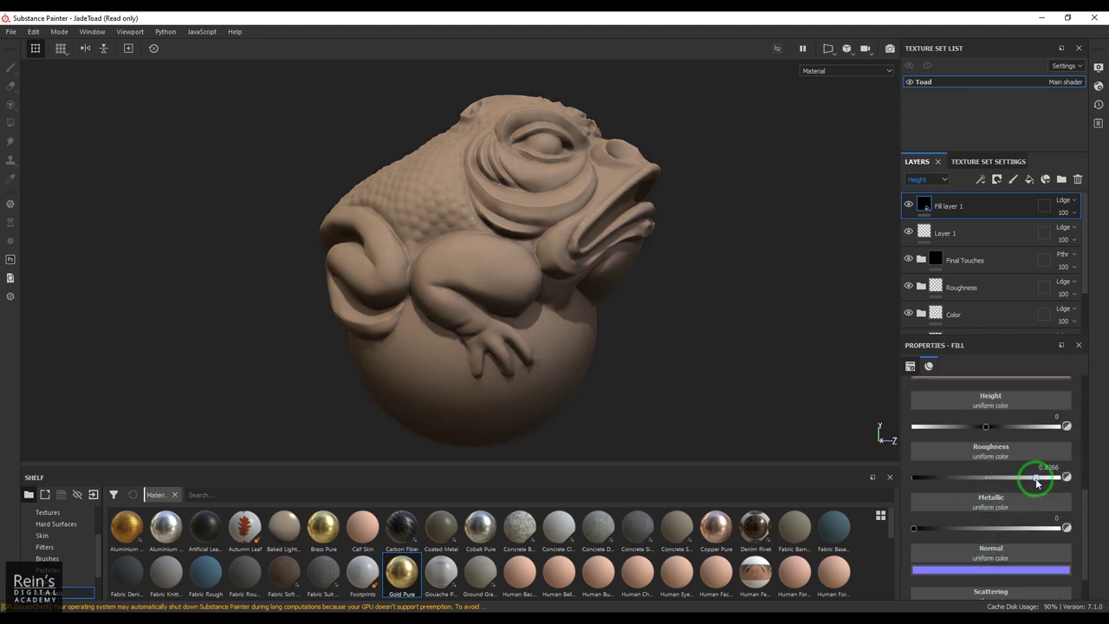
{"action": "mouse_move", "coordinate": [740, 297]}
{"action": "left_mouse_down", "text": "alt"}
{"action": "mouse_move", "coordinate": [303, 315]}
{"action": "mouse_move", "coordinate": [750, 307]}
{"action": "left_mouse_up", "text": "alt"}
{"action": "mouse_move", "coordinate": [750, 306]}
{"action": "right_mouse_down", "text": "shift"}
{"action": "mouse_move", "coordinate": [661, 320]}
{"action": "mouse_move", "coordinate": [758, 319]}
{"action": "mouse_move", "coordinate": [722, 325]}
{"action": "right_mouse_up", "text": "shift"}
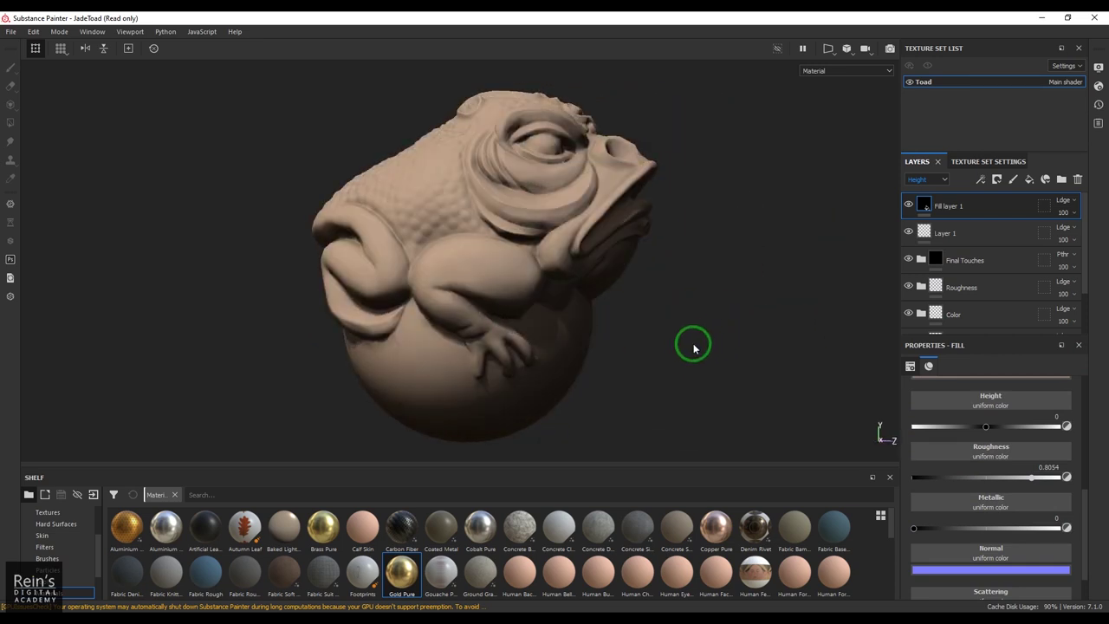
{"action": "left_click_drag", "start_coordinate": [693, 344], "coordinate": [678, 324], "text": "alt"}
{"action": "right_click_drag", "start_coordinate": [677, 324], "coordinate": [817, 376], "text": "alt"}
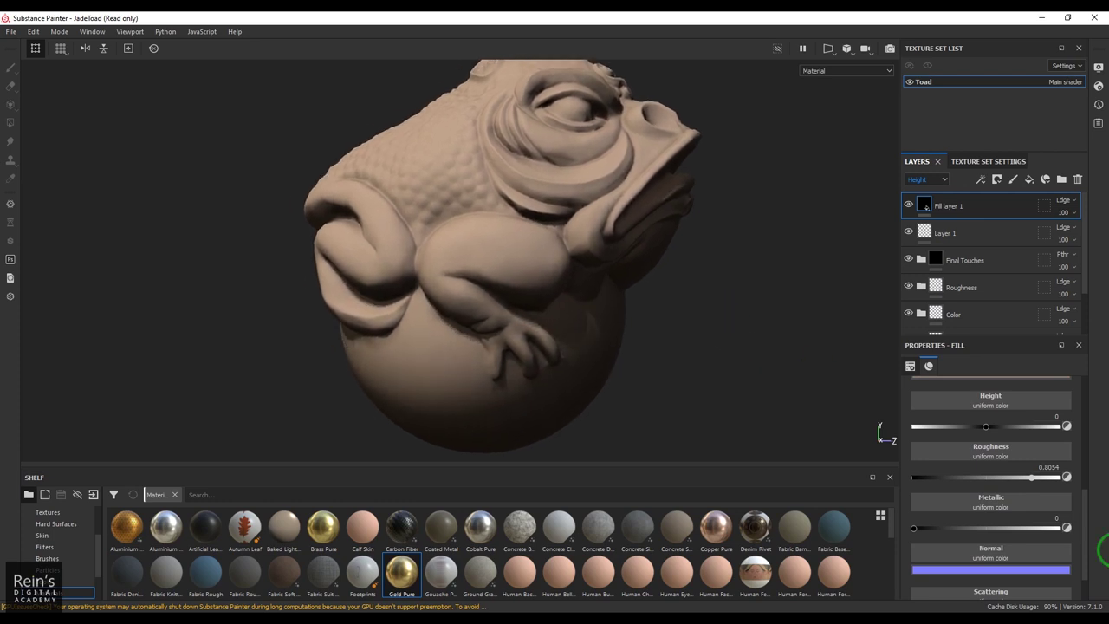
{"action": "left_click_drag", "start_coordinate": [1084, 540], "coordinate": [1089, 470]}
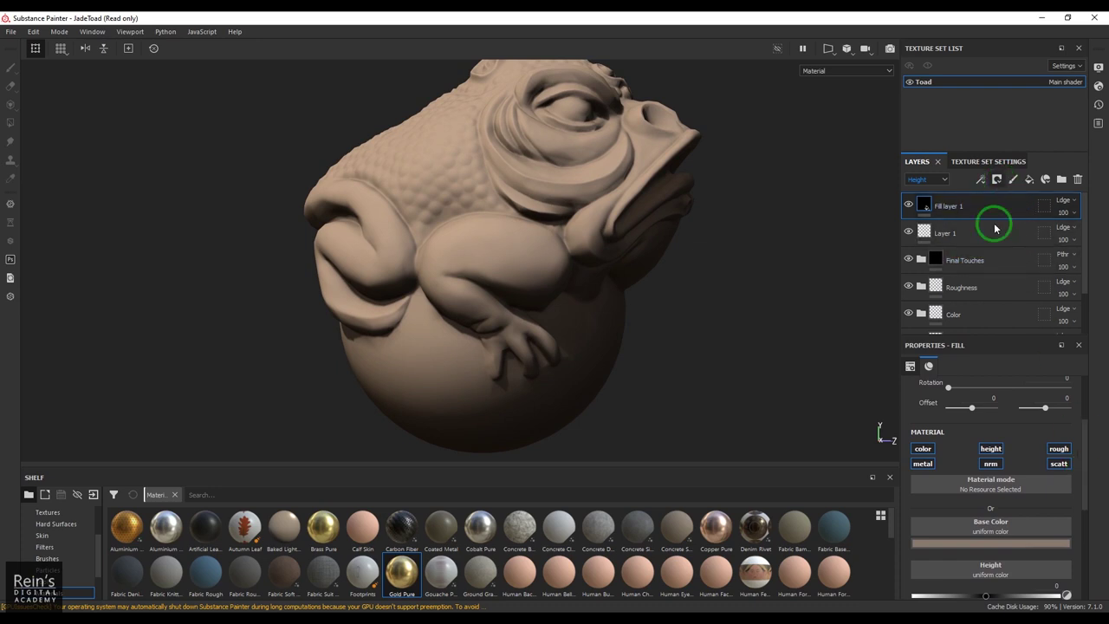
Add a fill effect to Fill layer 1 with height, roughness, scattering, normal and metallic disabled
{"action": "left_click", "coordinate": [981, 180]}
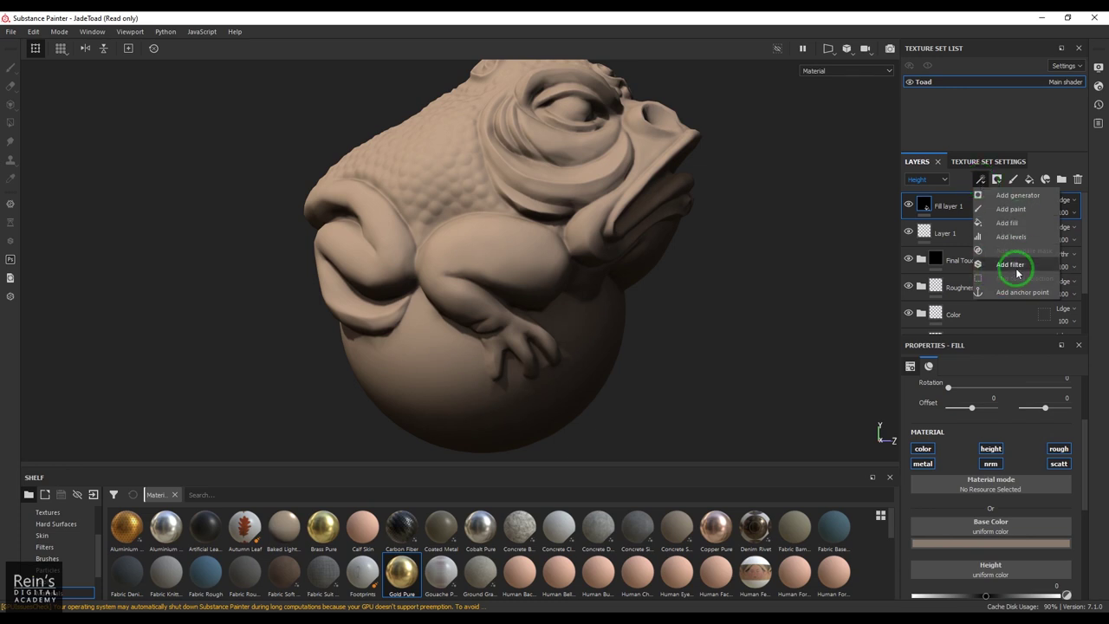
{"action": "left_click", "coordinate": [1031, 225]}
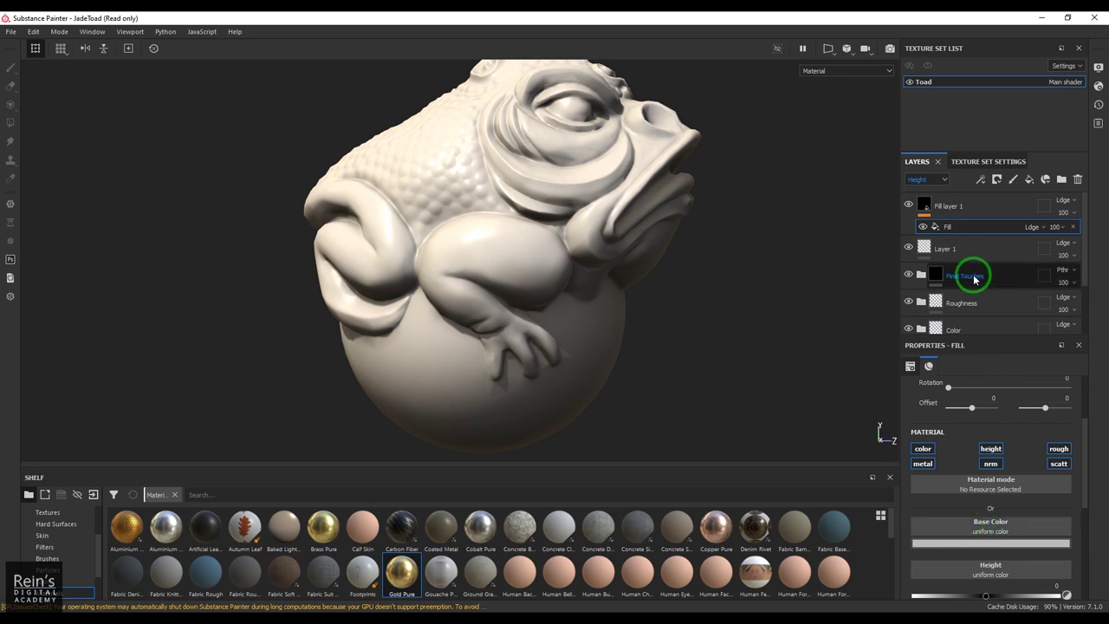
{"action": "scroll", "coordinate": [1015, 541], "scroll_direction": "down", "scroll_amount": 2}
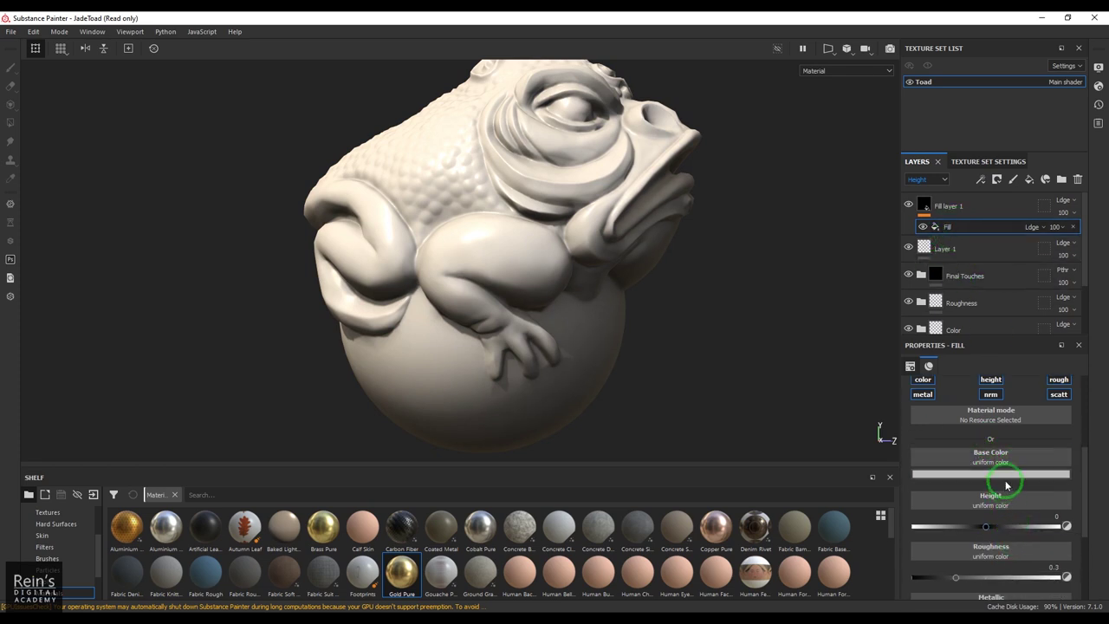
{"action": "scroll", "coordinate": [993, 437], "scroll_direction": "up", "scroll_amount": 2}
{"action": "left_click", "coordinate": [990, 448]}
{"action": "left_click", "coordinate": [1058, 448]}
{"action": "left_click", "coordinate": [1058, 463]}
{"action": "left_click", "coordinate": [991, 463]}
{"action": "left_click", "coordinate": [923, 463]}
Use BnW Spots 1 as the fill effect's base colour, and undo the stray Fill layer 2
{"action": "left_click", "coordinate": [996, 530]}
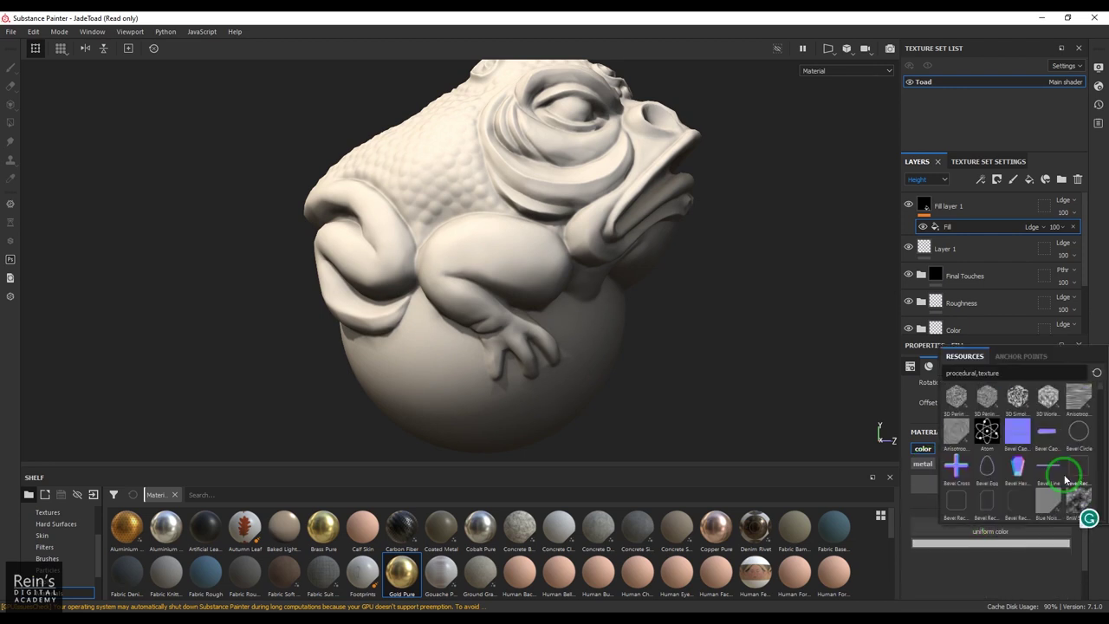
{"action": "left_click", "coordinate": [1079, 500]}
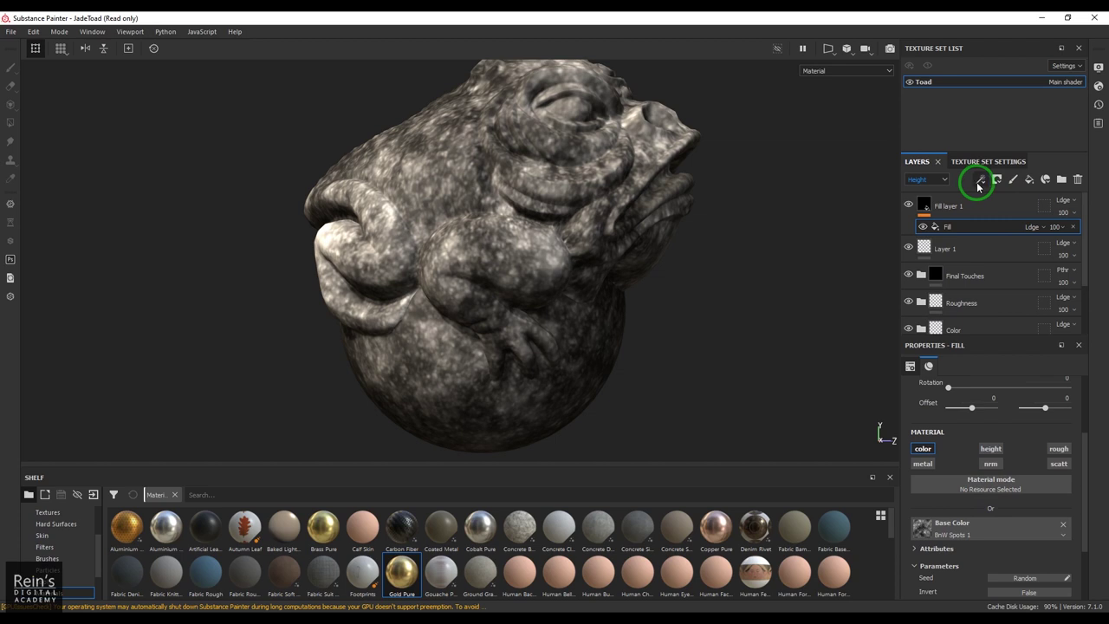
{"action": "left_click", "coordinate": [1026, 179]}
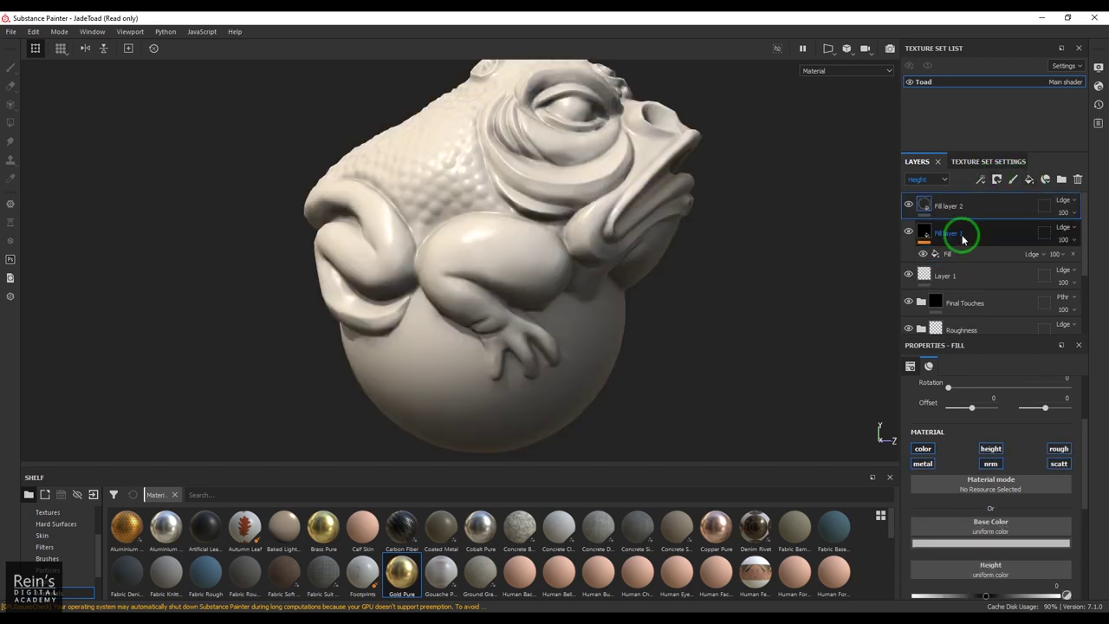
{"action": "key", "text": "ctrl+z"}
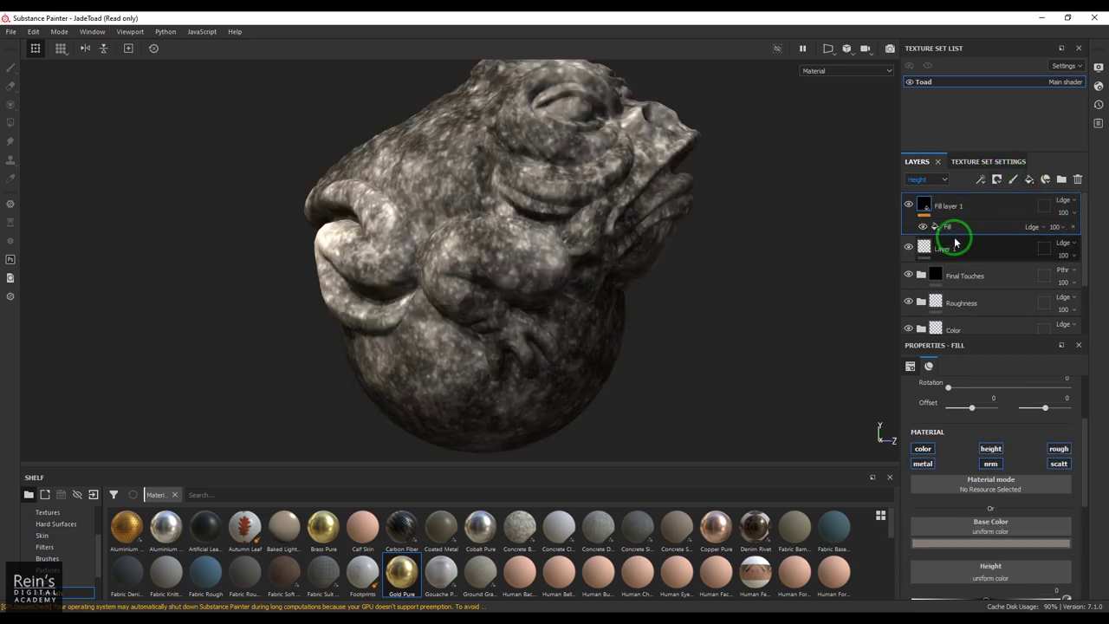
{"action": "left_click", "coordinate": [950, 209]}
Add a second fill effect to Fill layer 1 with a dull brown base colour
{"action": "left_click", "coordinate": [980, 179]}
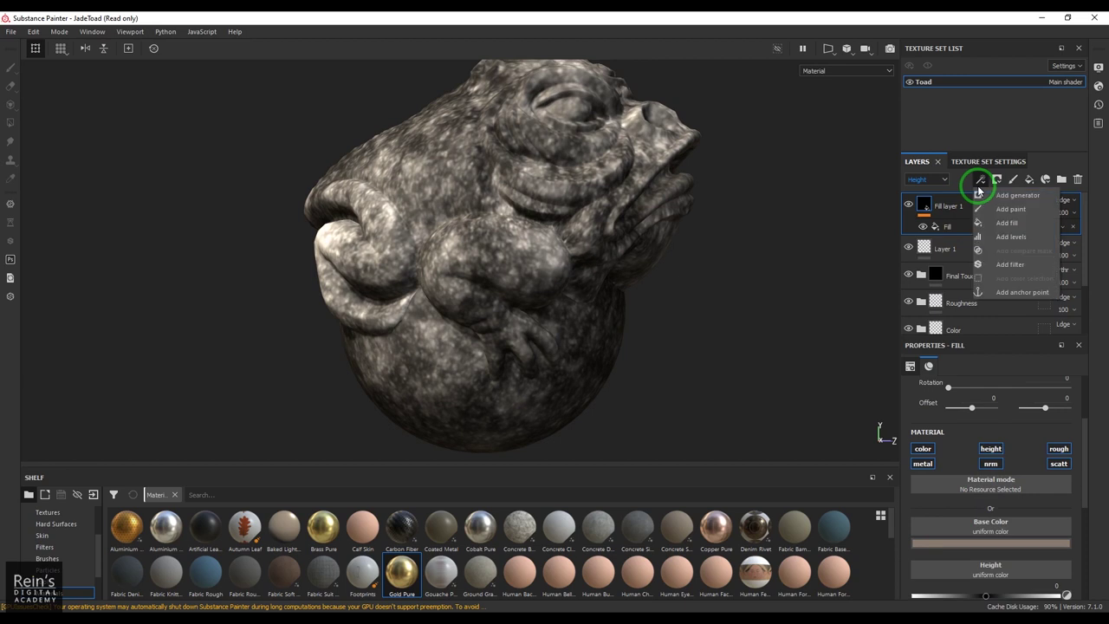
{"action": "left_click", "coordinate": [966, 246]}
{"action": "left_click", "coordinate": [990, 543]}
{"action": "left_click", "coordinate": [979, 460]}
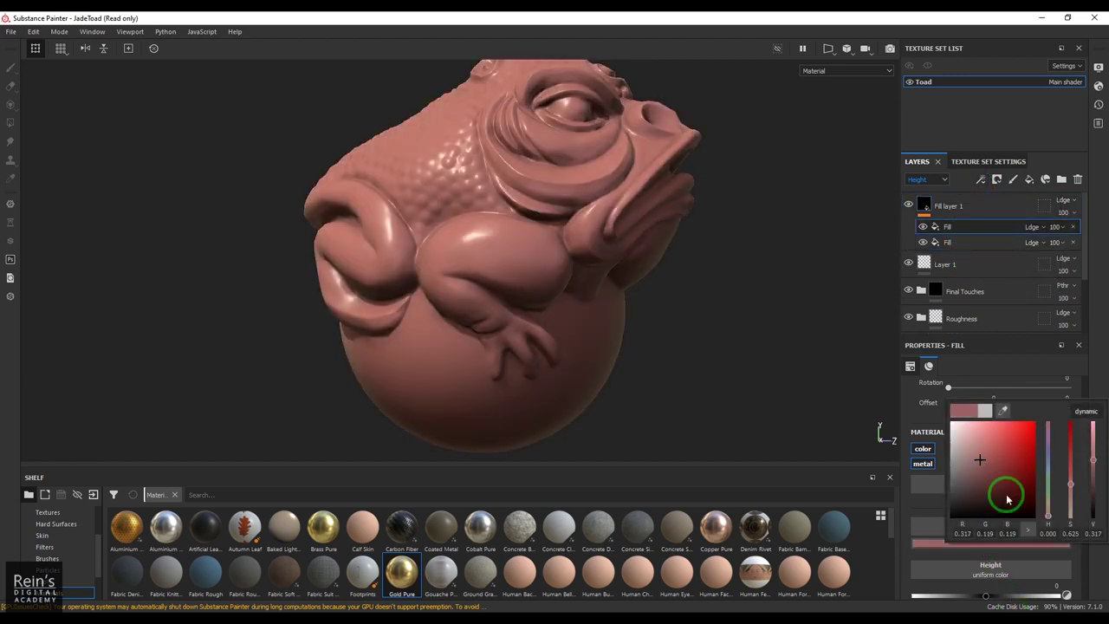
{"action": "left_click", "coordinate": [1047, 509]}
{"action": "left_click", "coordinate": [967, 472]}
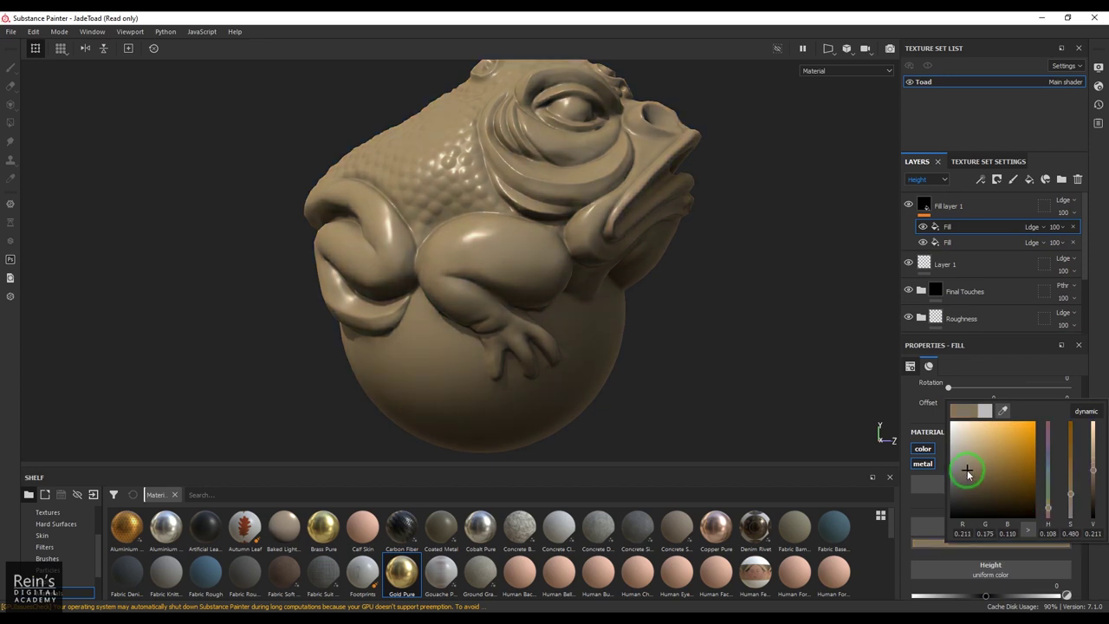
{"action": "left_click", "coordinate": [990, 450]}
Disable height, normal, scattering, roughness and metallic on the brown fill, leaving only colour
{"action": "left_click", "coordinate": [990, 450]}
{"action": "left_click", "coordinate": [990, 464]}
{"action": "left_click", "coordinate": [1057, 449]}
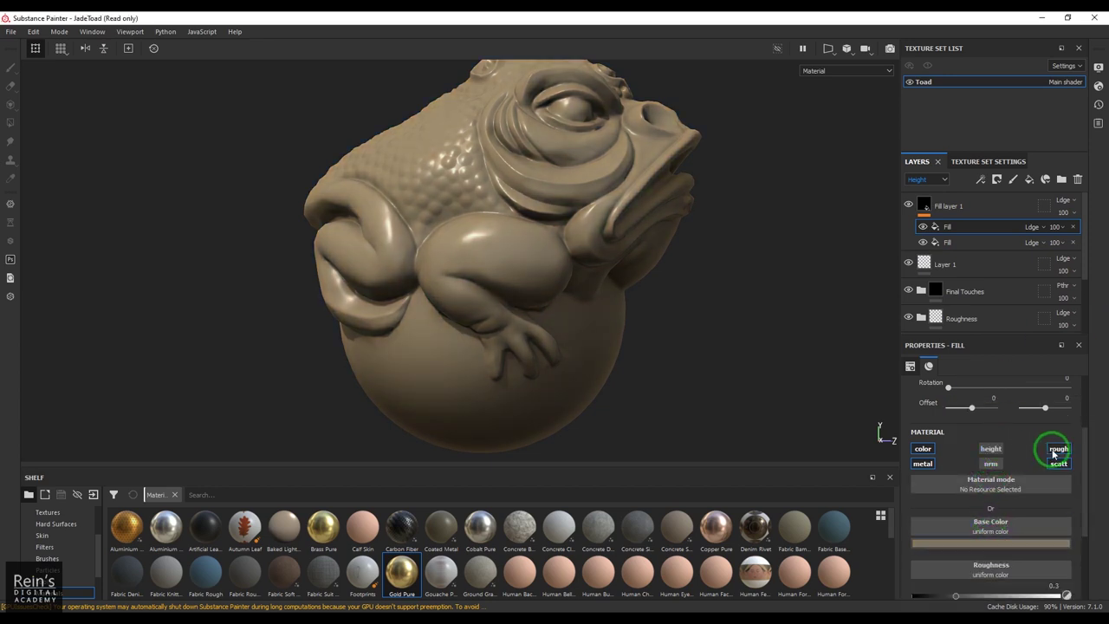
{"action": "left_click", "coordinate": [923, 464]}
{"action": "left_click", "coordinate": [947, 293]}
Place the spots fill above the brown fill and show the Base Color channel's blending
{"action": "mouse_move", "coordinate": [953, 242]}
{"action": "left_mouse_down"}
{"action": "mouse_move", "coordinate": [960, 228]}
{"action": "mouse_move", "coordinate": [961, 251]}
{"action": "mouse_move", "coordinate": [946, 236]}
{"action": "left_mouse_up"}
{"action": "left_click", "coordinate": [1031, 228]}
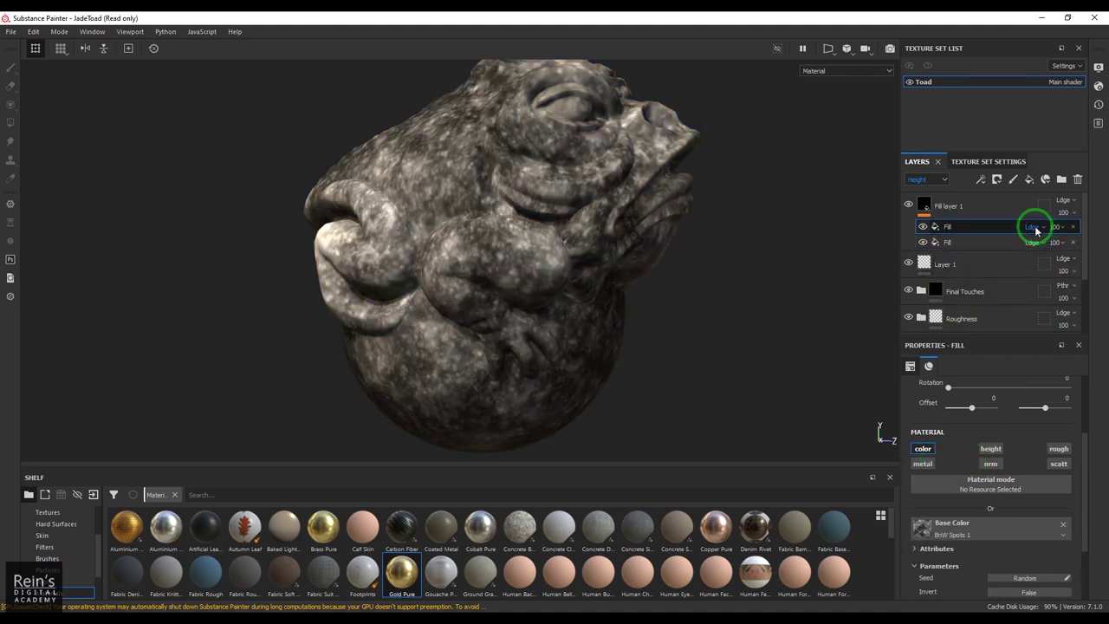
{"action": "left_click", "coordinate": [1034, 227]}
{"action": "left_click", "coordinate": [1035, 237]}
{"action": "left_click", "coordinate": [919, 179]}
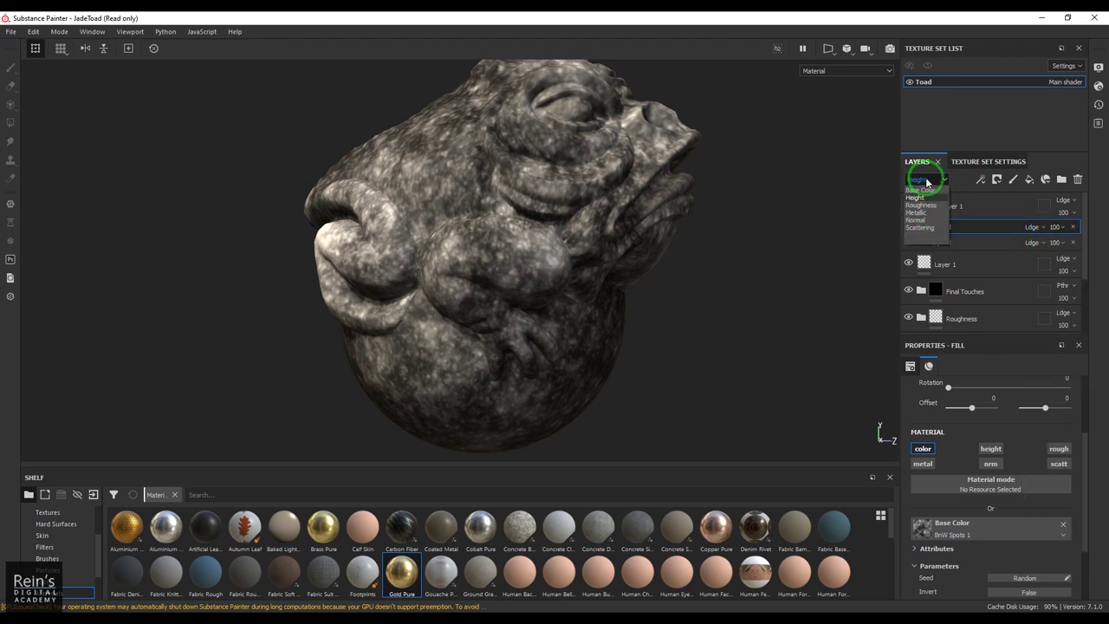
{"action": "left_click", "coordinate": [920, 186]}
Set the spots fill to Multiply at 77% opacity and inspect the speckled brown stone
{"action": "left_click", "coordinate": [1033, 227]}
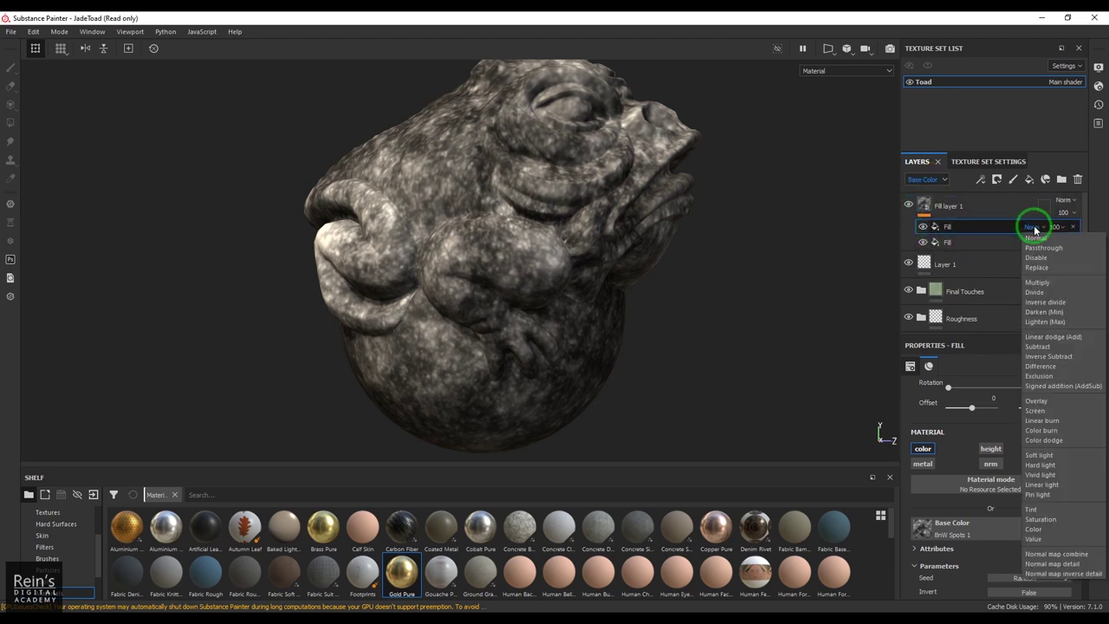
{"action": "left_click", "coordinate": [1044, 283]}
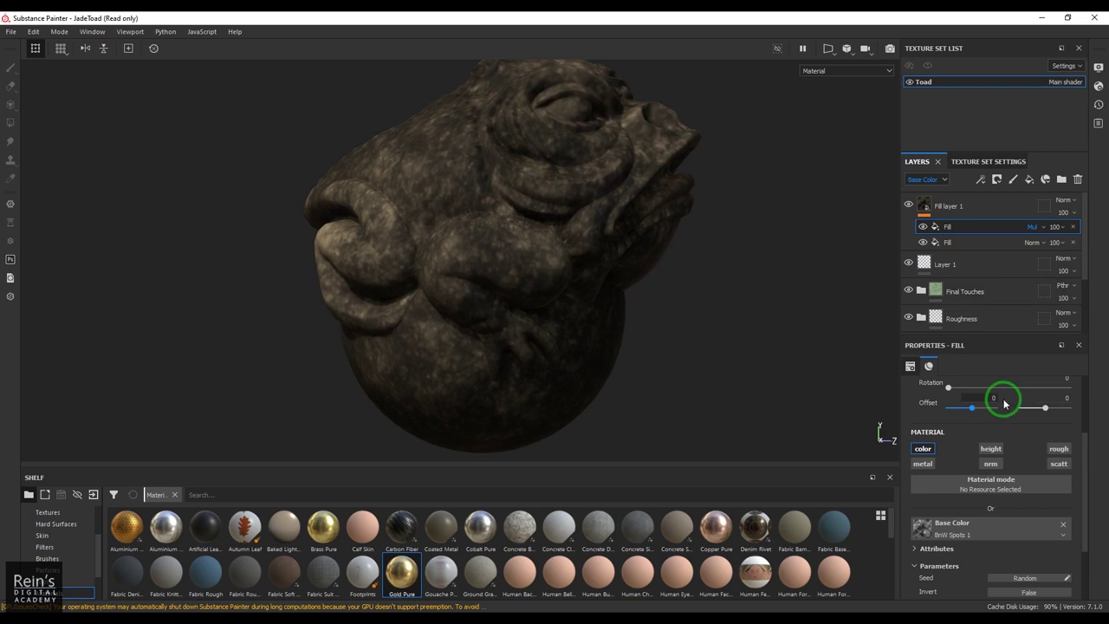
{"action": "left_click_drag", "start_coordinate": [1059, 242], "coordinate": [1089, 252]}
{"action": "left_click_drag", "start_coordinate": [520, 322], "coordinate": [602, 346], "text": "alt"}
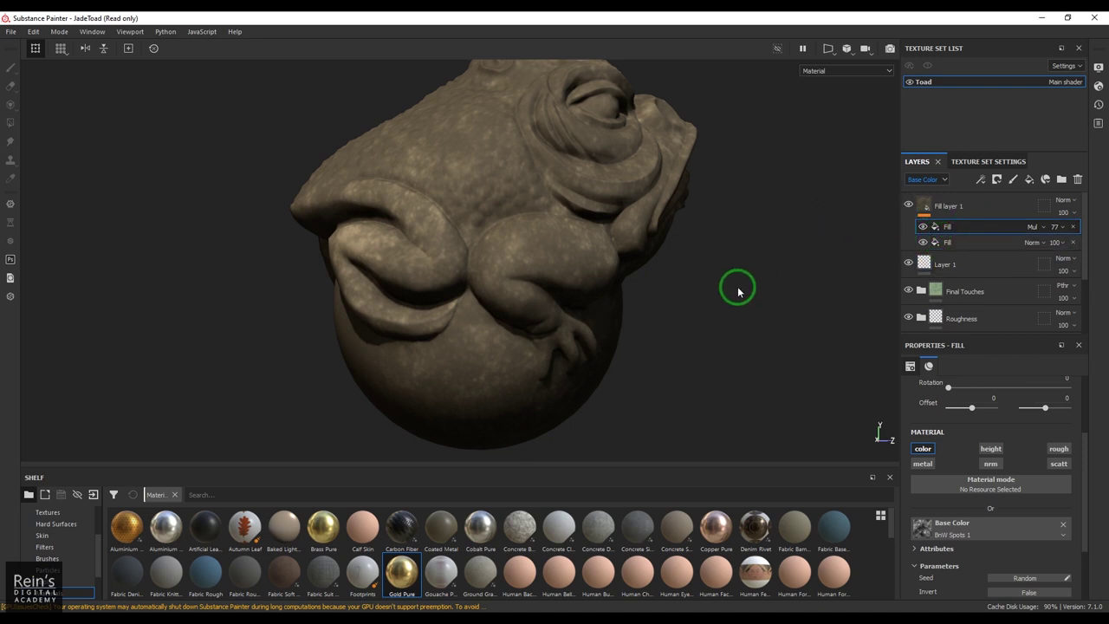
{"action": "left_click_drag", "start_coordinate": [716, 309], "coordinate": [693, 269], "text": "alt"}
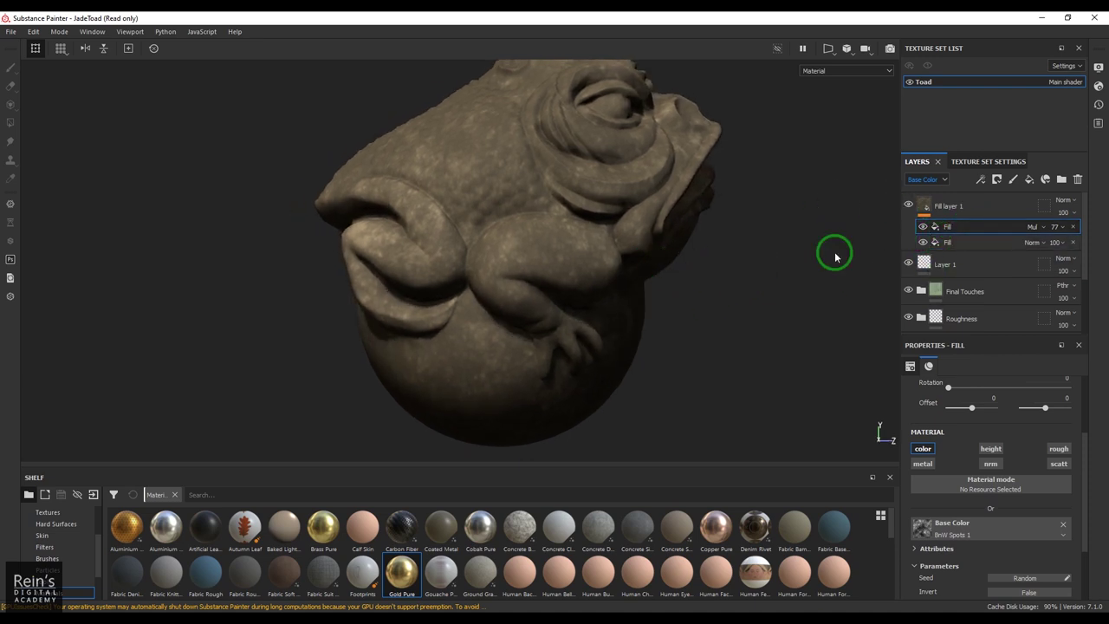
Add a white mask to Fill layer 1
{"action": "left_click", "coordinate": [968, 206]}
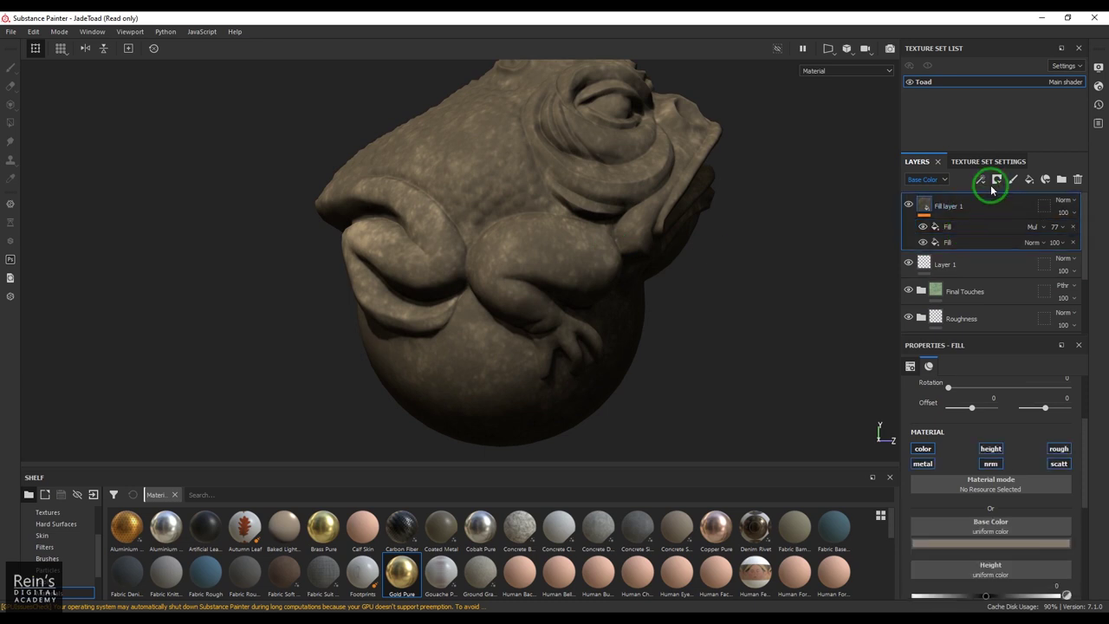
{"action": "left_click", "coordinate": [996, 182]}
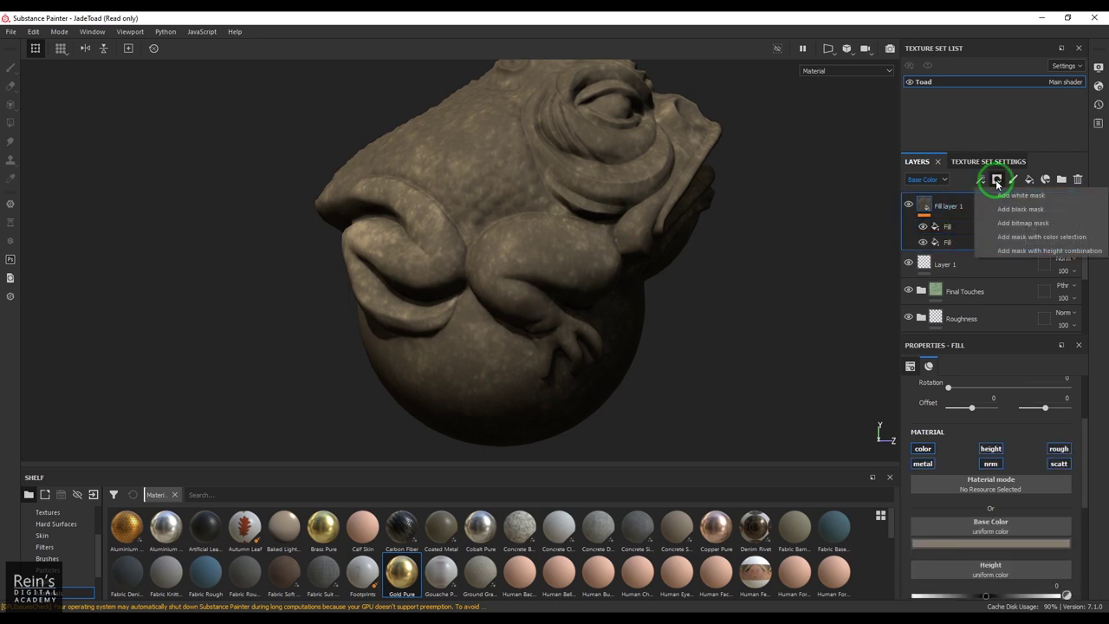
{"action": "left_click", "coordinate": [999, 197]}
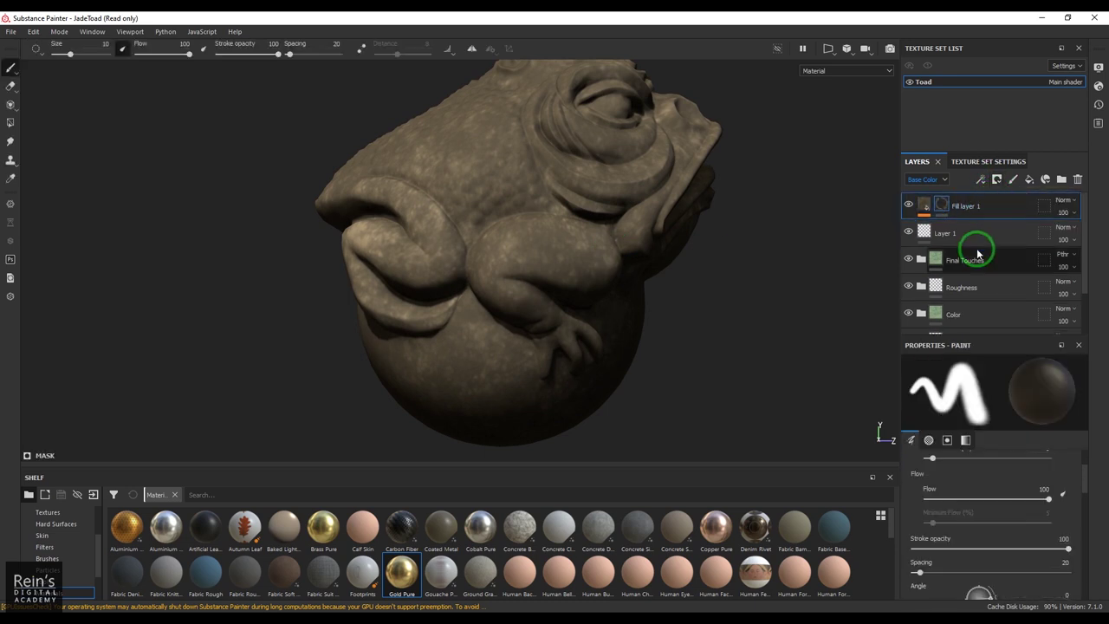
Add an Ambient Occlusion generator to Fill layer 1's mask
{"action": "mouse_move", "coordinate": [938, 206]}
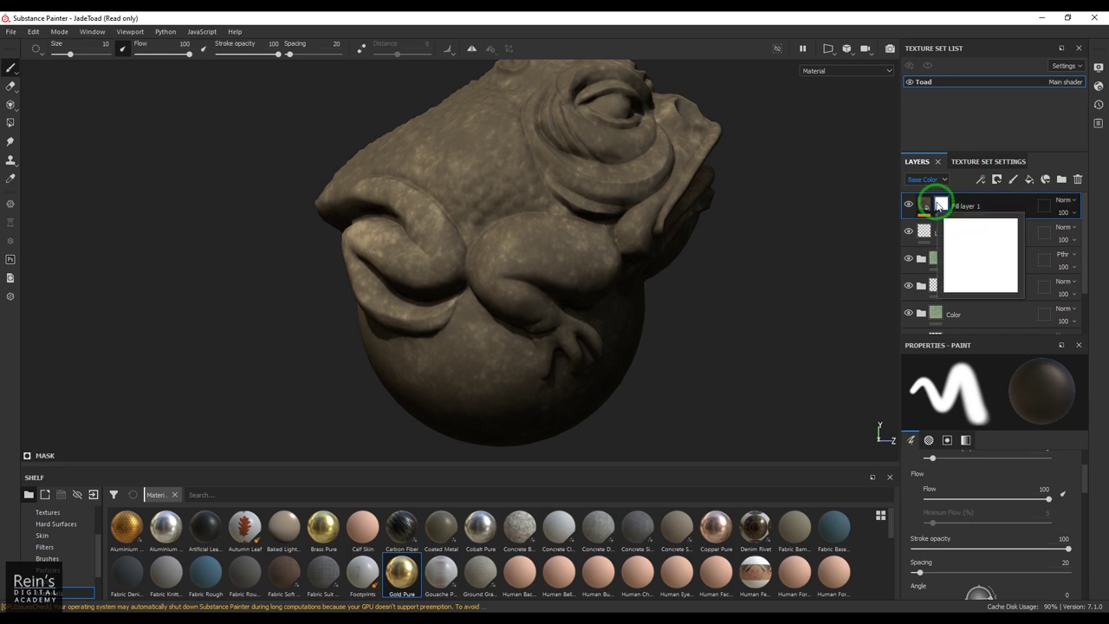
{"action": "left_click", "coordinate": [981, 181]}
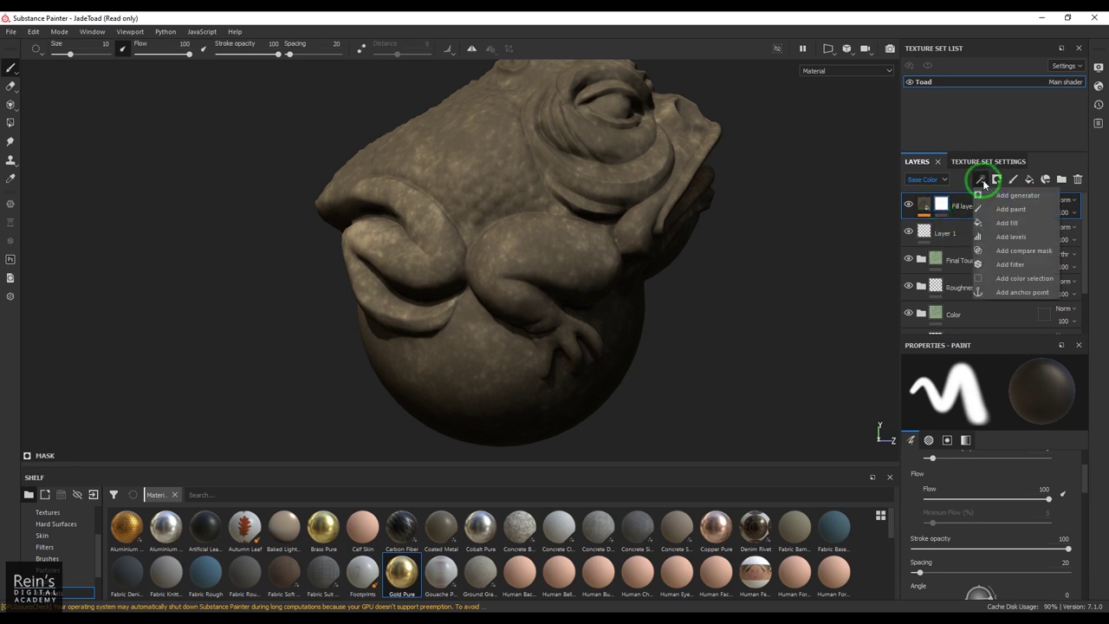
{"action": "left_click", "coordinate": [1016, 195]}
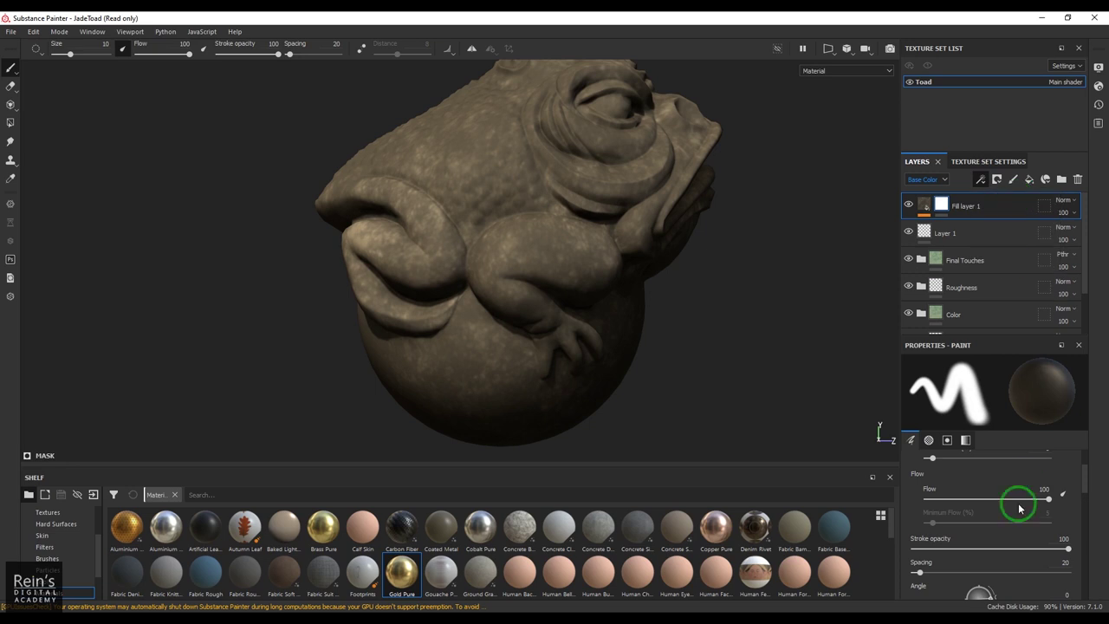
{"action": "left_click", "coordinate": [968, 208]}
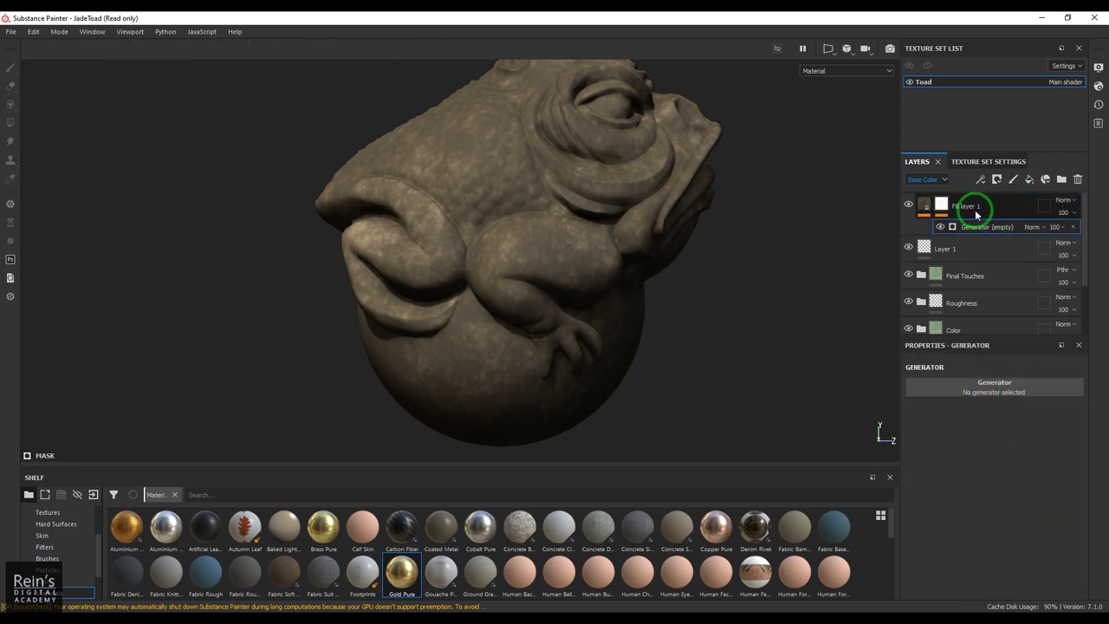
{"action": "left_click", "coordinate": [979, 384]}
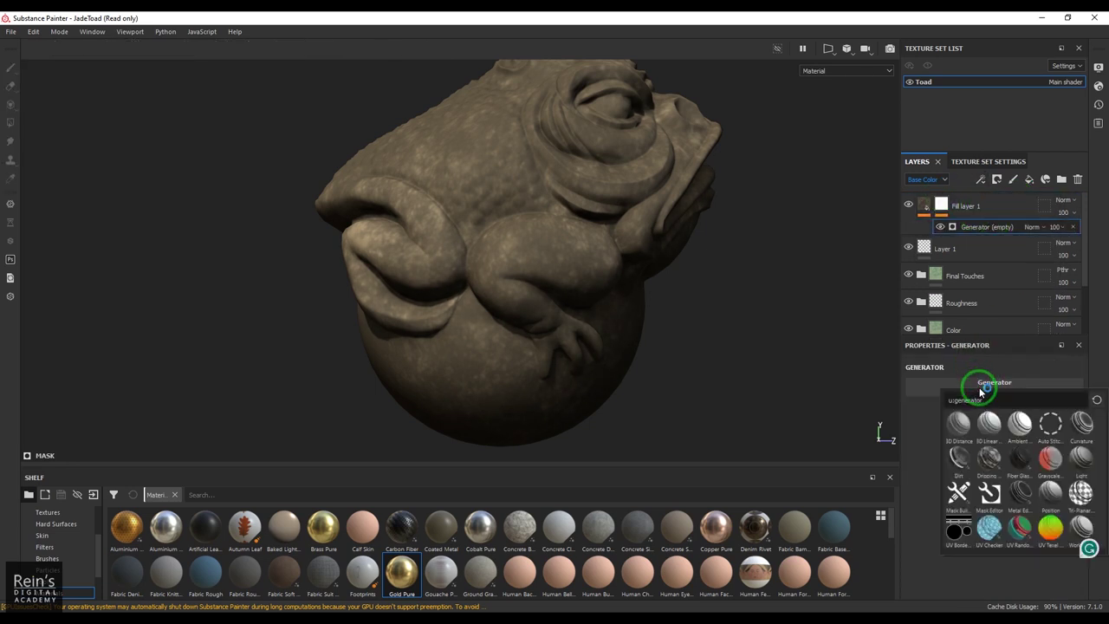
{"action": "left_click", "coordinate": [1022, 424]}
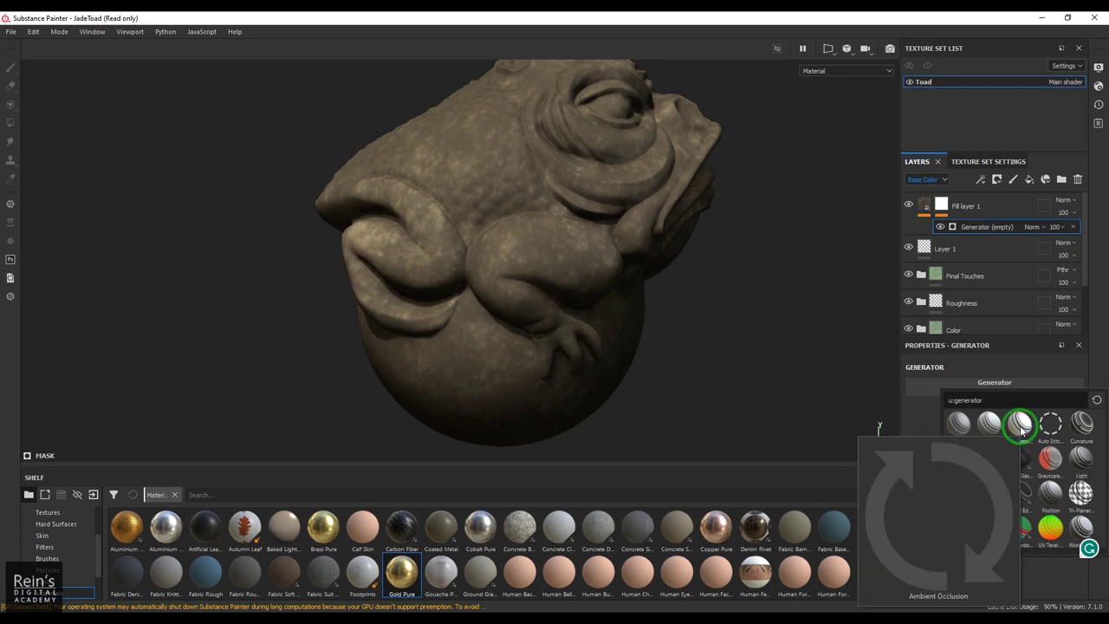
{"action": "left_click", "coordinate": [1022, 425]}
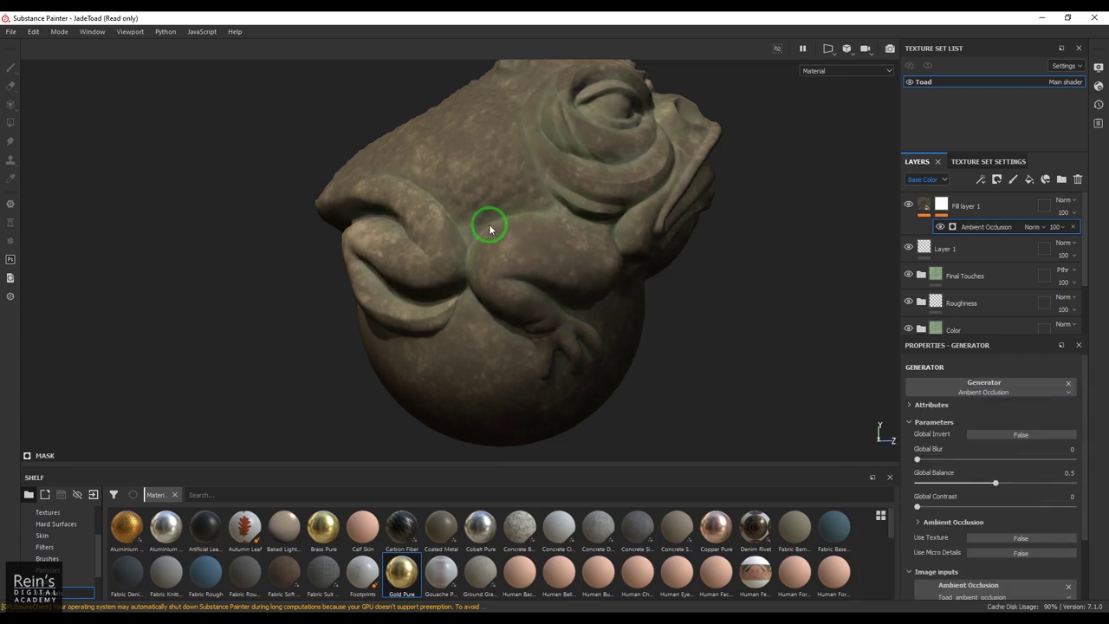
{"action": "scroll", "coordinate": [471, 234], "scroll_direction": "up", "scroll_amount": 5}
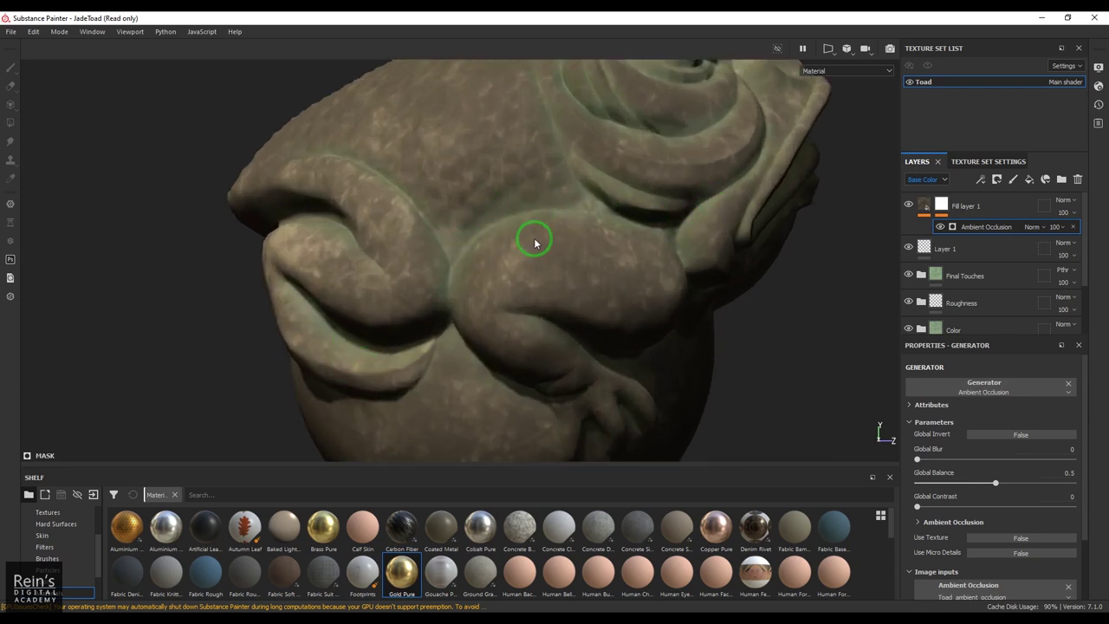
{"action": "scroll", "coordinate": [537, 242], "scroll_direction": "down", "scroll_amount": 2}
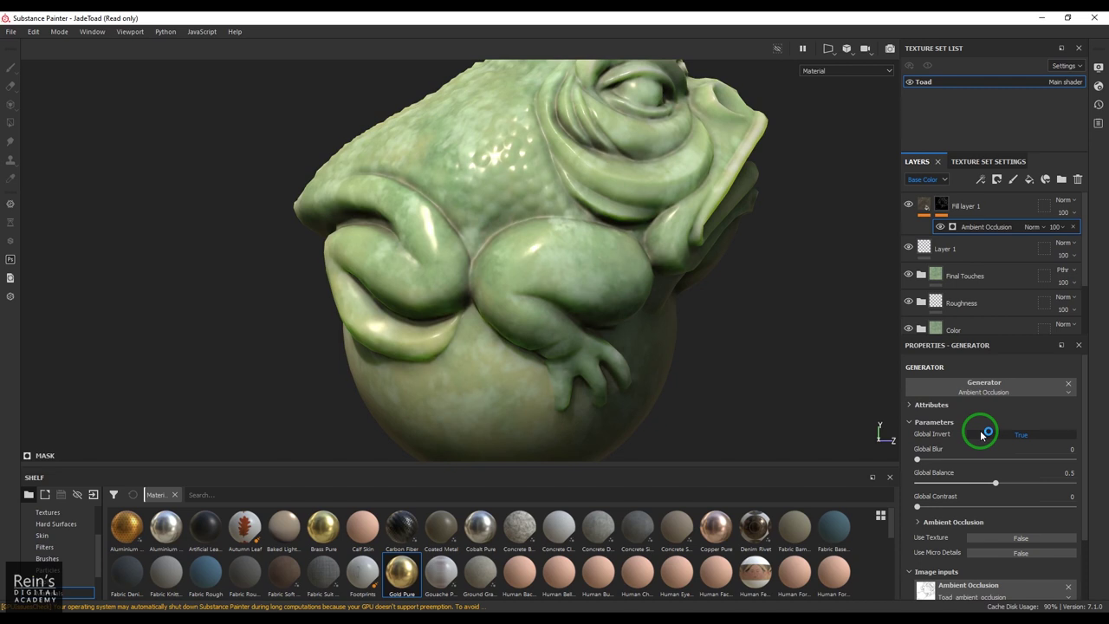
Test Global Invert, lower Global Balance to 0.25, and try Global Contrast, Blur and AO Balance
{"action": "left_click", "coordinate": [982, 434]}
{"action": "left_click", "coordinate": [982, 434]}
{"action": "left_click_drag", "start_coordinate": [676, 347], "coordinate": [607, 416], "text": "alt"}
{"action": "mouse_move", "coordinate": [968, 485]}
{"action": "left_mouse_down"}
{"action": "mouse_move", "coordinate": [1025, 483]}
{"action": "mouse_move", "coordinate": [923, 485]}
{"action": "mouse_move", "coordinate": [941, 484]}
{"action": "mouse_move", "coordinate": [948, 511]}
{"action": "mouse_move", "coordinate": [1089, 503]}
{"action": "mouse_move", "coordinate": [912, 508]}
{"action": "left_mouse_up"}
{"action": "mouse_move", "coordinate": [917, 459]}
{"action": "left_mouse_down"}
{"action": "mouse_move", "coordinate": [950, 461]}
{"action": "mouse_move", "coordinate": [861, 460]}
{"action": "left_mouse_up"}
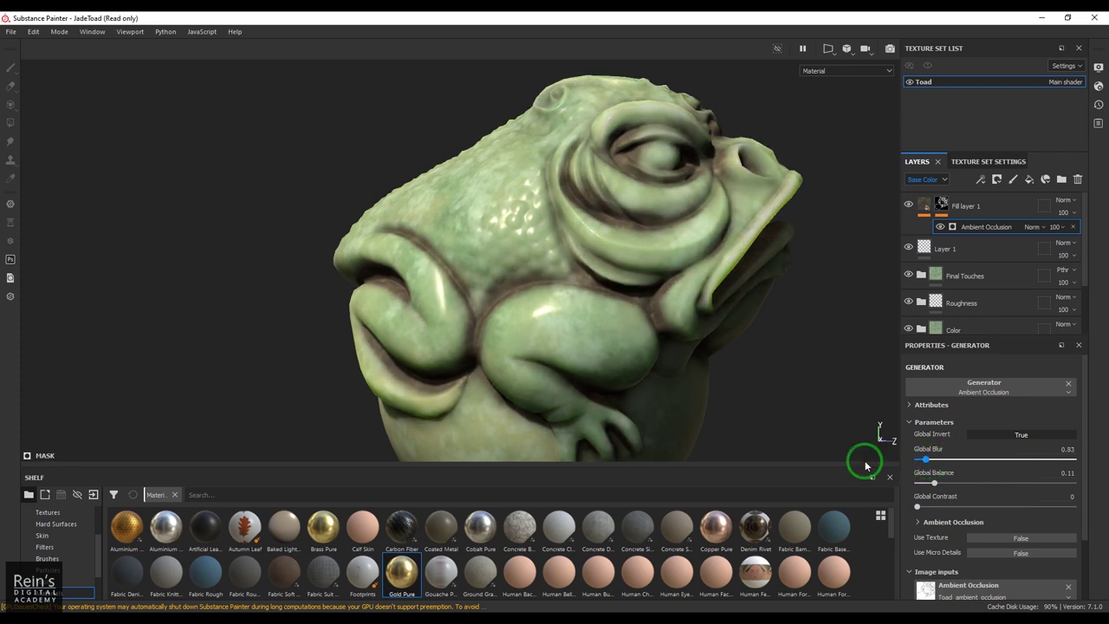
{"action": "left_click", "coordinate": [919, 522]}
{"action": "mouse_move", "coordinate": [928, 513]}
{"action": "left_mouse_down"}
{"action": "mouse_move", "coordinate": [1016, 531]}
{"action": "mouse_move", "coordinate": [1032, 512]}
{"action": "mouse_move", "coordinate": [965, 512]}
{"action": "mouse_move", "coordinate": [963, 486]}
{"action": "mouse_move", "coordinate": [985, 486]}
{"action": "mouse_move", "coordinate": [925, 496]}
{"action": "left_mouse_up"}
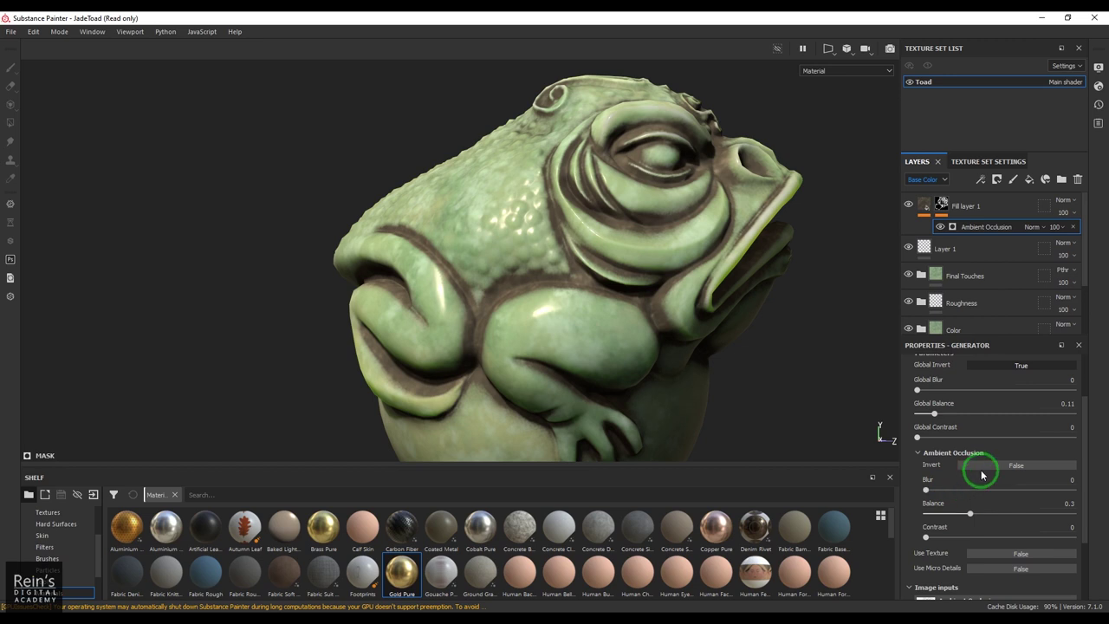
Invert the AO part instead, set AO Blur to 1.39, then delete the generator
{"action": "scroll", "coordinate": [982, 477], "scroll_direction": "up", "scroll_amount": 1}
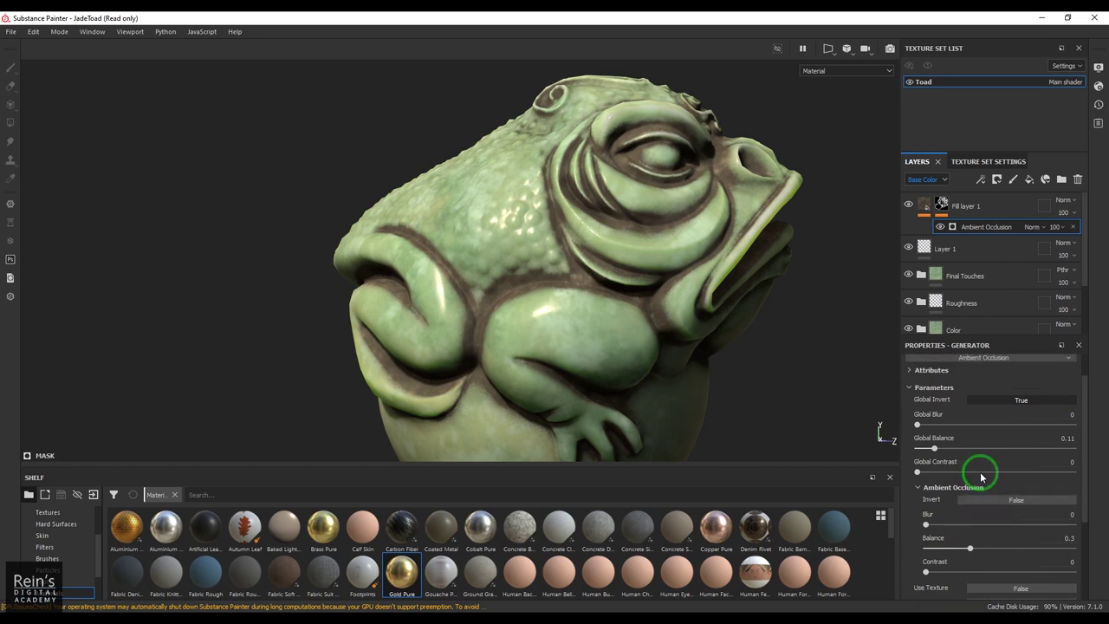
{"action": "left_click", "coordinate": [1027, 401]}
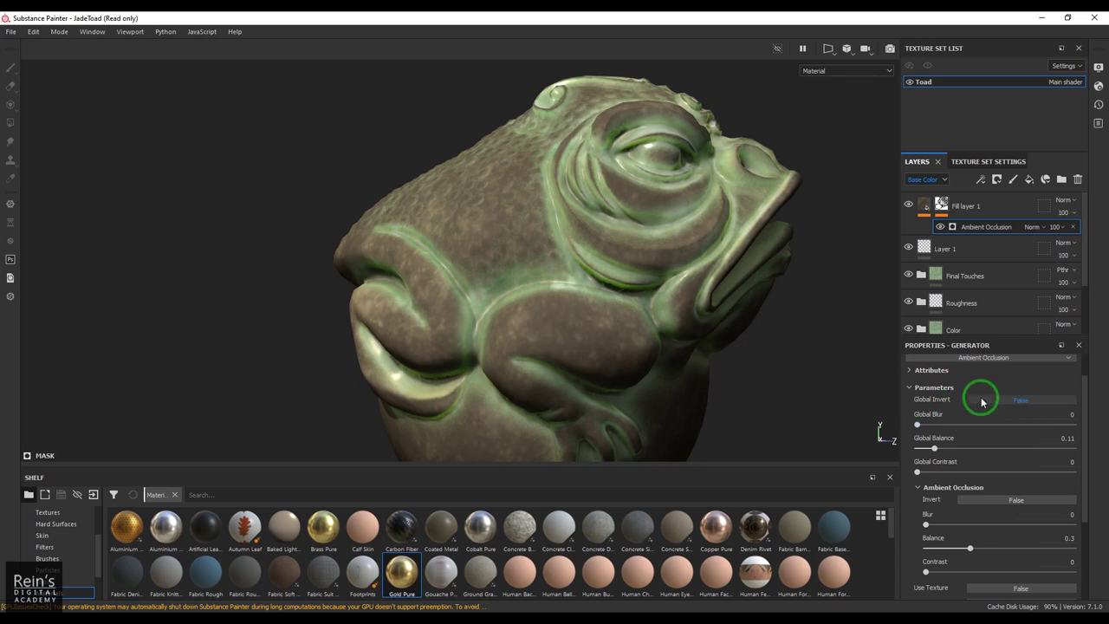
{"action": "left_click", "coordinate": [993, 502]}
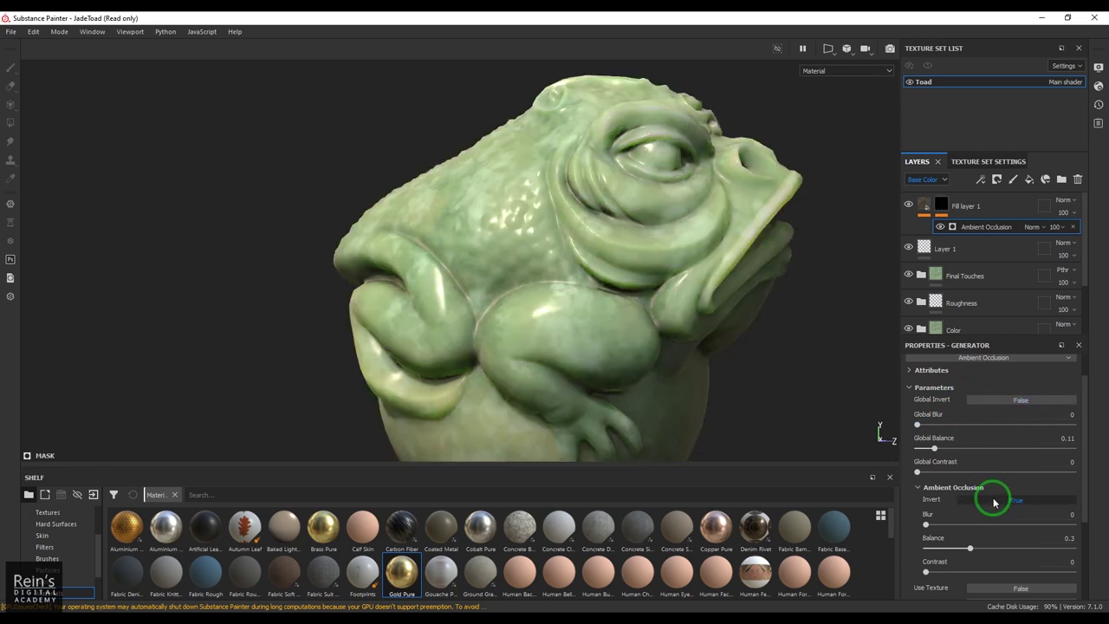
{"action": "mouse_move", "coordinate": [939, 547]}
{"action": "left_mouse_down"}
{"action": "mouse_move", "coordinate": [930, 548]}
{"action": "mouse_move", "coordinate": [943, 525]}
{"action": "mouse_move", "coordinate": [968, 525]}
{"action": "mouse_move", "coordinate": [936, 559]}
{"action": "mouse_move", "coordinate": [963, 577]}
{"action": "mouse_move", "coordinate": [882, 576]}
{"action": "mouse_move", "coordinate": [940, 531]}
{"action": "left_mouse_up"}
{"action": "left_click", "coordinate": [1009, 502]}
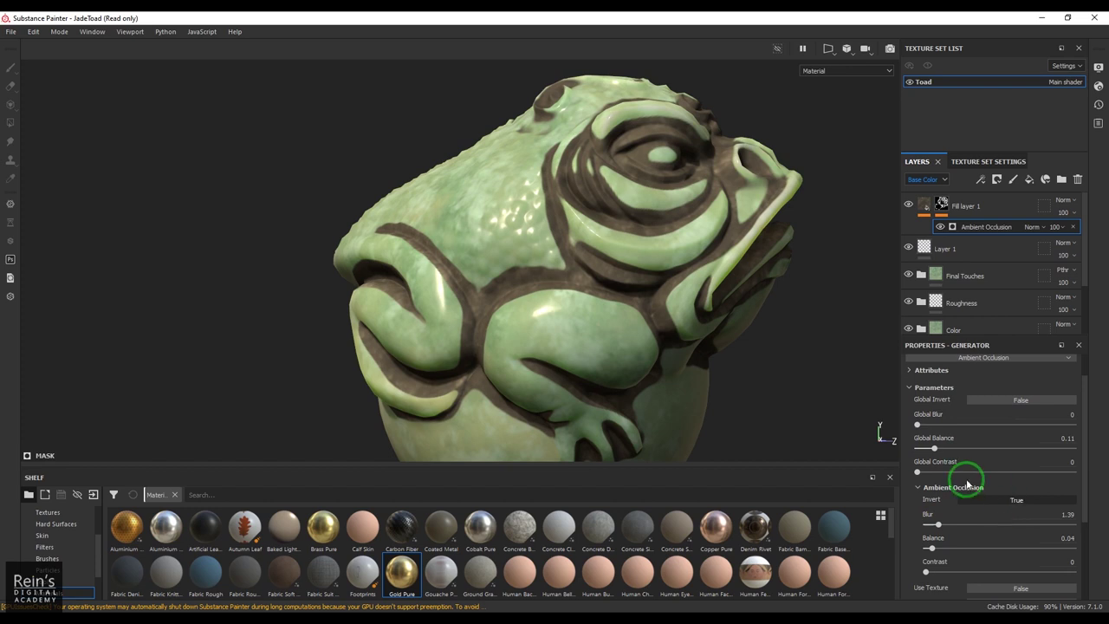
{"action": "left_click_drag", "start_coordinate": [934, 448], "coordinate": [988, 447]}
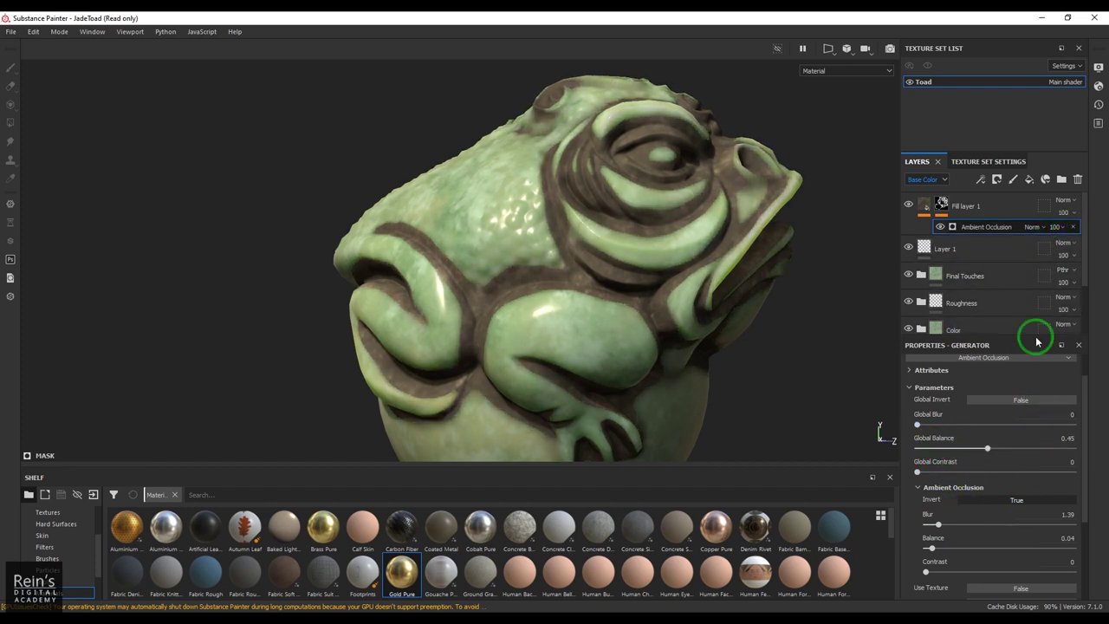
{"action": "key", "text": "Delete"}
{"action": "left_click", "coordinate": [943, 208]}
Add an inverted Ambient Occlusion generator with Global Balance 0.08, then inspect the toad's front
{"action": "left_click", "coordinate": [980, 178]}
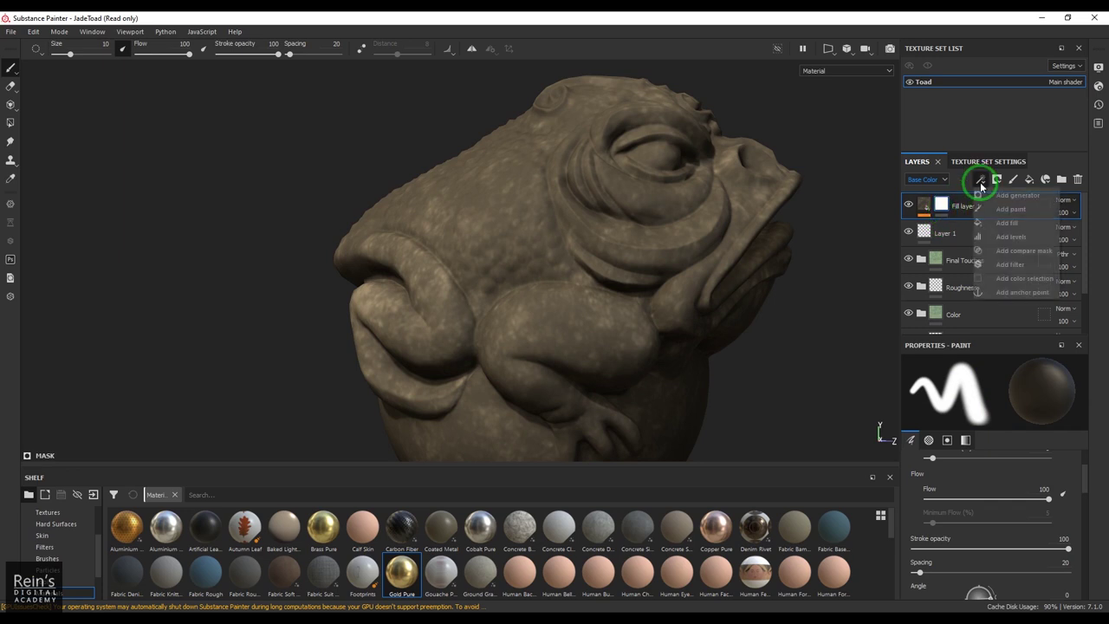
{"action": "left_click", "coordinate": [988, 196]}
{"action": "left_click", "coordinate": [990, 390]}
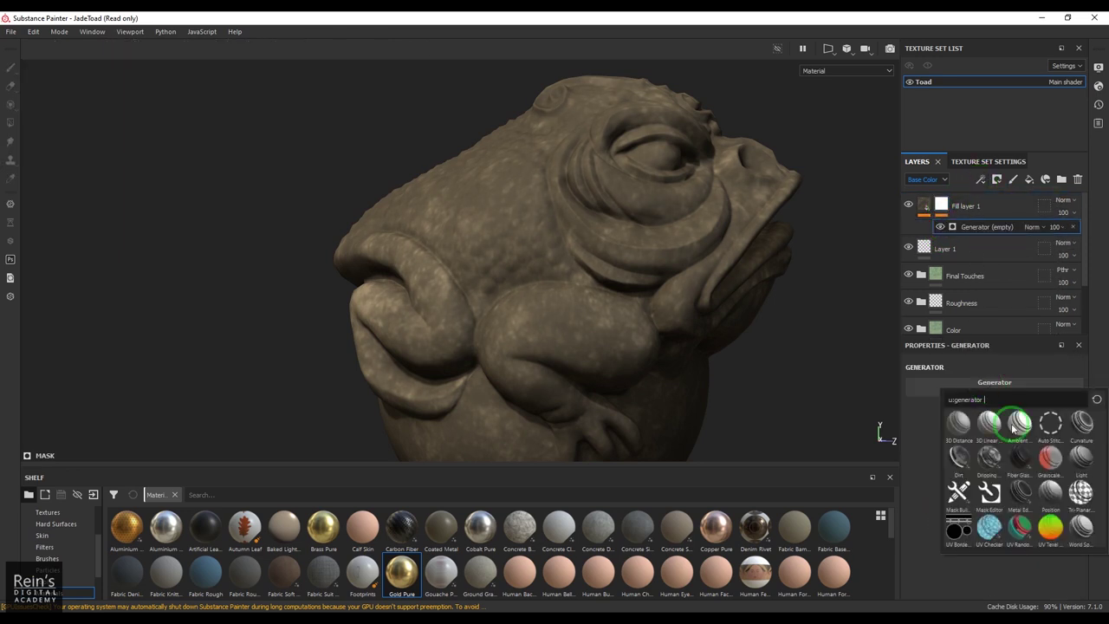
{"action": "left_click", "coordinate": [1019, 422]}
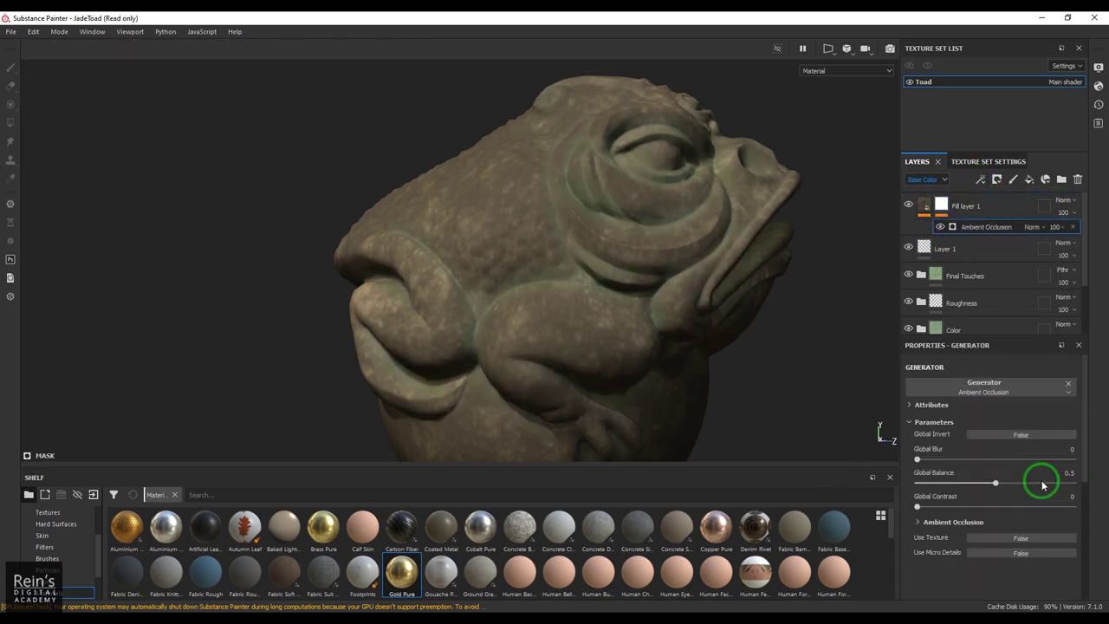
{"action": "left_click", "coordinate": [1017, 437]}
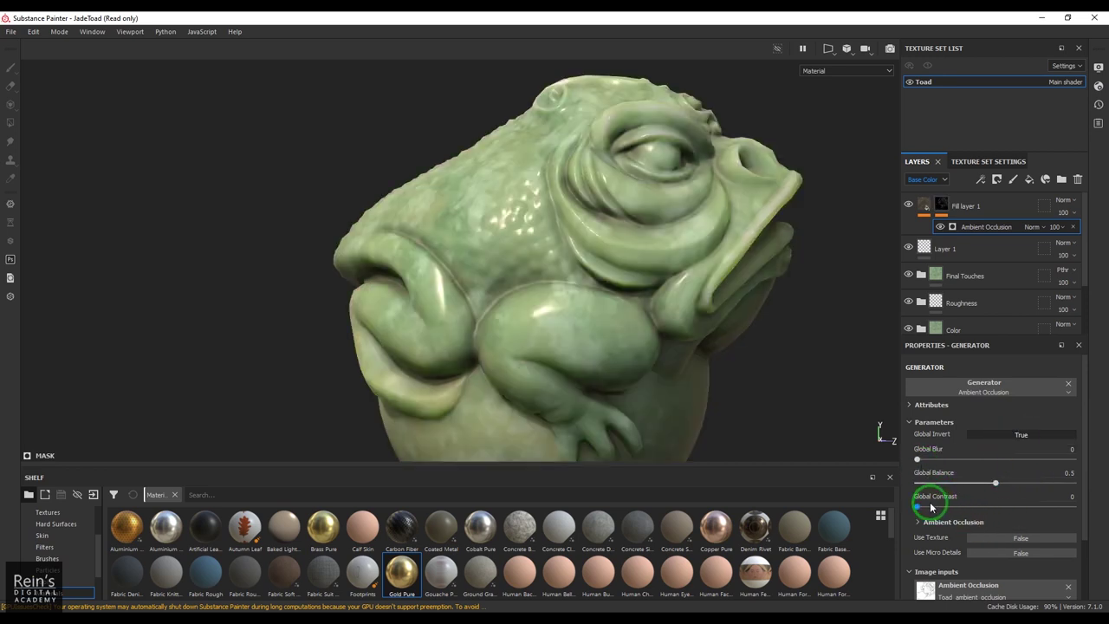
{"action": "left_click_drag", "start_coordinate": [995, 484], "coordinate": [930, 490]}
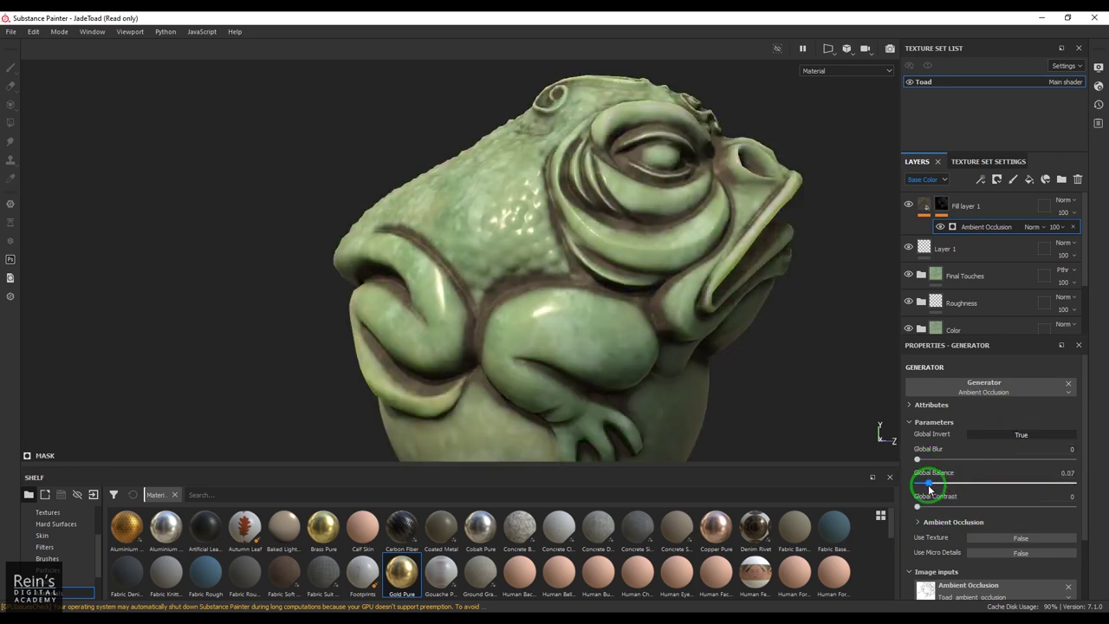
{"action": "left_click_drag", "start_coordinate": [745, 360], "coordinate": [235, 277], "text": "alt"}
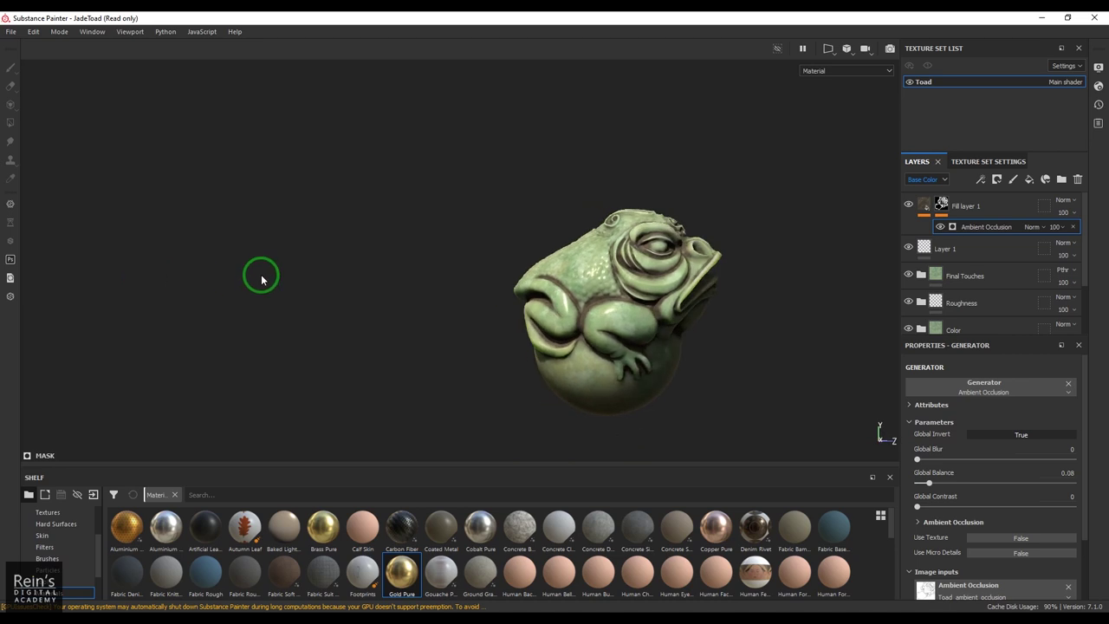
{"action": "right_click_drag", "start_coordinate": [235, 277], "coordinate": [971, 404], "text": "alt"}
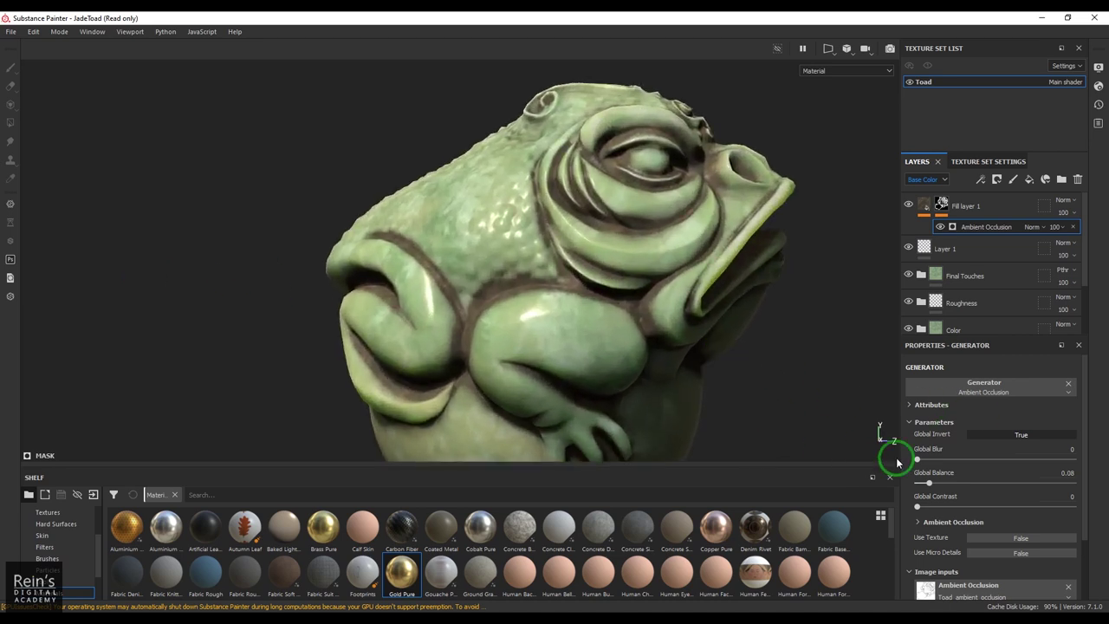
{"action": "scroll", "coordinate": [978, 465], "scroll_direction": "down", "scroll_amount": 1}
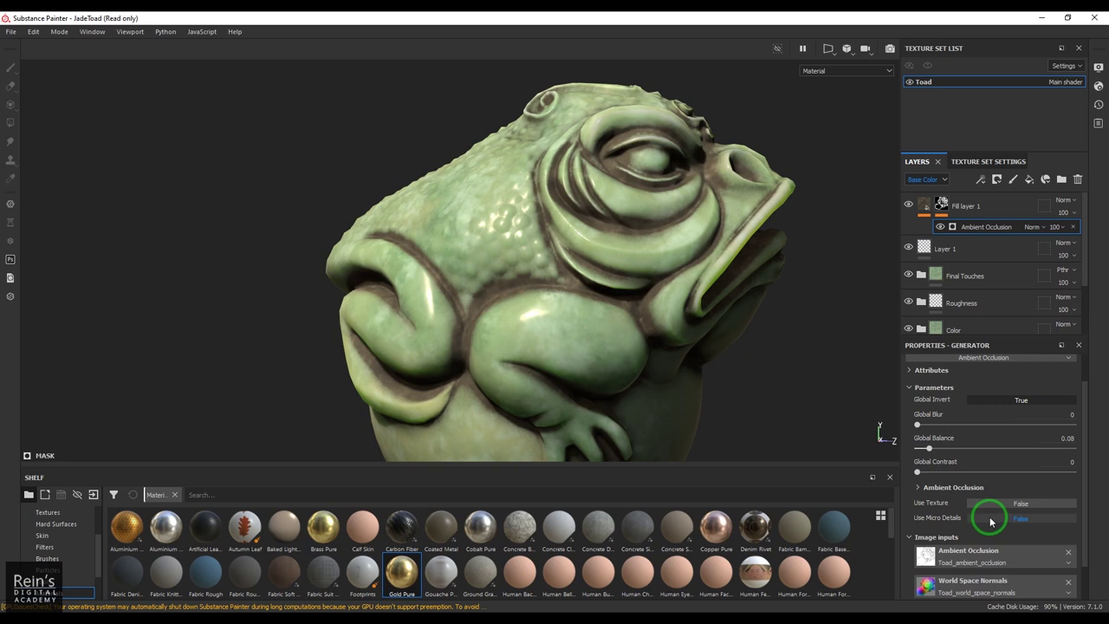
Enable Use Micro Details and set the flakes texture as the generator's Micro Normal input
{"action": "left_click", "coordinate": [990, 518]}
{"action": "scroll", "coordinate": [1006, 520], "scroll_direction": "down", "scroll_amount": 3}
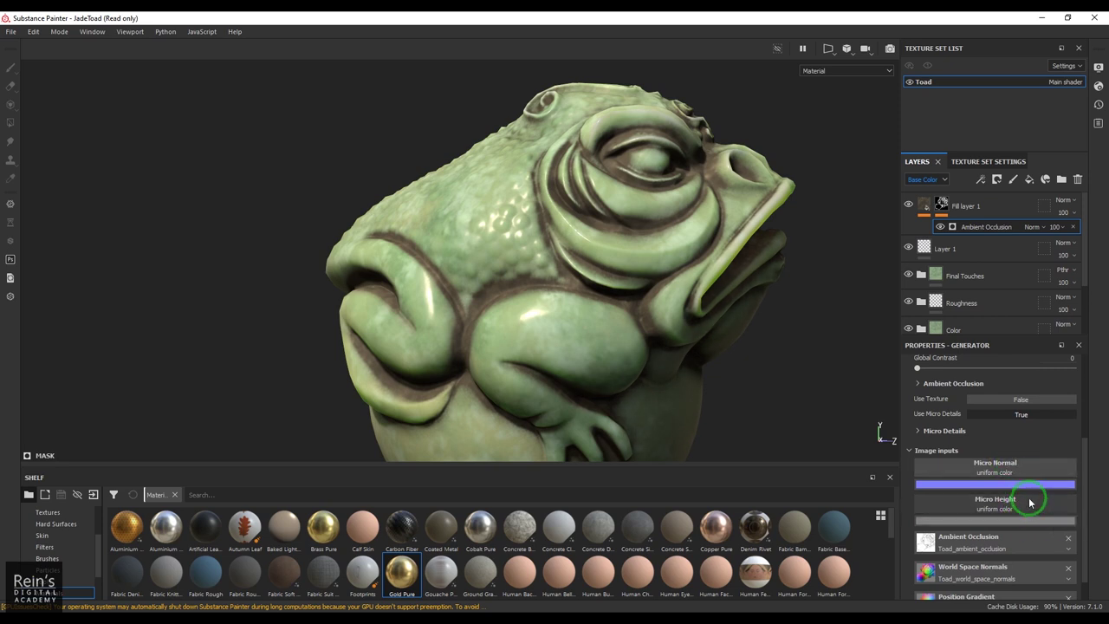
{"action": "left_click", "coordinate": [997, 468]}
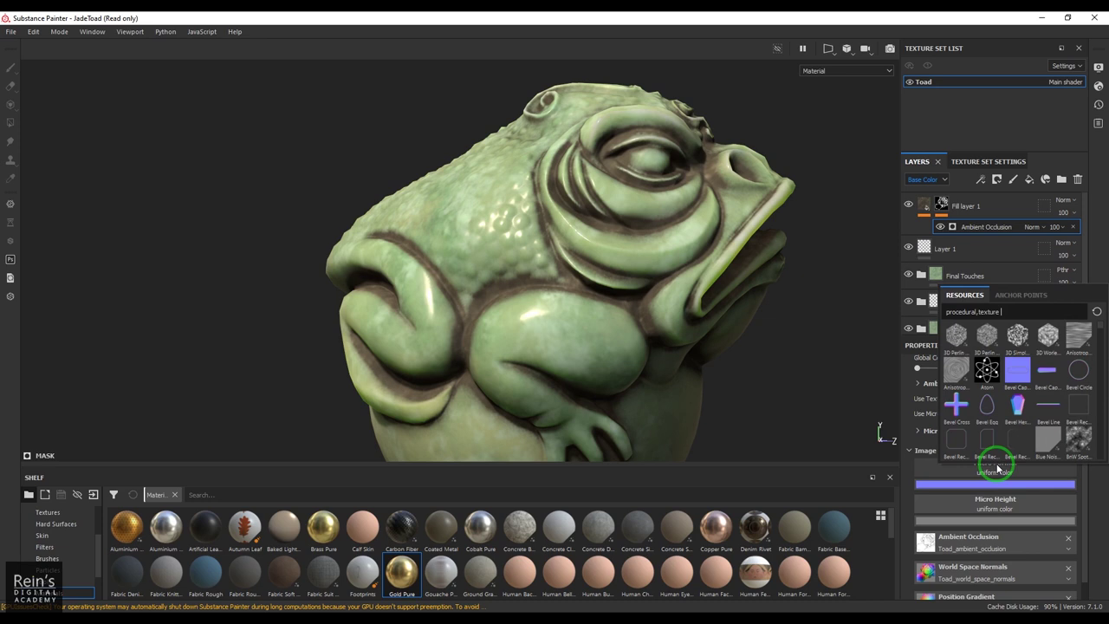
{"action": "scroll", "coordinate": [1021, 412], "scroll_direction": "down", "scroll_amount": 5}
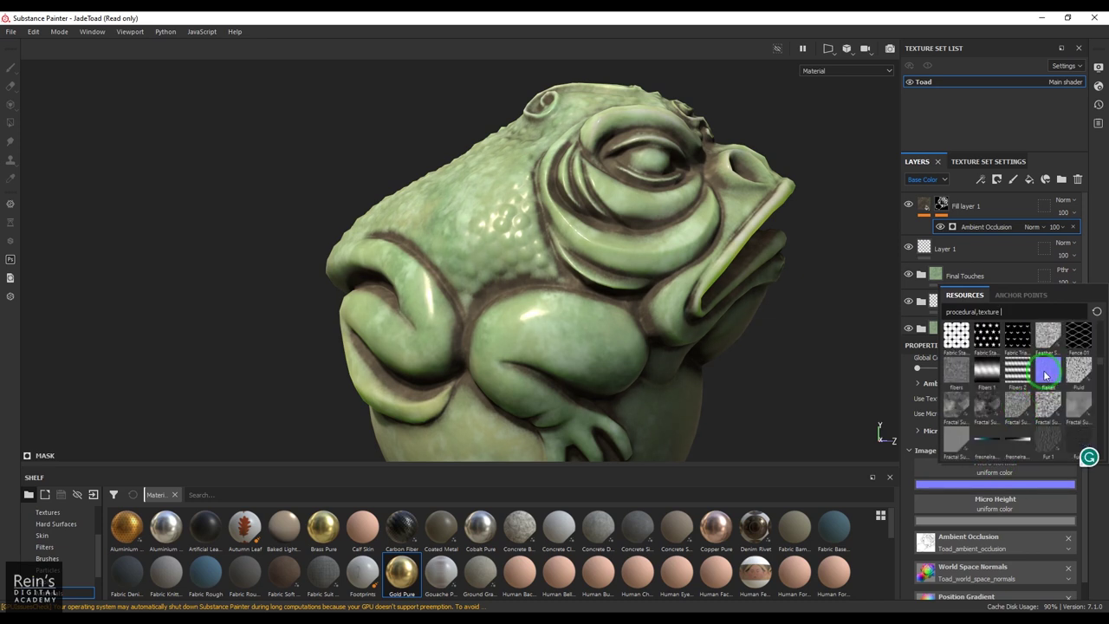
{"action": "left_click", "coordinate": [1046, 374]}
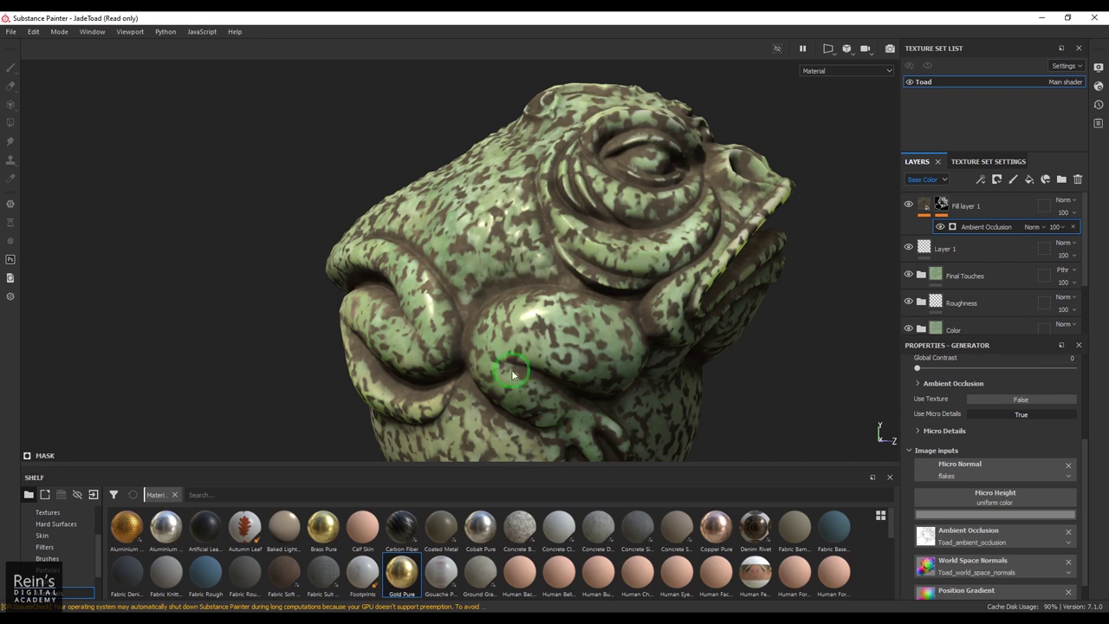
{"action": "scroll", "coordinate": [569, 344], "scroll_direction": "up", "scroll_amount": 5}
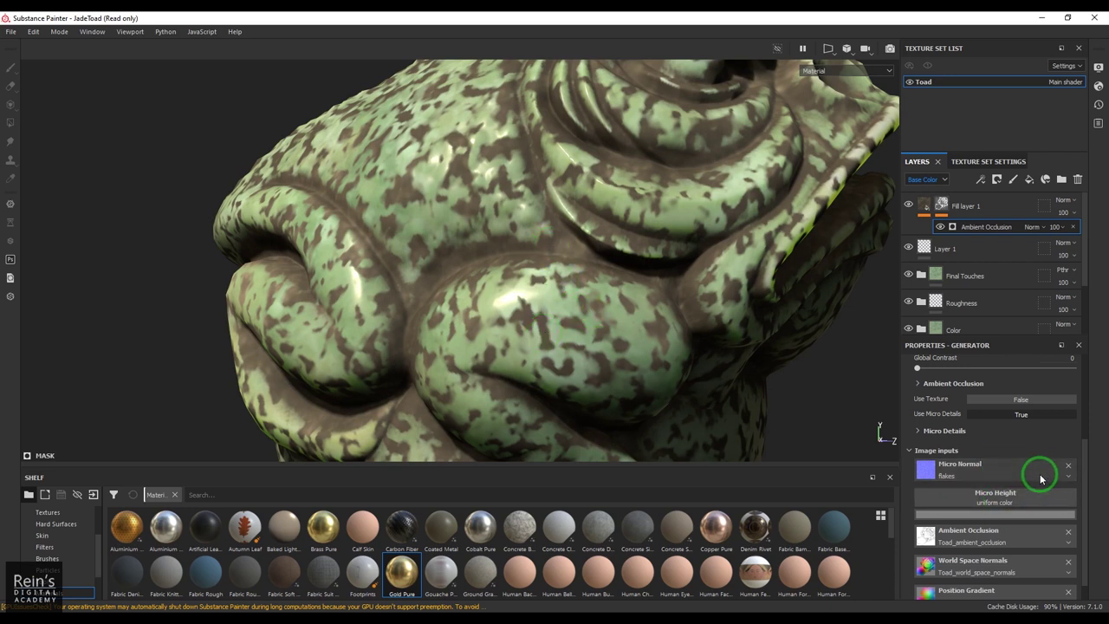
{"action": "scroll", "coordinate": [1042, 478], "scroll_direction": "up", "scroll_amount": 2}
{"action": "scroll", "coordinate": [1038, 479], "scroll_direction": "down", "scroll_amount": 2}
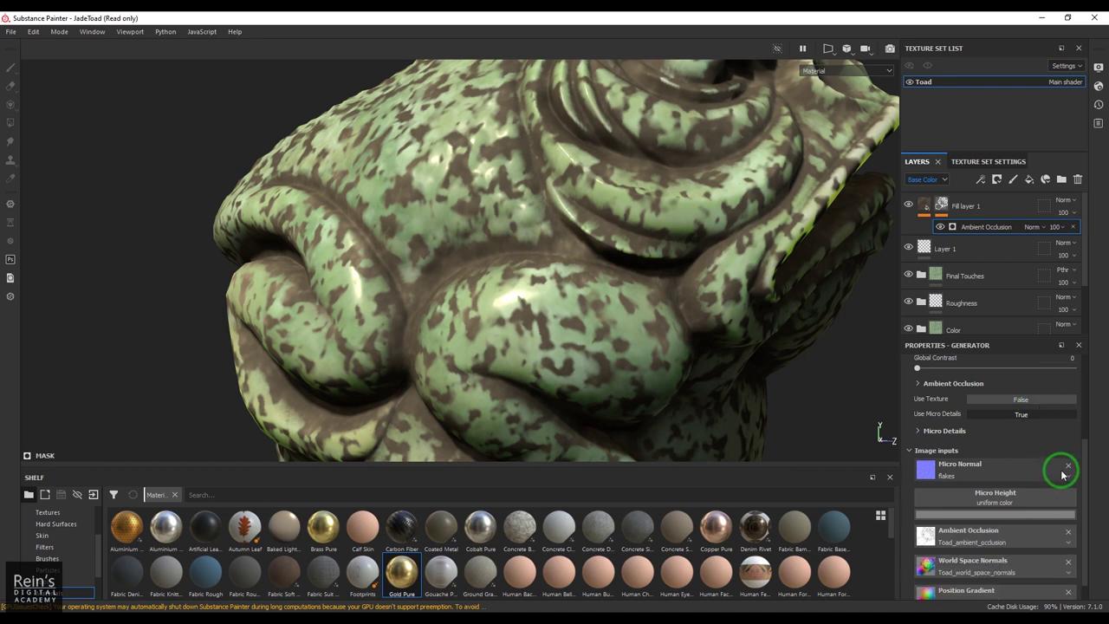
Lower Fill layer 1's height to about -0.22 and inspect the surface
{"action": "left_click", "coordinate": [923, 205]}
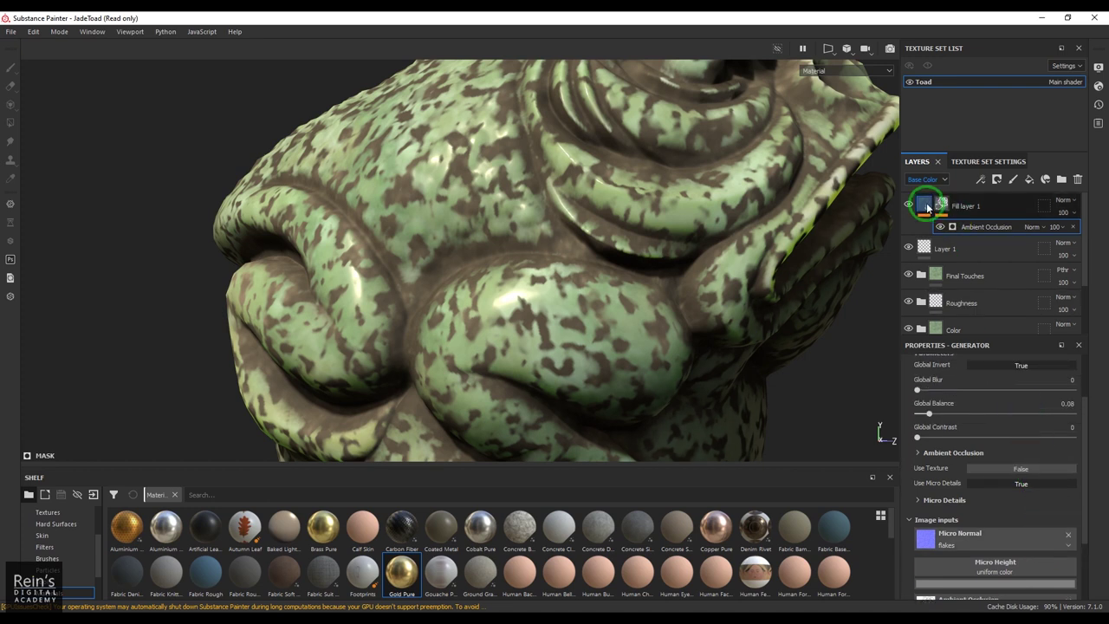
{"action": "scroll", "coordinate": [1036, 492], "scroll_direction": "down", "scroll_amount": 6}
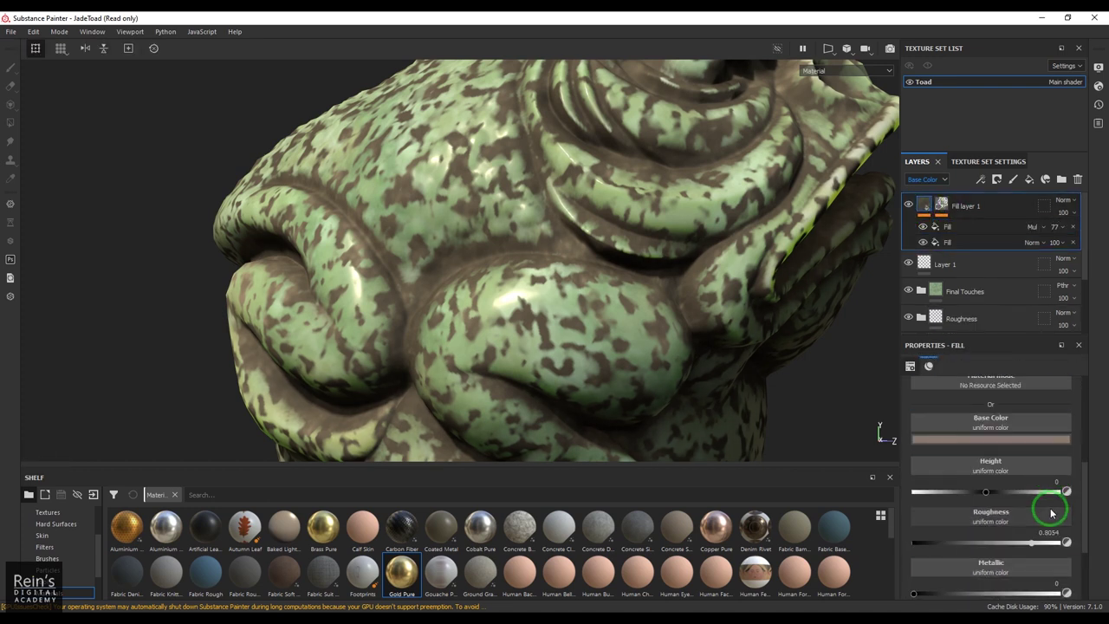
{"action": "scroll", "coordinate": [1031, 477], "scroll_direction": "up", "scroll_amount": 4}
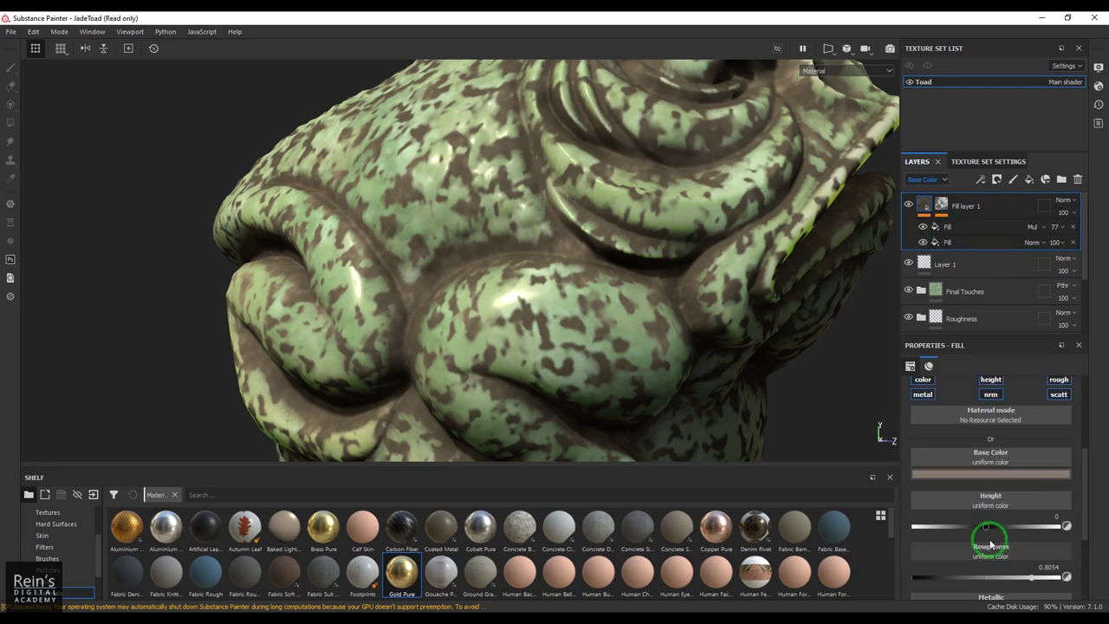
{"action": "left_click_drag", "start_coordinate": [987, 529], "coordinate": [965, 538]}
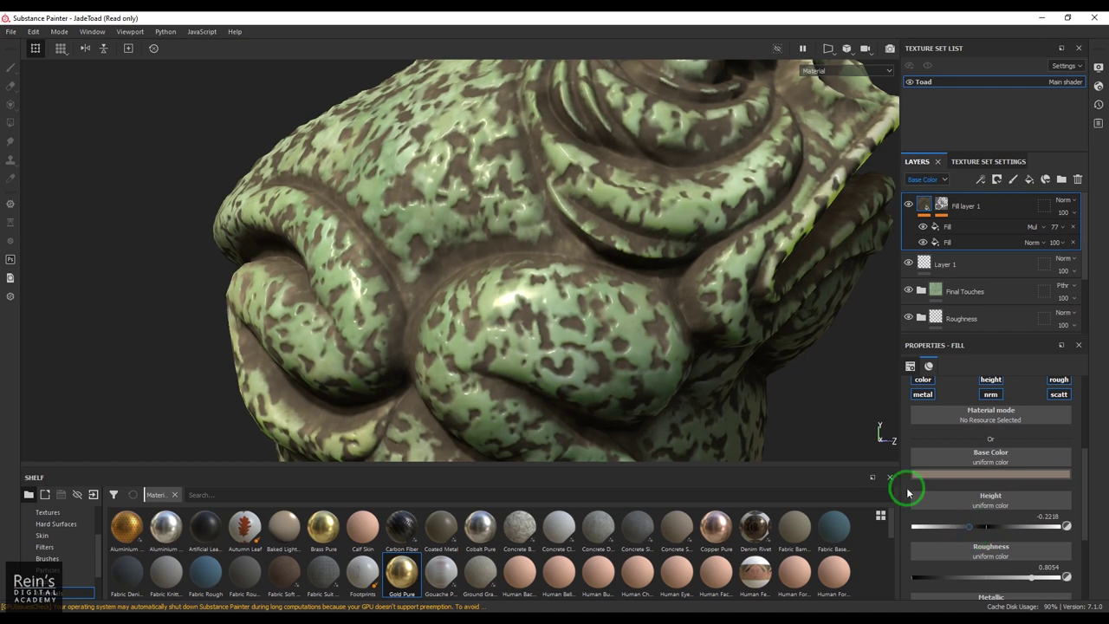
{"action": "left_click_drag", "start_coordinate": [640, 331], "coordinate": [718, 312], "text": "alt"}
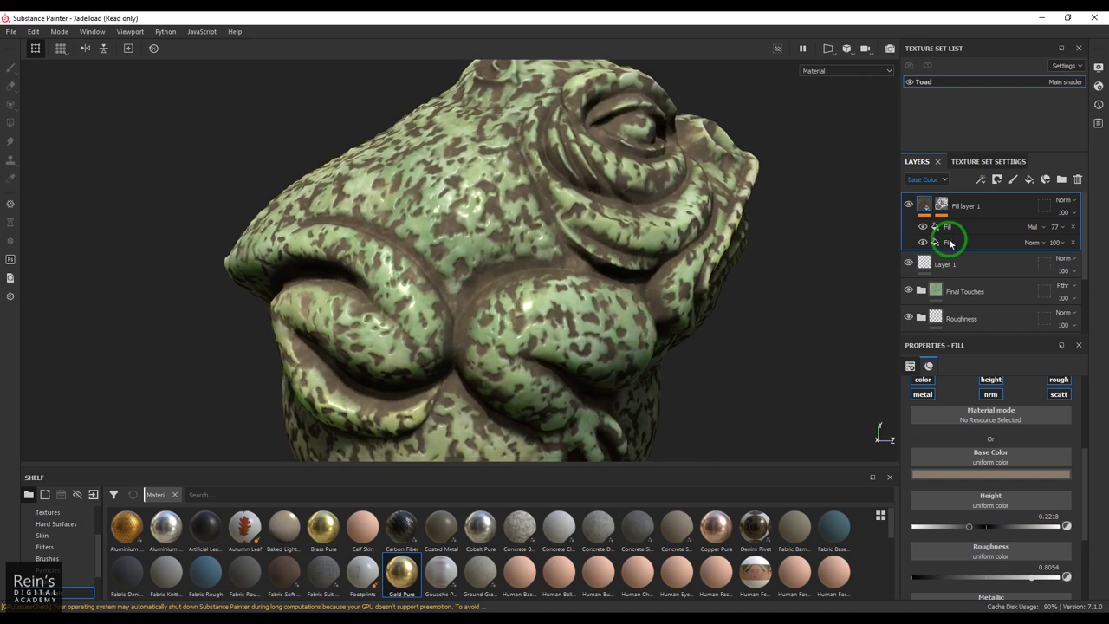
Set Fill layer 1's opacity to 75
{"action": "left_click", "coordinate": [926, 205]}
{"action": "left_click_drag", "start_coordinate": [1060, 212], "coordinate": [1091, 240]}
{"action": "left_click_drag", "start_coordinate": [663, 321], "coordinate": [622, 339], "text": "alt"}
Remove the flakes micro normal from Fill layer 1's AO mask generator and use Cells 3 as Micro Height
{"action": "left_click", "coordinate": [941, 204]}
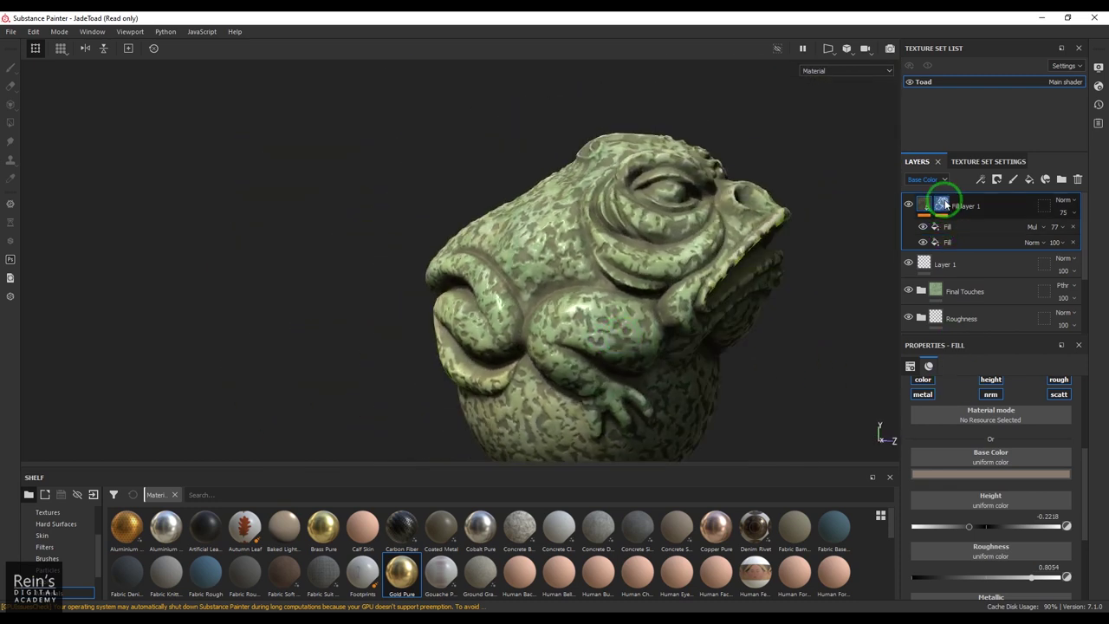
{"action": "left_click", "coordinate": [974, 228]}
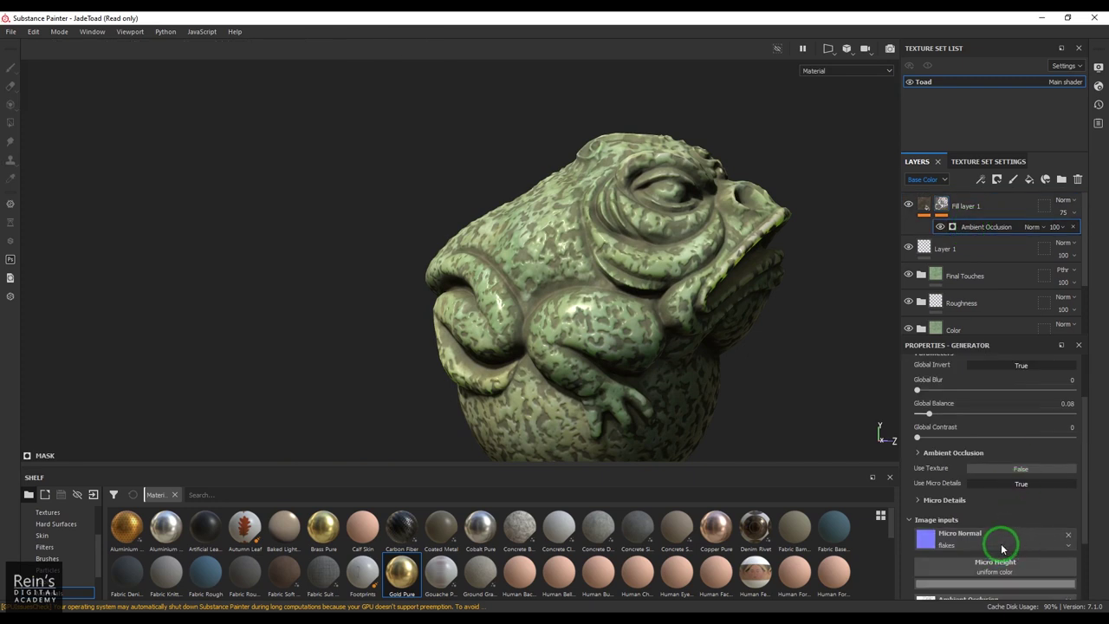
{"action": "scroll", "coordinate": [1035, 524], "scroll_direction": "down", "scroll_amount": 1}
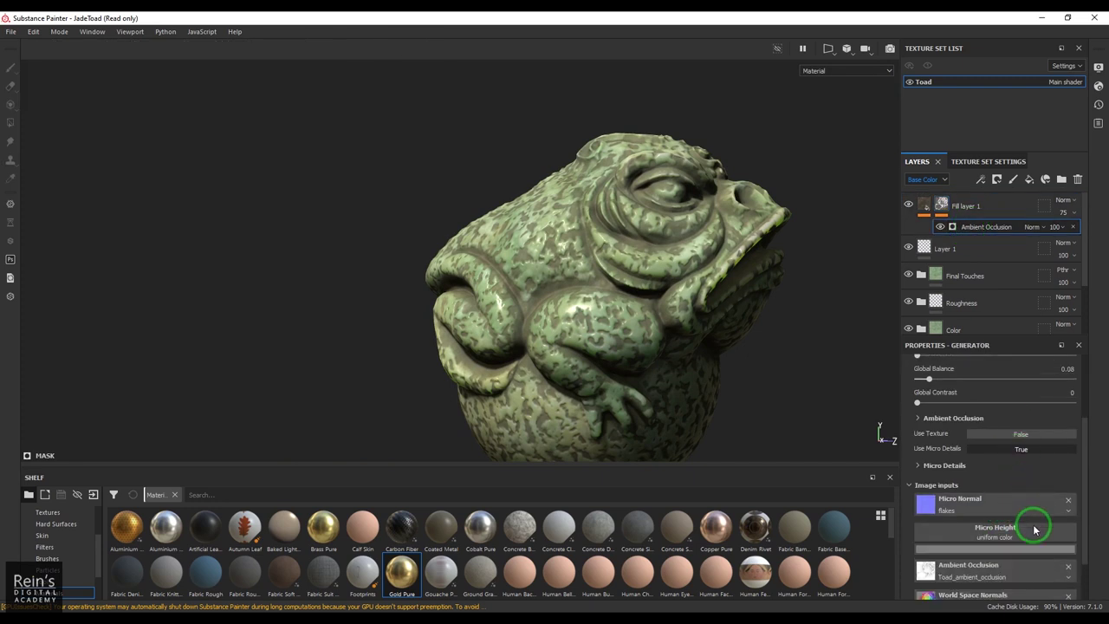
{"action": "left_click", "coordinate": [1068, 502]}
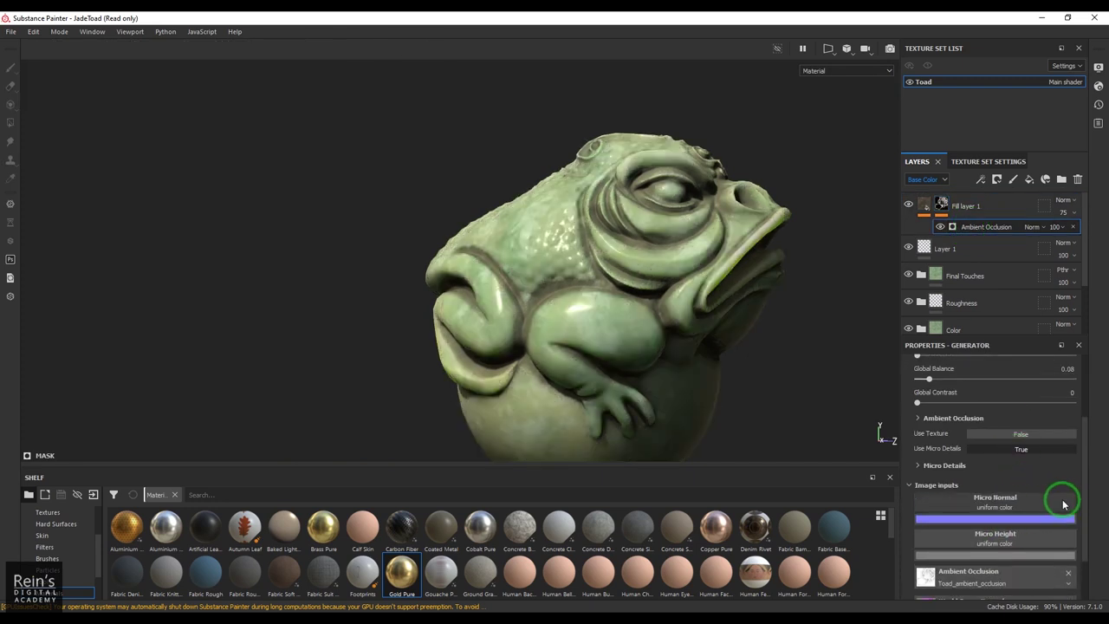
{"action": "left_click", "coordinate": [1005, 543]}
{"action": "left_click", "coordinate": [1061, 464]}
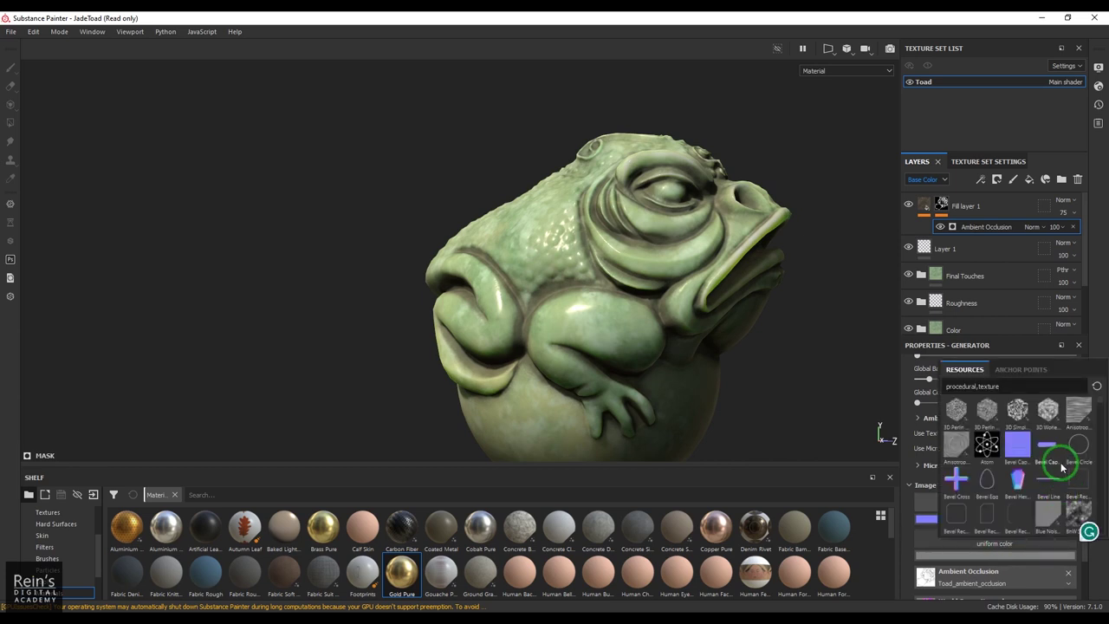
{"action": "scroll", "coordinate": [1065, 495], "scroll_direction": "down", "scroll_amount": 3}
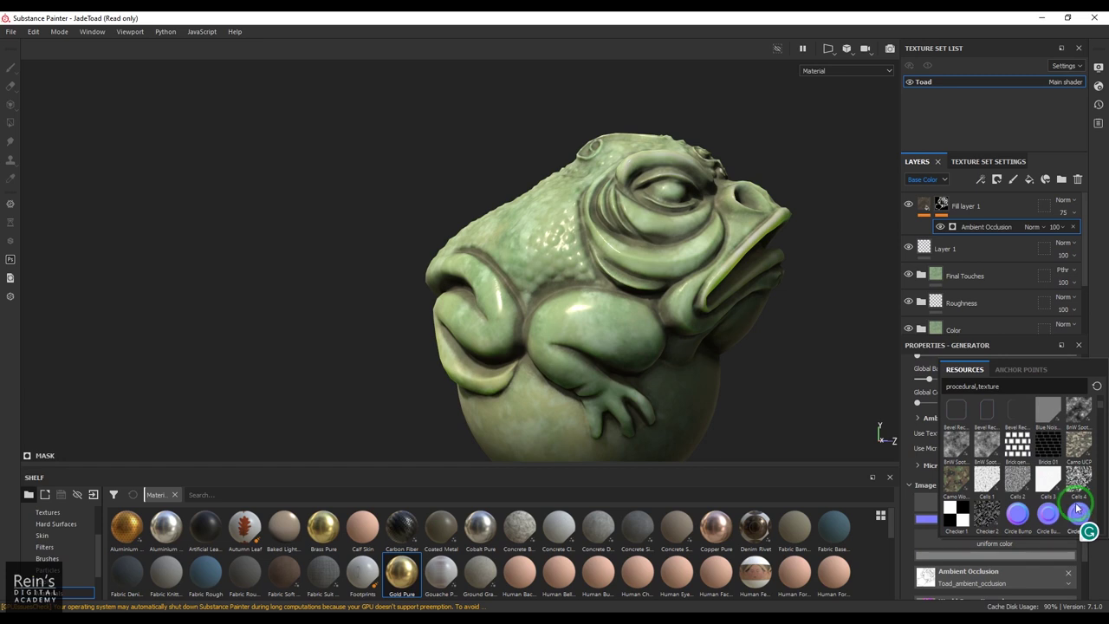
{"action": "left_click", "coordinate": [1079, 474]}
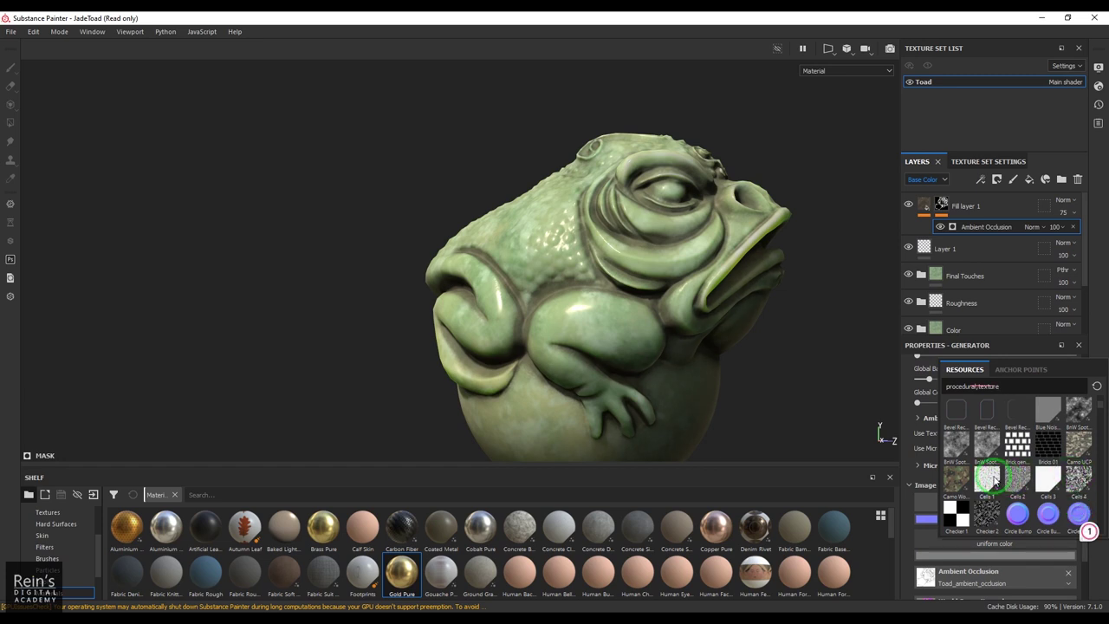
{"action": "mouse_move", "coordinate": [992, 477]}
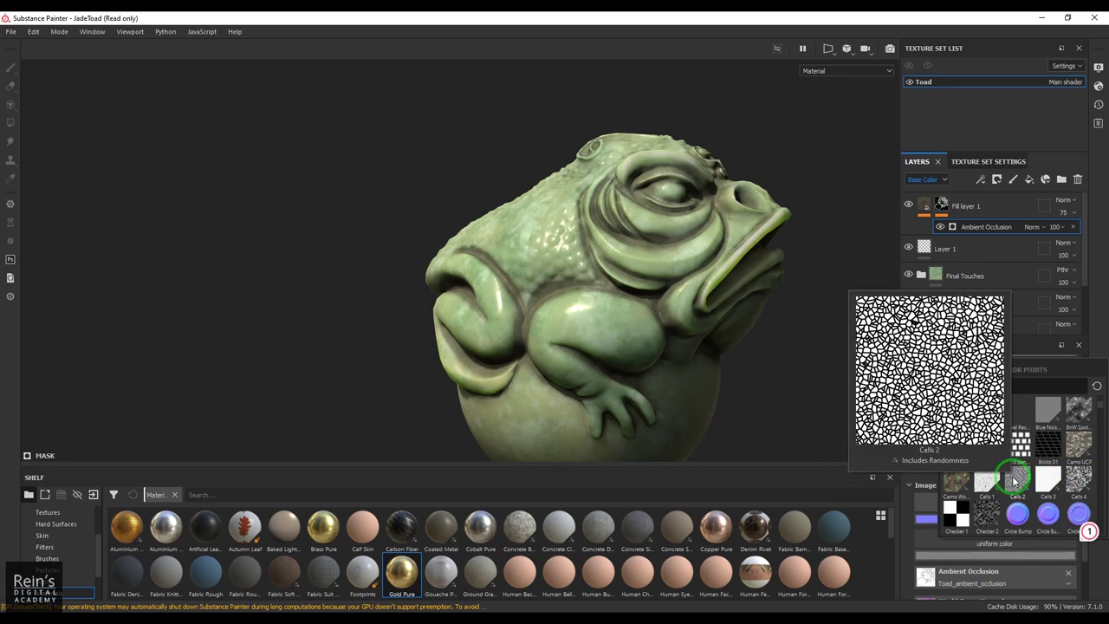
{"action": "left_click", "coordinate": [1046, 486]}
{"action": "left_click", "coordinate": [1046, 486]}
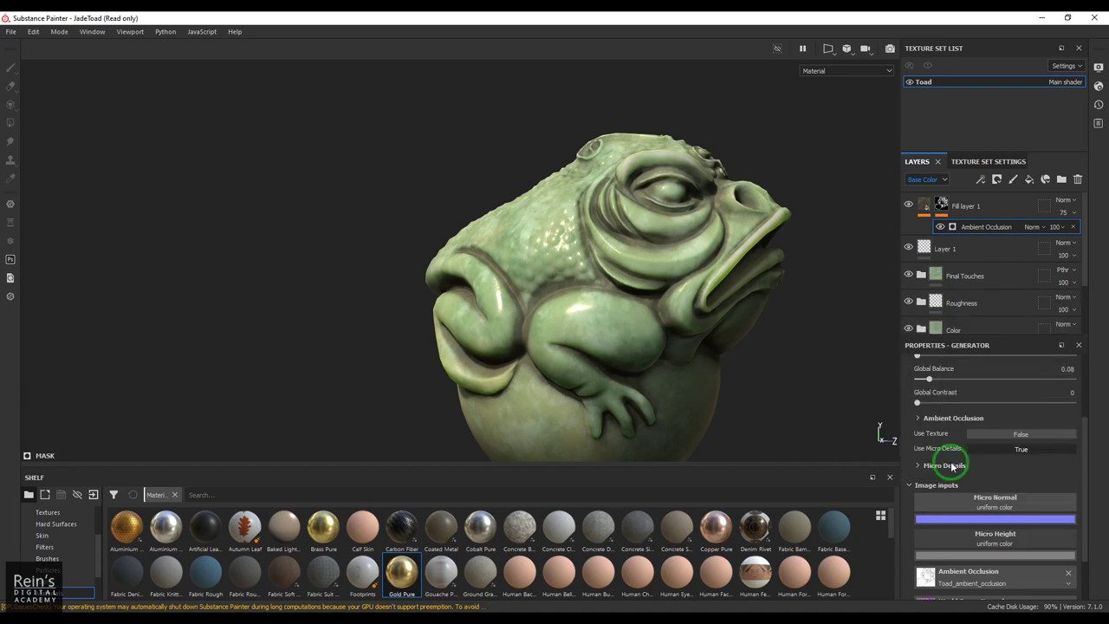
Set AO Radius to 0.41 and Depth to 0.16, and switch Micro Normal to False
{"action": "left_click_drag", "start_coordinate": [555, 338], "coordinate": [709, 377], "text": "alt"}
{"action": "right_click_drag", "start_coordinate": [709, 377], "coordinate": [708, 361], "text": "alt"}
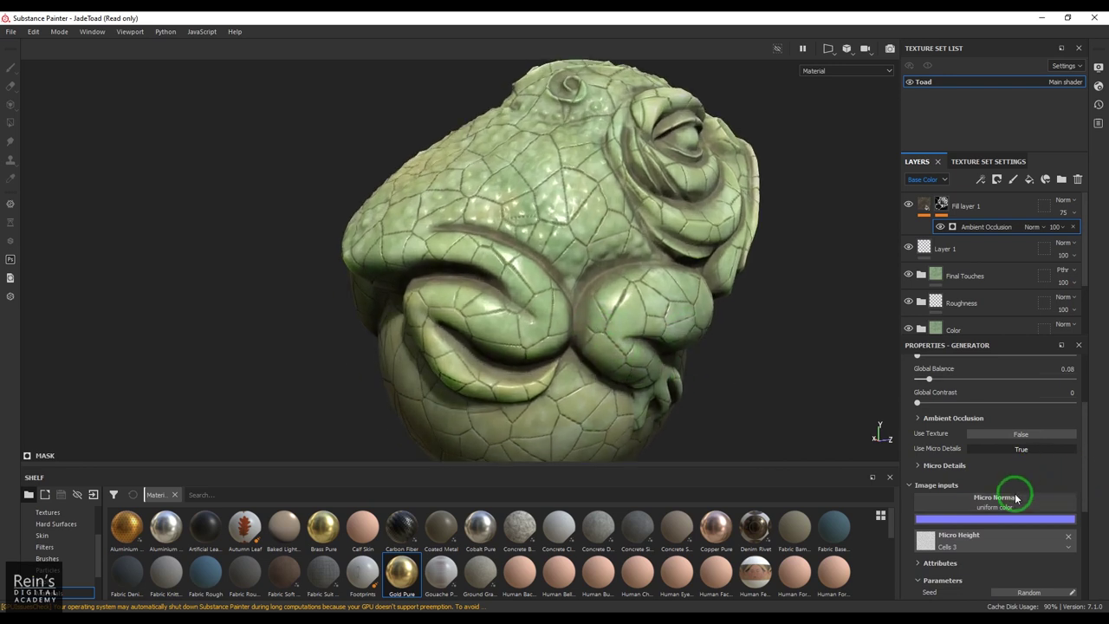
{"action": "scroll", "coordinate": [1006, 511], "scroll_direction": "down", "scroll_amount": 2}
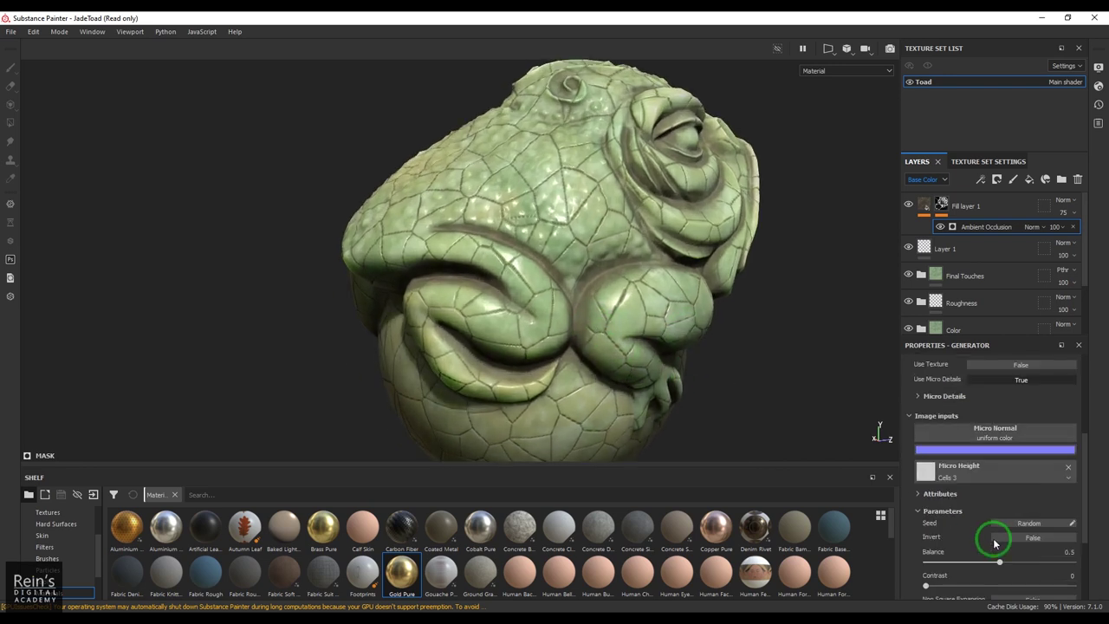
{"action": "left_click", "coordinate": [941, 498]}
{"action": "left_click", "coordinate": [943, 496]}
{"action": "scroll", "coordinate": [948, 495], "scroll_direction": "down", "scroll_amount": 1}
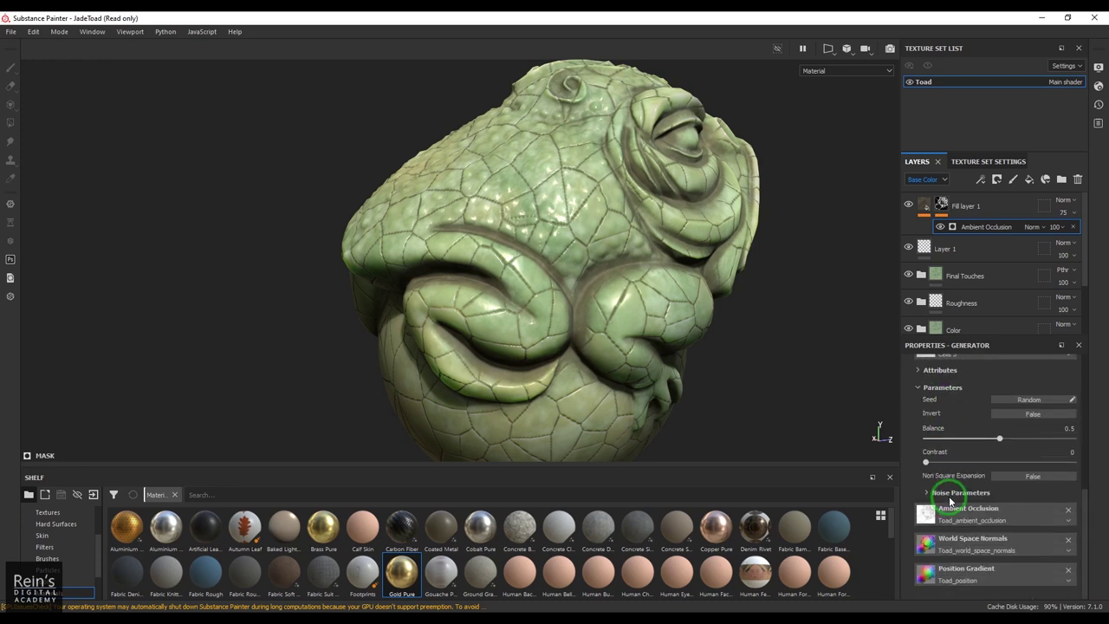
{"action": "scroll", "coordinate": [1029, 477], "scroll_direction": "up", "scroll_amount": 2}
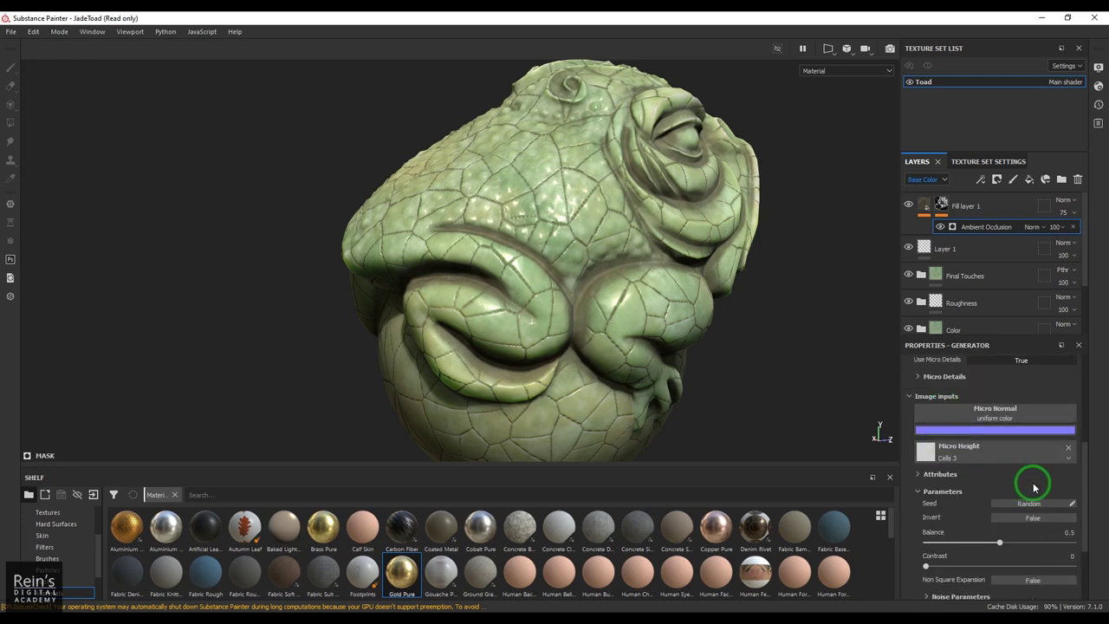
{"action": "scroll", "coordinate": [936, 475], "scroll_direction": "up", "scroll_amount": 2}
{"action": "left_click", "coordinate": [944, 481]}
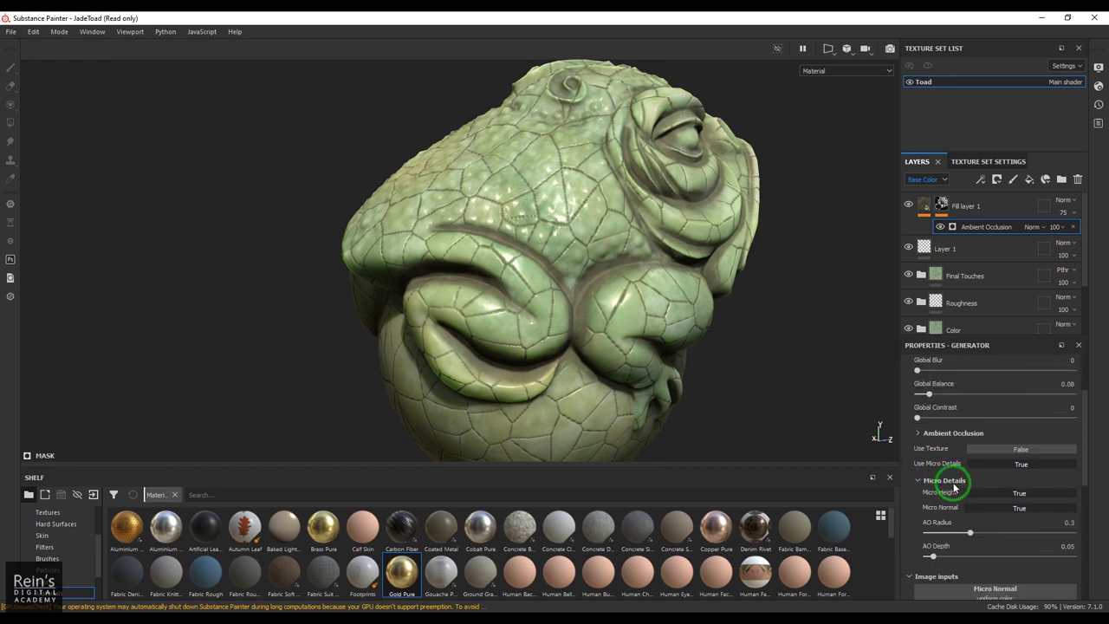
{"action": "scroll", "coordinate": [953, 489], "scroll_direction": "down", "scroll_amount": 1}
{"action": "left_click", "coordinate": [972, 492]}
{"action": "mouse_move", "coordinate": [966, 501]}
{"action": "left_mouse_down"}
{"action": "mouse_move", "coordinate": [939, 497]}
{"action": "mouse_move", "coordinate": [1023, 500]}
{"action": "mouse_move", "coordinate": [985, 498]}
{"action": "left_mouse_up"}
{"action": "mouse_move", "coordinate": [933, 521]}
{"action": "left_mouse_down"}
{"action": "mouse_move", "coordinate": [1008, 522]}
{"action": "mouse_move", "coordinate": [925, 524]}
{"action": "mouse_move", "coordinate": [950, 522]}
{"action": "left_mouse_up"}
{"action": "left_click", "coordinate": [1035, 472]}
{"action": "left_click", "coordinate": [1028, 458]}
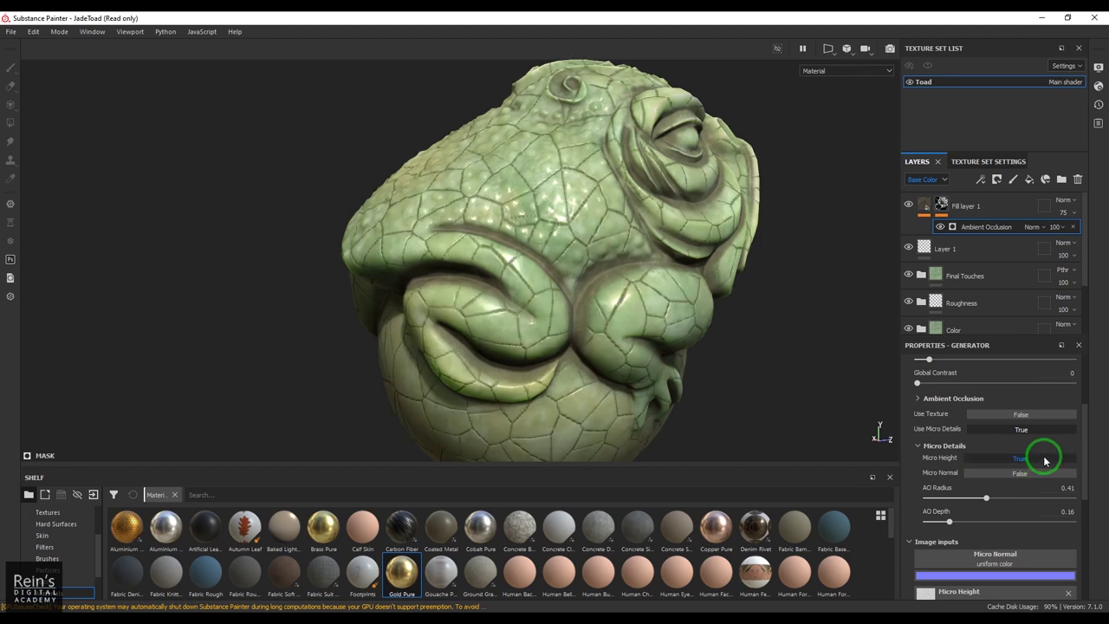
{"action": "scroll", "coordinate": [1075, 464], "scroll_direction": "down", "scroll_amount": 5}
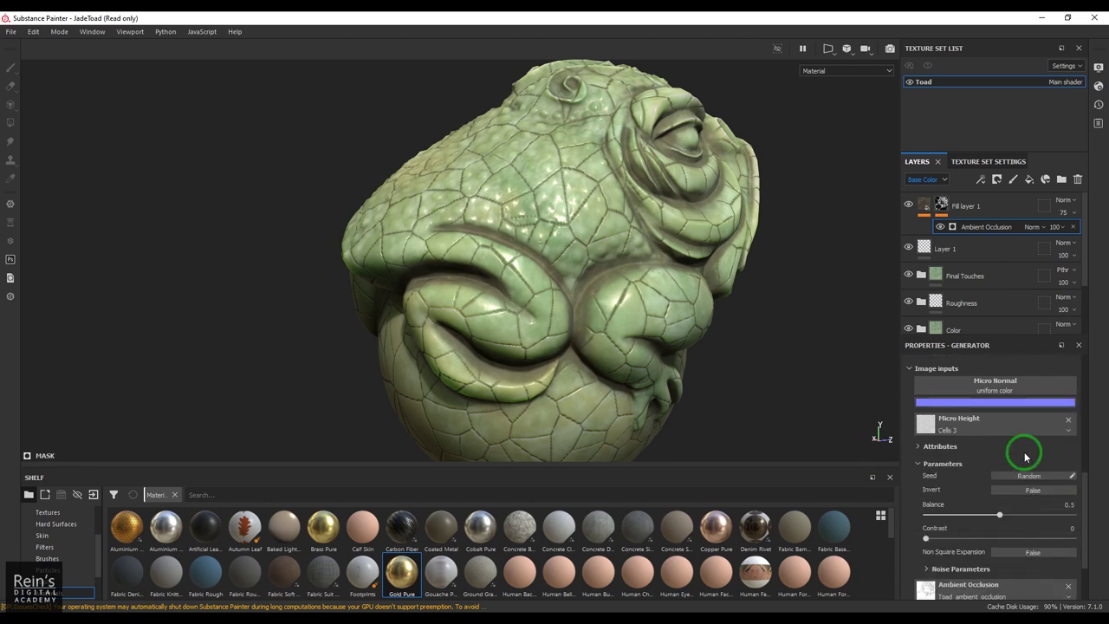
Try BnW Spots 1, then Fabric Cross Curved, as the Micro Height texture
{"action": "left_click", "coordinate": [990, 426]}
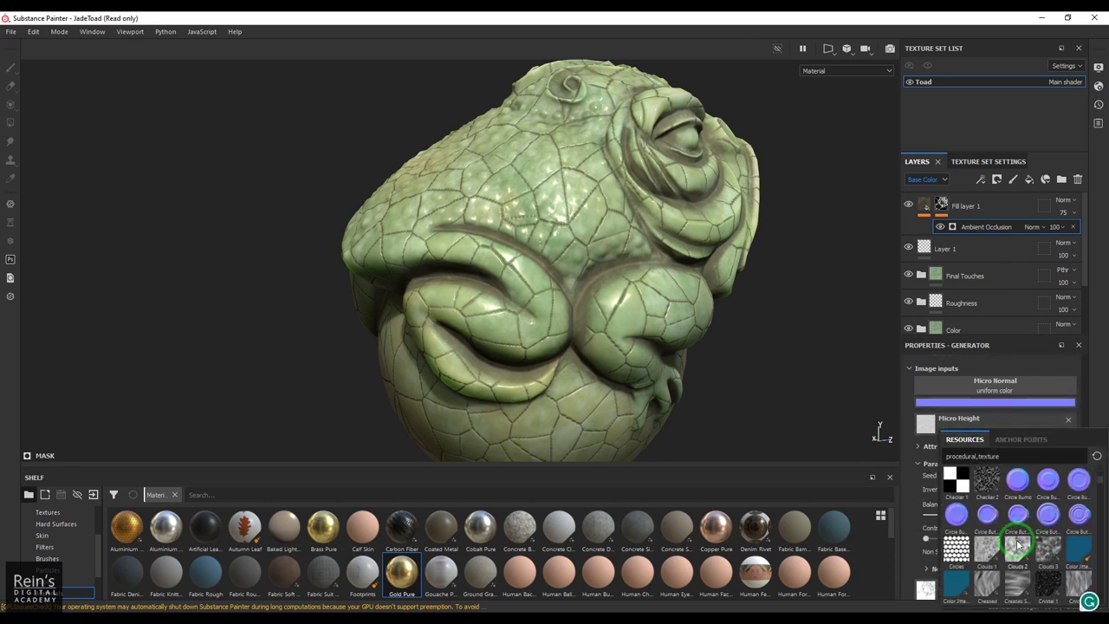
{"action": "scroll", "coordinate": [994, 547], "scroll_direction": "up", "scroll_amount": 3}
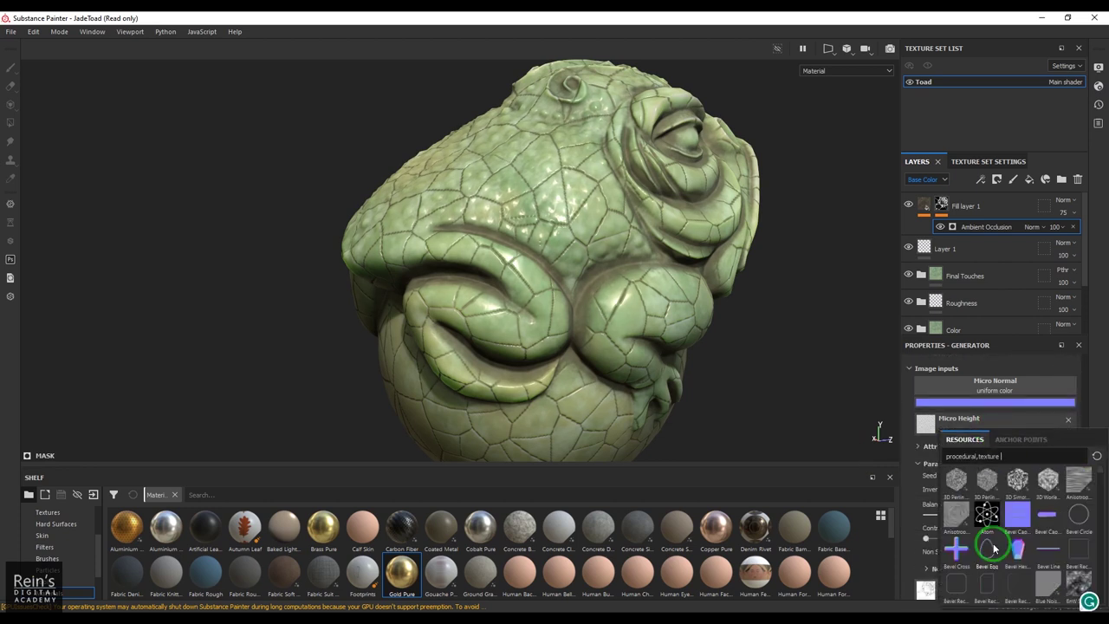
{"action": "scroll", "coordinate": [994, 546], "scroll_direction": "down", "scroll_amount": 3}
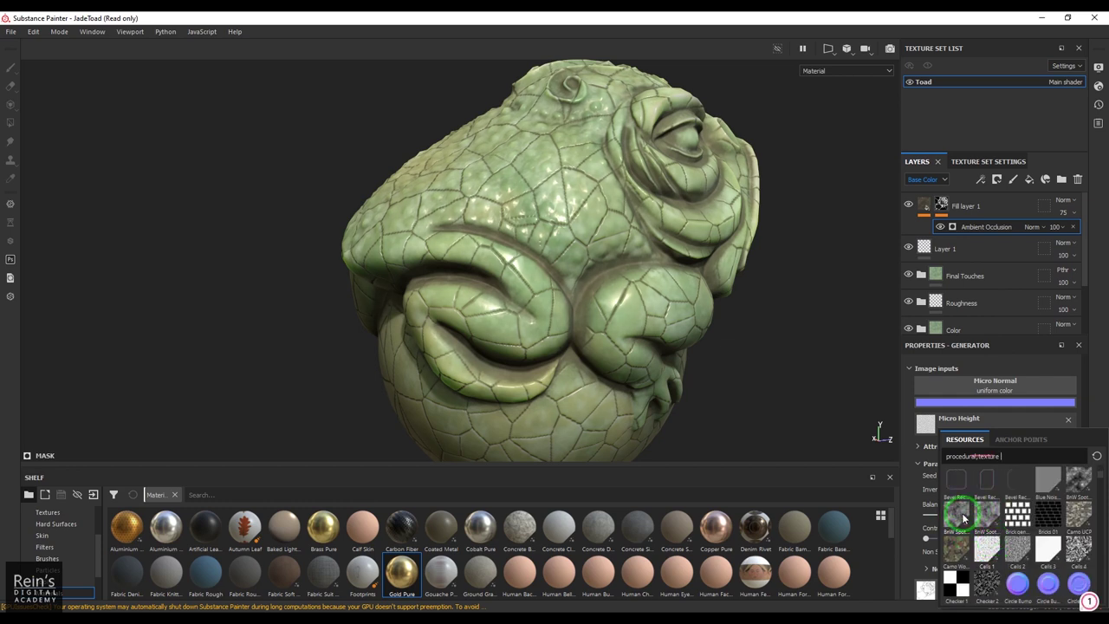
{"action": "mouse_move", "coordinate": [982, 518]}
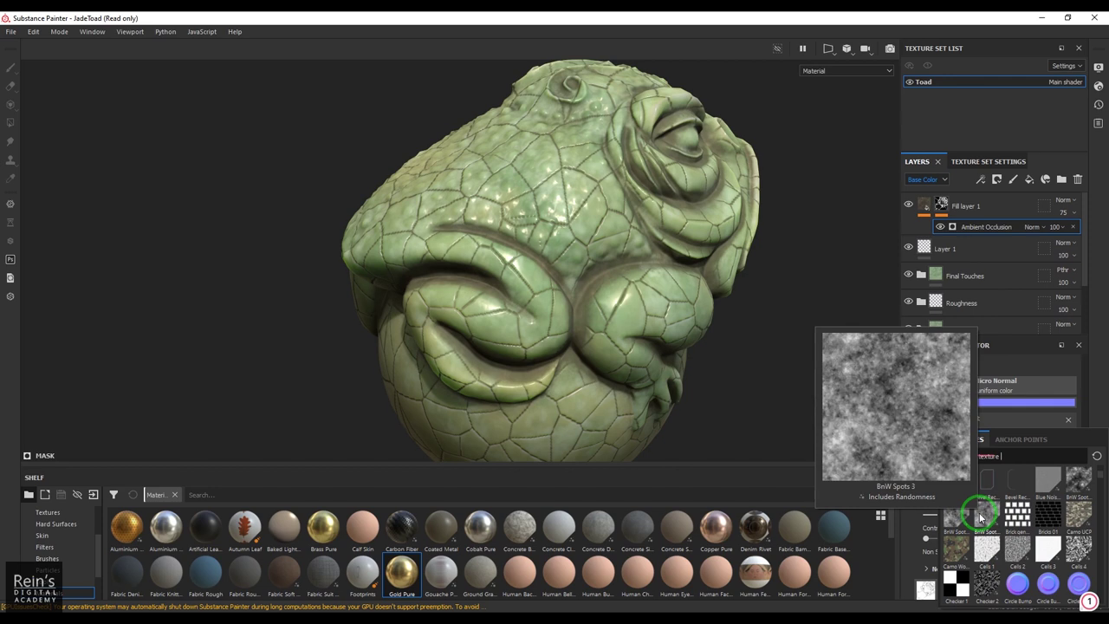
{"action": "mouse_move", "coordinate": [1076, 486]}
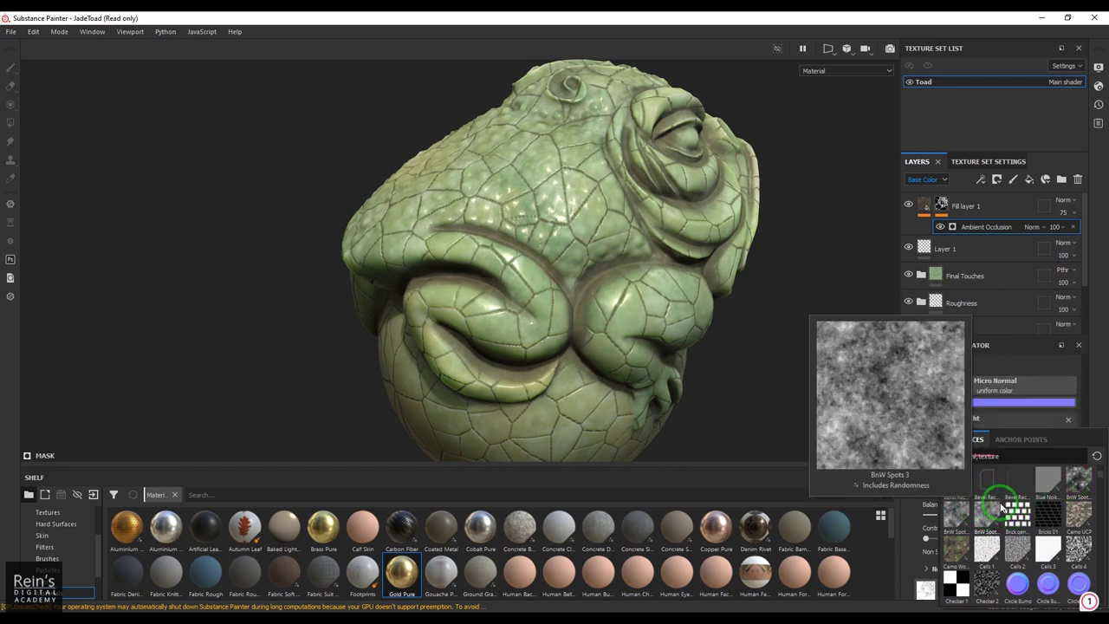
{"action": "left_click", "coordinate": [1077, 485]}
{"action": "left_click_drag", "start_coordinate": [677, 307], "coordinate": [652, 305], "text": "alt"}
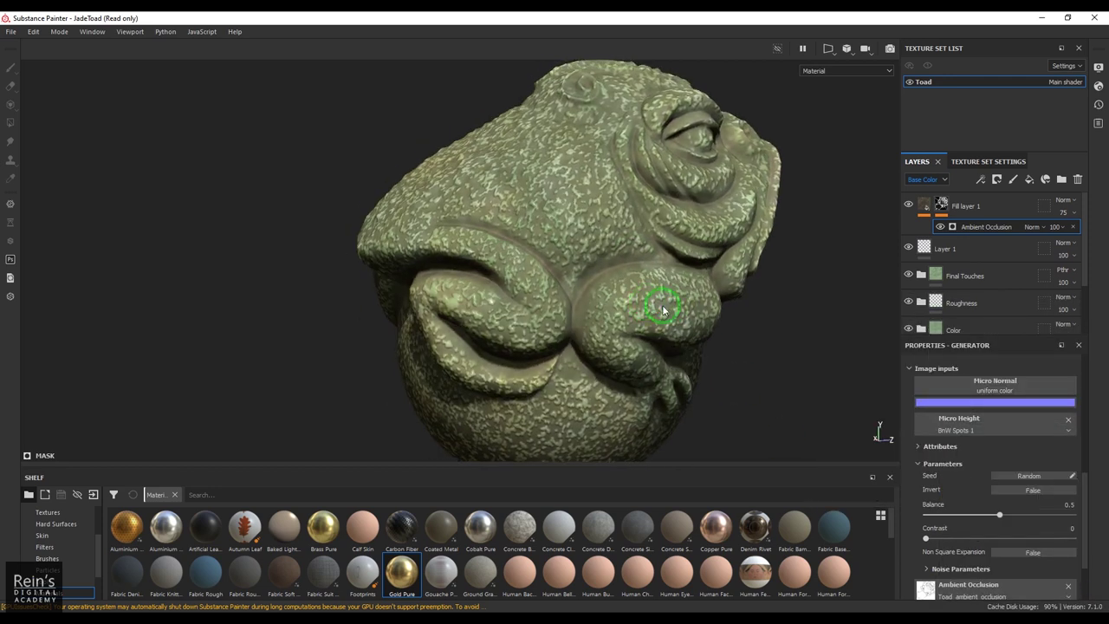
{"action": "scroll", "coordinate": [1020, 530], "scroll_direction": "down", "scroll_amount": 2}
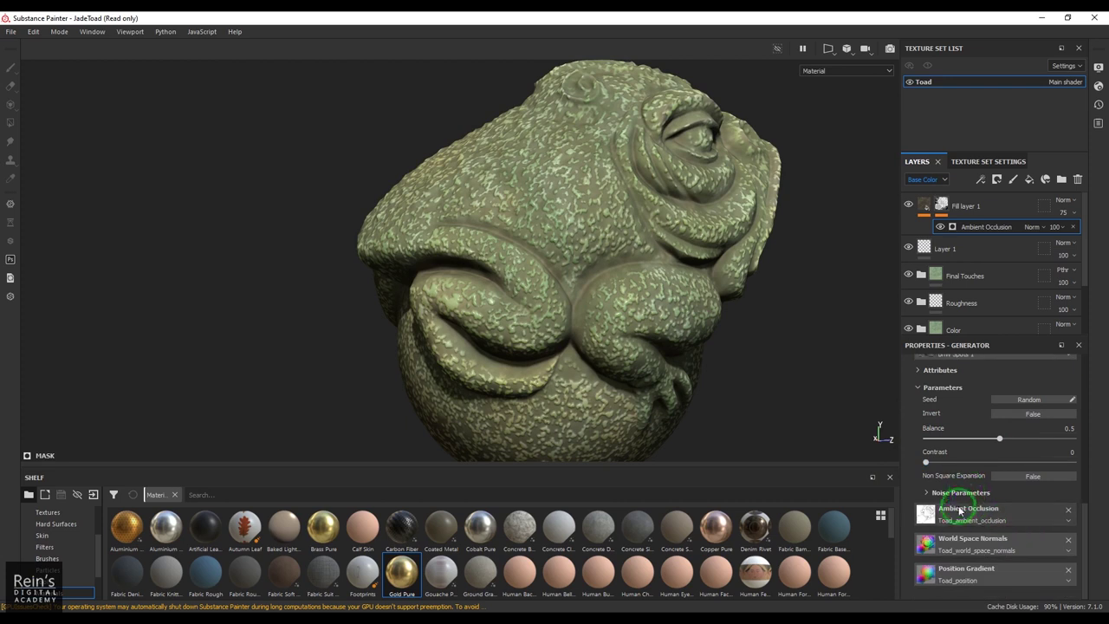
{"action": "scroll", "coordinate": [960, 495], "scroll_direction": "up", "scroll_amount": 2}
{"action": "left_click", "coordinate": [968, 459]}
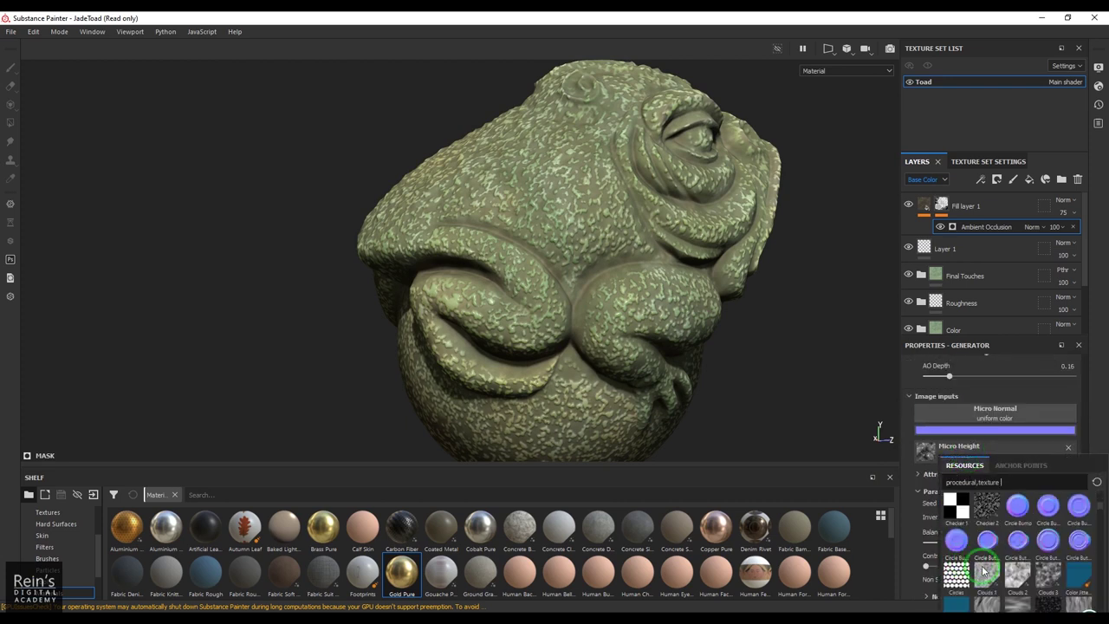
{"action": "scroll", "coordinate": [993, 579], "scroll_direction": "down", "scroll_amount": 2}
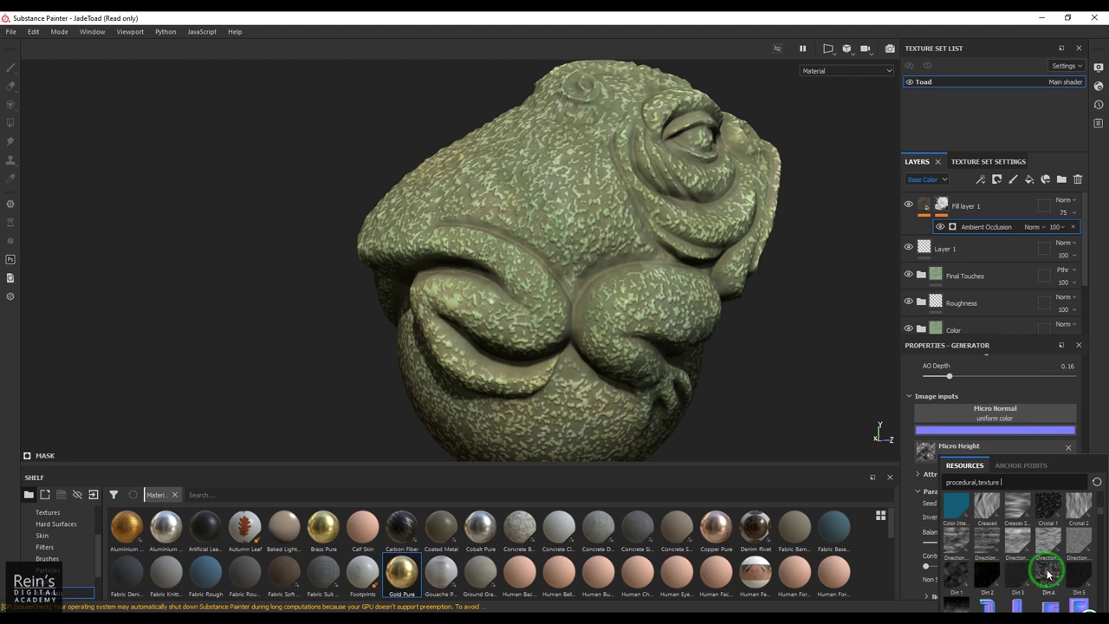
{"action": "scroll", "coordinate": [1061, 574], "scroll_direction": "down", "scroll_amount": 5}
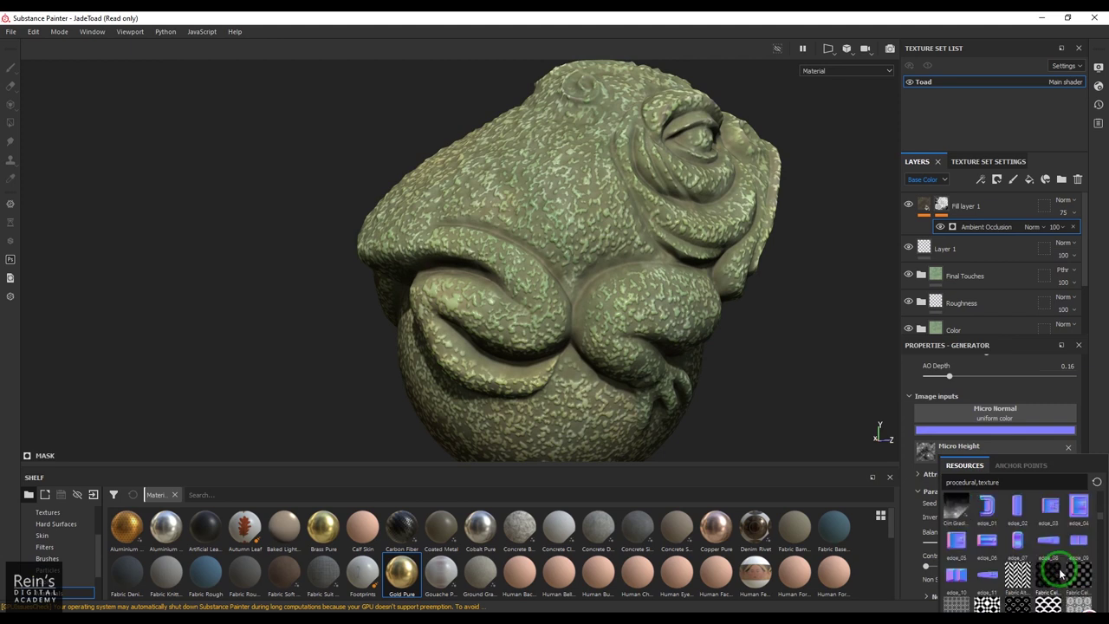
{"action": "scroll", "coordinate": [1060, 574], "scroll_direction": "down", "scroll_amount": 2}
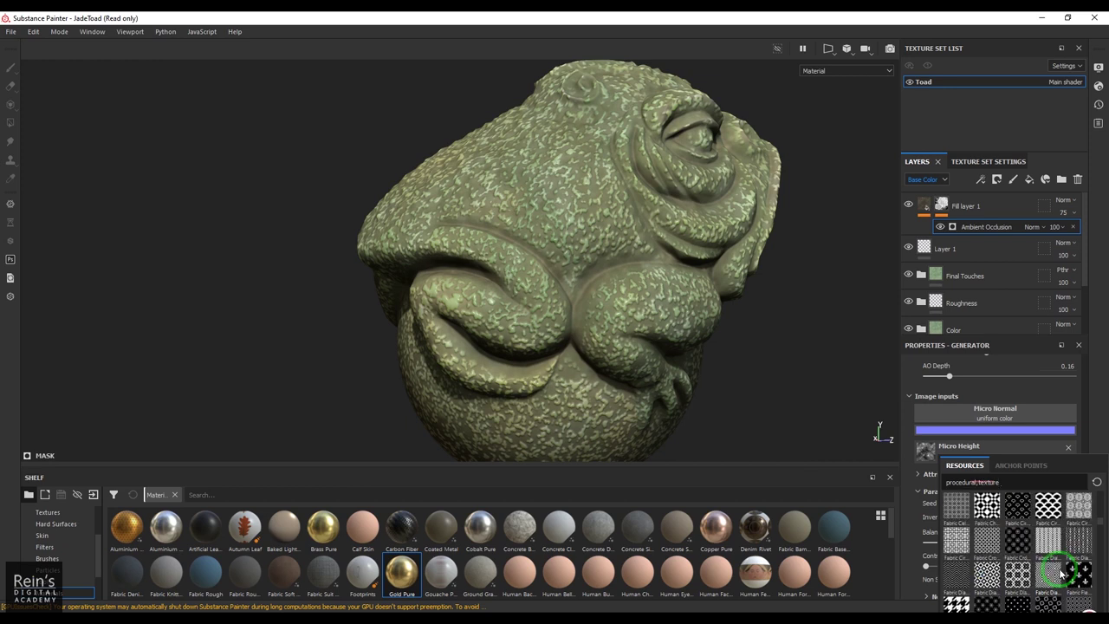
{"action": "left_click", "coordinate": [986, 543]}
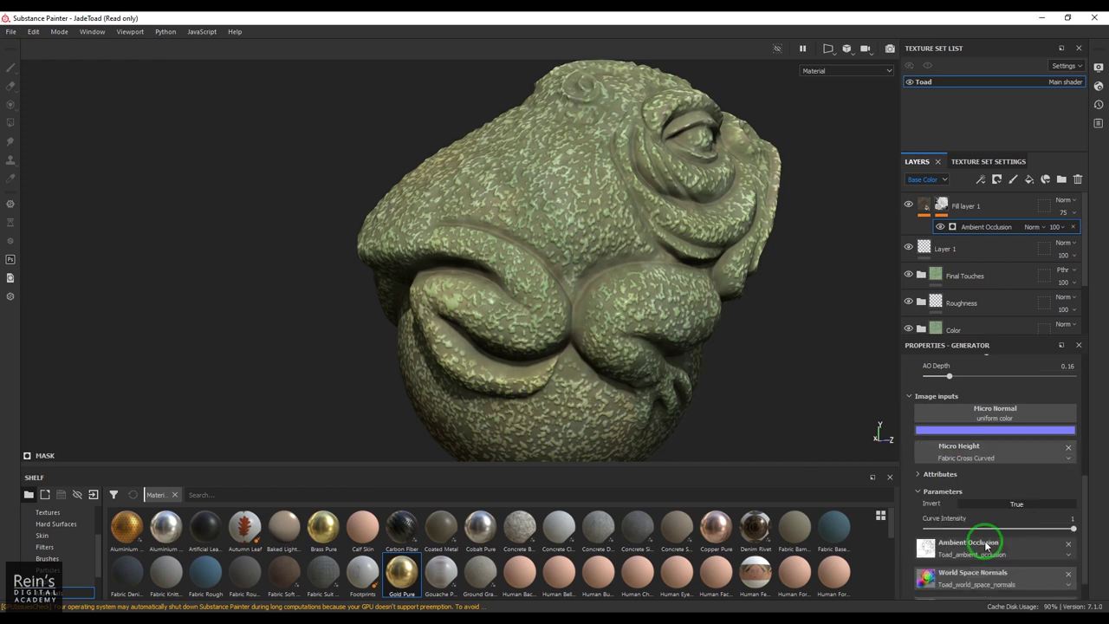
Swap the Micro Height to Directional Noise 2, then to Creased
{"action": "left_click", "coordinate": [978, 452]}
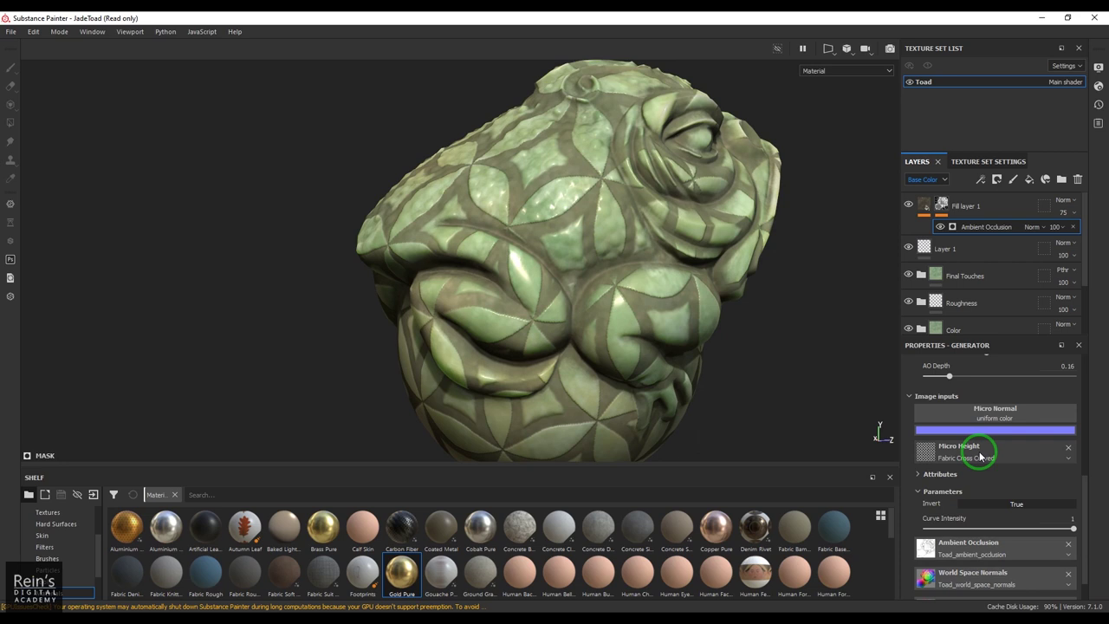
{"action": "left_click", "coordinate": [1025, 556]}
{"action": "scroll", "coordinate": [1025, 555], "scroll_direction": "down", "scroll_amount": 3}
{"action": "scroll", "coordinate": [1027, 555], "scroll_direction": "up", "scroll_amount": 3}
{"action": "left_click", "coordinate": [984, 541]}
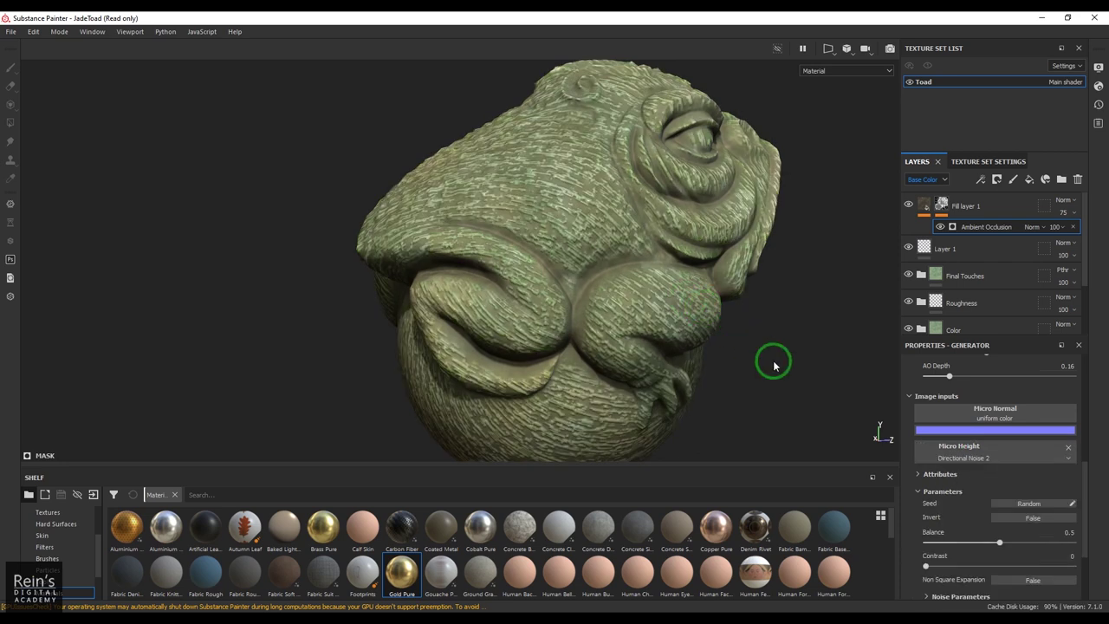
{"action": "left_click_drag", "start_coordinate": [796, 345], "coordinate": [763, 355], "text": "alt"}
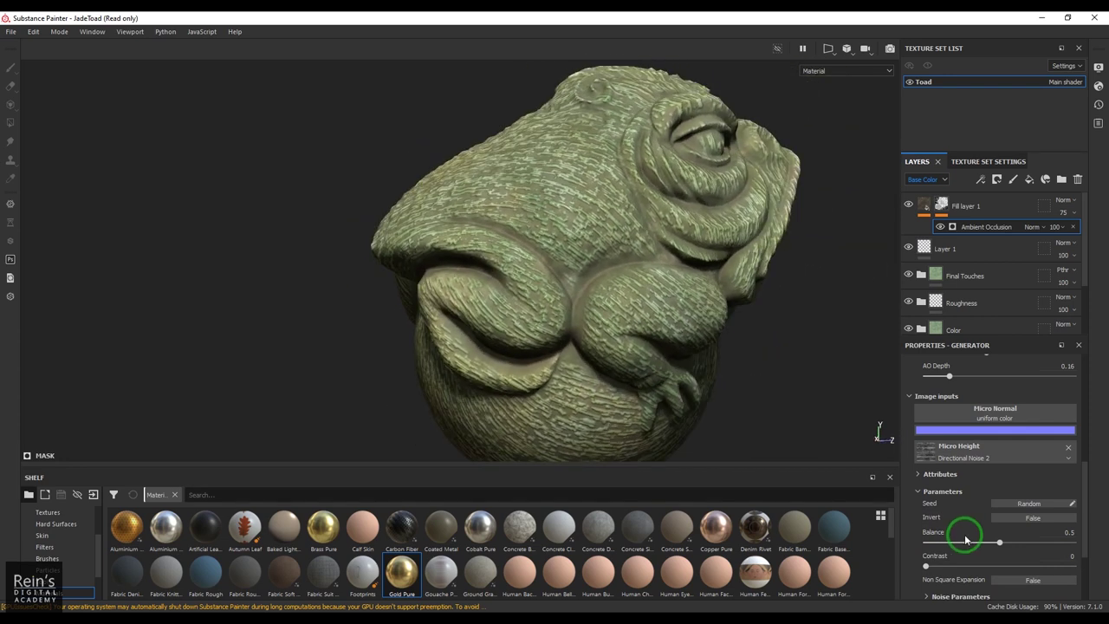
{"action": "left_click", "coordinate": [960, 464]}
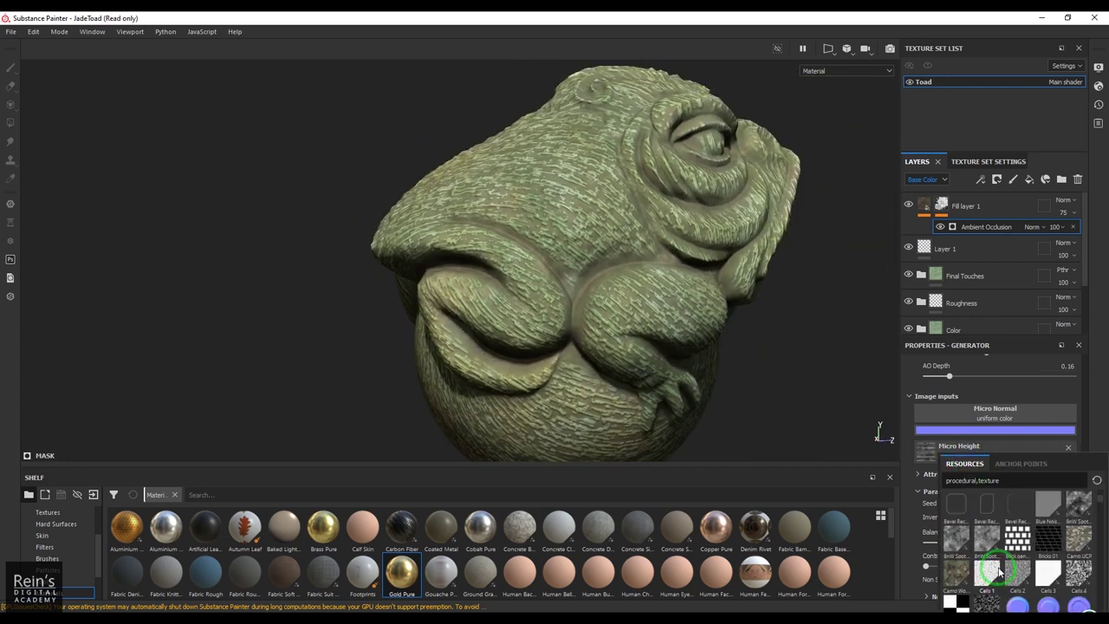
{"action": "scroll", "coordinate": [999, 572], "scroll_direction": "down", "scroll_amount": 3}
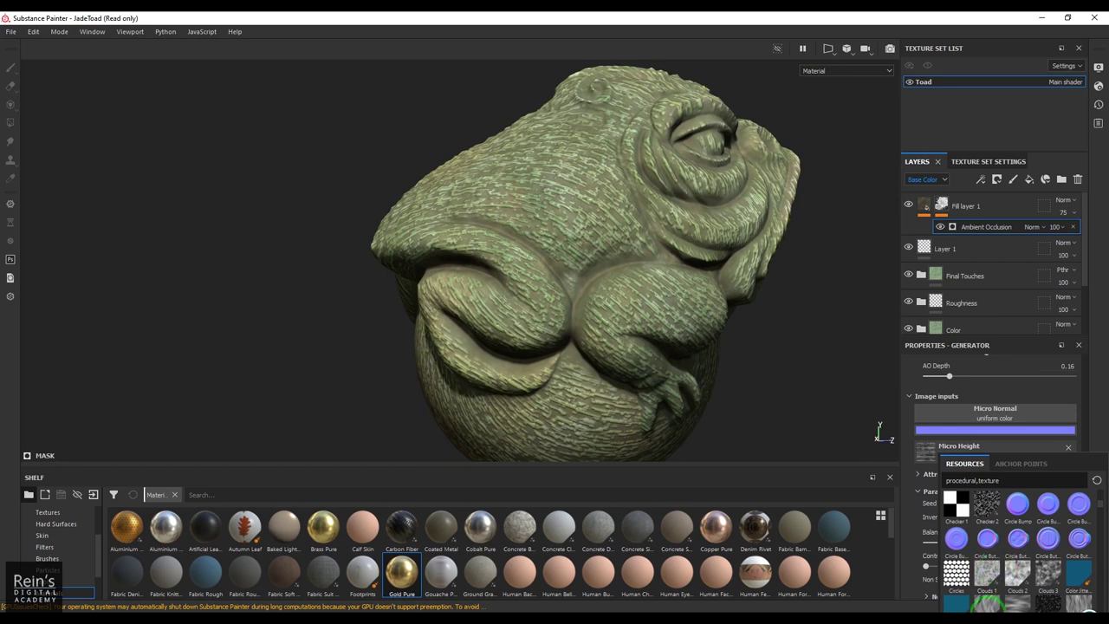
{"action": "left_click", "coordinate": [988, 602]}
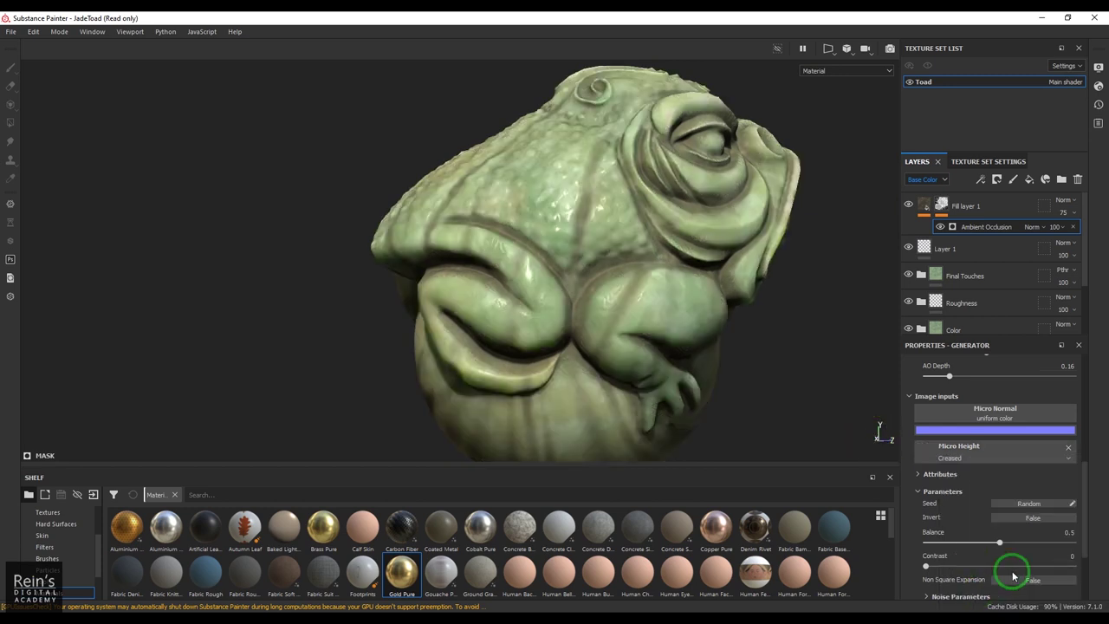
{"action": "scroll", "coordinate": [1027, 544], "scroll_direction": "down", "scroll_amount": 1}
{"action": "scroll", "coordinate": [1029, 544], "scroll_direction": "down", "scroll_amount": 2}
{"action": "scroll", "coordinate": [1029, 544], "scroll_direction": "up", "scroll_amount": 2}
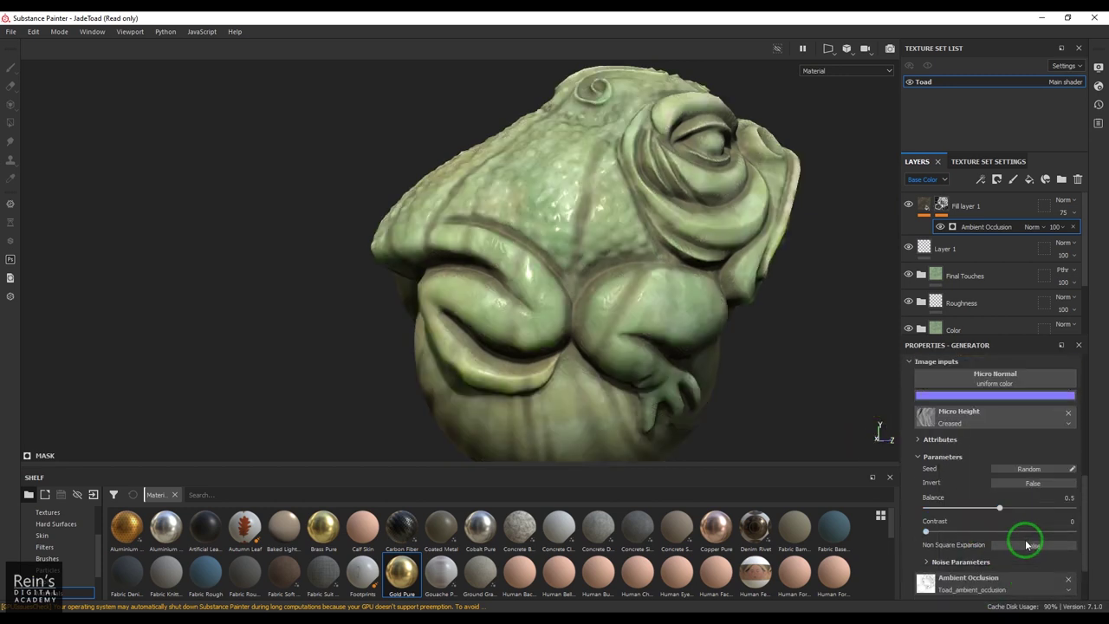
Try Directional Noise, Directional Noise 4 and Fur 1 as Micro Height
{"action": "left_click", "coordinate": [971, 419]}
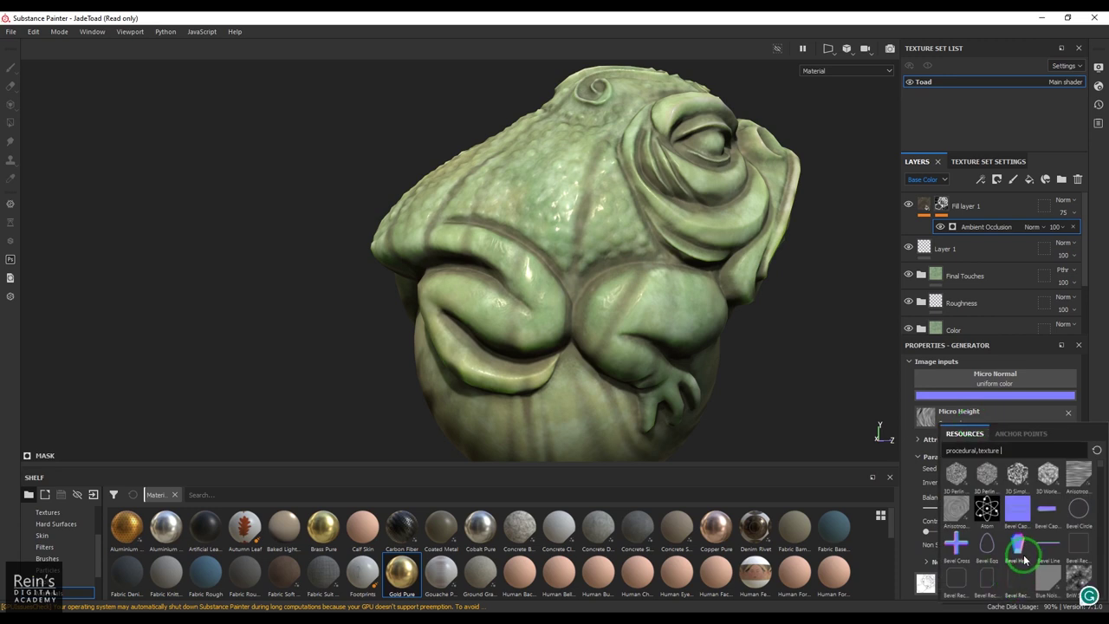
{"action": "scroll", "coordinate": [1024, 559], "scroll_direction": "down", "scroll_amount": 5}
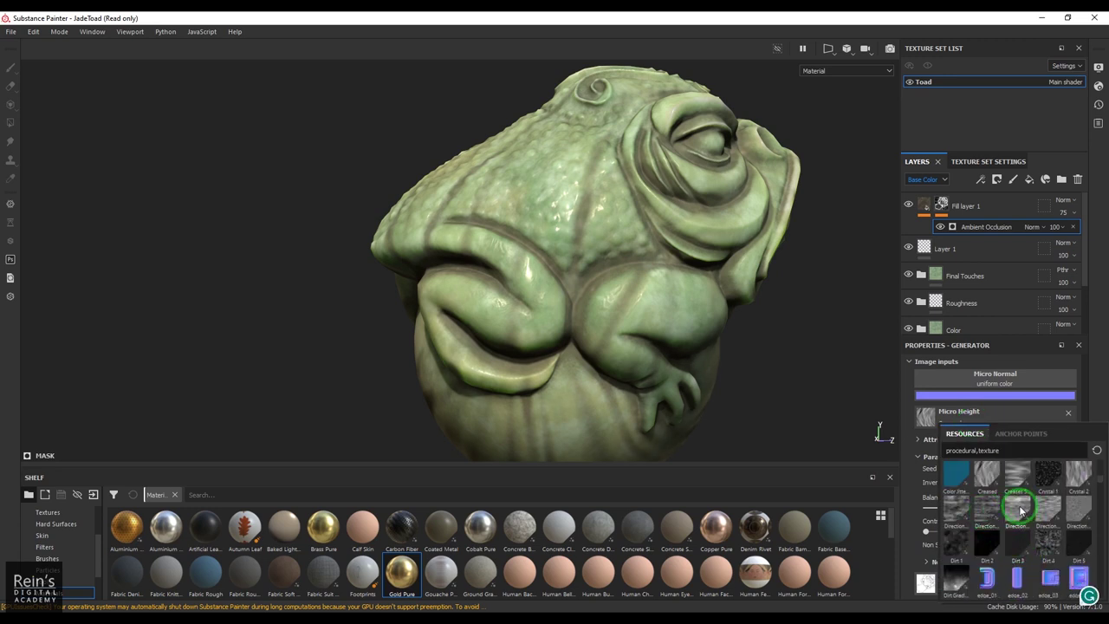
{"action": "left_click", "coordinate": [962, 510]}
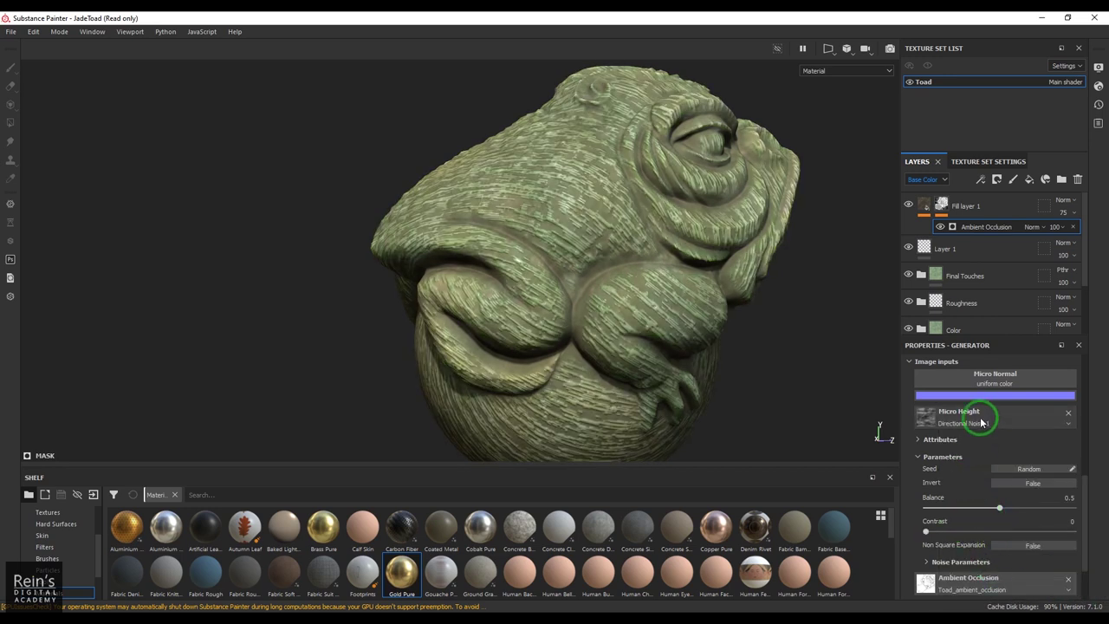
{"action": "left_click", "coordinate": [982, 422]}
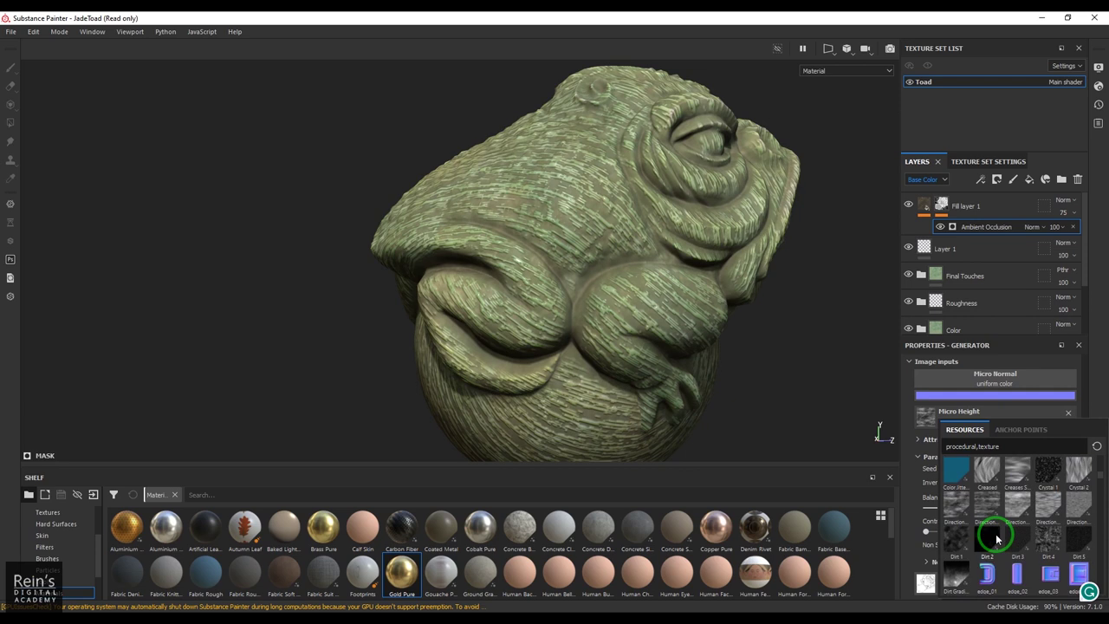
{"action": "left_click", "coordinate": [1046, 511]}
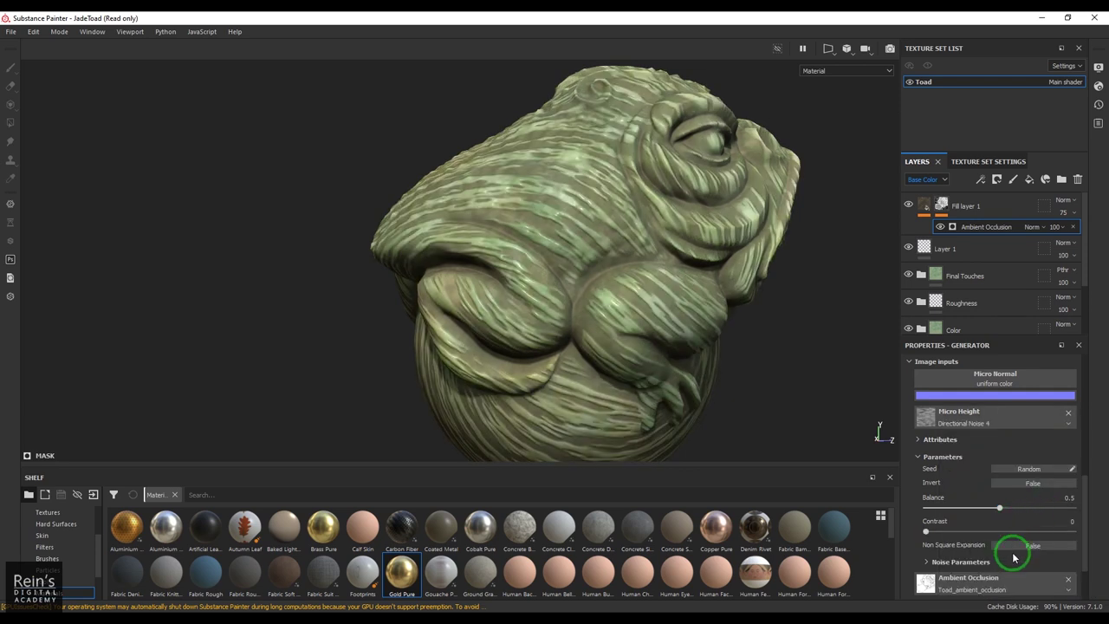
{"action": "left_click", "coordinate": [962, 422]}
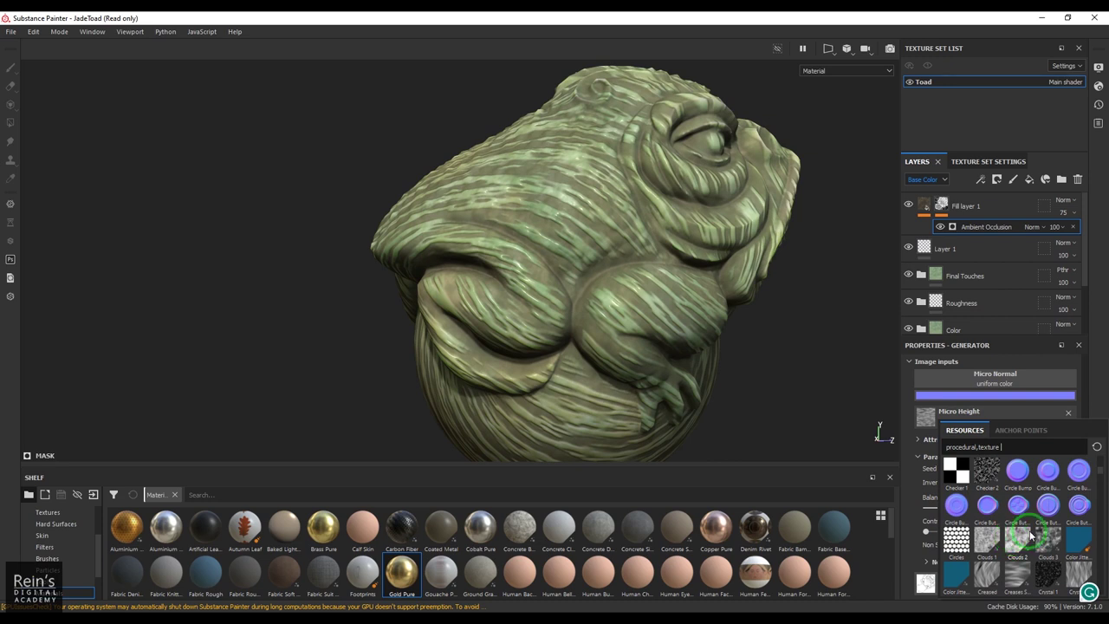
{"action": "scroll", "coordinate": [1029, 530], "scroll_direction": "down", "scroll_amount": 3}
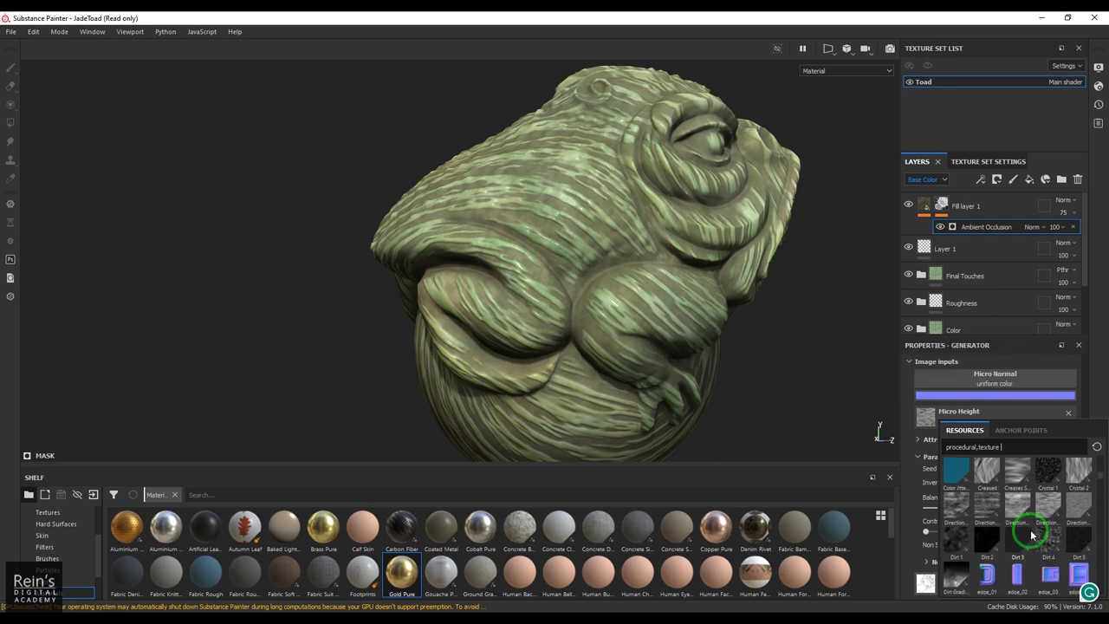
{"action": "scroll", "coordinate": [1031, 536], "scroll_direction": "down", "scroll_amount": 5}
{"action": "scroll", "coordinate": [1031, 536], "scroll_direction": "down", "scroll_amount": 4}
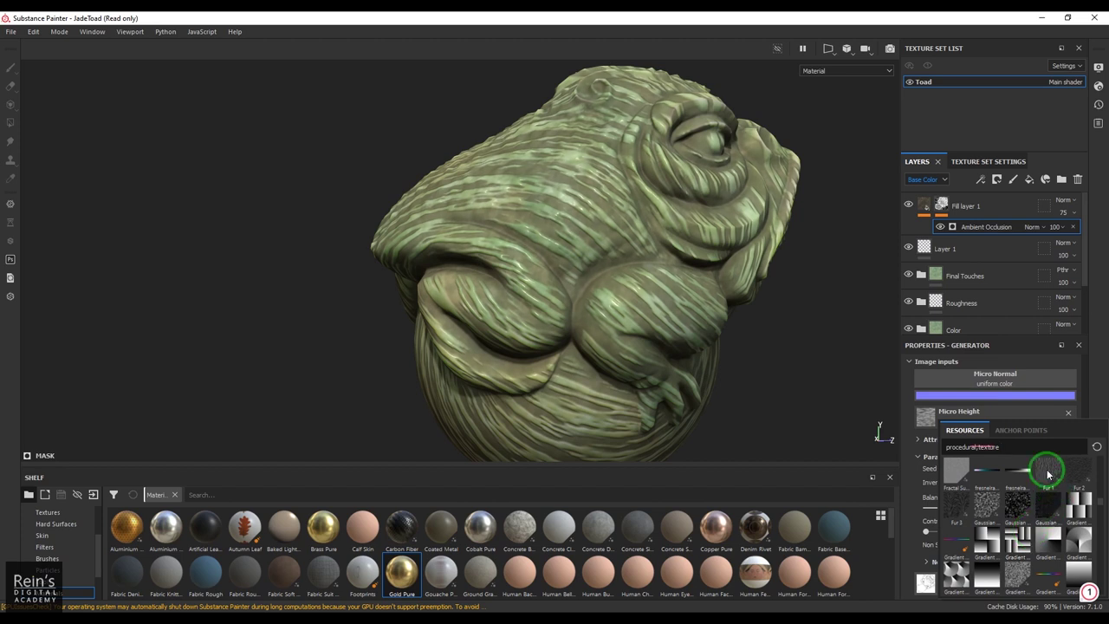
{"action": "left_click", "coordinate": [1047, 473]}
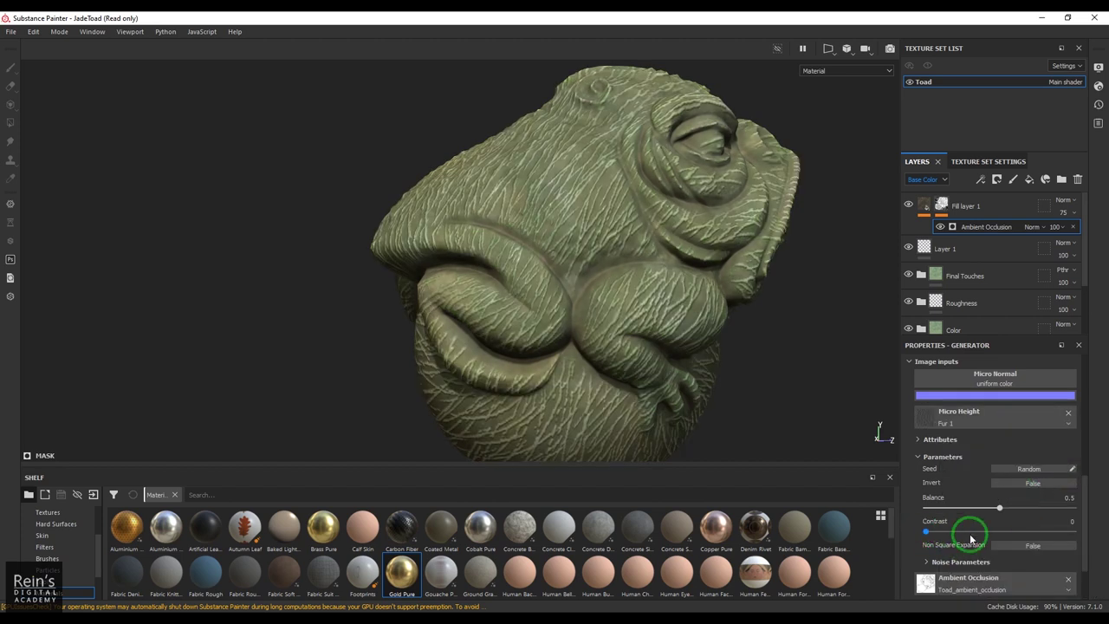
Test Gradient Disc Shifted, then settle on Plasma for Micro Height
{"action": "left_click", "coordinate": [978, 420]}
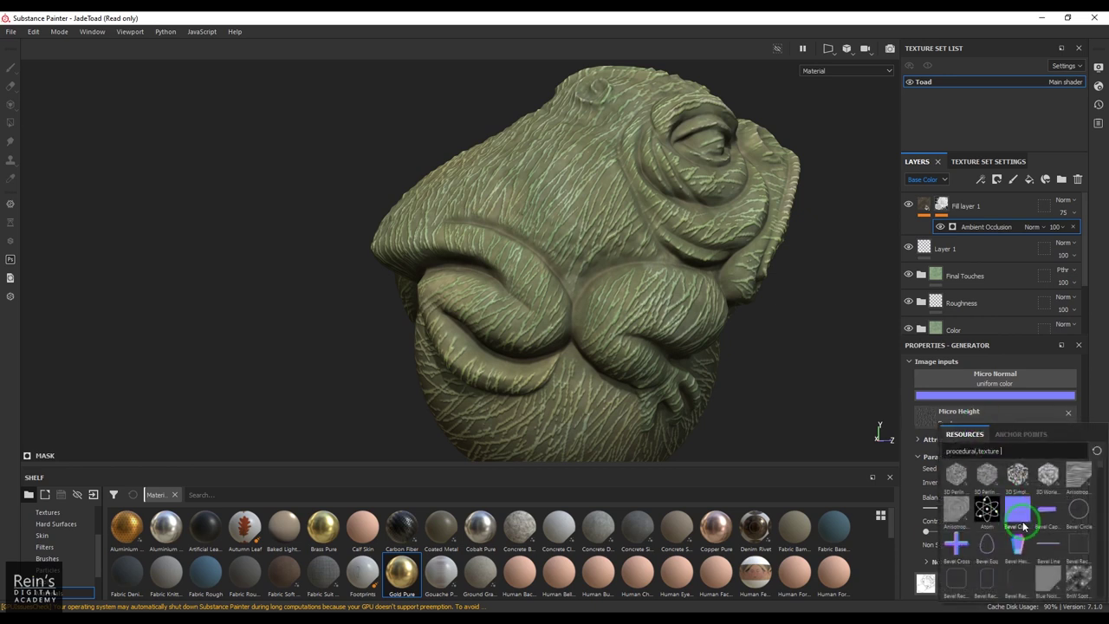
{"action": "scroll", "coordinate": [1025, 525], "scroll_direction": "down", "scroll_amount": 5}
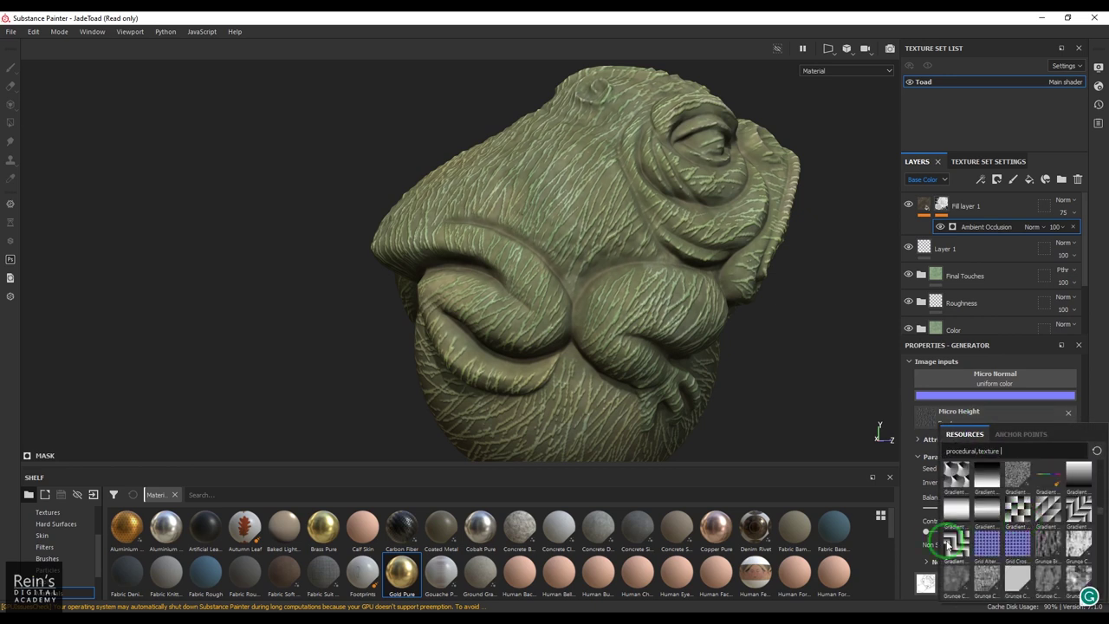
{"action": "left_click", "coordinate": [952, 475]}
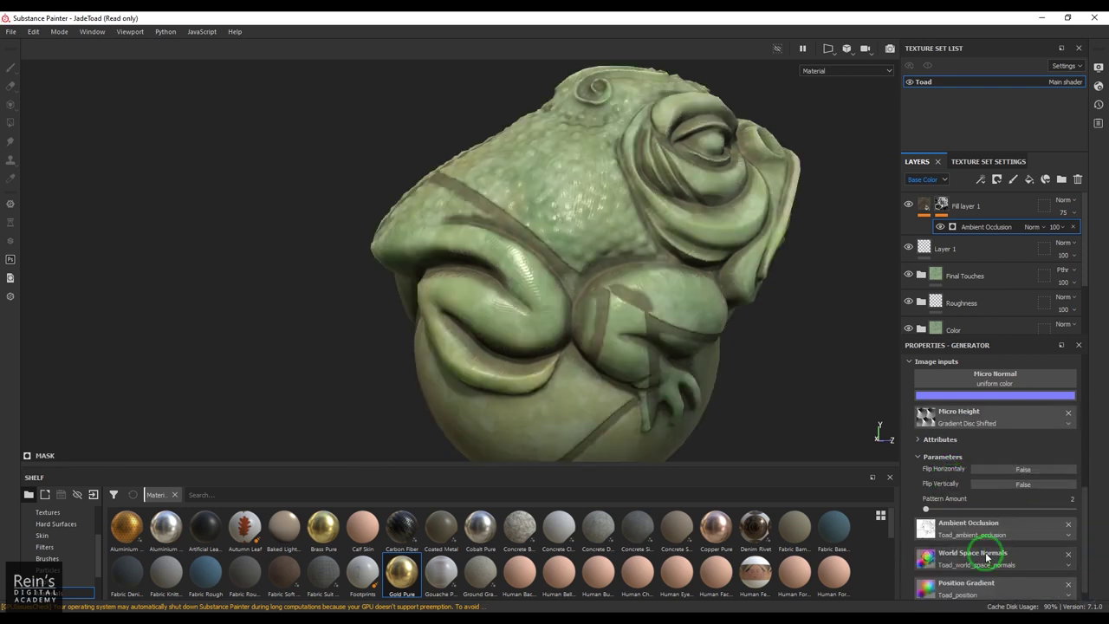
{"action": "left_click", "coordinate": [965, 424]}
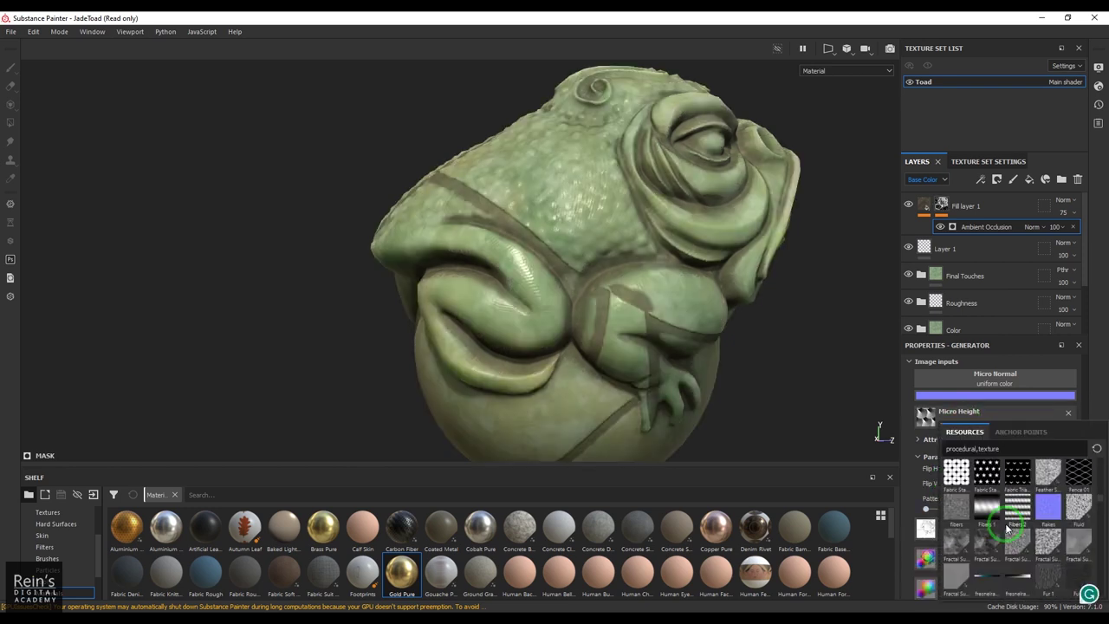
{"action": "scroll", "coordinate": [1007, 523], "scroll_direction": "down", "scroll_amount": 10}
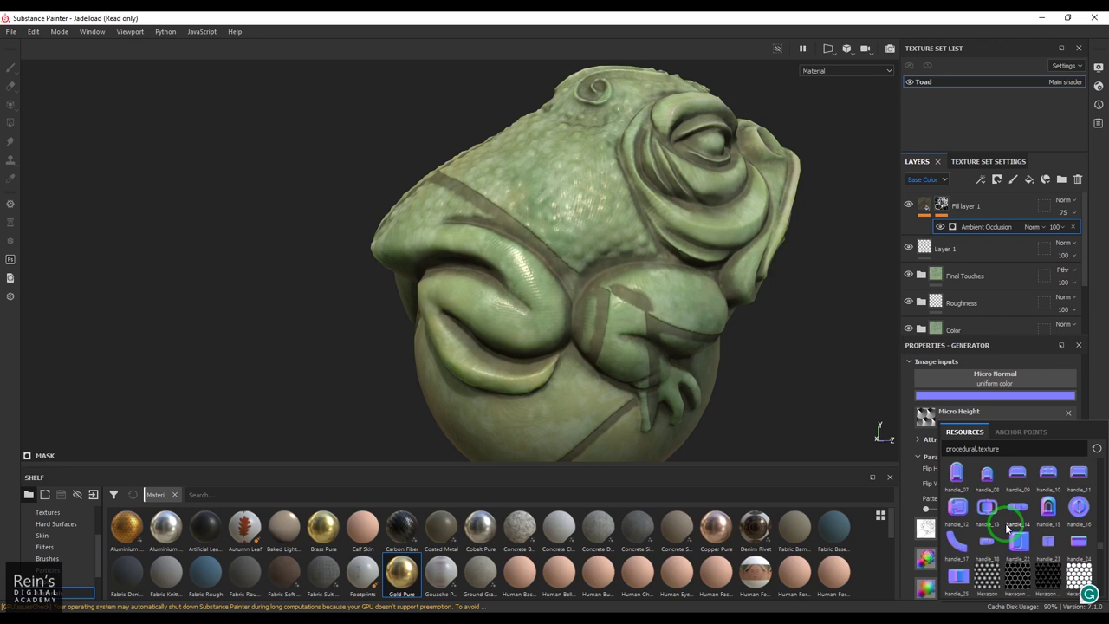
{"action": "scroll", "coordinate": [1008, 522], "scroll_direction": "up", "scroll_amount": 3}
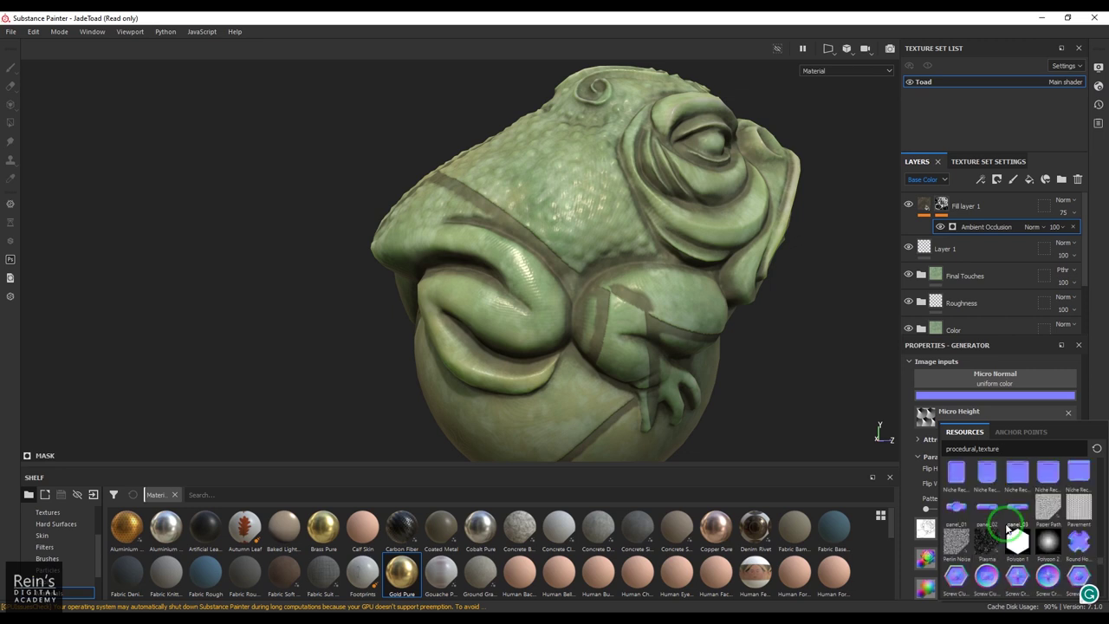
{"action": "left_click", "coordinate": [989, 549]}
{"action": "scroll", "coordinate": [1037, 523], "scroll_direction": "down", "scroll_amount": 3}
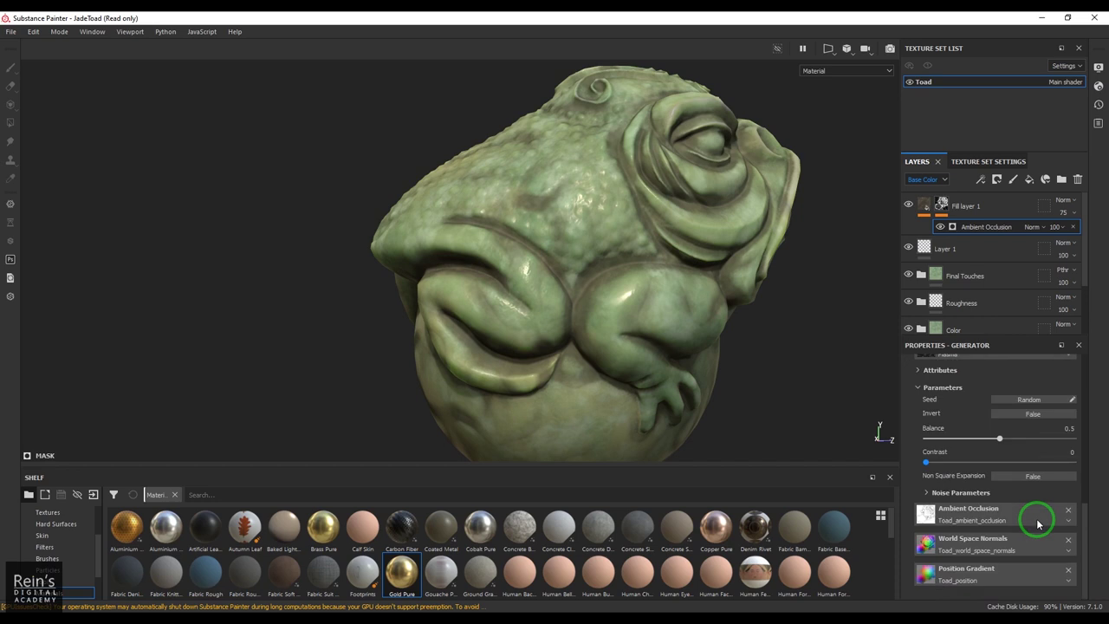
Set Micro Height Contrast to 0 and Balance to about 0.92
{"action": "mouse_move", "coordinate": [941, 462]}
{"action": "left_mouse_down"}
{"action": "mouse_move", "coordinate": [982, 460]}
{"action": "mouse_move", "coordinate": [901, 461]}
{"action": "left_mouse_up"}
{"action": "left_click_drag", "start_coordinate": [970, 448], "coordinate": [1057, 441]}
{"action": "scroll", "coordinate": [962, 495], "scroll_direction": "up", "scroll_amount": 5}
{"action": "left_click", "coordinate": [960, 496]}
{"action": "scroll", "coordinate": [960, 495], "scroll_direction": "up", "scroll_amount": 4}
{"action": "left_click", "coordinate": [931, 448]}
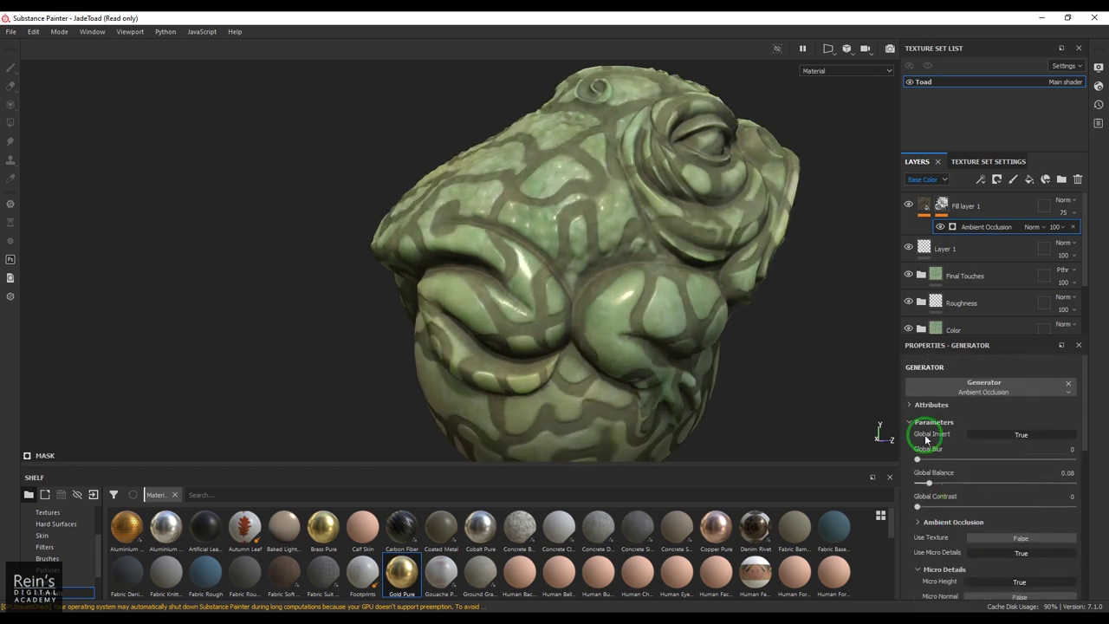
Remove the Plasma texture from the Micro Height input
{"action": "left_click", "coordinate": [927, 405]}
{"action": "left_click", "coordinate": [927, 405]}
{"action": "left_click", "coordinate": [933, 425]}
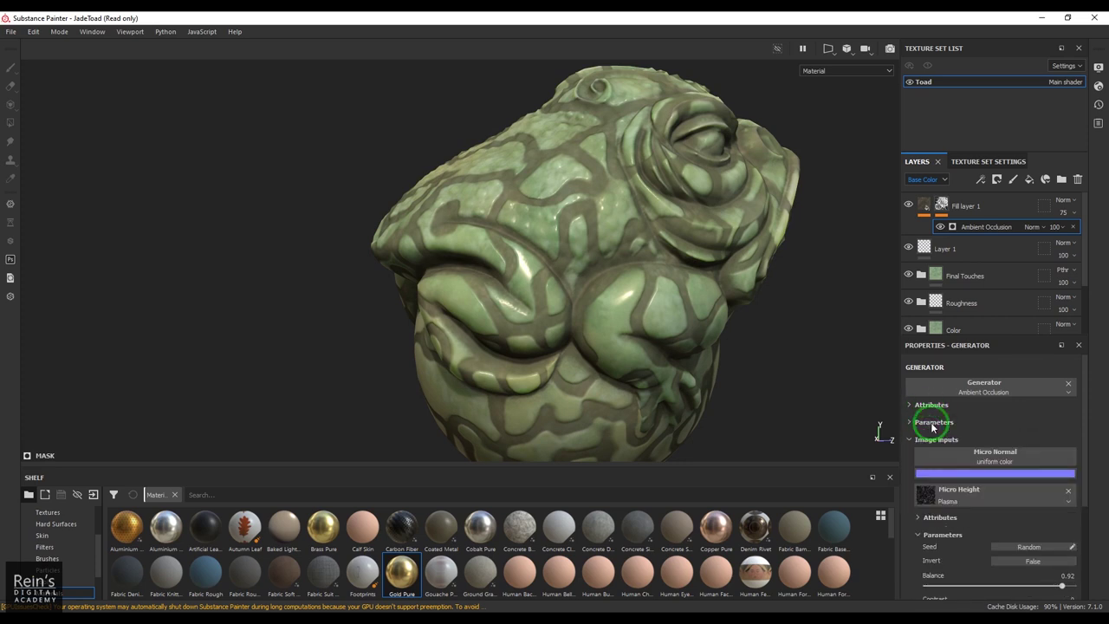
{"action": "left_click", "coordinate": [1067, 492]}
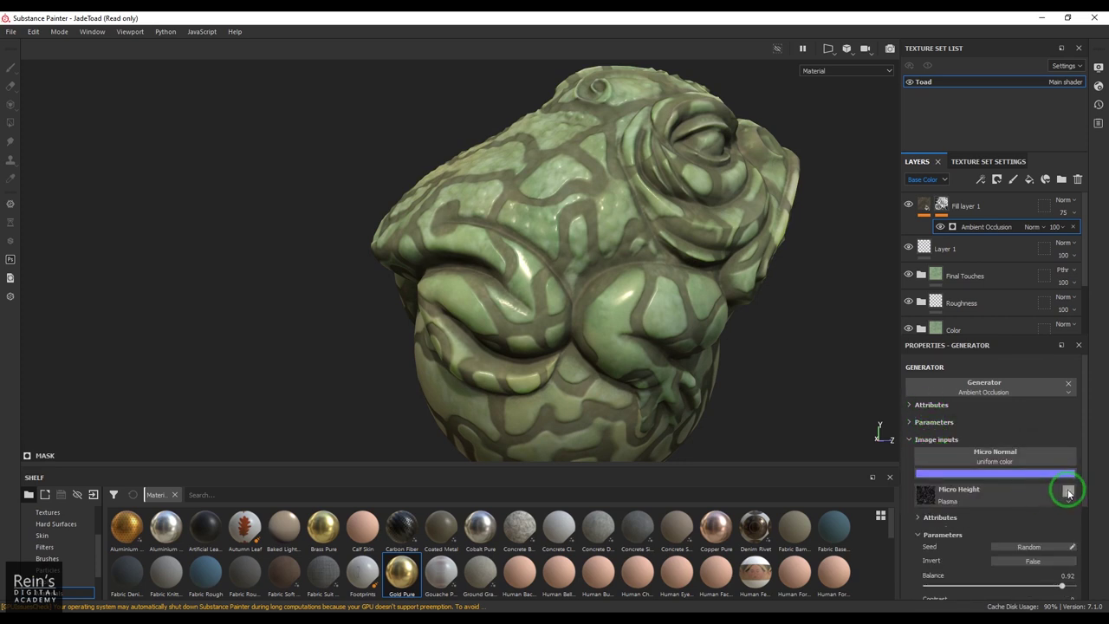
Turn off the generator's micro details and load Circles as its texture input
{"action": "left_click", "coordinate": [932, 423]}
{"action": "scroll", "coordinate": [1005, 507], "scroll_direction": "down", "scroll_amount": 2}
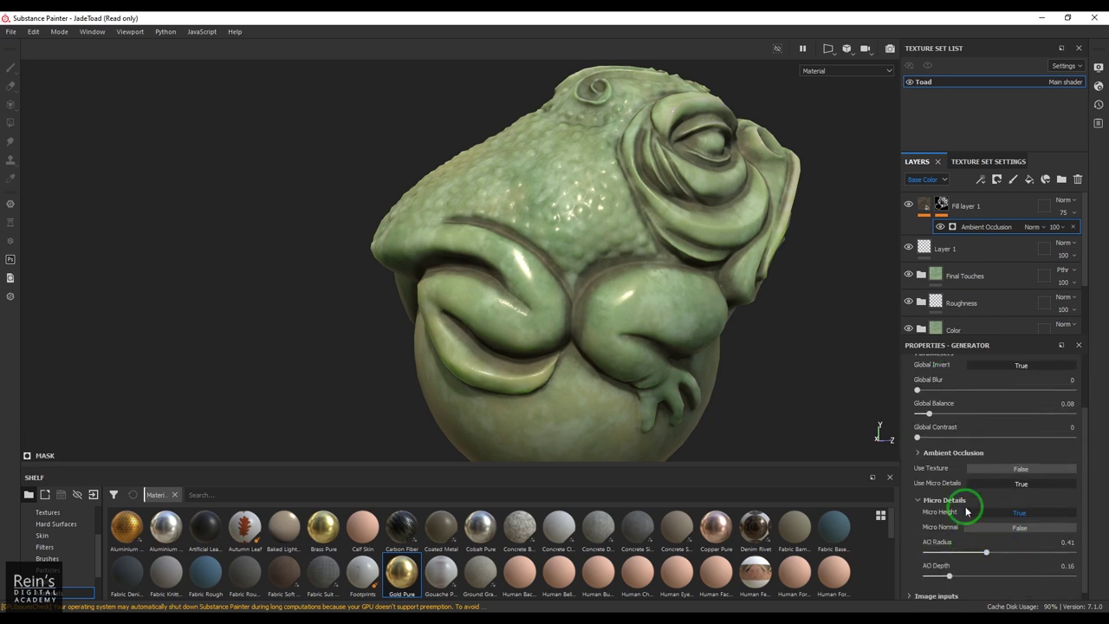
{"action": "left_click", "coordinate": [923, 507]}
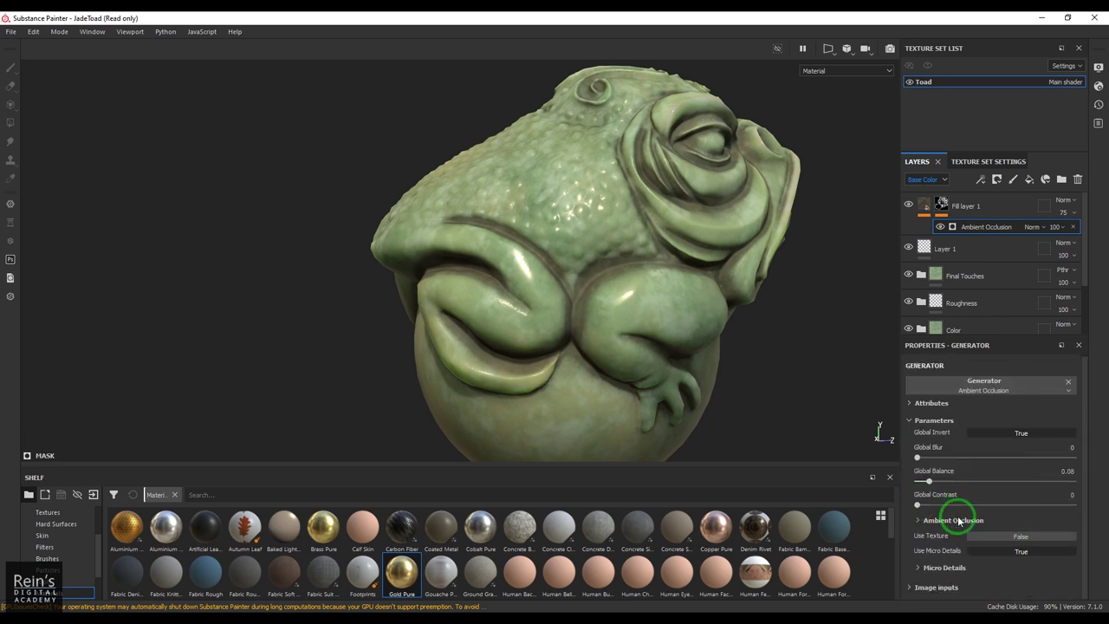
{"action": "left_click", "coordinate": [1005, 556]}
{"action": "left_click", "coordinate": [1027, 538]}
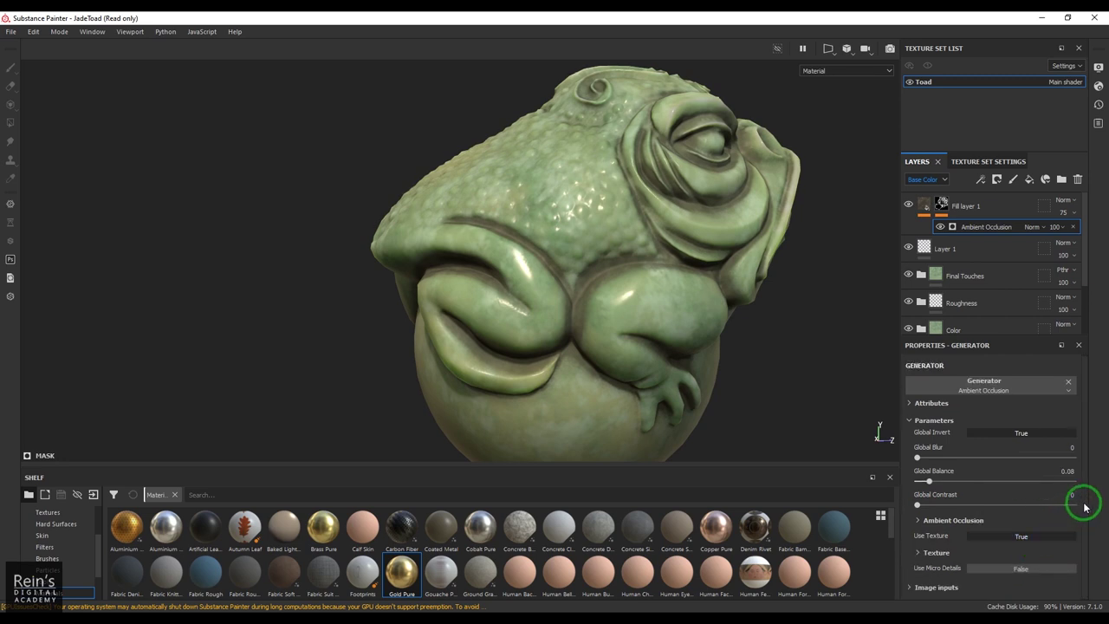
{"action": "left_click", "coordinate": [968, 589]}
{"action": "scroll", "coordinate": [974, 563], "scroll_direction": "down", "scroll_amount": 3}
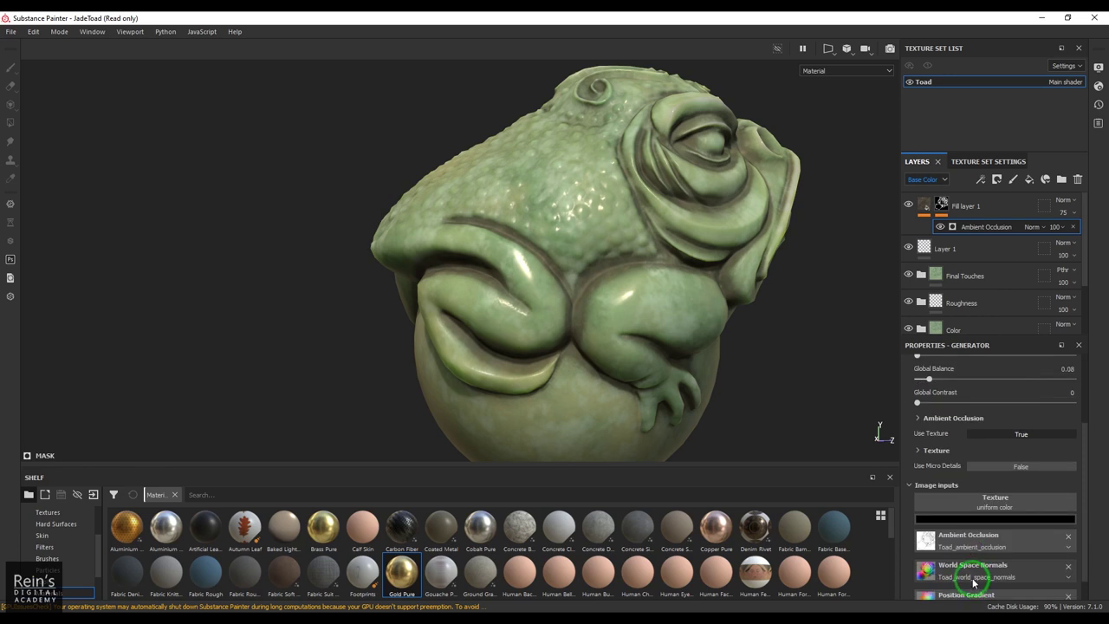
{"action": "left_click", "coordinate": [985, 503]}
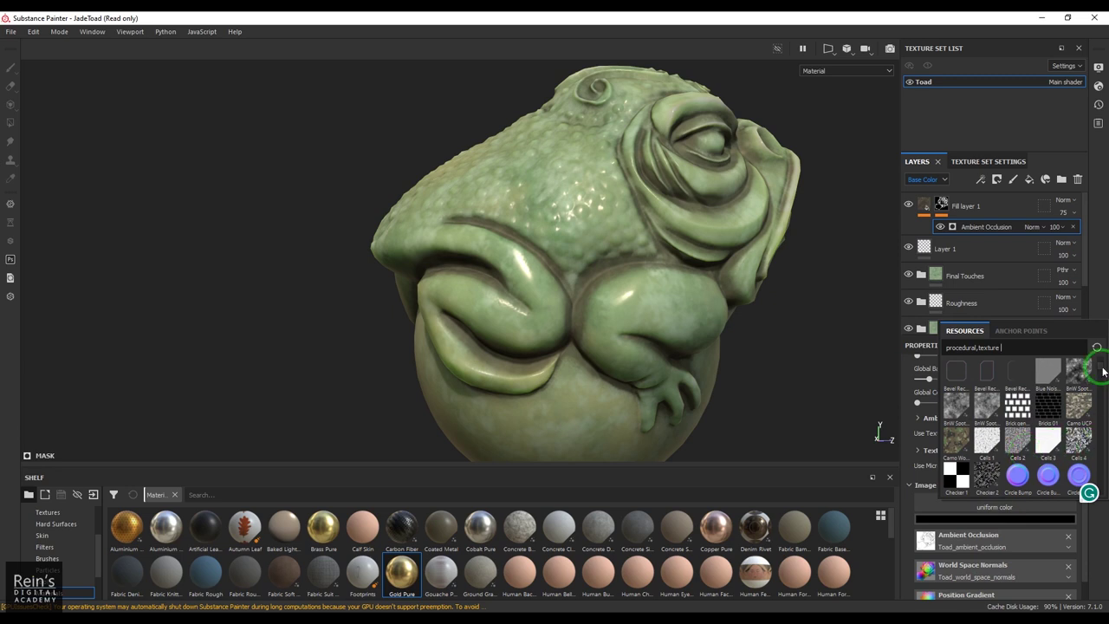
{"action": "scroll", "coordinate": [1104, 368], "scroll_direction": "up", "scroll_amount": 3}
{"action": "scroll", "coordinate": [1050, 431], "scroll_direction": "down", "scroll_amount": 5}
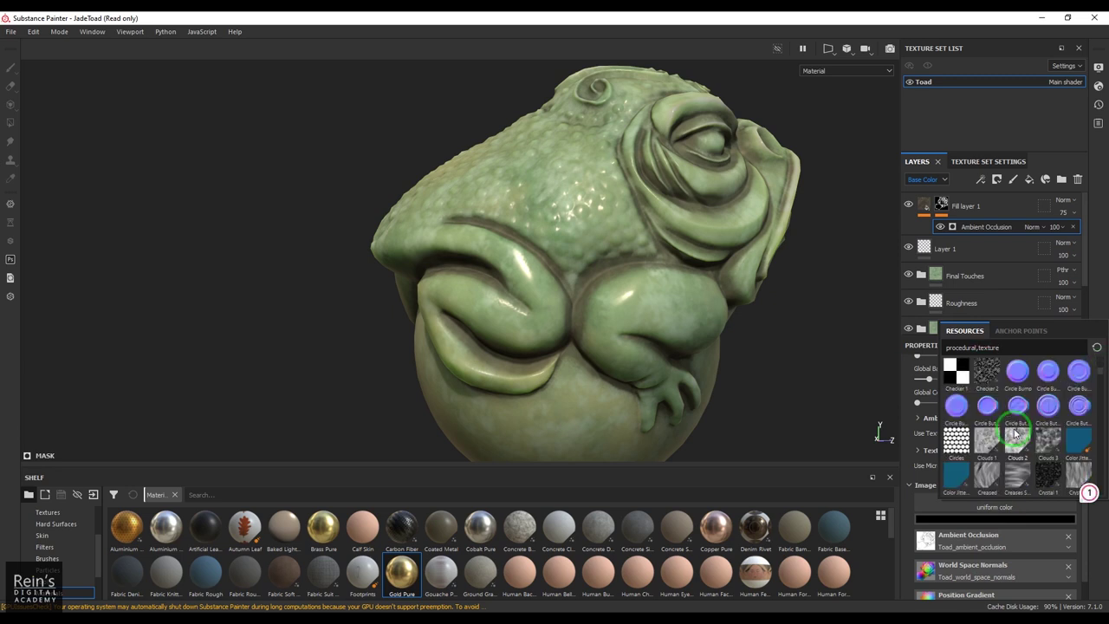
{"action": "left_click", "coordinate": [957, 440]}
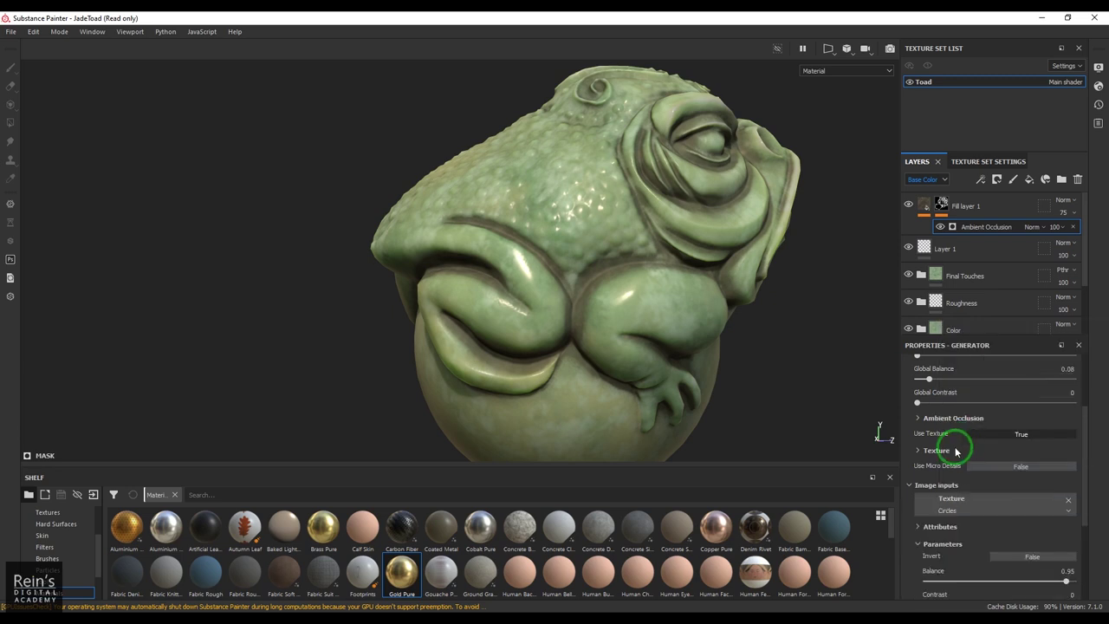
Toggle Invert on the Circles texture and then turn it back off
{"action": "scroll", "coordinate": [1036, 516], "scroll_direction": "up", "scroll_amount": 4}
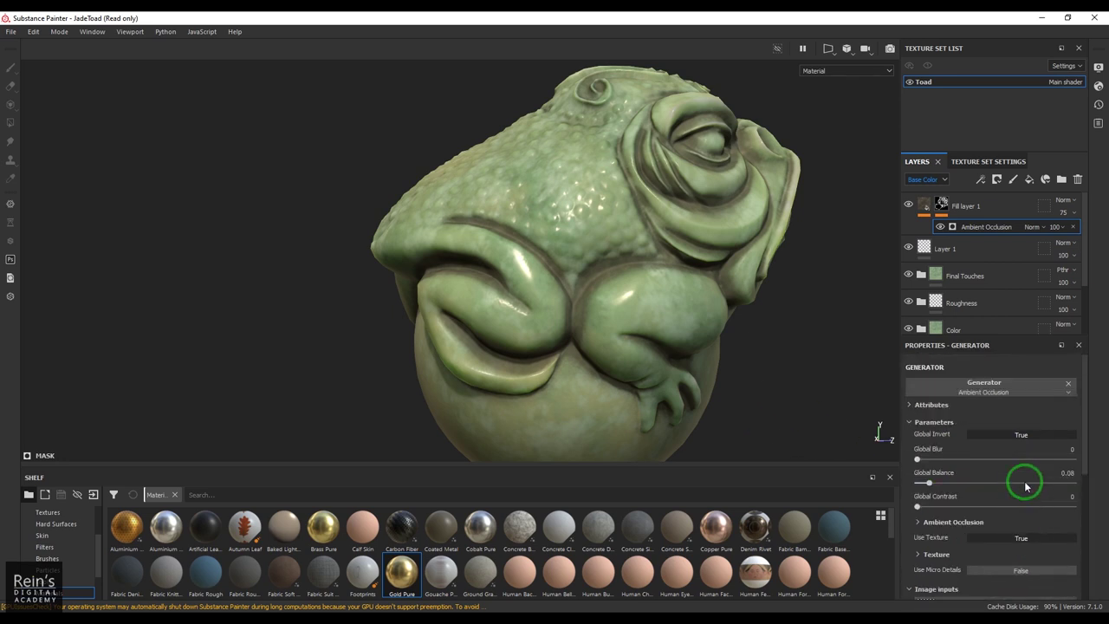
{"action": "scroll", "coordinate": [1029, 471], "scroll_direction": "down", "scroll_amount": 4}
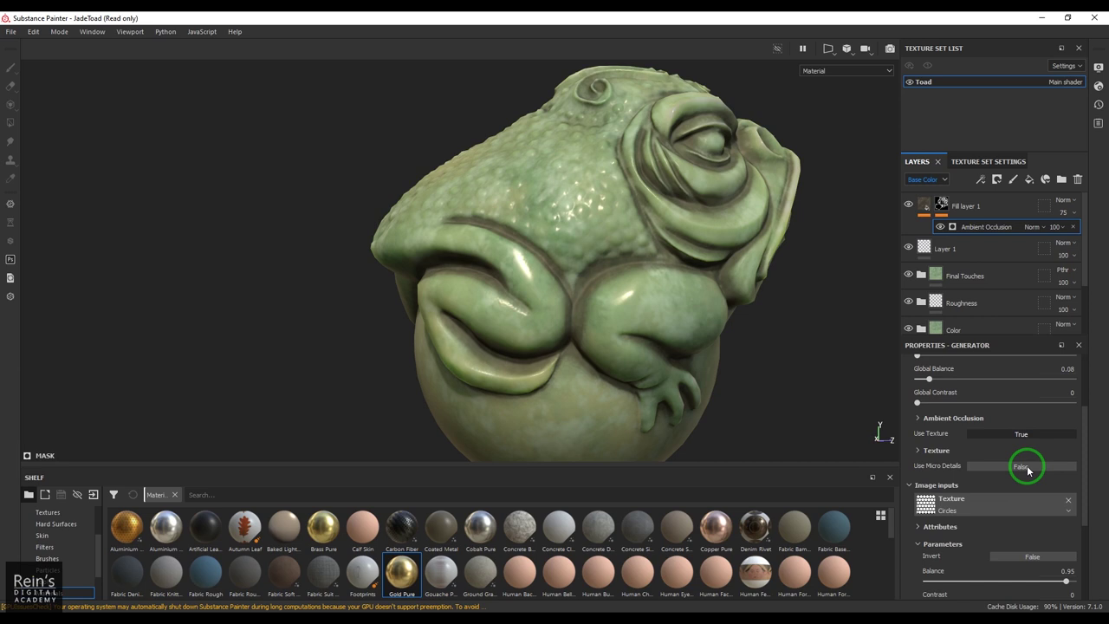
{"action": "left_click", "coordinate": [1021, 526]}
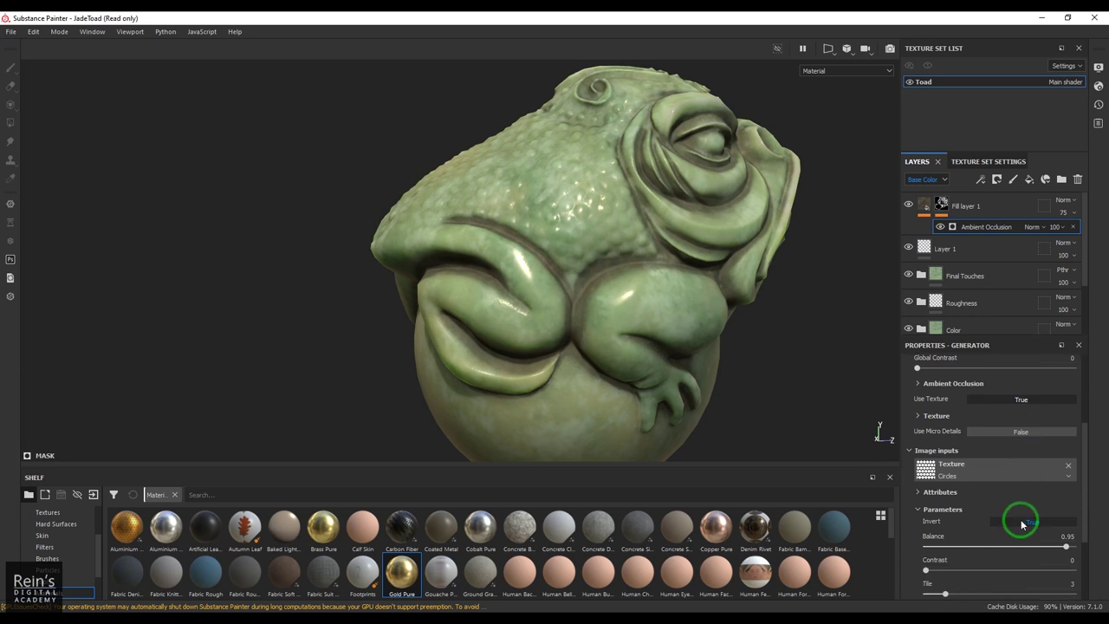
{"action": "left_click", "coordinate": [1021, 523]}
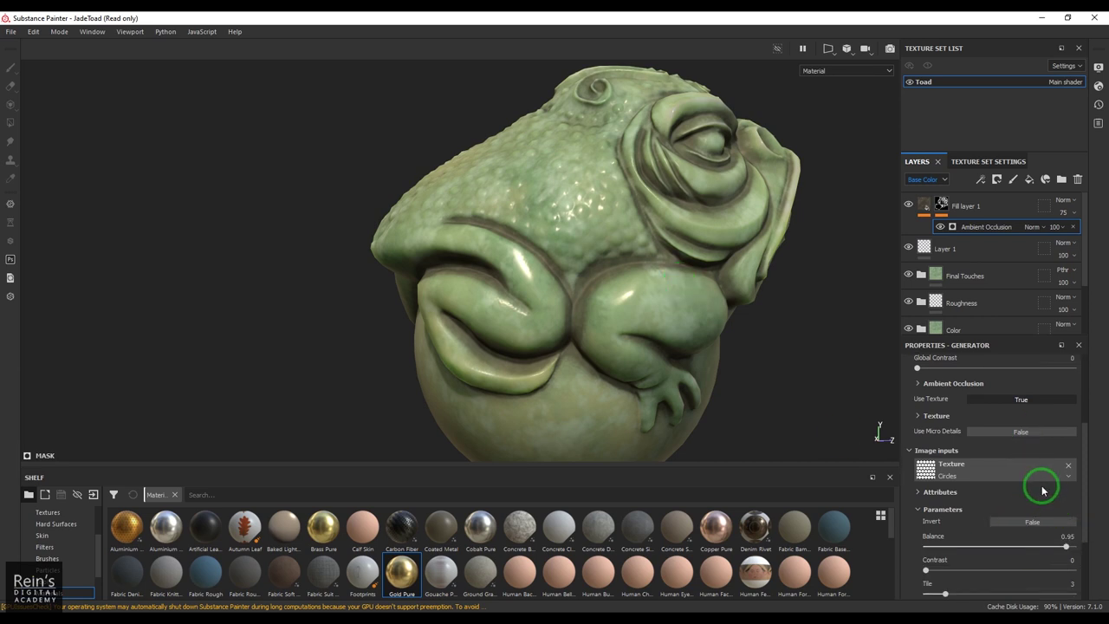
{"action": "scroll", "coordinate": [1035, 481], "scroll_direction": "up", "scroll_amount": 3}
{"action": "left_click_drag", "start_coordinate": [736, 361], "coordinate": [645, 364], "text": "alt"}
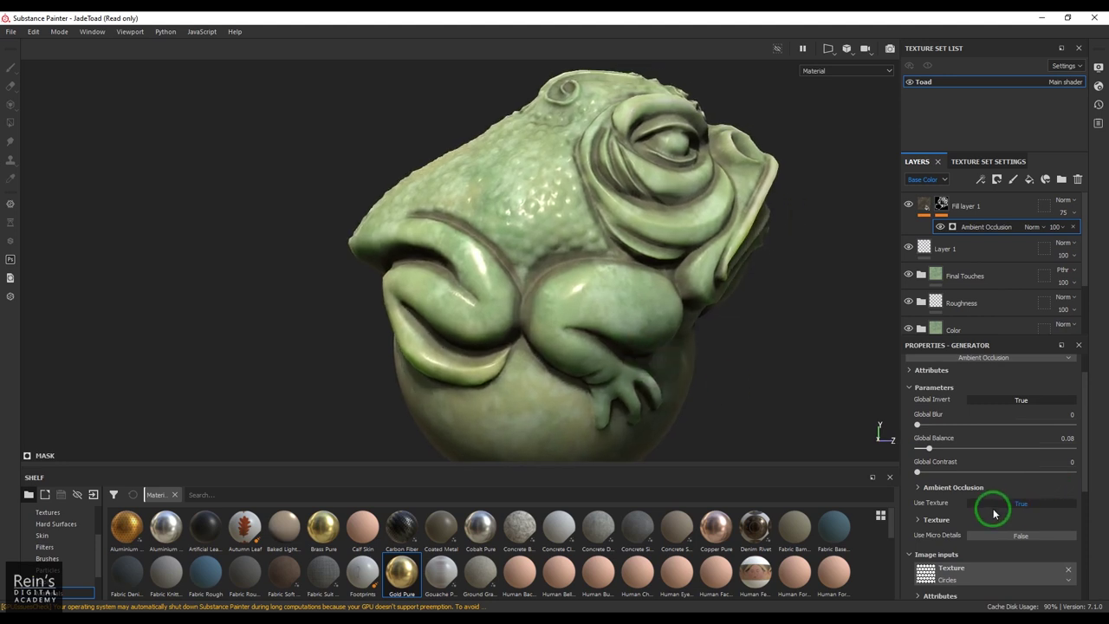
Raise the Circles texture to full opacity (1) and set its Scale to 5.71
{"action": "left_click", "coordinate": [940, 521]}
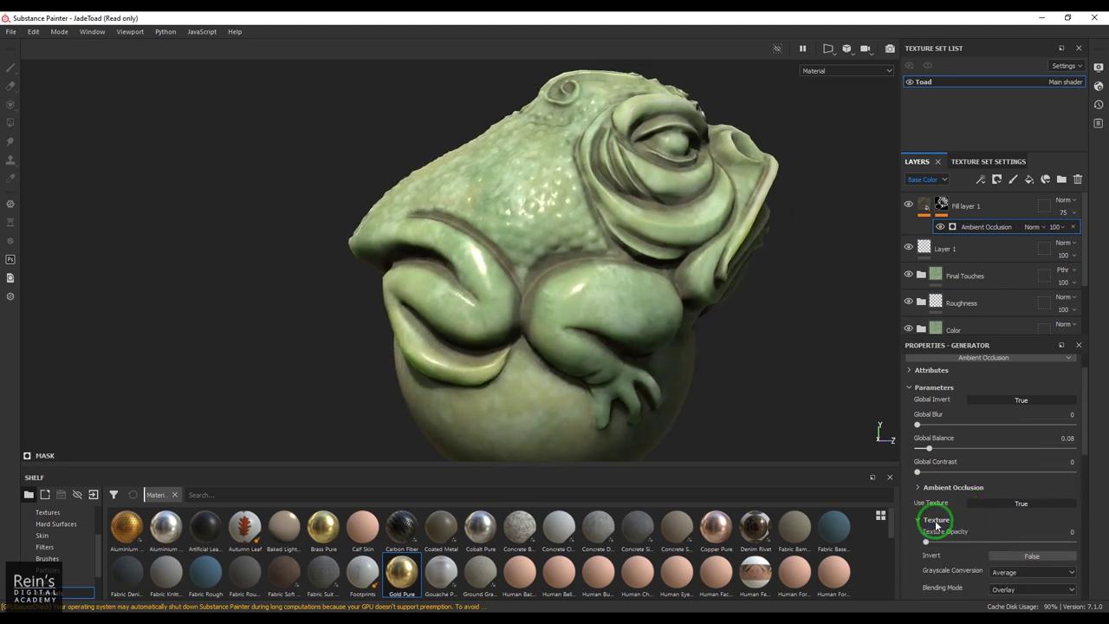
{"action": "scroll", "coordinate": [938, 522], "scroll_direction": "down", "scroll_amount": 2}
{"action": "left_click_drag", "start_coordinate": [928, 475], "coordinate": [1075, 472]}
{"action": "left_click_drag", "start_coordinate": [737, 364], "coordinate": [637, 365], "text": "alt"}
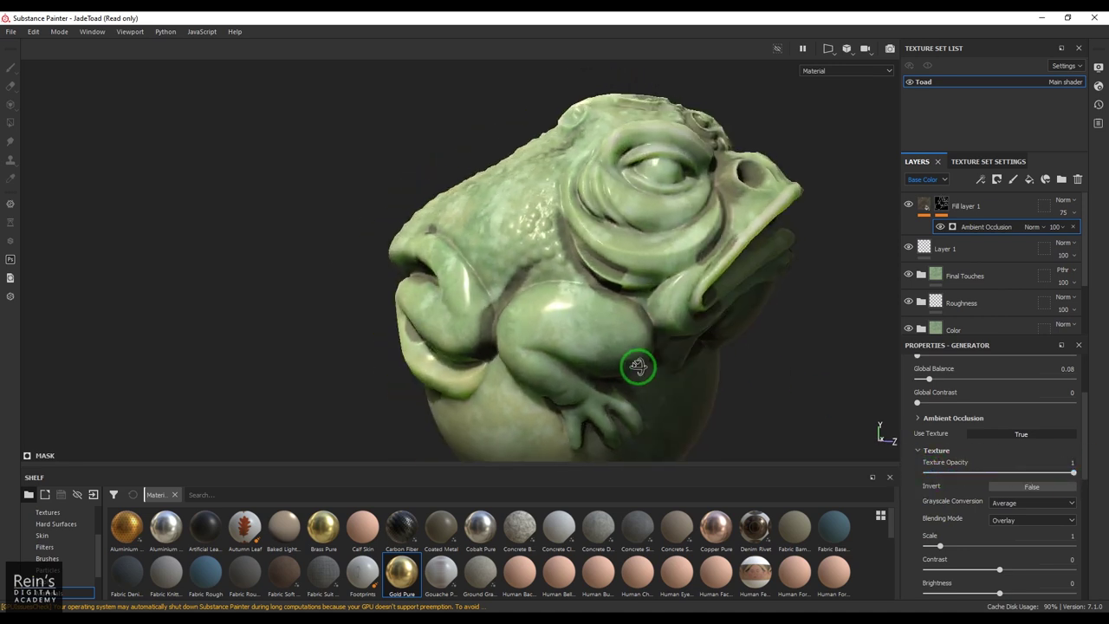
{"action": "scroll", "coordinate": [623, 338], "scroll_direction": "up", "scroll_amount": 3}
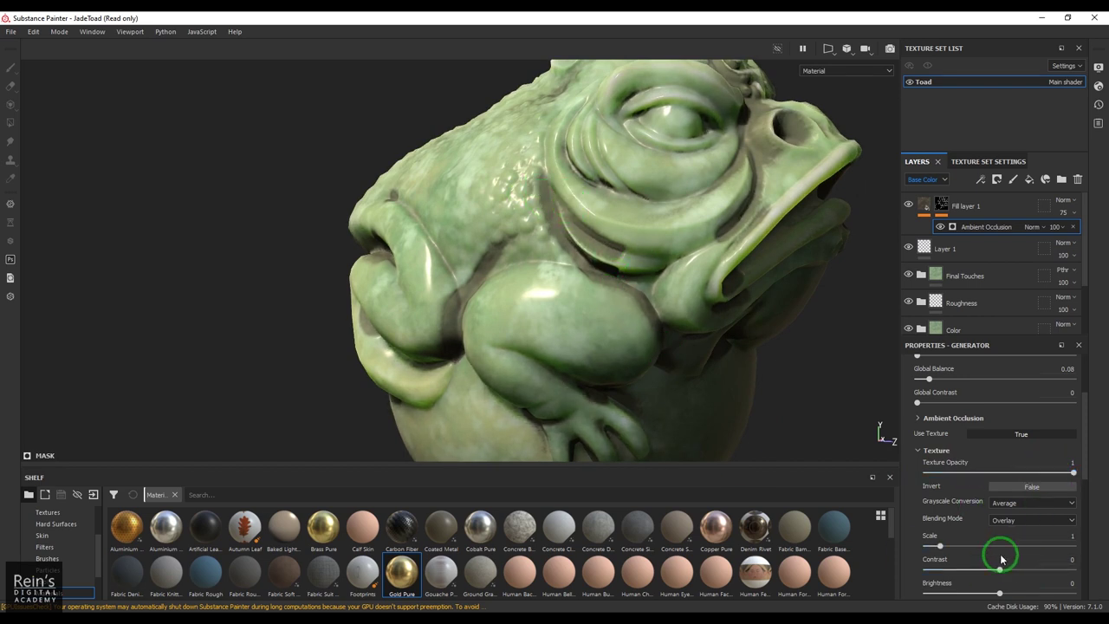
{"action": "left_click_drag", "start_coordinate": [940, 546], "coordinate": [1011, 548]}
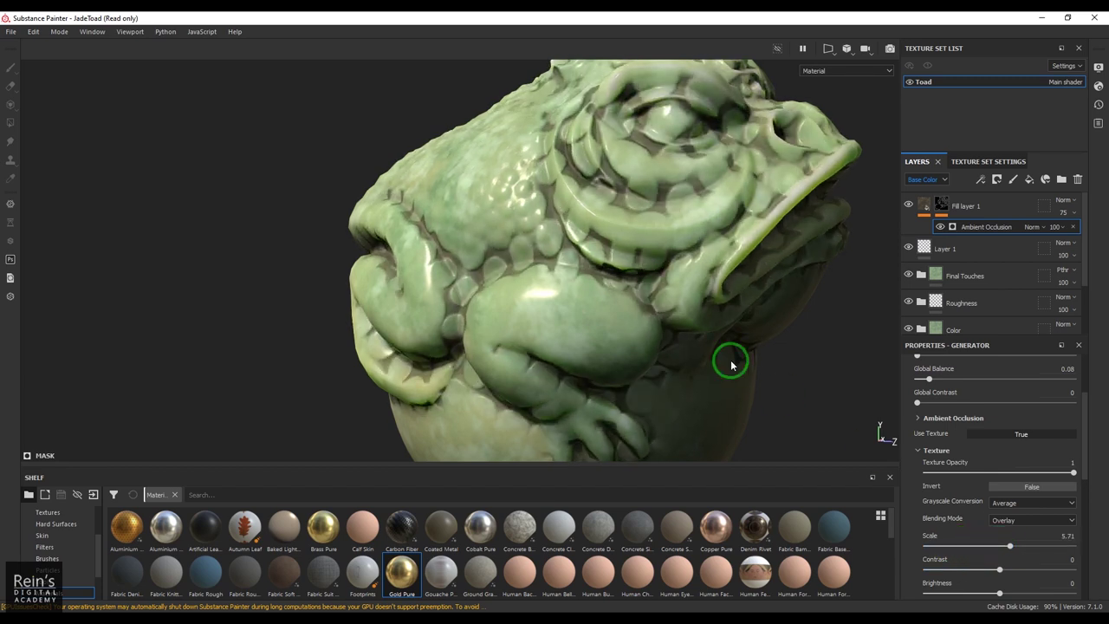
{"action": "scroll", "coordinate": [1040, 538], "scroll_direction": "down", "scroll_amount": 3}
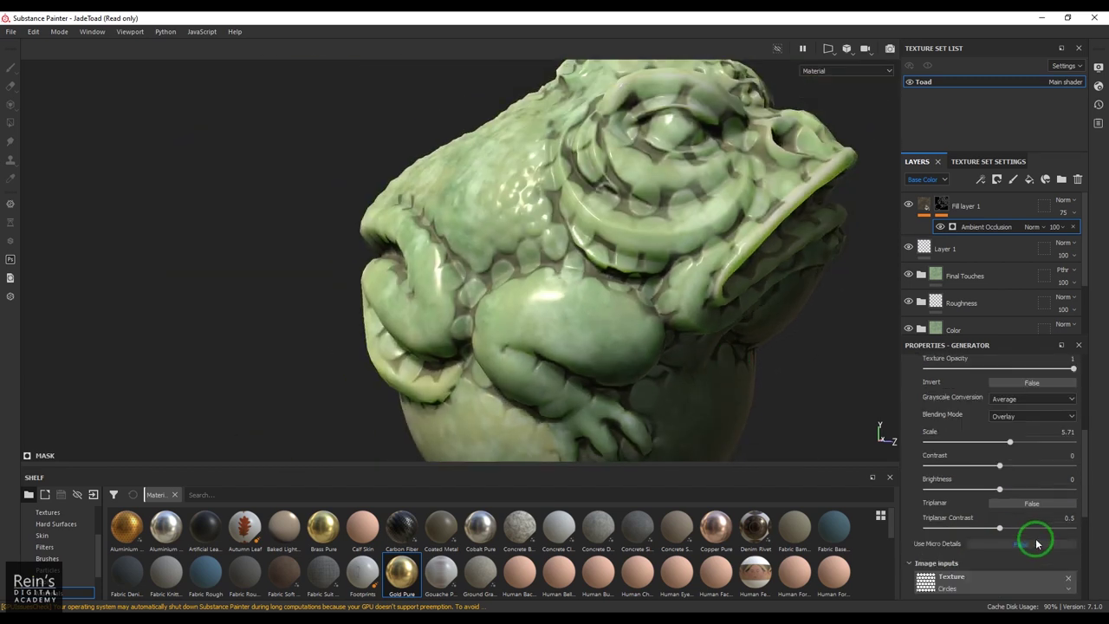
{"action": "scroll", "coordinate": [1005, 506], "scroll_direction": "up", "scroll_amount": 2}
{"action": "left_click_drag", "start_coordinate": [985, 440], "coordinate": [1088, 440]}
{"action": "left_click", "coordinate": [987, 500]}
{"action": "scroll", "coordinate": [997, 519], "scroll_direction": "down", "scroll_amount": 5}
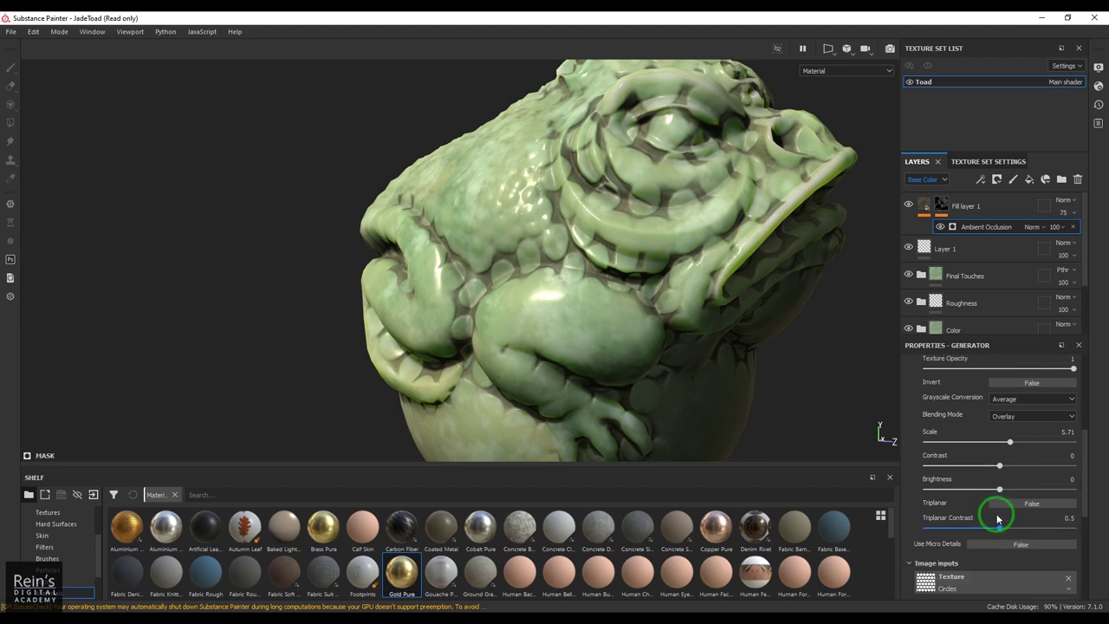
{"action": "left_click", "coordinate": [973, 541]}
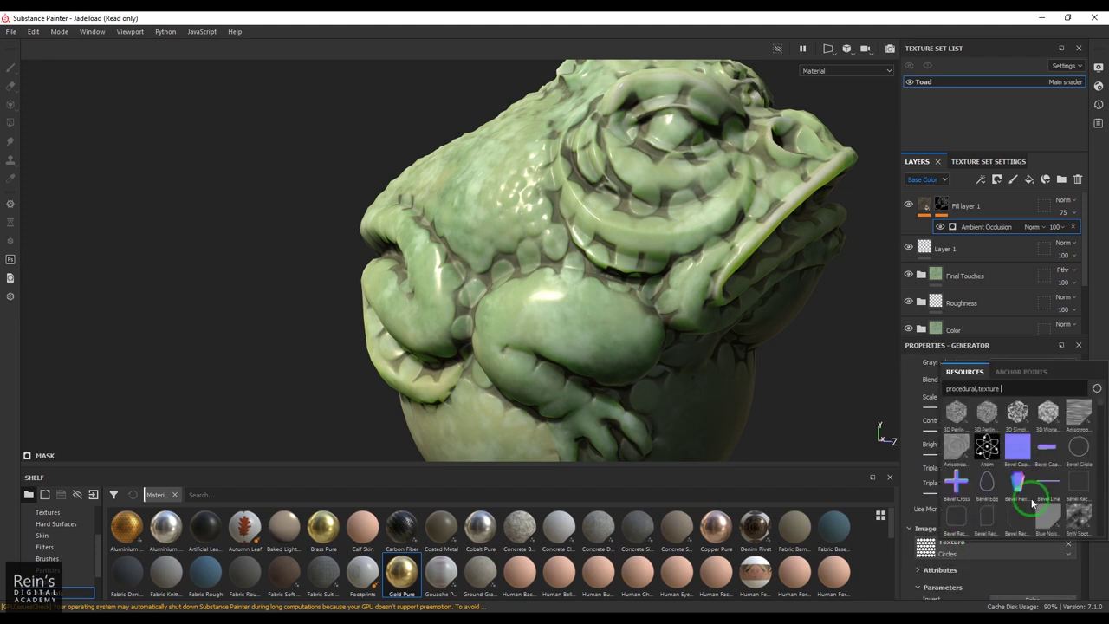
Try BnW Spots 1, then use Dirt 4 as the generator's texture input
{"action": "left_click", "coordinate": [1080, 520]}
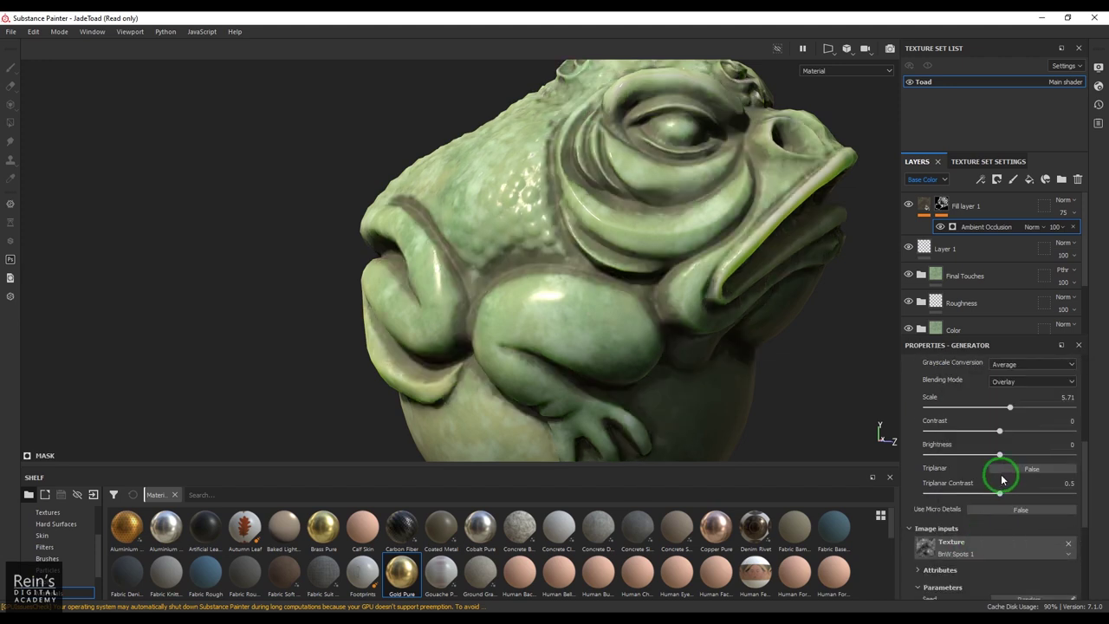
{"action": "left_click_drag", "start_coordinate": [1005, 420], "coordinate": [949, 422]}
{"action": "scroll", "coordinate": [973, 503], "scroll_direction": "down", "scroll_amount": 3}
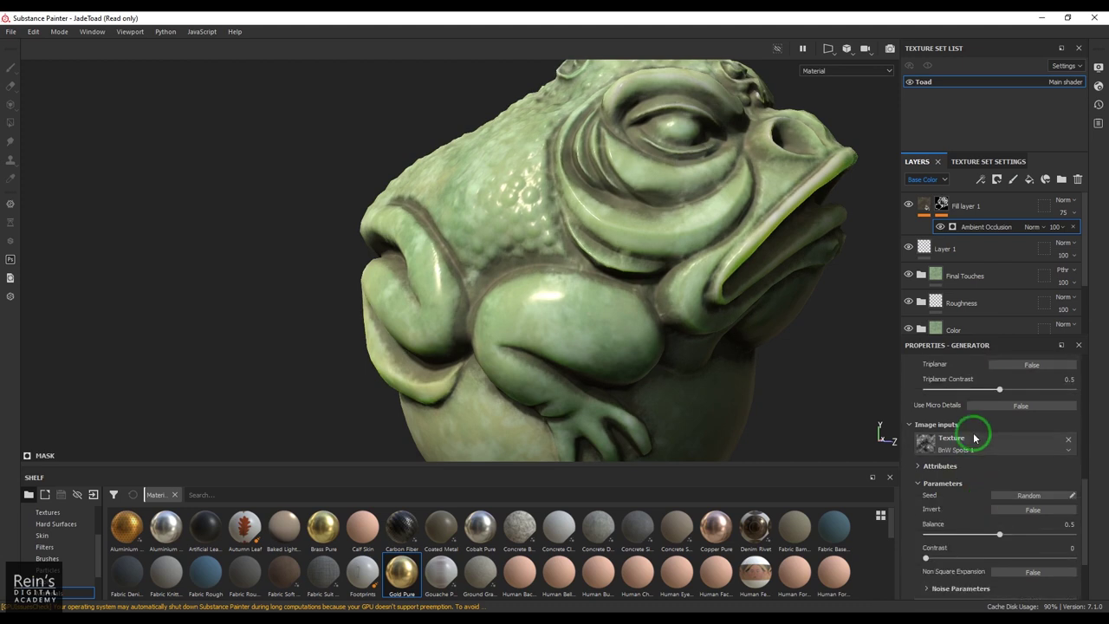
{"action": "left_click", "coordinate": [977, 441]}
{"action": "scroll", "coordinate": [1014, 503], "scroll_direction": "down", "scroll_amount": 4}
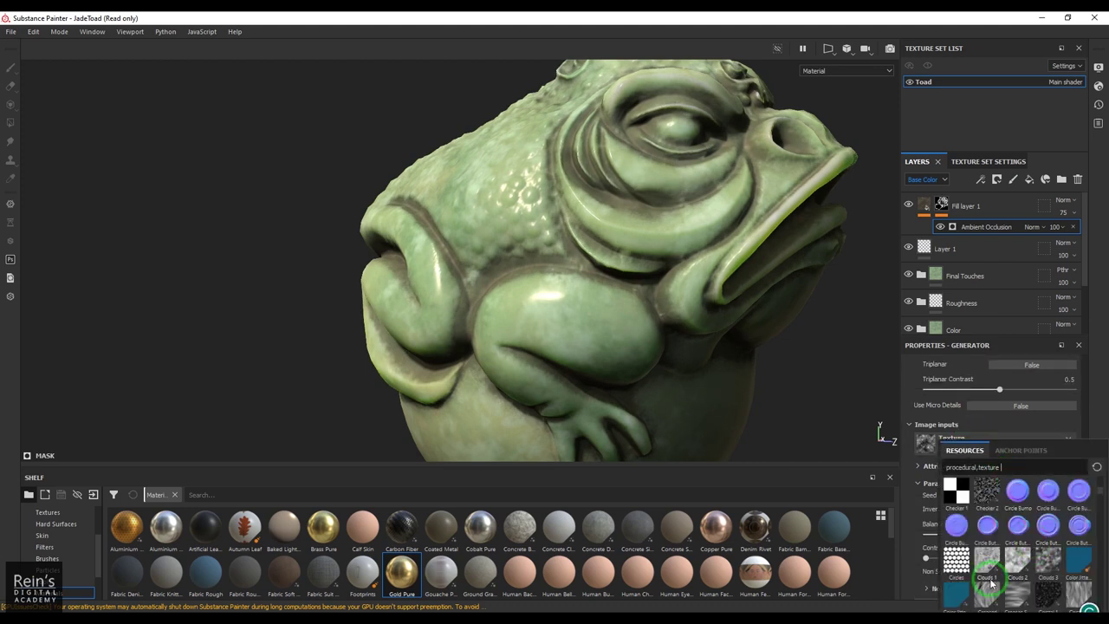
{"action": "scroll", "coordinate": [1023, 584], "scroll_direction": "down", "scroll_amount": 3}
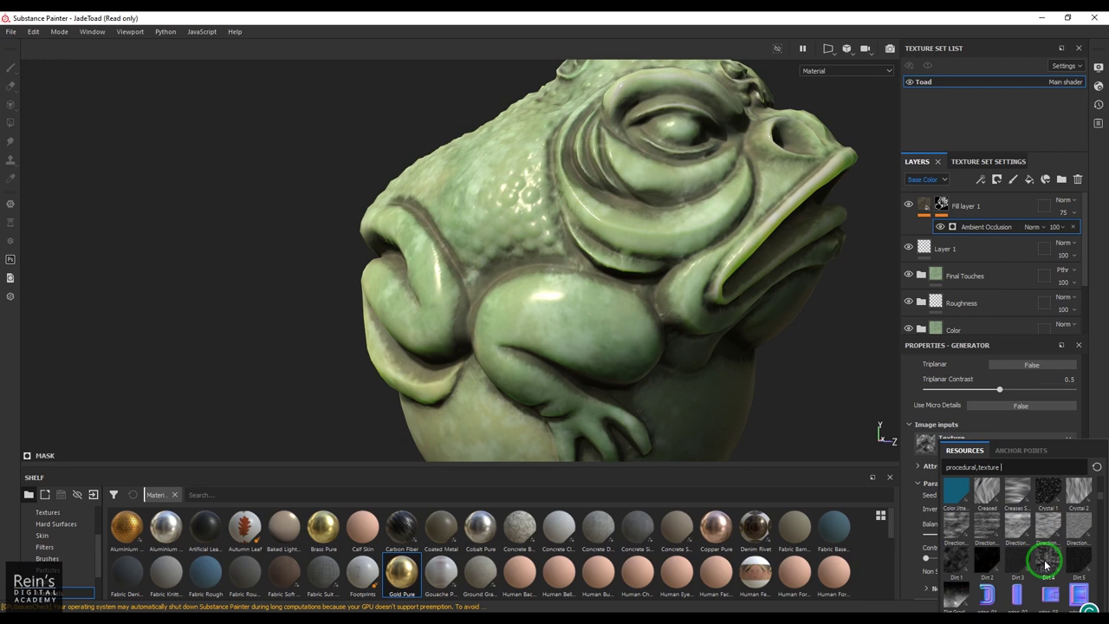
{"action": "left_click", "coordinate": [1048, 565]}
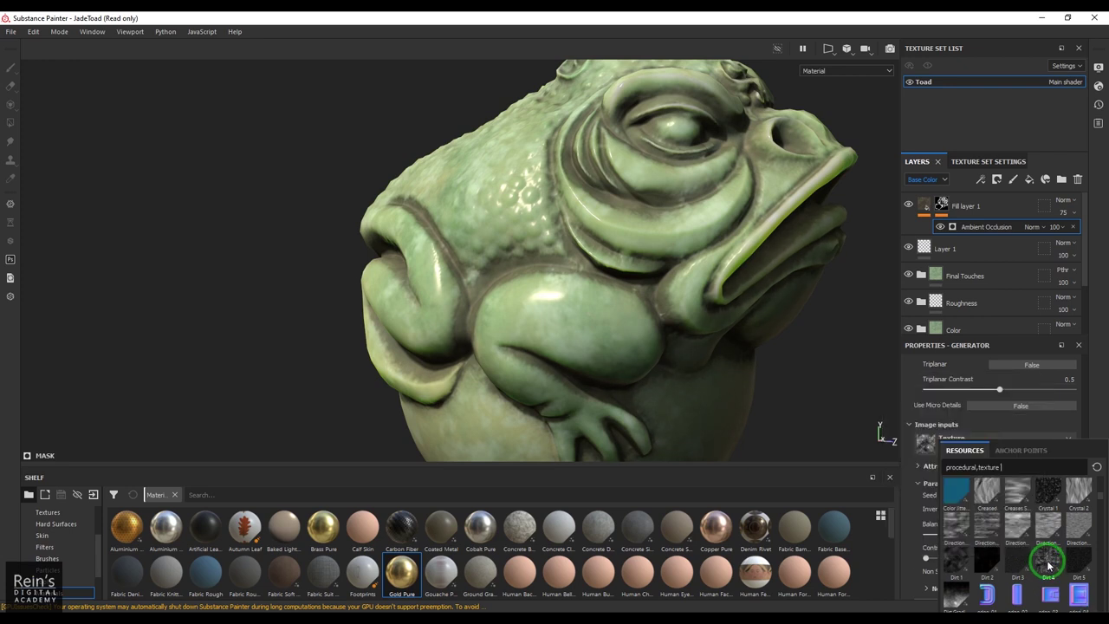
Adjust the fill layer's Height value, then reselect the AO mask generator
{"action": "left_click", "coordinate": [924, 204]}
{"action": "mouse_move", "coordinate": [970, 526]}
{"action": "left_mouse_down"}
{"action": "mouse_move", "coordinate": [1064, 526]}
{"action": "mouse_move", "coordinate": [960, 534]}
{"action": "left_mouse_up"}
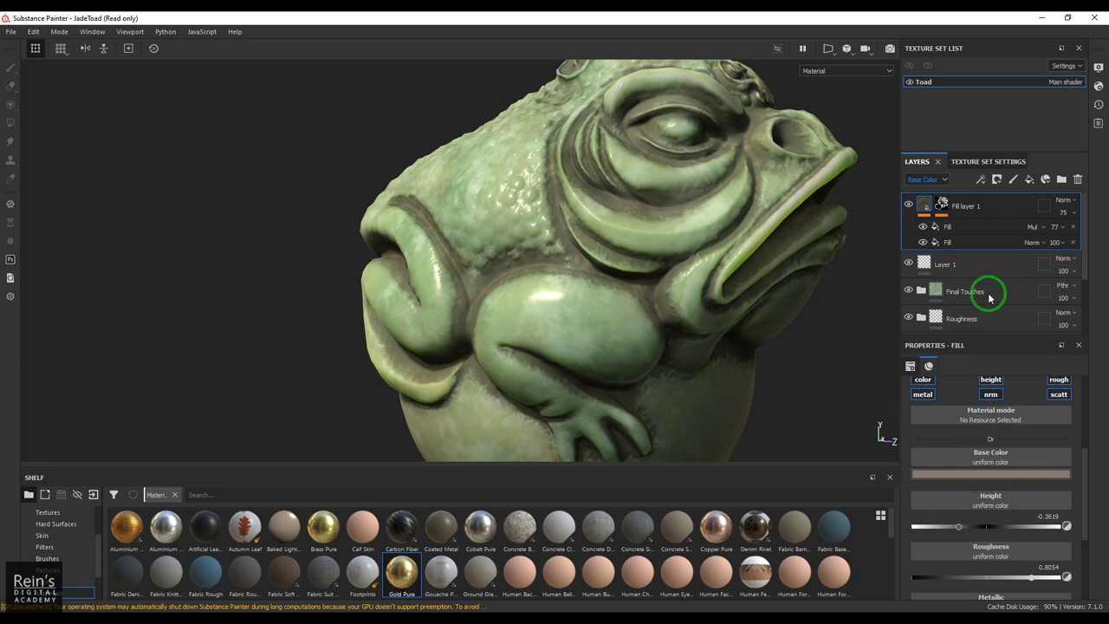
{"action": "scroll", "coordinate": [1022, 449], "scroll_direction": "up", "scroll_amount": 3}
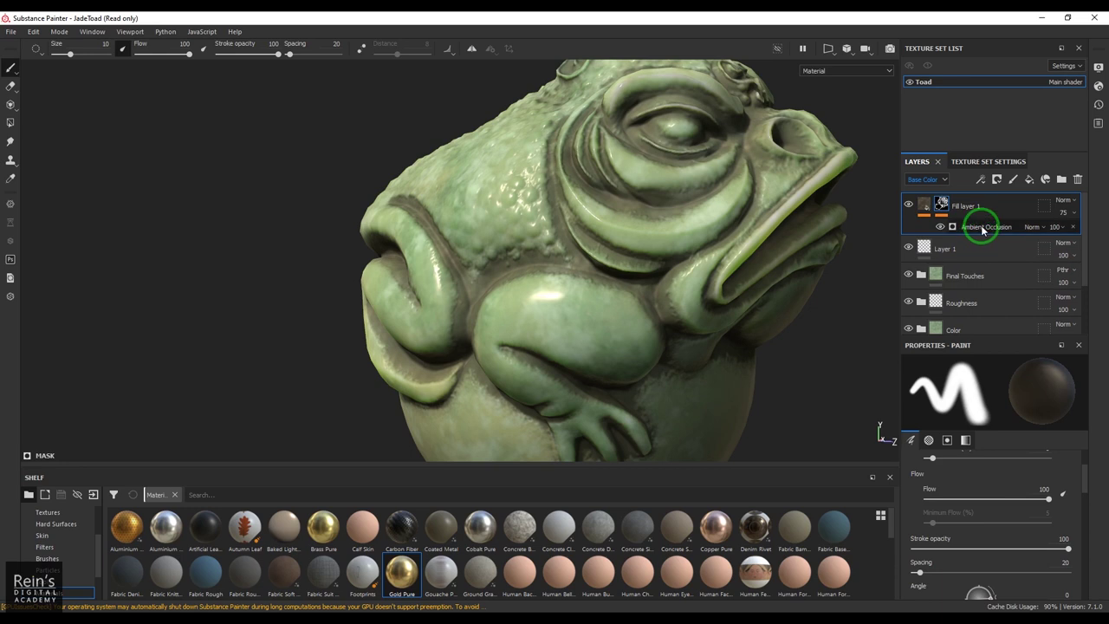
{"action": "left_click", "coordinate": [983, 223]}
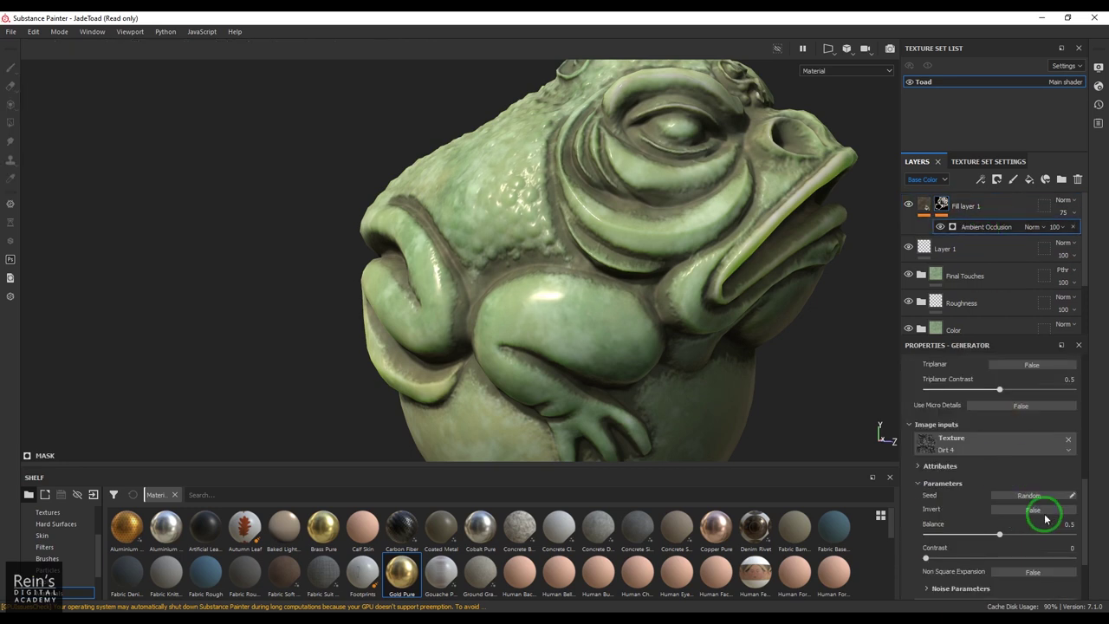
Set Dirt 4's Invert to True, randomise its Seed, and raise Balance to 0.8
{"action": "left_click", "coordinate": [1031, 510]}
{"action": "left_click", "coordinate": [1034, 516]}
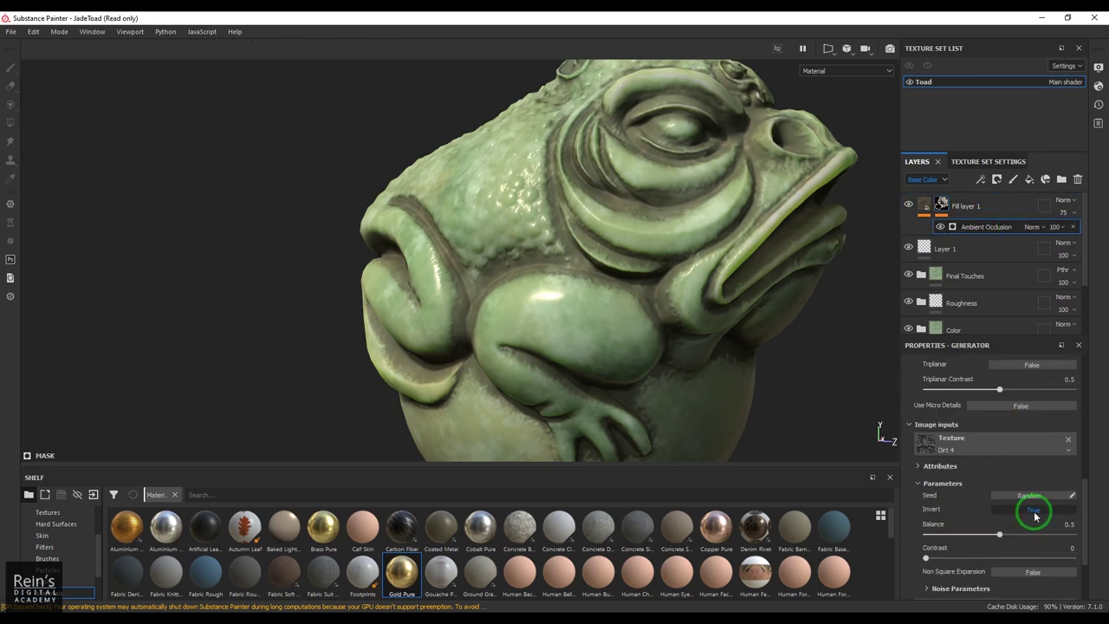
{"action": "left_click", "coordinate": [1034, 513]}
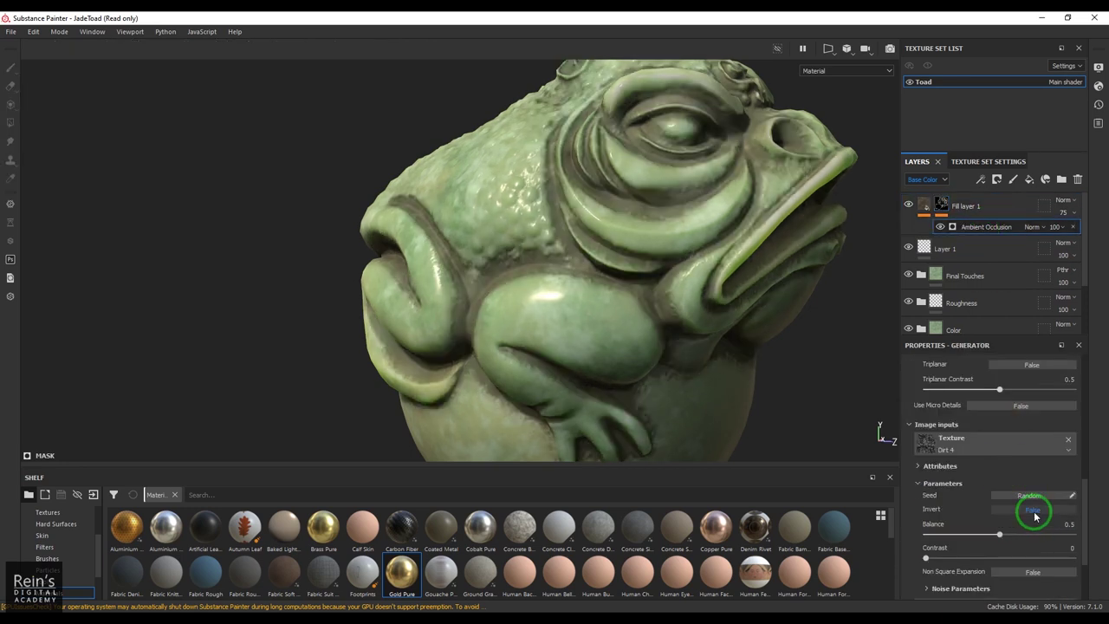
{"action": "left_click", "coordinate": [1040, 496]}
{"action": "left_click", "coordinate": [1040, 495]}
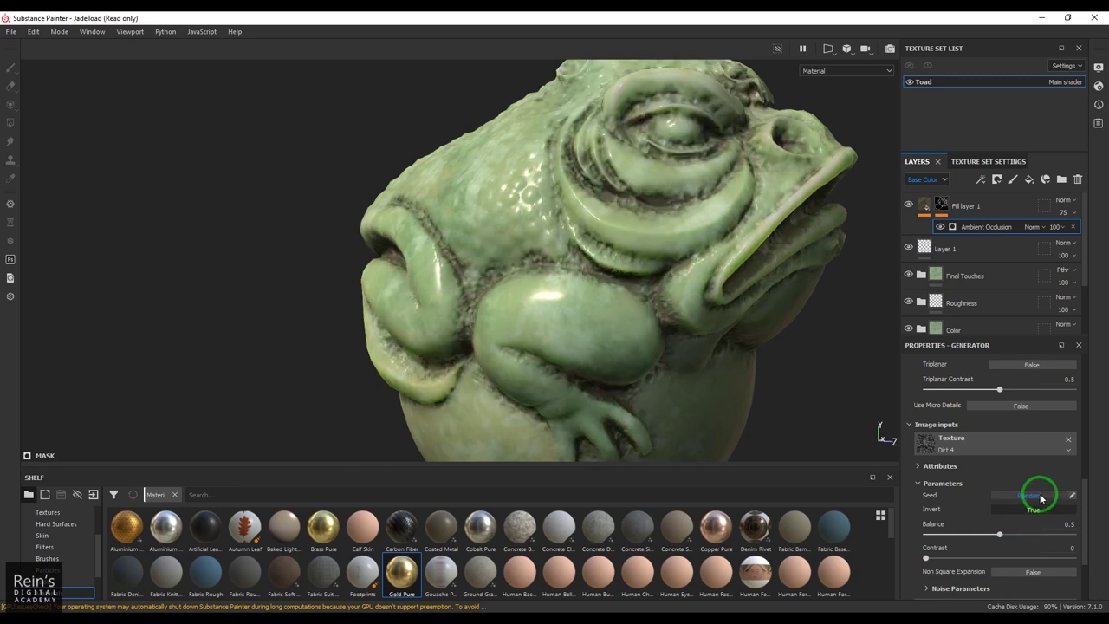
{"action": "scroll", "coordinate": [1035, 501], "scroll_direction": "down", "scroll_amount": 1}
{"action": "mouse_move", "coordinate": [1036, 500]}
{"action": "left_mouse_down"}
{"action": "mouse_move", "coordinate": [965, 502]}
{"action": "mouse_move", "coordinate": [1044, 500]}
{"action": "left_mouse_up"}
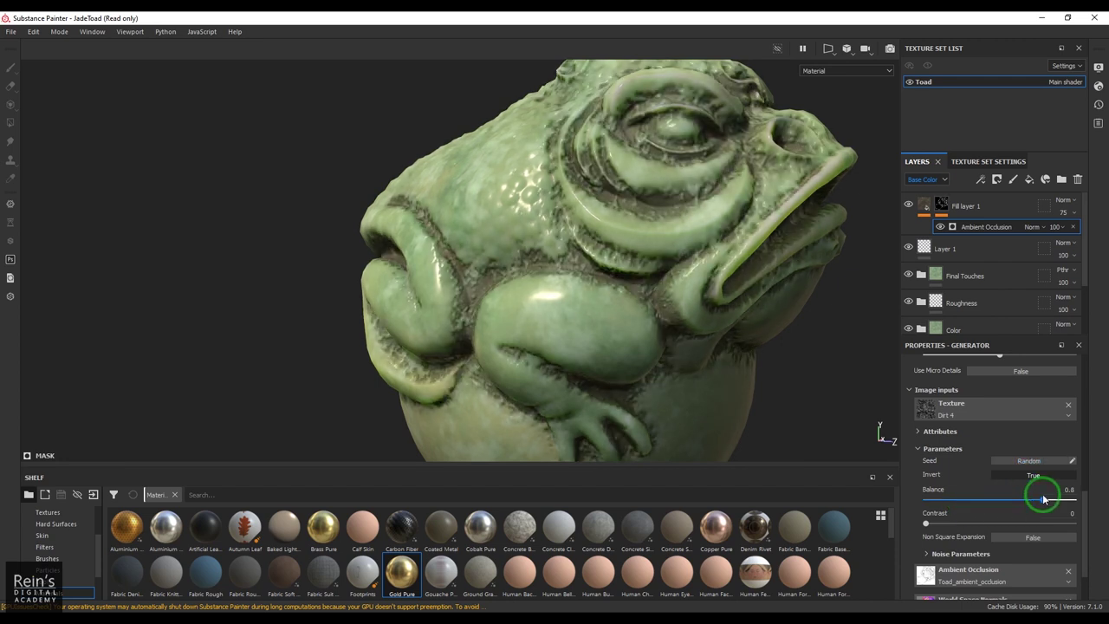
{"action": "mouse_move", "coordinate": [927, 525]}
{"action": "left_mouse_down"}
{"action": "mouse_move", "coordinate": [1072, 520]}
{"action": "mouse_move", "coordinate": [916, 520]}
{"action": "left_mouse_up"}
{"action": "scroll", "coordinate": [973, 520], "scroll_direction": "down", "scroll_amount": 2}
{"action": "scroll", "coordinate": [973, 520], "scroll_direction": "up", "scroll_amount": 4}
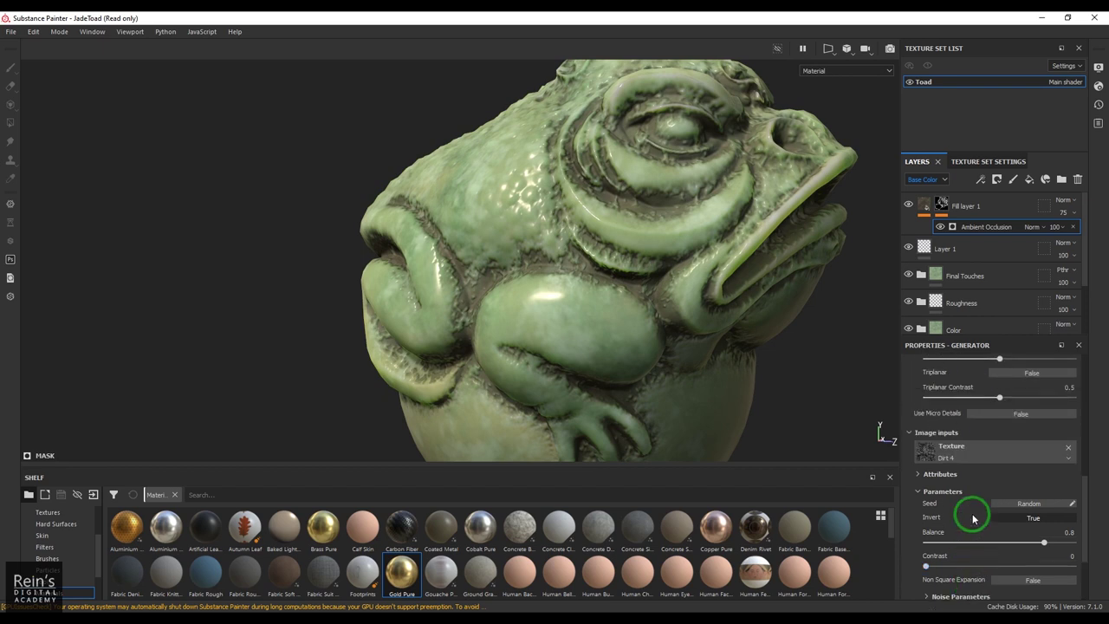
Replace the mask's Dirt 4 image-input texture with Grunge Dirt Splats
{"action": "left_click", "coordinate": [983, 491]}
{"action": "scroll", "coordinate": [1048, 468], "scroll_direction": "down", "scroll_amount": 3}
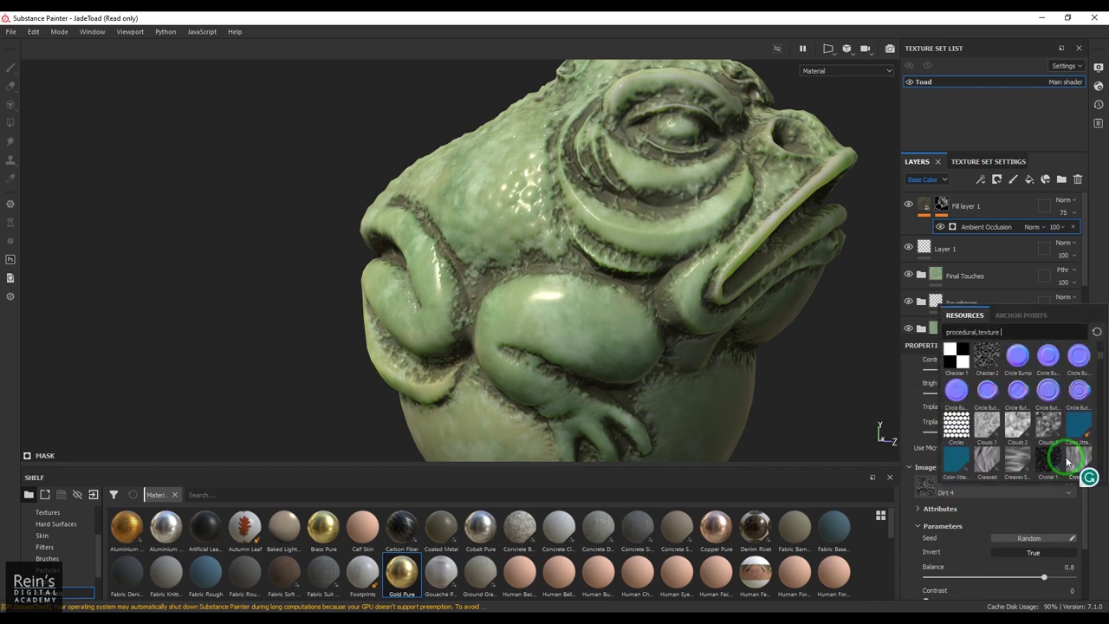
{"action": "scroll", "coordinate": [1022, 462], "scroll_direction": "down", "scroll_amount": 3}
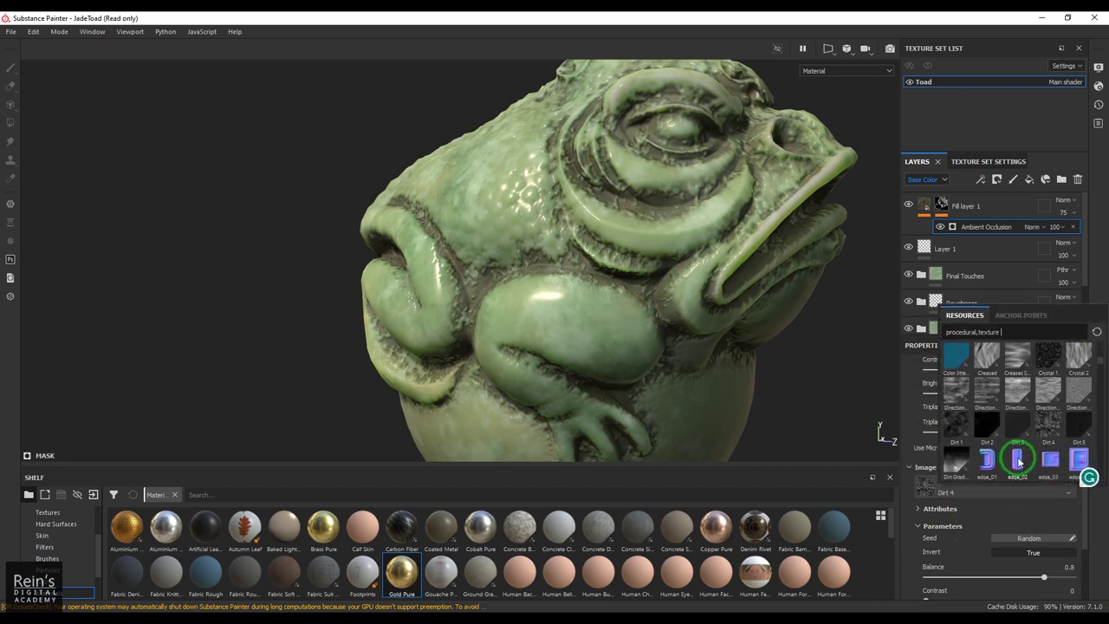
{"action": "scroll", "coordinate": [1022, 461], "scroll_direction": "down", "scroll_amount": 3}
{"action": "scroll", "coordinate": [1024, 457], "scroll_direction": "down", "scroll_amount": 6}
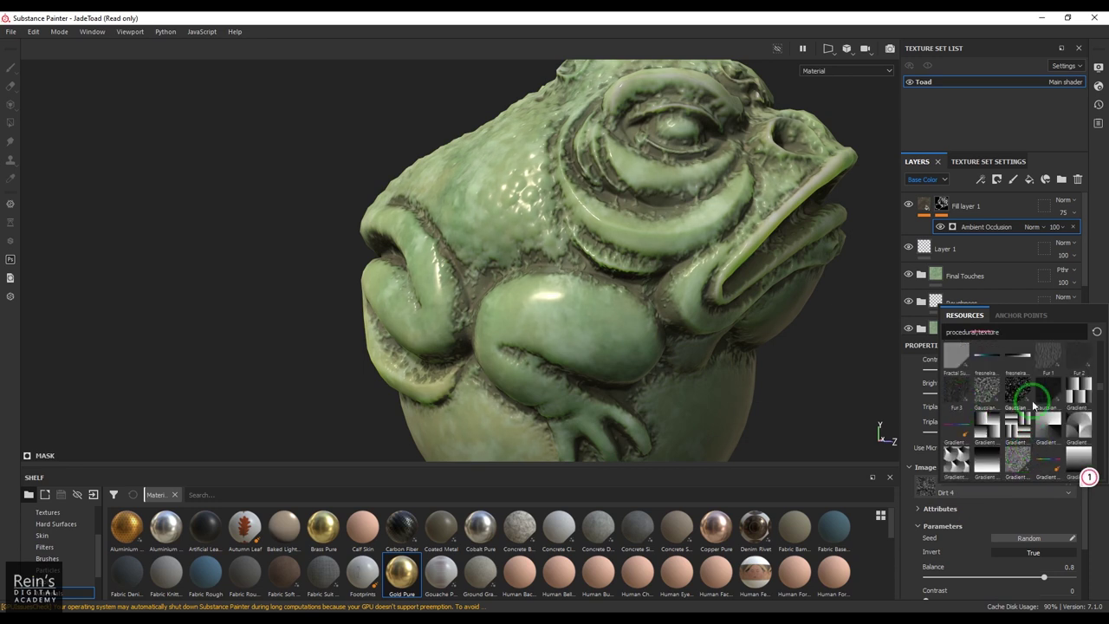
{"action": "scroll", "coordinate": [1047, 420], "scroll_direction": "down", "scroll_amount": 3}
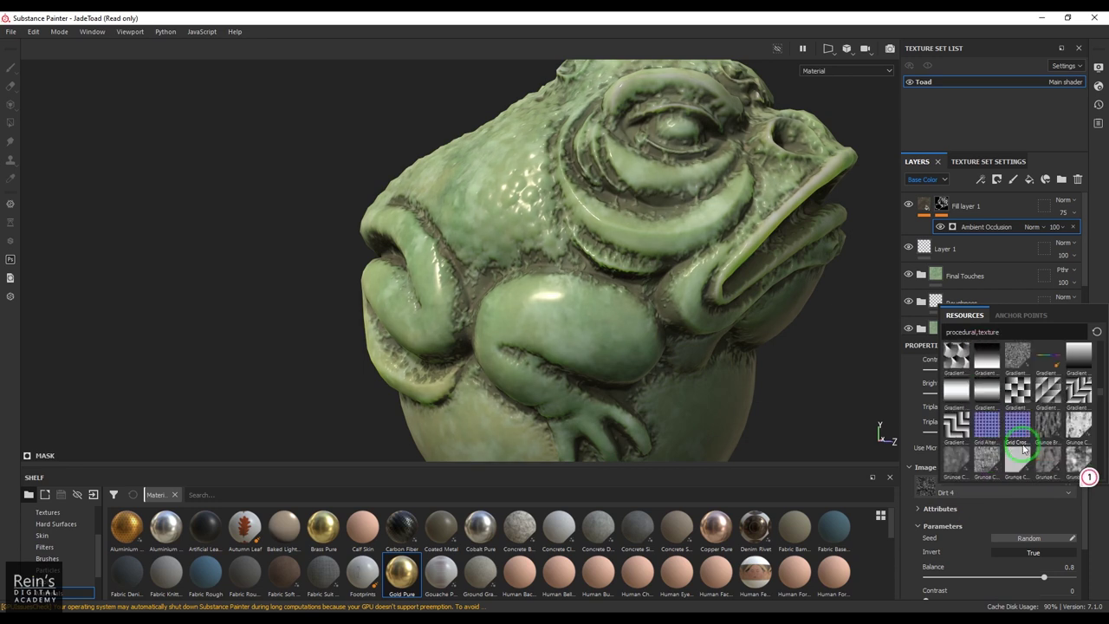
{"action": "scroll", "coordinate": [1048, 429], "scroll_direction": "down", "scroll_amount": 3}
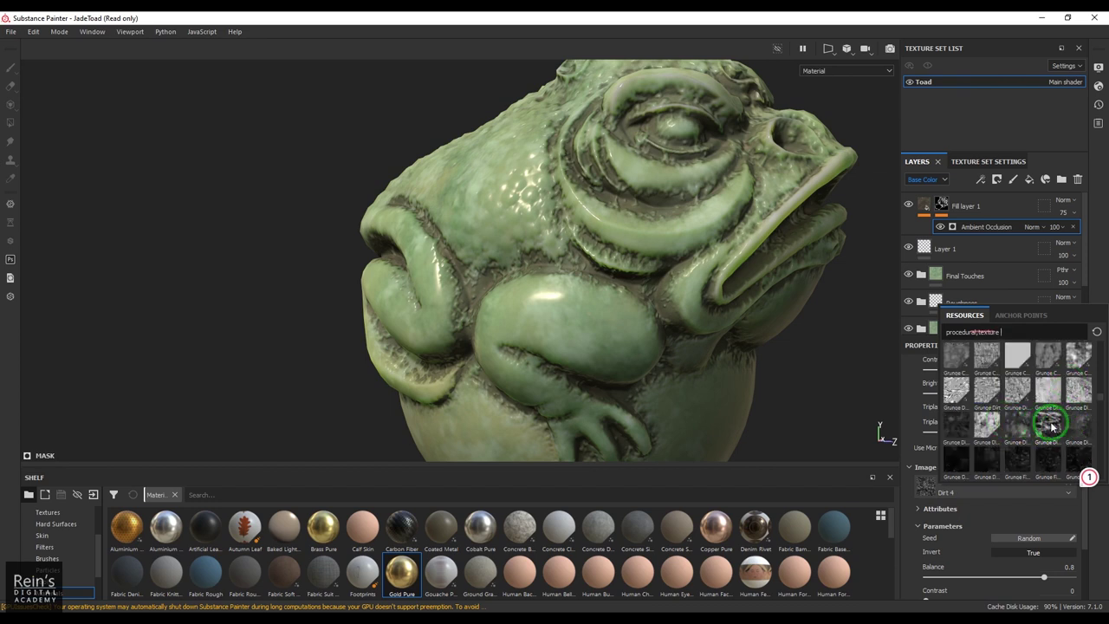
{"action": "left_click", "coordinate": [1049, 422]}
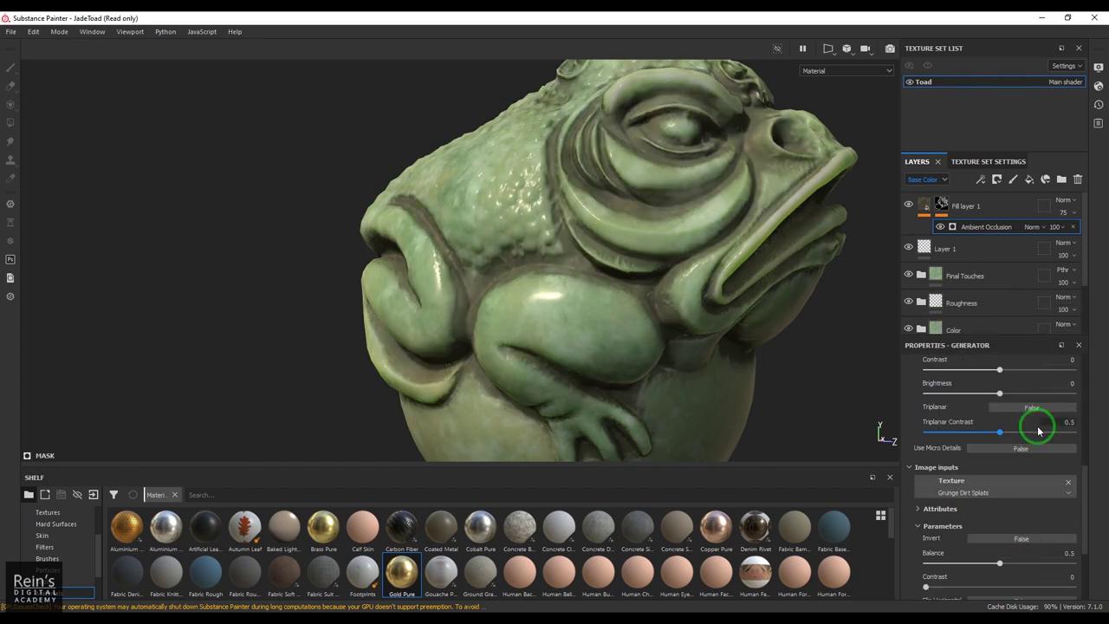
Swap the mask texture again, this time to Grunge Map 005
{"action": "left_click", "coordinate": [994, 482]}
{"action": "scroll", "coordinate": [1047, 438], "scroll_direction": "up", "scroll_amount": 3}
{"action": "scroll", "coordinate": [1052, 436], "scroll_direction": "down", "scroll_amount": 10}
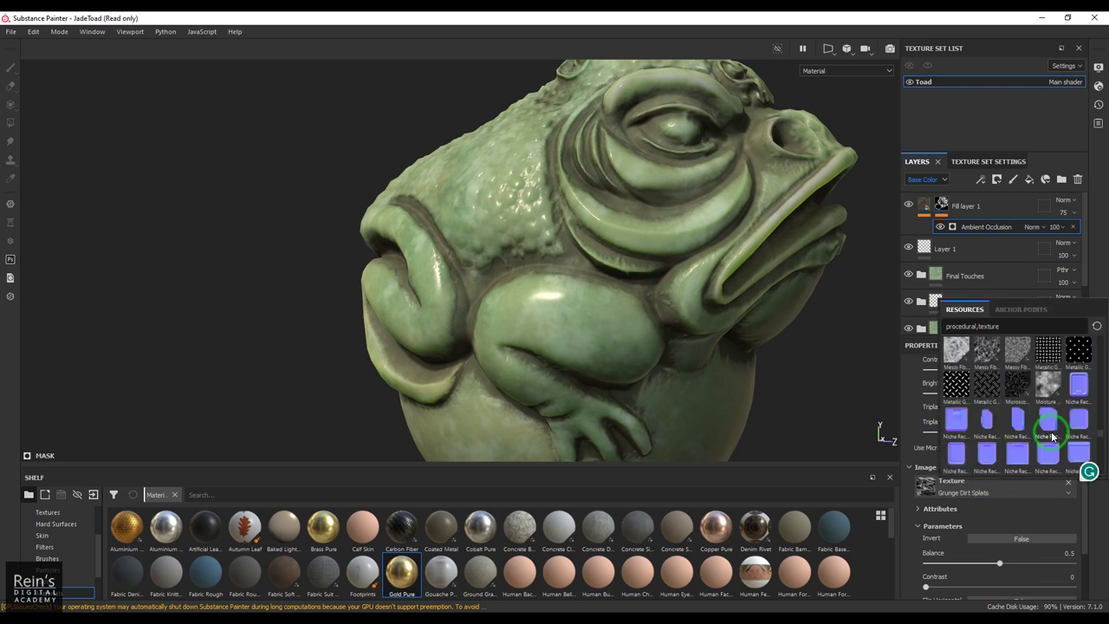
{"action": "scroll", "coordinate": [1052, 436], "scroll_direction": "down", "scroll_amount": 3}
{"action": "scroll", "coordinate": [1052, 436], "scroll_direction": "down", "scroll_amount": 4}
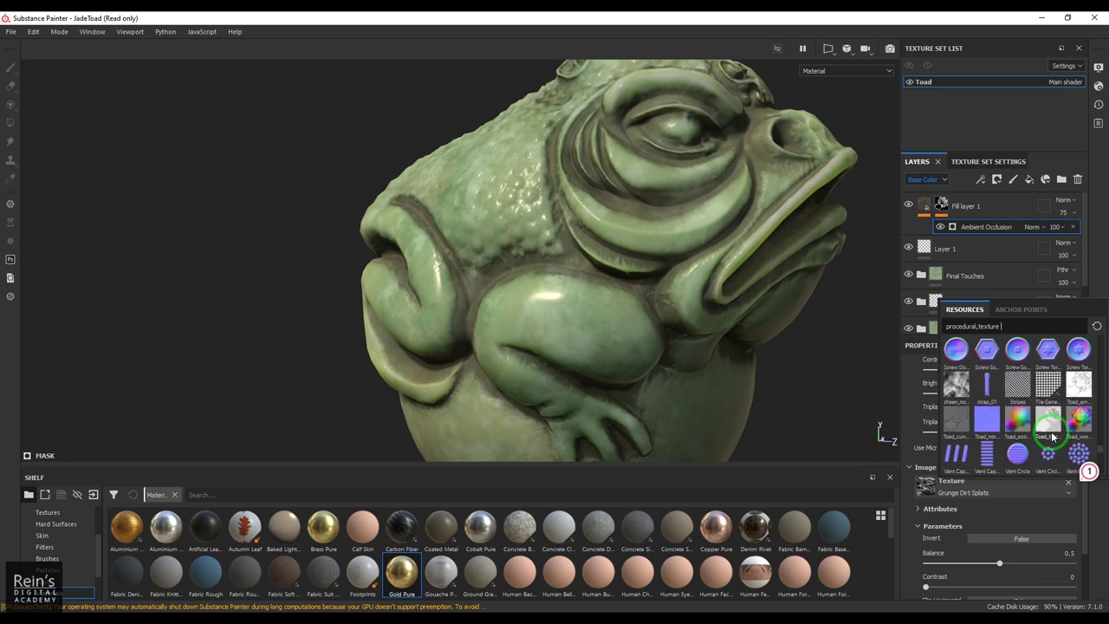
{"action": "scroll", "coordinate": [1052, 436], "scroll_direction": "up", "scroll_amount": 8}
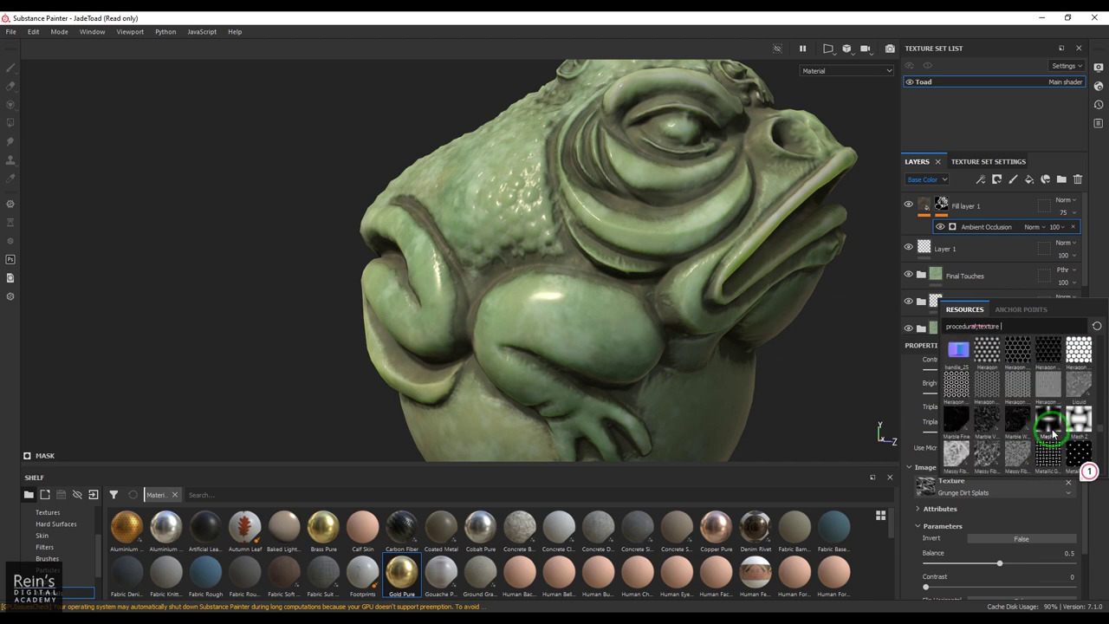
{"action": "mouse_move", "coordinate": [1072, 407]}
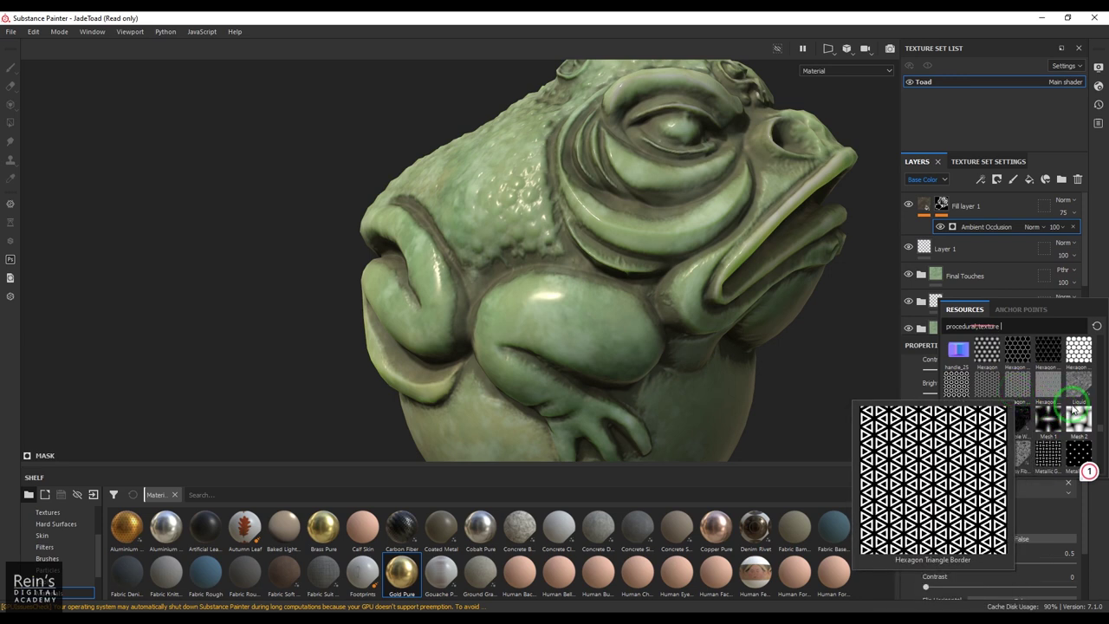
{"action": "scroll", "coordinate": [1073, 407], "scroll_direction": "up", "scroll_amount": 3}
{"action": "scroll", "coordinate": [1062, 403], "scroll_direction": "up", "scroll_amount": 3}
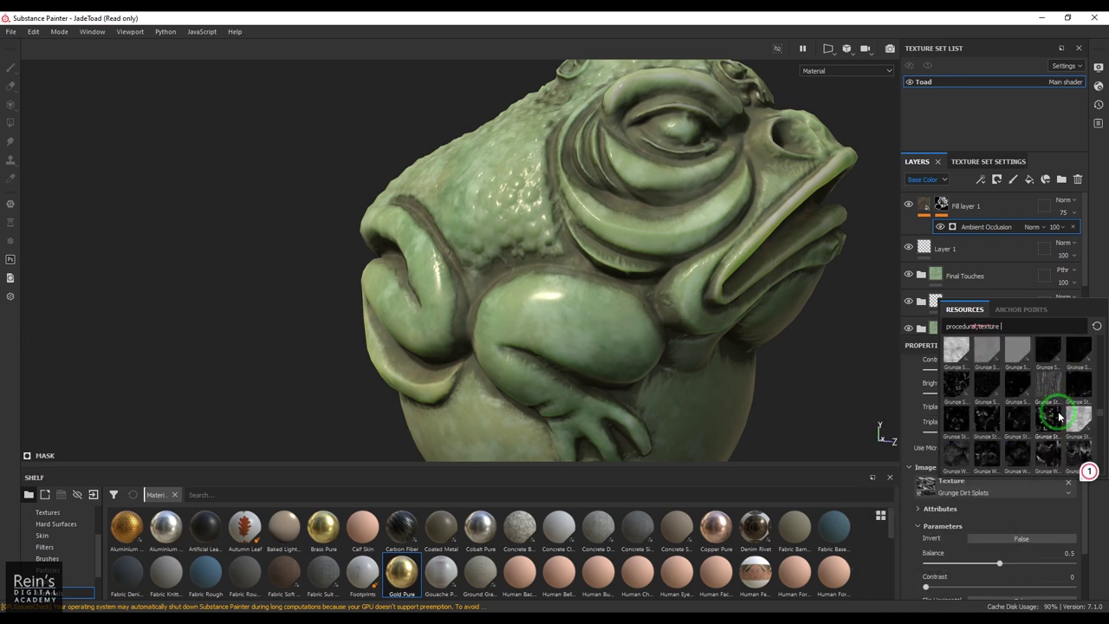
{"action": "scroll", "coordinate": [1051, 399], "scroll_direction": "up", "scroll_amount": 3}
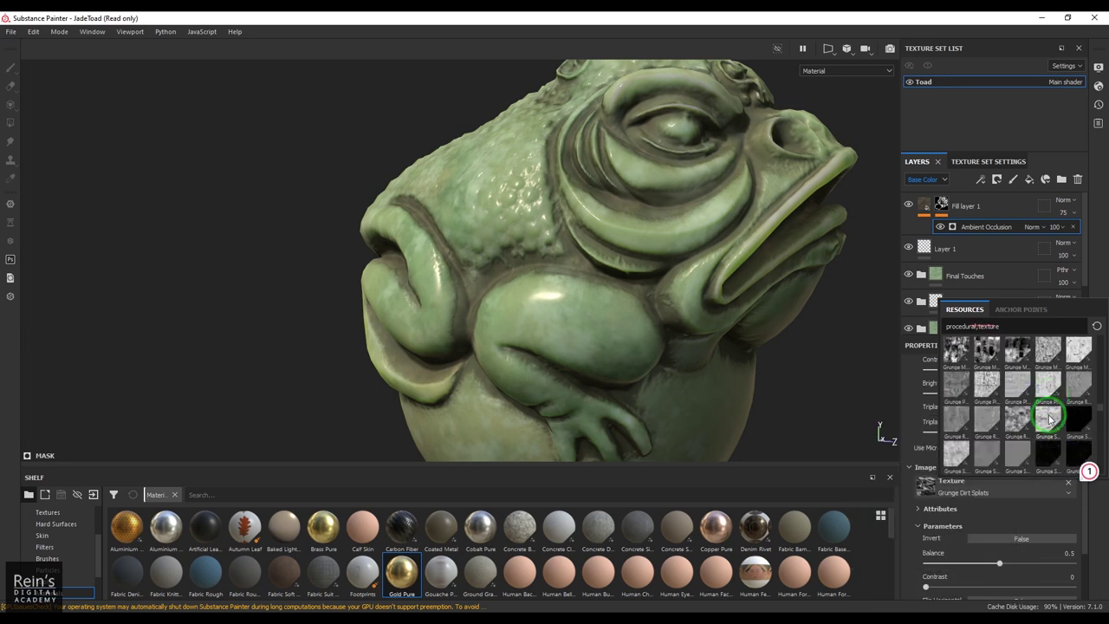
{"action": "scroll", "coordinate": [1051, 400], "scroll_direction": "up", "scroll_amount": 3}
{"action": "left_click", "coordinate": [1018, 389]}
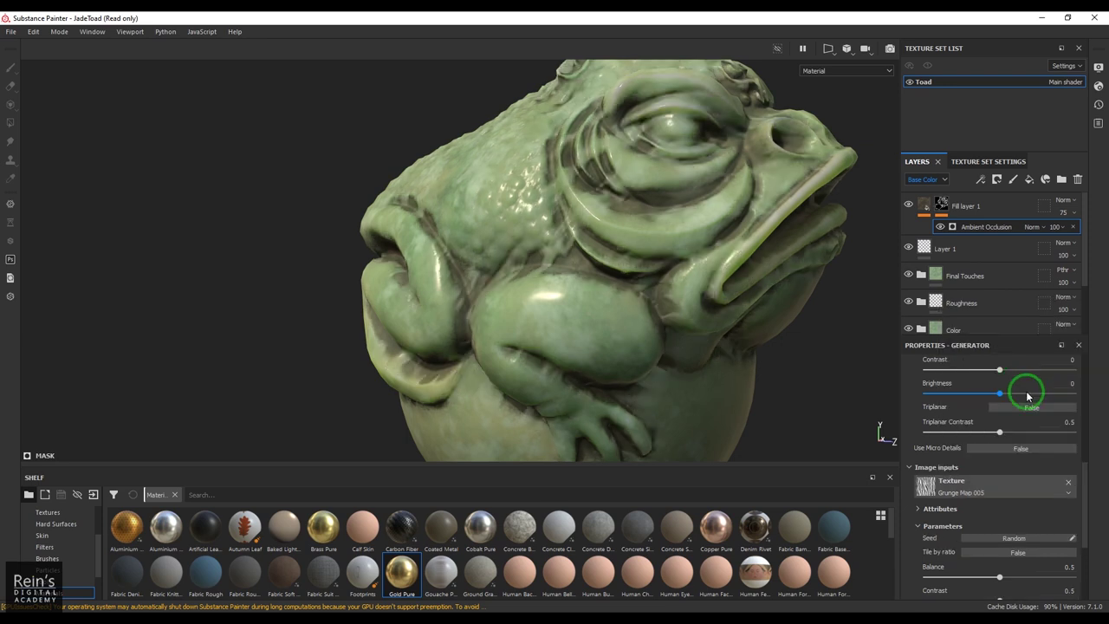
Enlarge the generator's grunge texture Scale to 5.24
{"action": "scroll", "coordinate": [1006, 508], "scroll_direction": "down", "scroll_amount": 5}
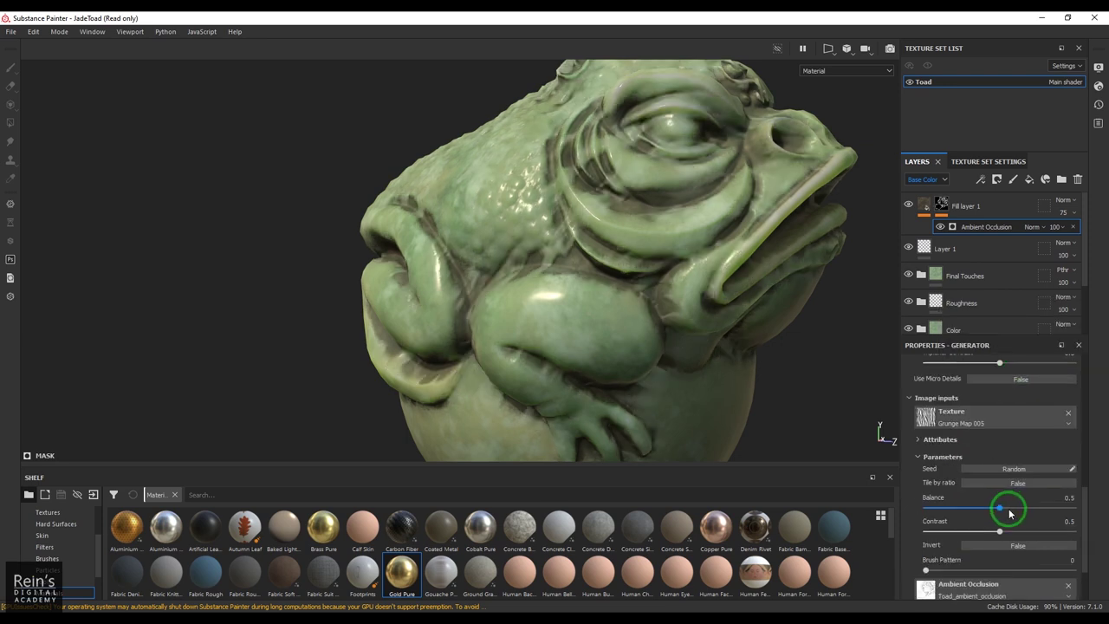
{"action": "scroll", "coordinate": [1011, 501], "scroll_direction": "up", "scroll_amount": 8}
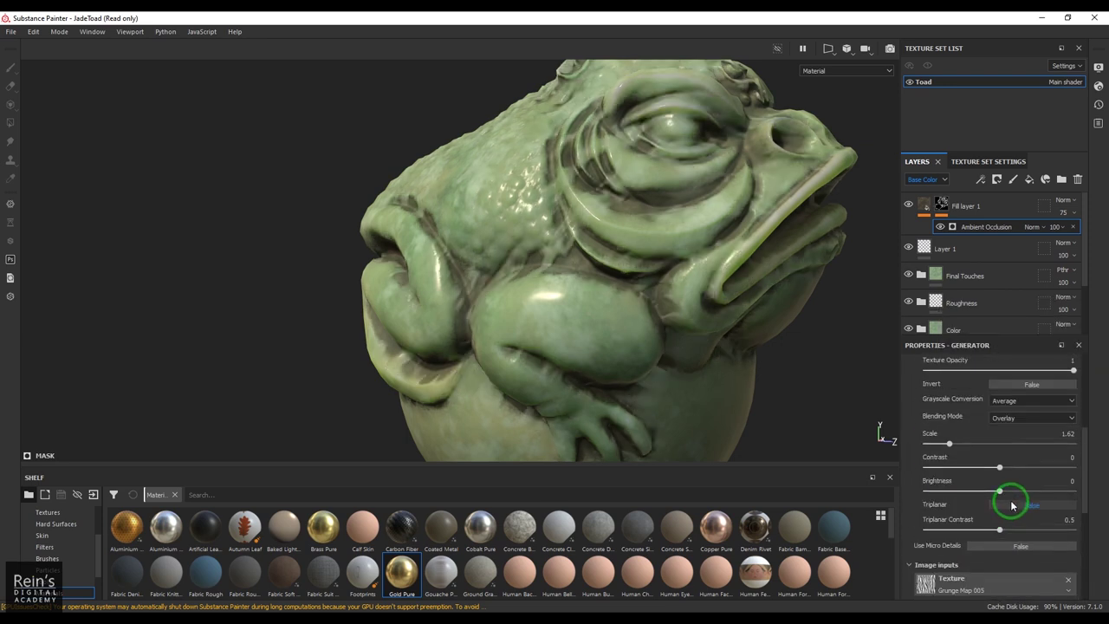
{"action": "scroll", "coordinate": [1012, 506], "scroll_direction": "up", "scroll_amount": 1}
{"action": "left_click_drag", "start_coordinate": [965, 477], "coordinate": [1003, 481]}
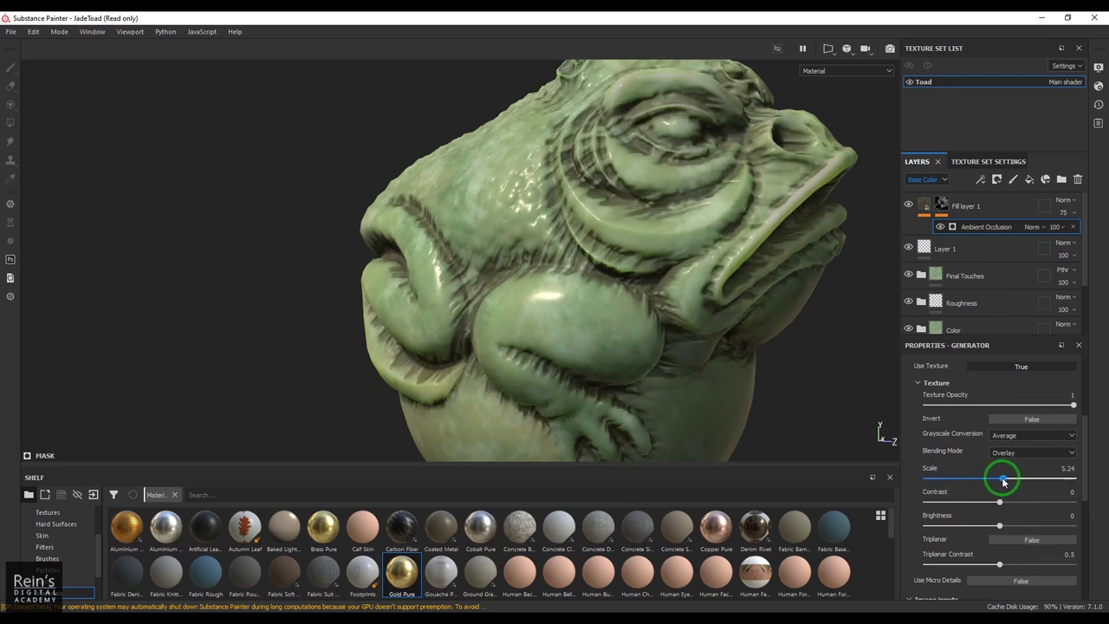
{"action": "scroll", "coordinate": [1005, 483], "scroll_direction": "up", "scroll_amount": 5}
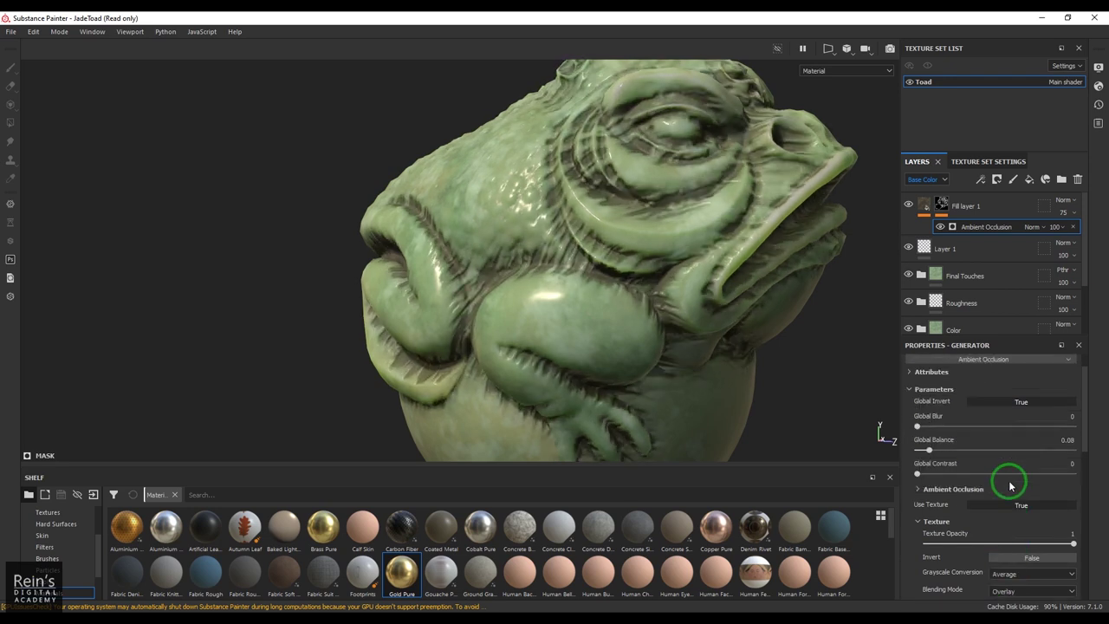
Set Fill layer 1's height to 0.3541, then reselect its Ambient Occlusion generator
{"action": "left_click", "coordinate": [919, 208]}
{"action": "scroll", "coordinate": [1013, 491], "scroll_direction": "down", "scroll_amount": 3}
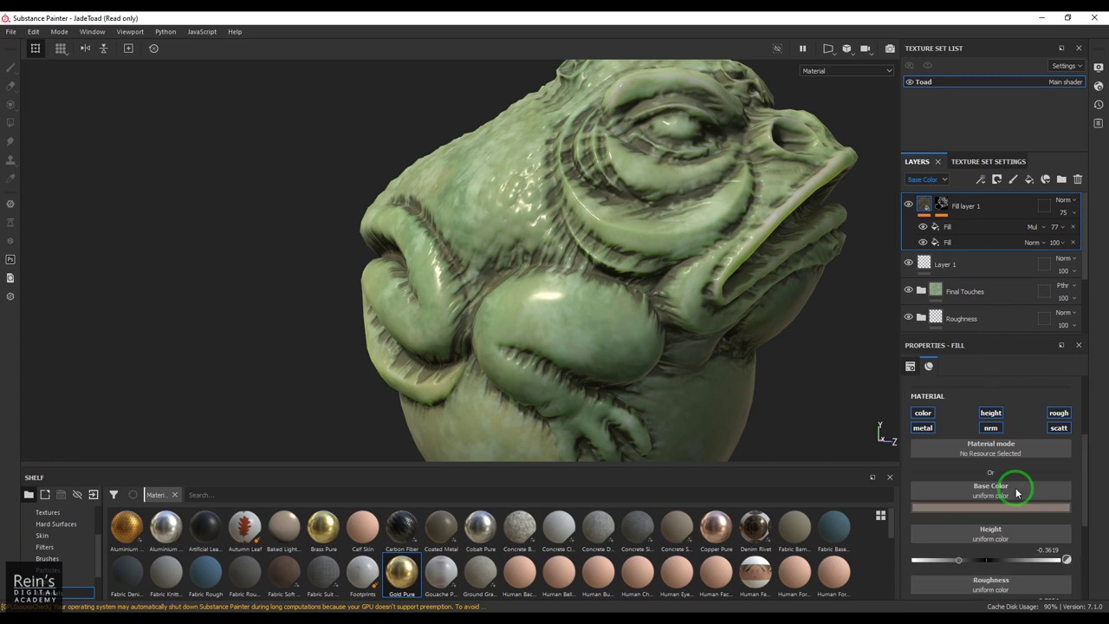
{"action": "left_click_drag", "start_coordinate": [990, 491], "coordinate": [1023, 491]}
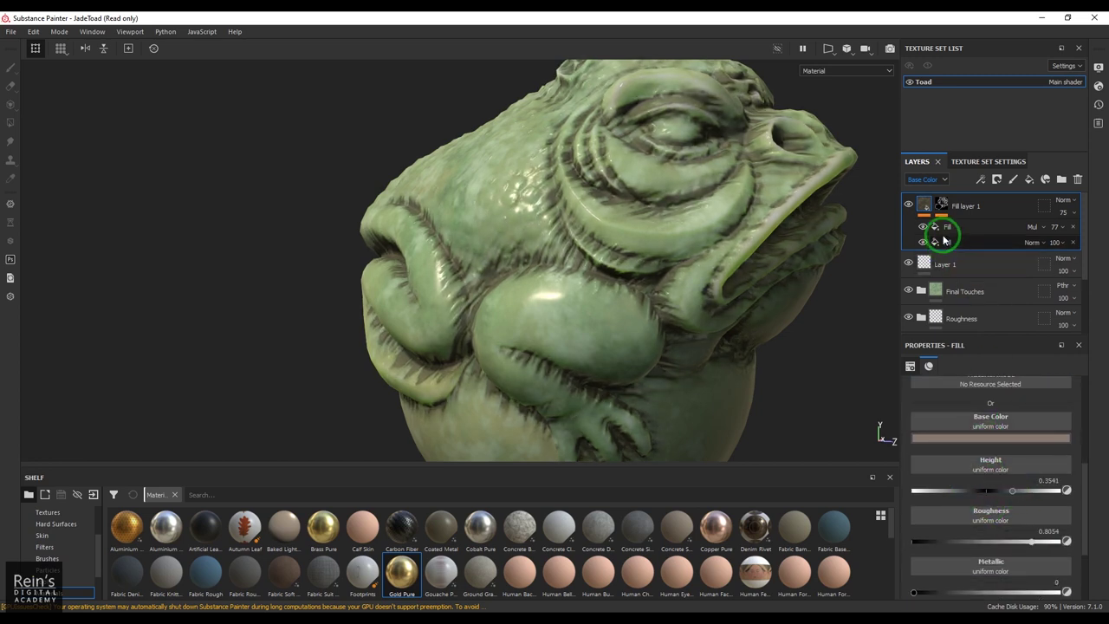
{"action": "left_click", "coordinate": [942, 205]}
{"action": "left_click", "coordinate": [986, 227]}
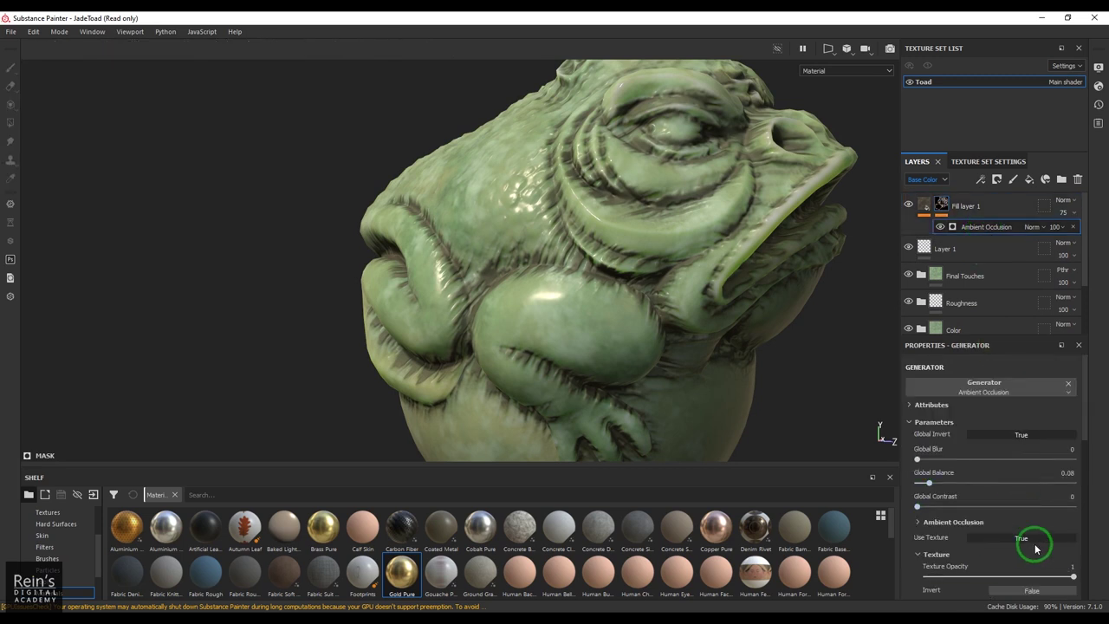
Collapse the generator's Texture section, set Use Micro Details to True and expand Micro Details
{"action": "scroll", "coordinate": [1036, 548], "scroll_direction": "down", "scroll_amount": 1}
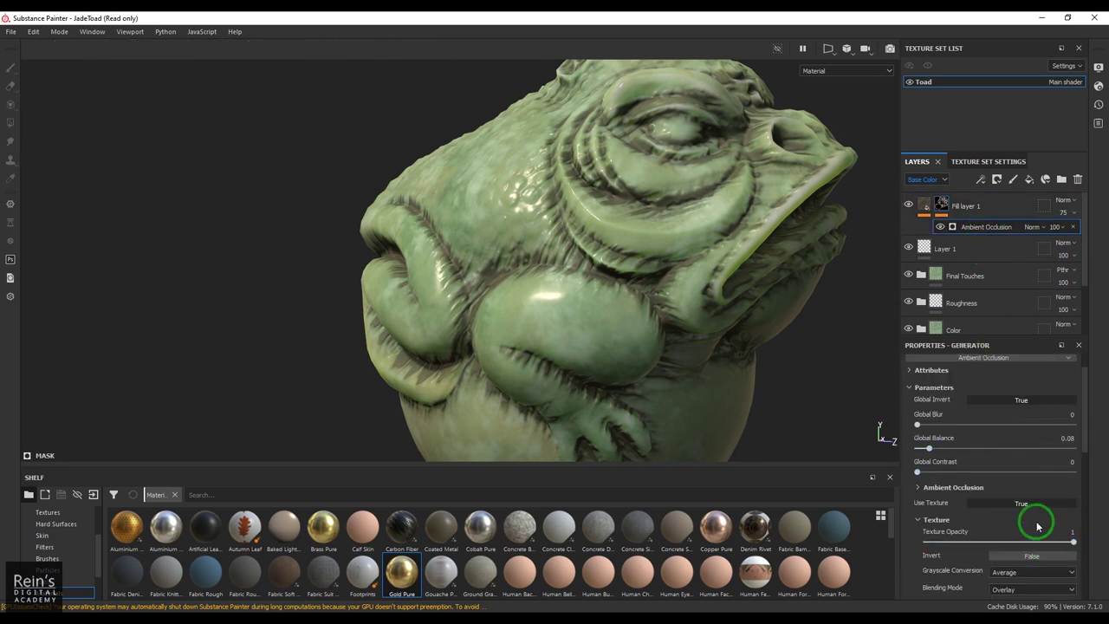
{"action": "left_click", "coordinate": [917, 520]}
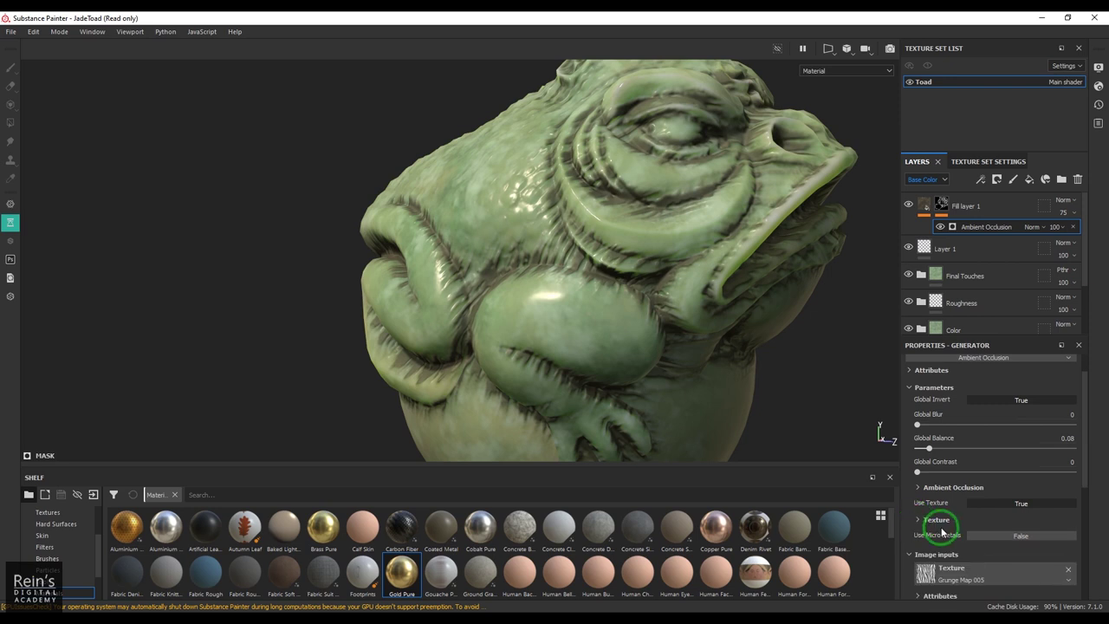
{"action": "scroll", "coordinate": [943, 531], "scroll_direction": "down", "scroll_amount": 1}
{"action": "left_click", "coordinate": [1005, 500]}
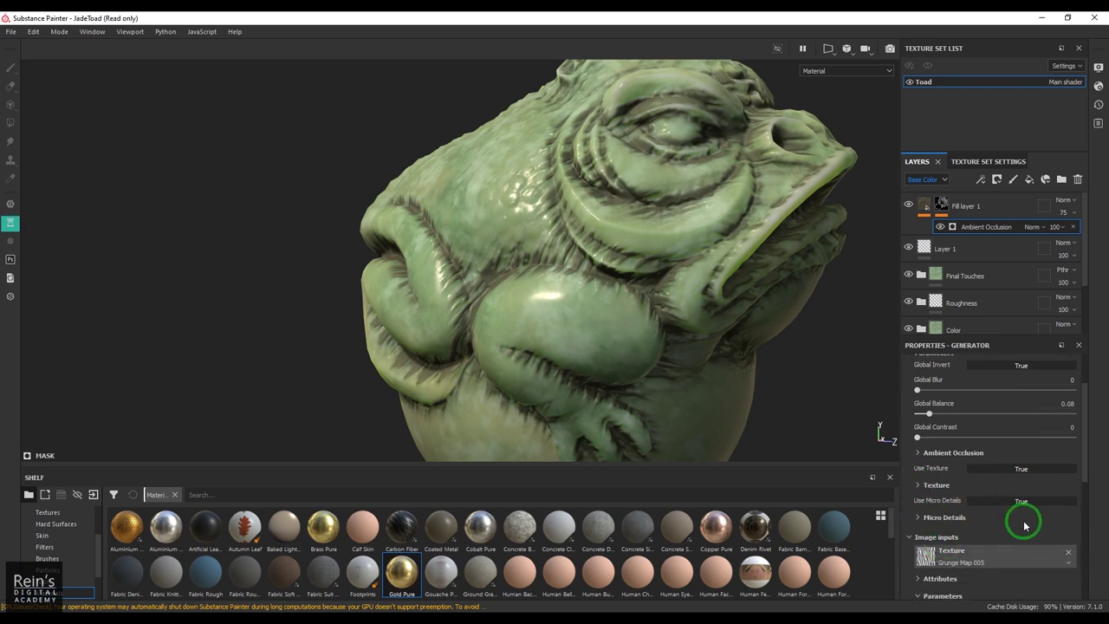
{"action": "scroll", "coordinate": [1024, 526], "scroll_direction": "down", "scroll_amount": 2}
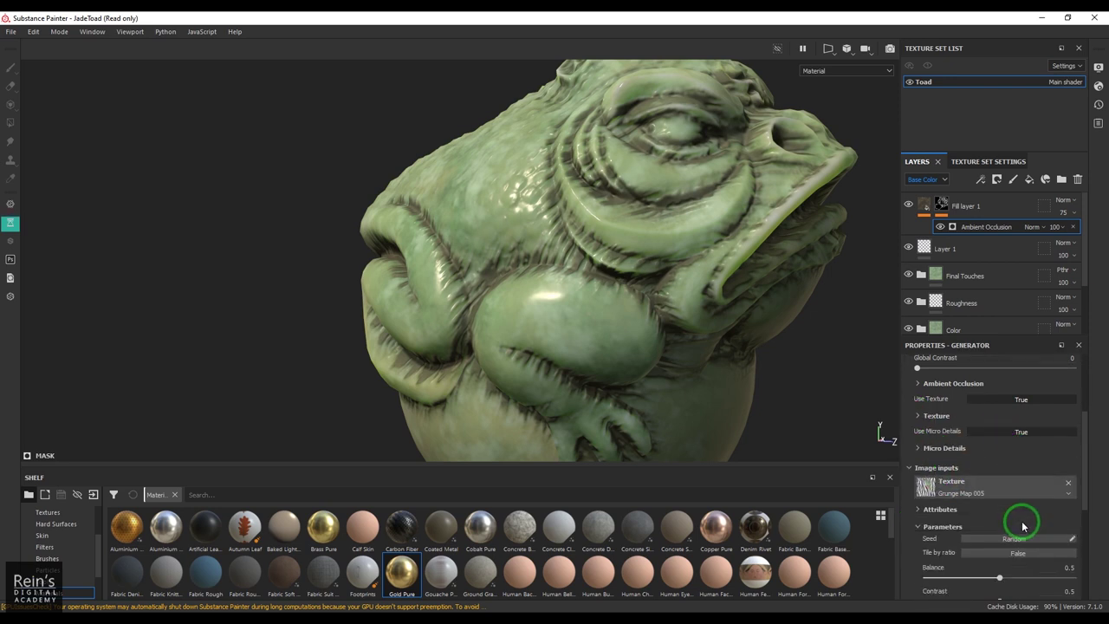
{"action": "left_click", "coordinate": [943, 448]}
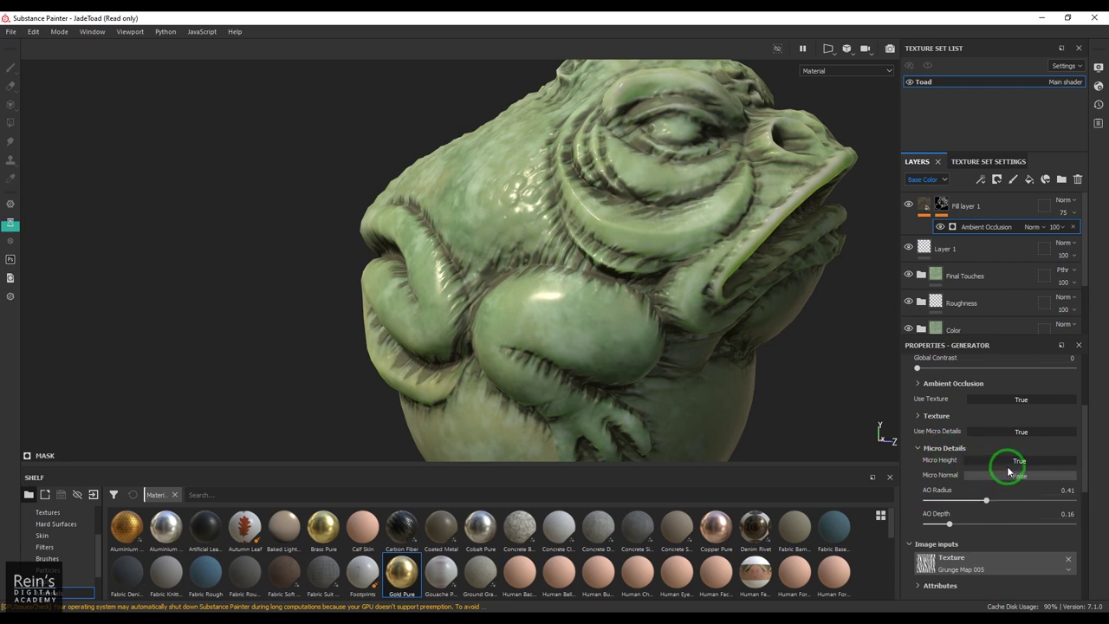
{"action": "scroll", "coordinate": [994, 520], "scroll_direction": "down", "scroll_amount": 4}
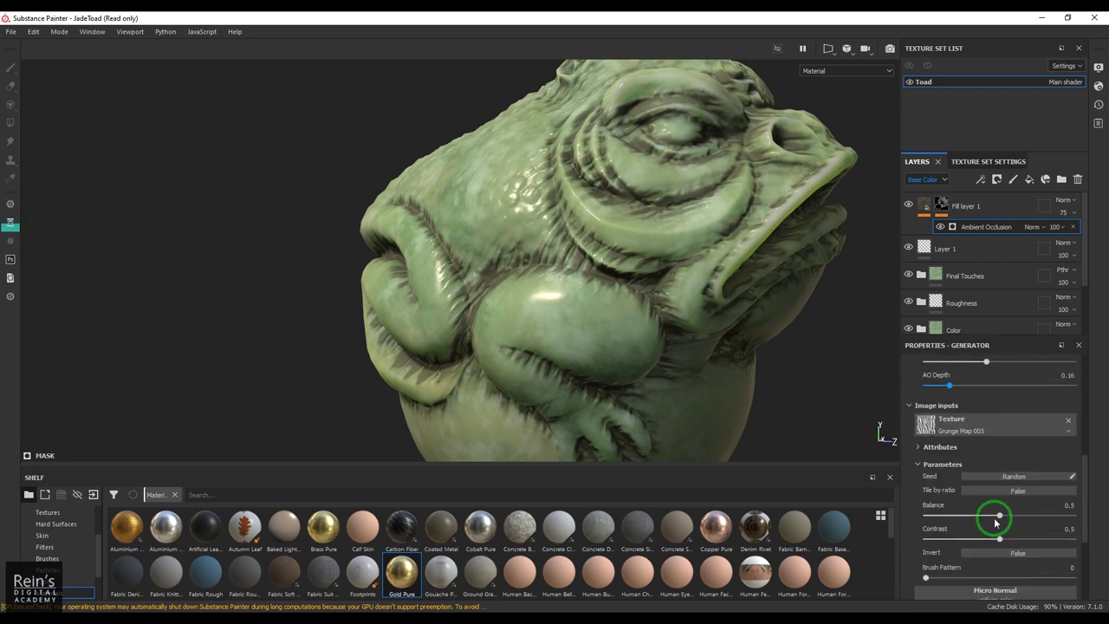
{"action": "scroll", "coordinate": [996, 518], "scroll_direction": "down", "scroll_amount": 2}
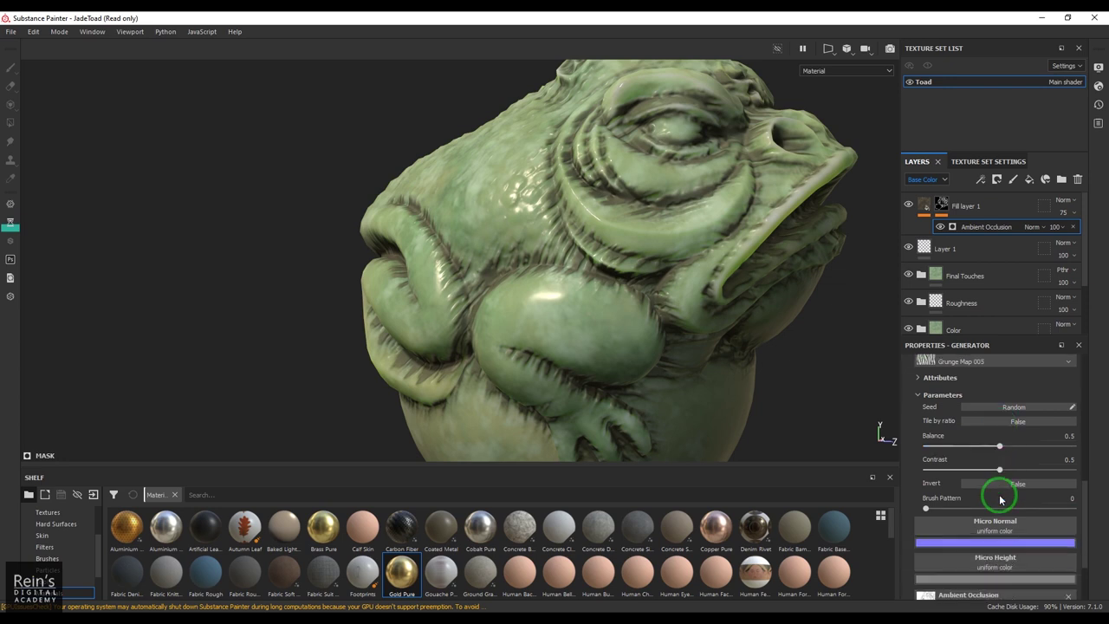
Assign Directional Noise 2 as the mask's micro height texture
{"action": "left_click", "coordinate": [1003, 559]}
{"action": "scroll", "coordinate": [1044, 501], "scroll_direction": "down", "scroll_amount": 5}
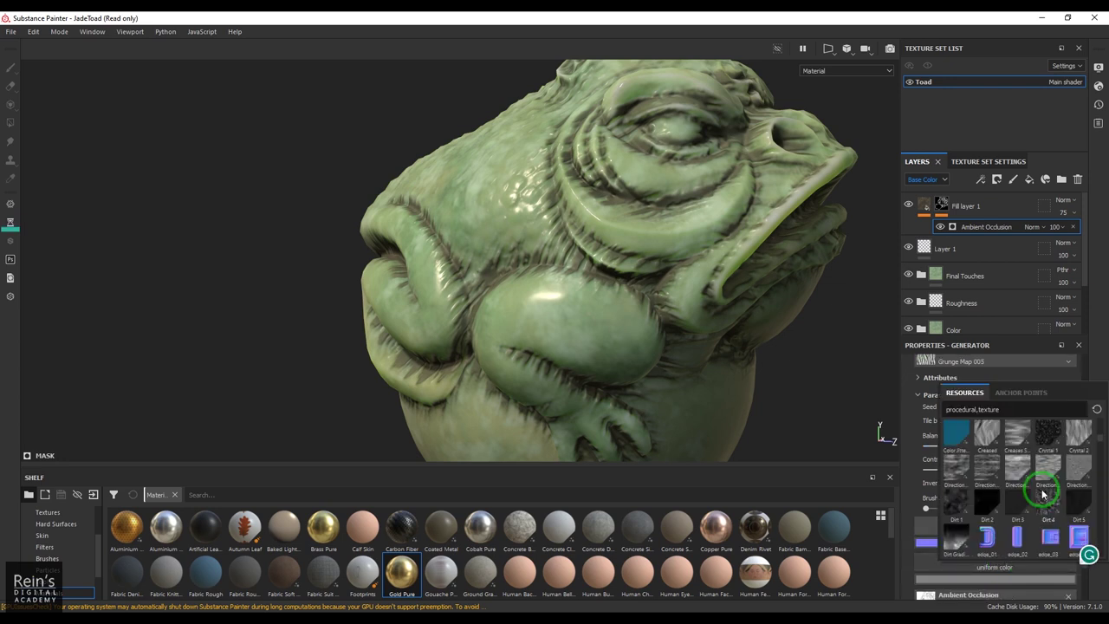
{"action": "left_click", "coordinate": [992, 473]}
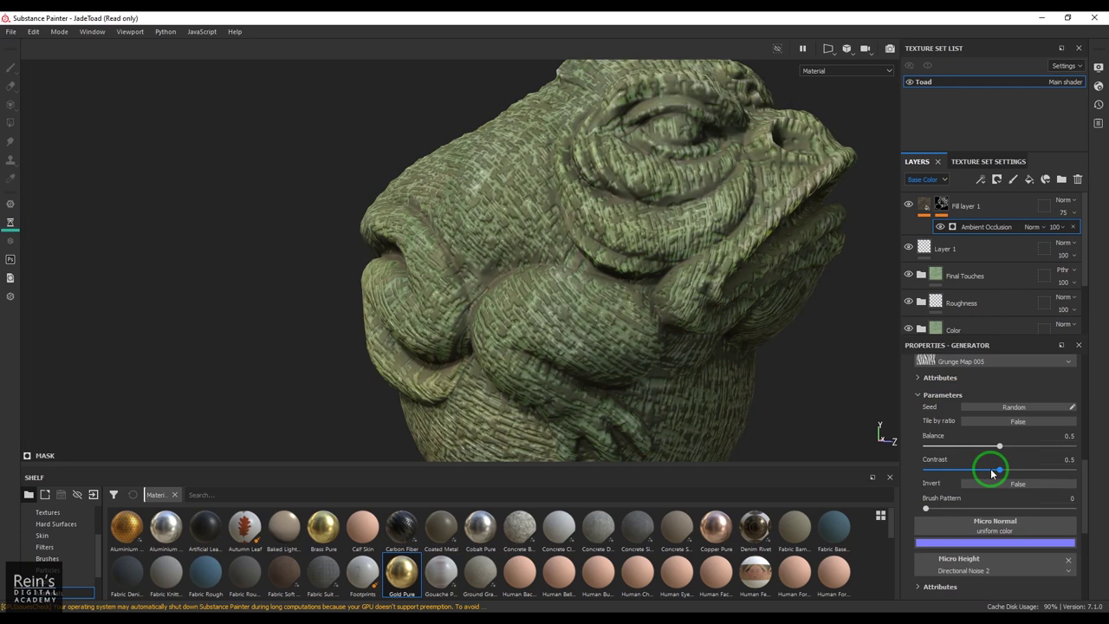
{"action": "scroll", "coordinate": [617, 265], "scroll_direction": "down", "scroll_amount": 3}
{"action": "scroll", "coordinate": [617, 266], "scroll_direction": "up", "scroll_amount": 3}
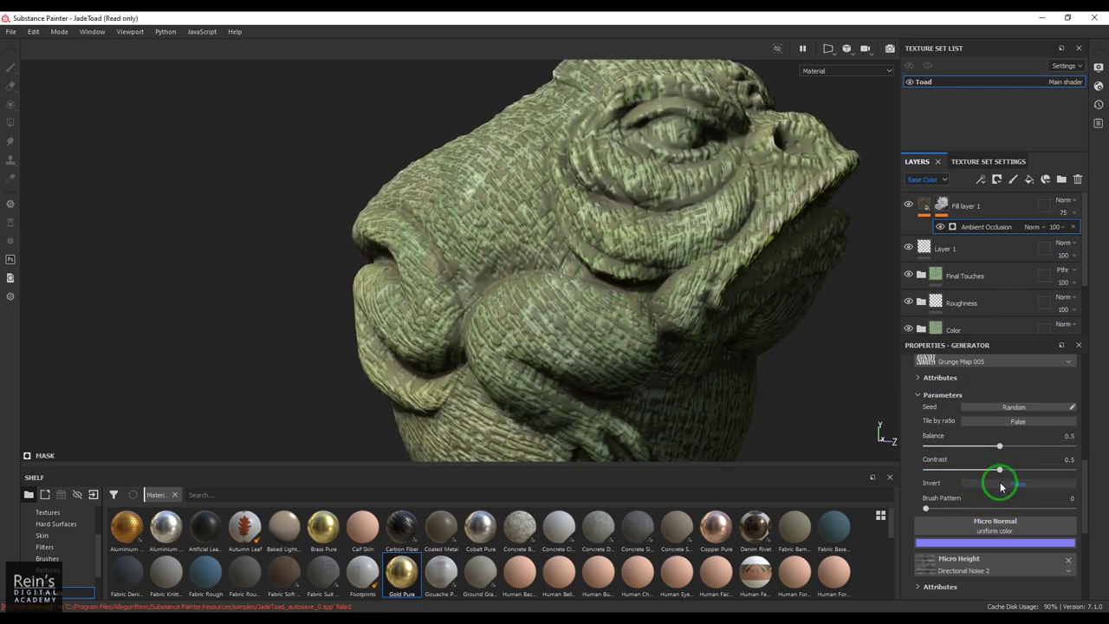
{"action": "scroll", "coordinate": [1003, 478], "scroll_direction": "up", "scroll_amount": 3}
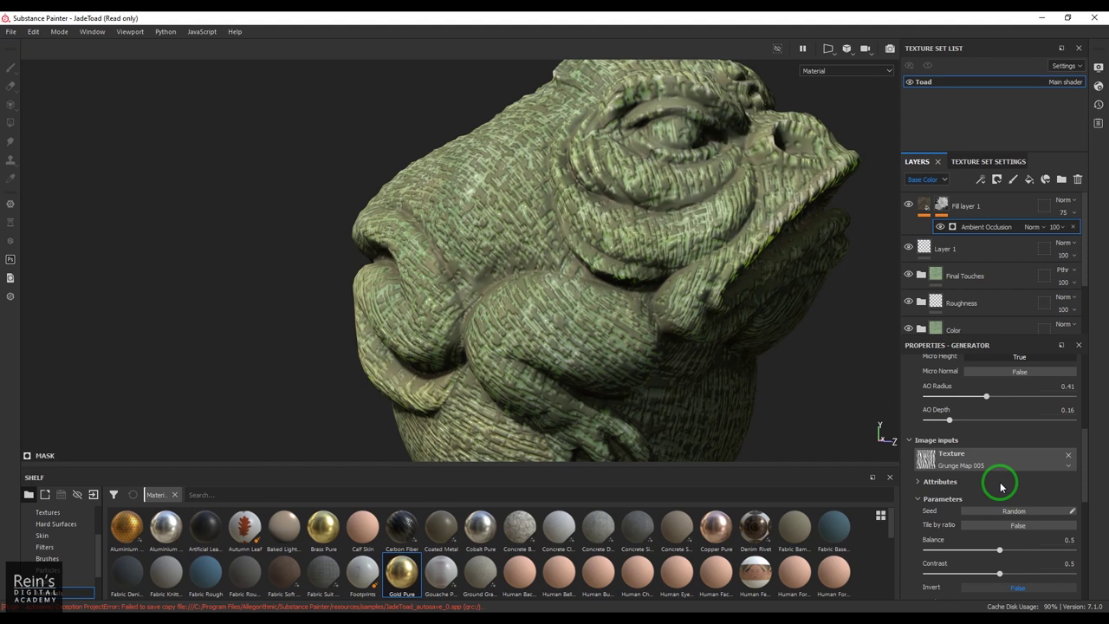
{"action": "scroll", "coordinate": [1000, 488], "scroll_direction": "up", "scroll_amount": 1}
{"action": "scroll", "coordinate": [1001, 488], "scroll_direction": "up", "scroll_amount": 1}
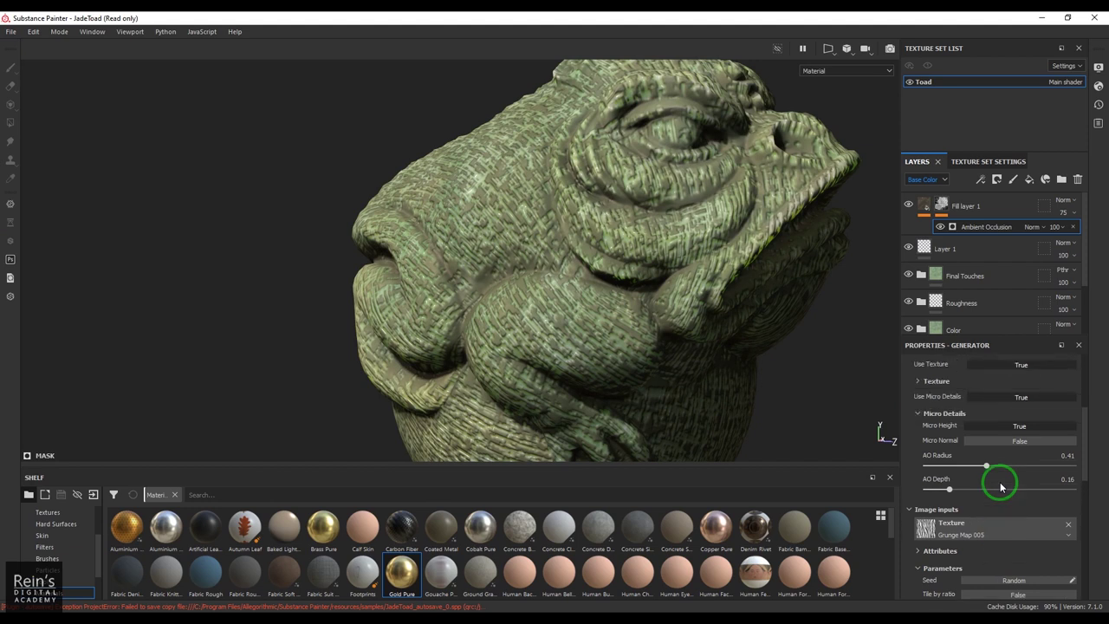
{"action": "scroll", "coordinate": [1018, 459], "scroll_direction": "down", "scroll_amount": 5}
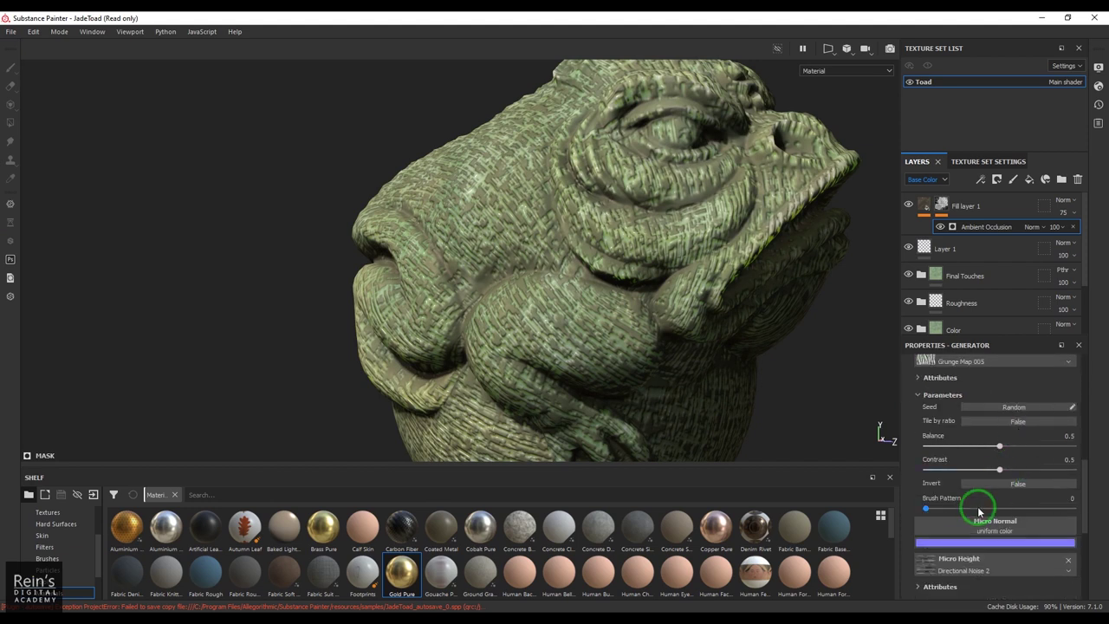
Set the grunge Contrast to 0.01 and Balance to 0.62, leaving Brush Pattern at 0.11
{"action": "mouse_move", "coordinate": [937, 505]}
{"action": "left_mouse_down"}
{"action": "mouse_move", "coordinate": [1002, 507]}
{"action": "mouse_move", "coordinate": [913, 505]}
{"action": "mouse_move", "coordinate": [951, 510]}
{"action": "mouse_move", "coordinate": [940, 509]}
{"action": "left_mouse_up"}
{"action": "left_click_drag", "start_coordinate": [963, 472], "coordinate": [927, 471]}
{"action": "mouse_move", "coordinate": [999, 445]}
{"action": "left_mouse_down"}
{"action": "mouse_move", "coordinate": [923, 450]}
{"action": "mouse_move", "coordinate": [1018, 447]}
{"action": "left_mouse_up"}
{"action": "scroll", "coordinate": [979, 465], "scroll_direction": "up", "scroll_amount": 10}
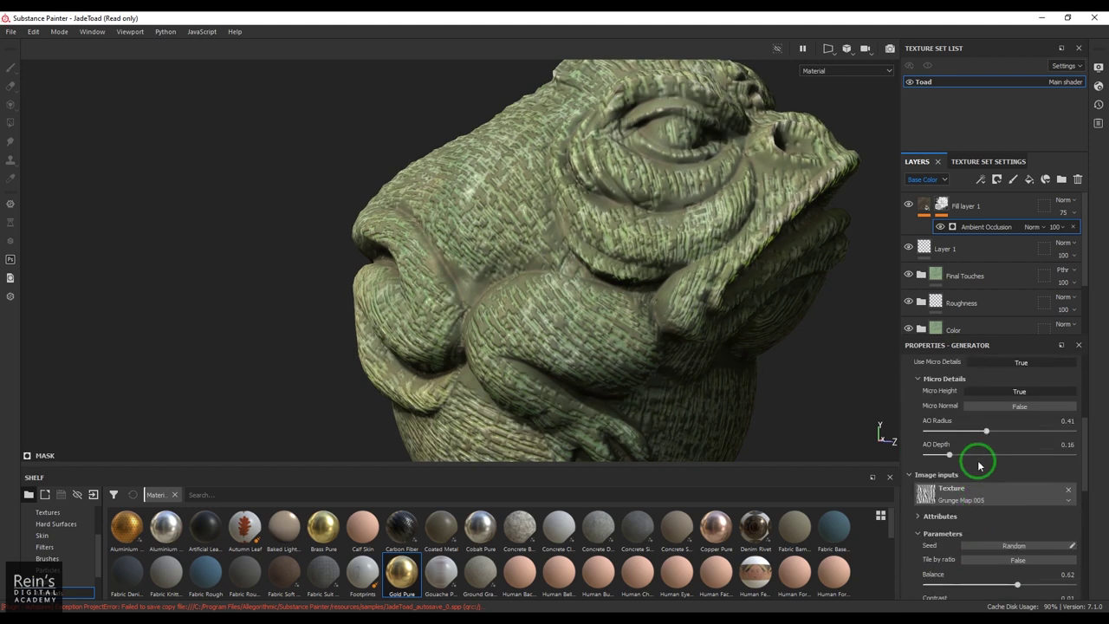
{"action": "left_click", "coordinate": [928, 226]}
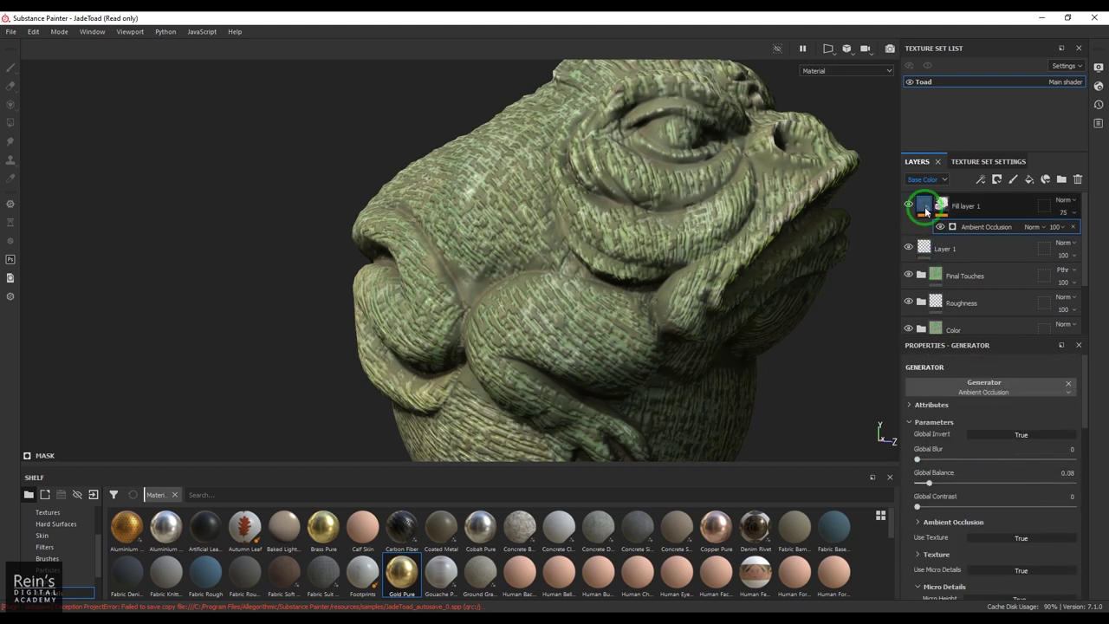
Lower Fill layer 1's opacity from 75 to 67 and check the toad's head
{"action": "left_click", "coordinate": [925, 206]}
{"action": "mouse_move", "coordinate": [1066, 217]}
{"action": "left_mouse_down"}
{"action": "mouse_move", "coordinate": [1056, 239]}
{"action": "mouse_move", "coordinate": [1090, 234]}
{"action": "mouse_move", "coordinate": [1059, 237]}
{"action": "mouse_move", "coordinate": [1083, 227]}
{"action": "left_mouse_up"}
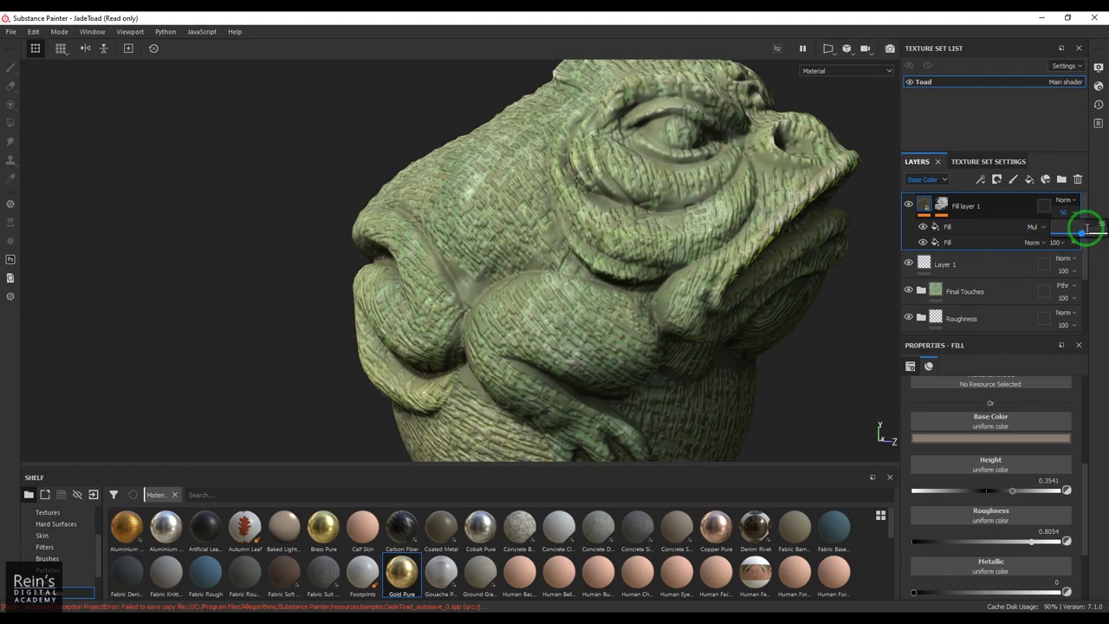
{"action": "left_click_drag", "start_coordinate": [1089, 228], "coordinate": [1084, 230]}
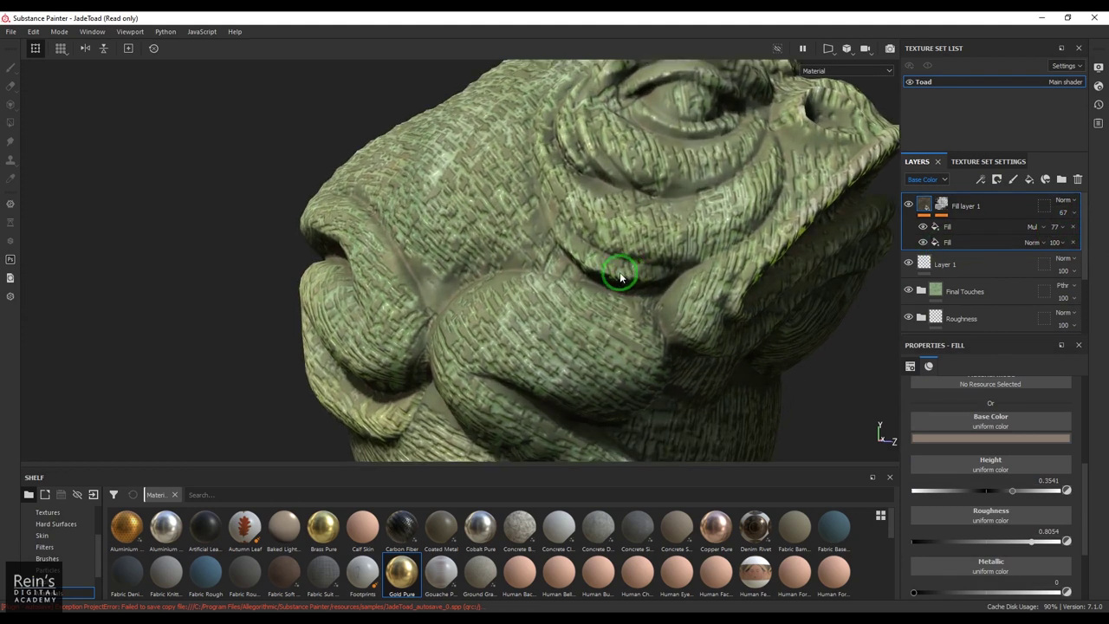
{"action": "left_click_drag", "start_coordinate": [620, 276], "coordinate": [705, 277], "text": "alt"}
{"action": "left_click", "coordinate": [990, 218]}
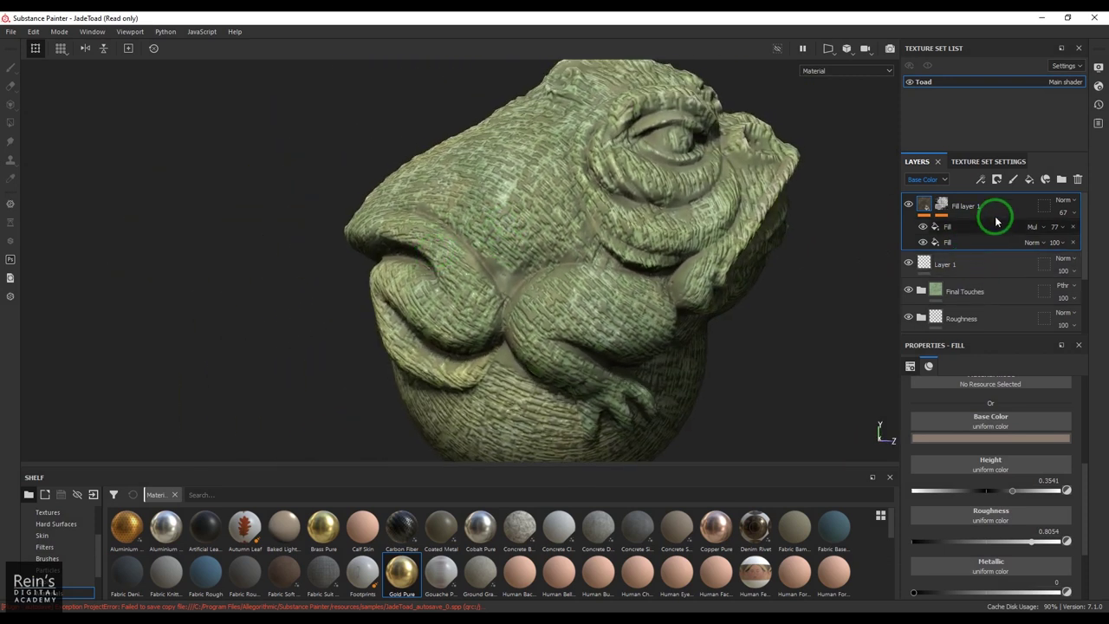
Drop the Gold Pure material onto the toad as a new top layer
{"action": "left_click", "coordinate": [1027, 184]}
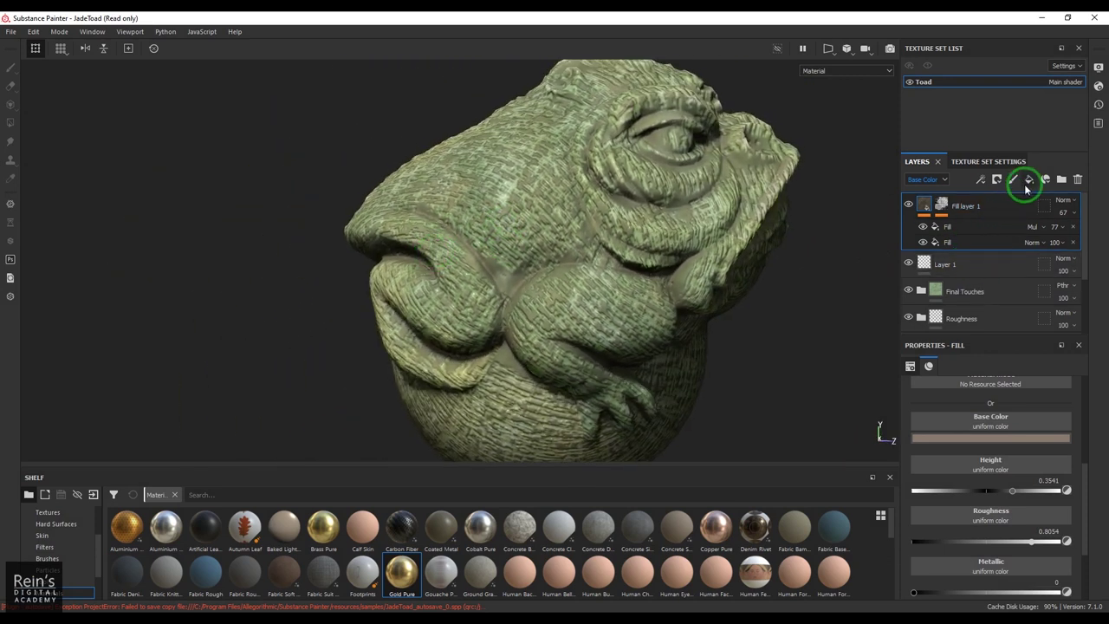
{"action": "left_click_drag", "start_coordinate": [401, 572], "coordinate": [559, 299]}
{"action": "left_click", "coordinate": [1003, 216]}
{"action": "left_click", "coordinate": [940, 190]}
Show the Height channel, enable Gold Pure's height and blend it with Linear dodge
{"action": "left_click", "coordinate": [929, 181]}
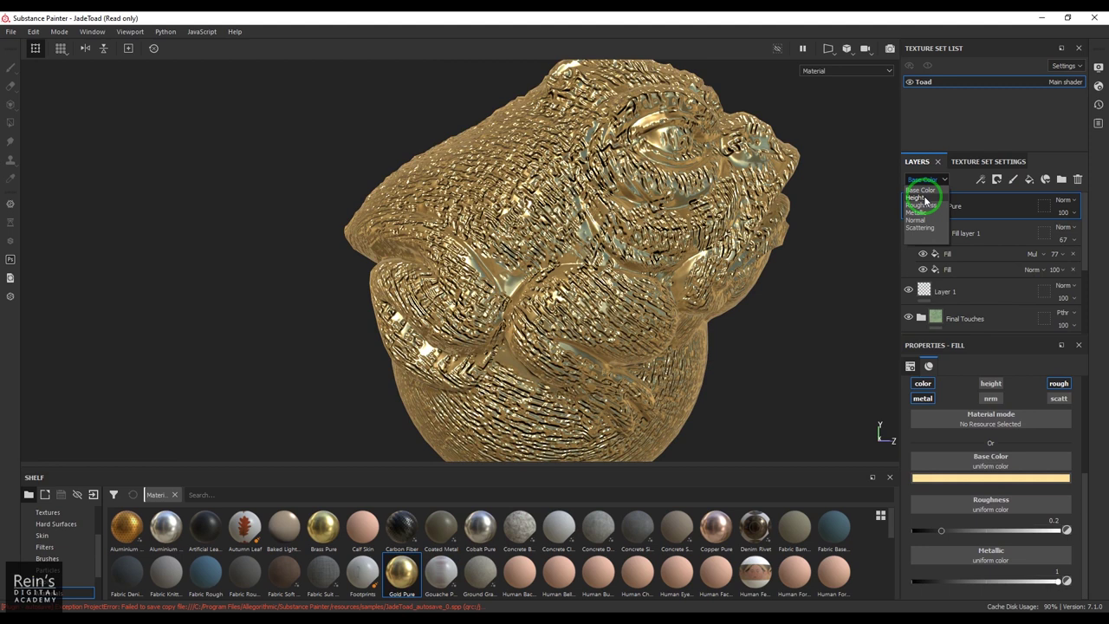
{"action": "left_click", "coordinate": [916, 198]}
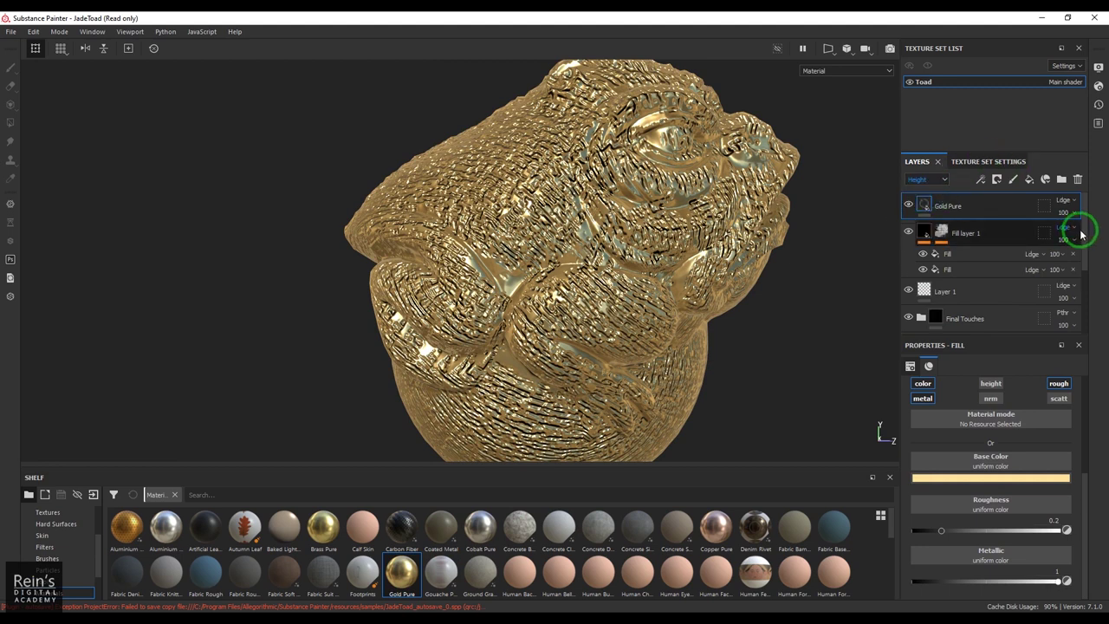
{"action": "left_click", "coordinate": [1064, 202]}
{"action": "left_click", "coordinate": [1064, 211]}
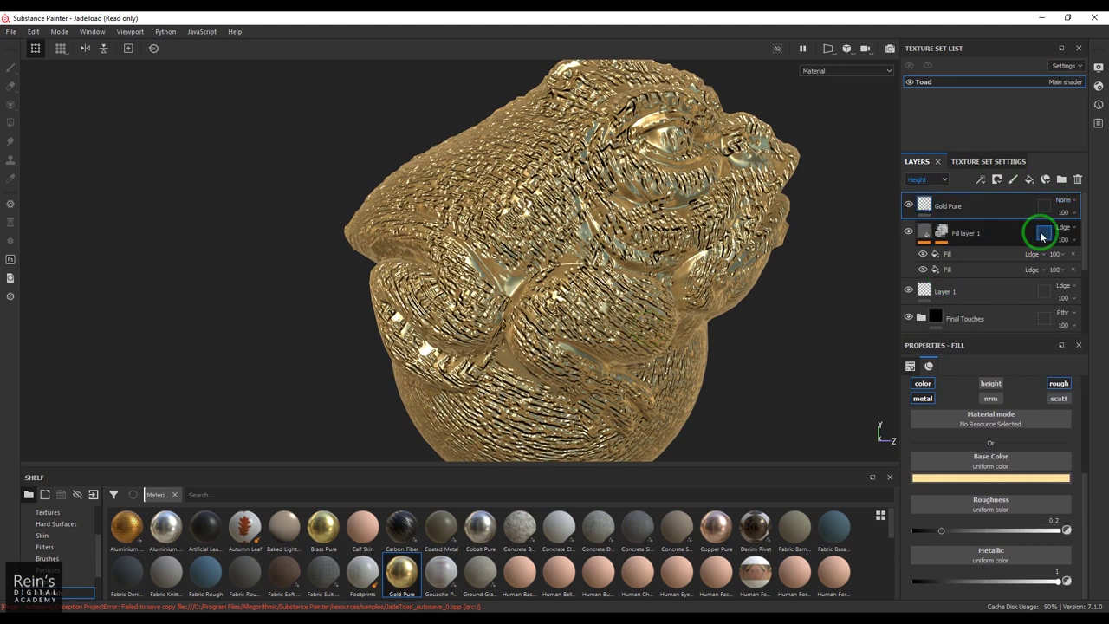
{"action": "left_click", "coordinate": [991, 383]}
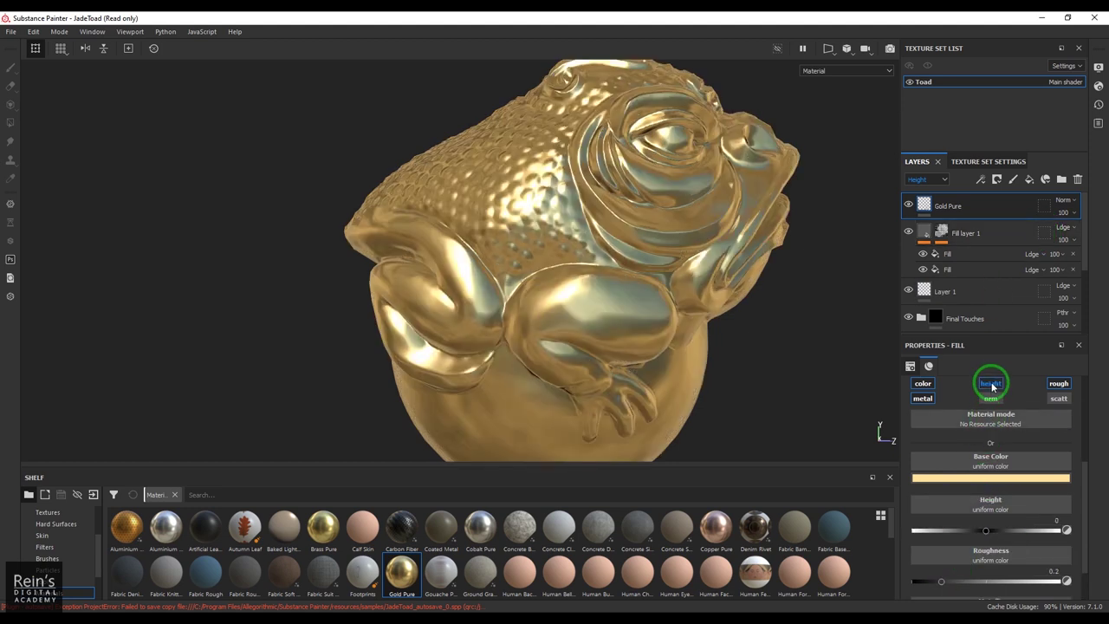
{"action": "left_click", "coordinate": [1066, 204]}
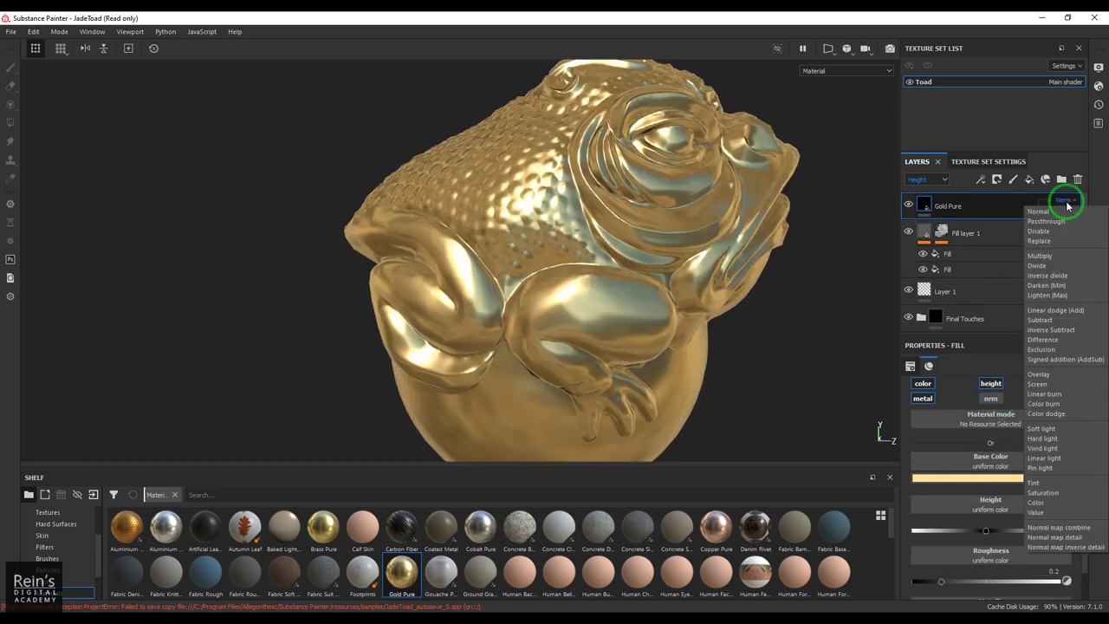
{"action": "left_click", "coordinate": [1051, 310]}
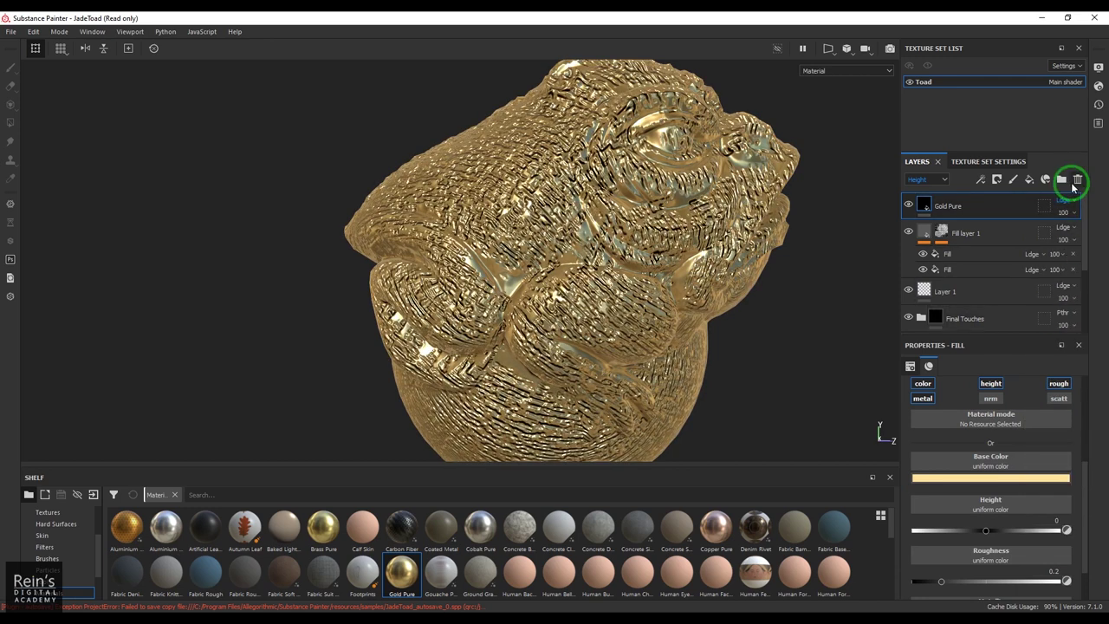
Check Fill layer 1's Ambient Occlusion mask, then set Gold Pure's height blend to Normal
{"action": "left_click", "coordinate": [943, 234]}
{"action": "scroll", "coordinate": [1008, 517], "scroll_direction": "down", "scroll_amount": 2}
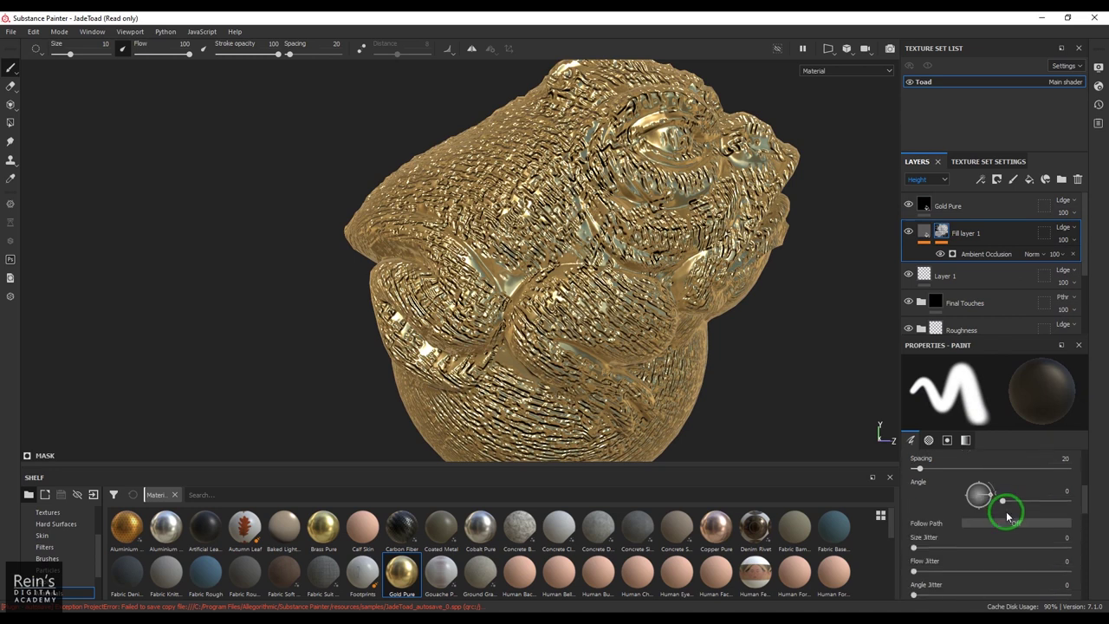
{"action": "left_click", "coordinate": [996, 254]}
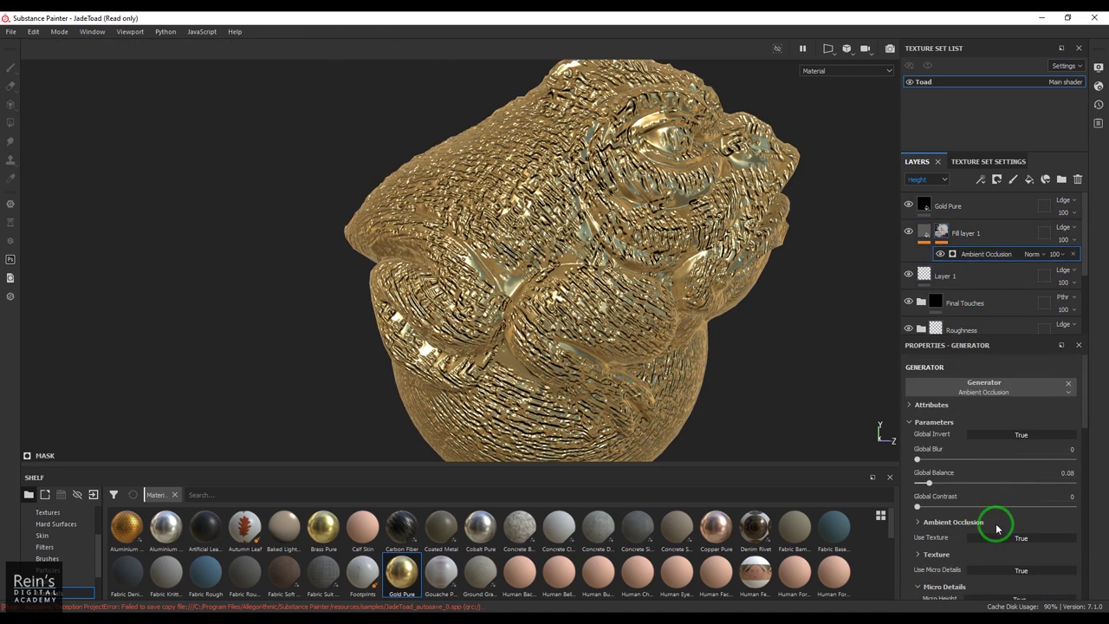
{"action": "scroll", "coordinate": [1008, 526], "scroll_direction": "down", "scroll_amount": 2}
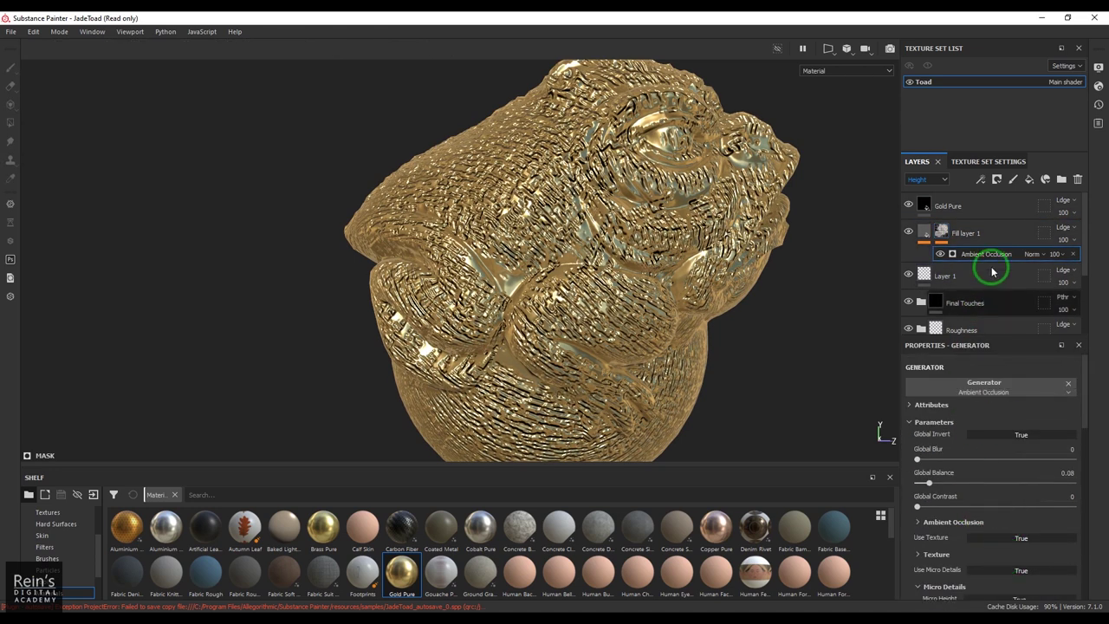
{"action": "left_click", "coordinate": [926, 206]}
{"action": "left_click", "coordinate": [1065, 206]}
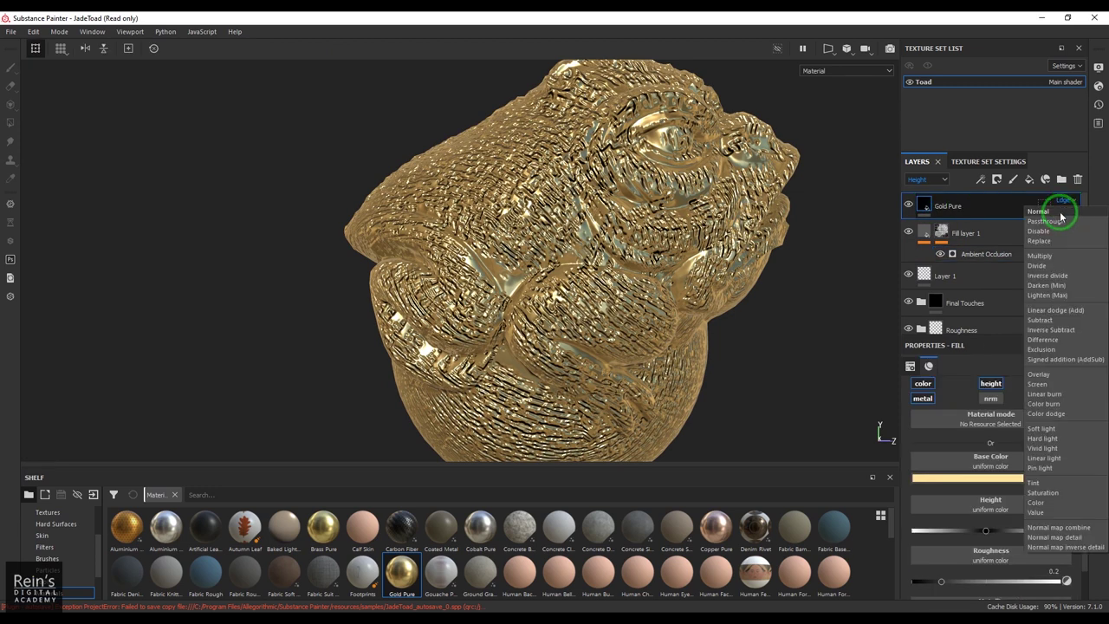
{"action": "left_click", "coordinate": [1072, 215]}
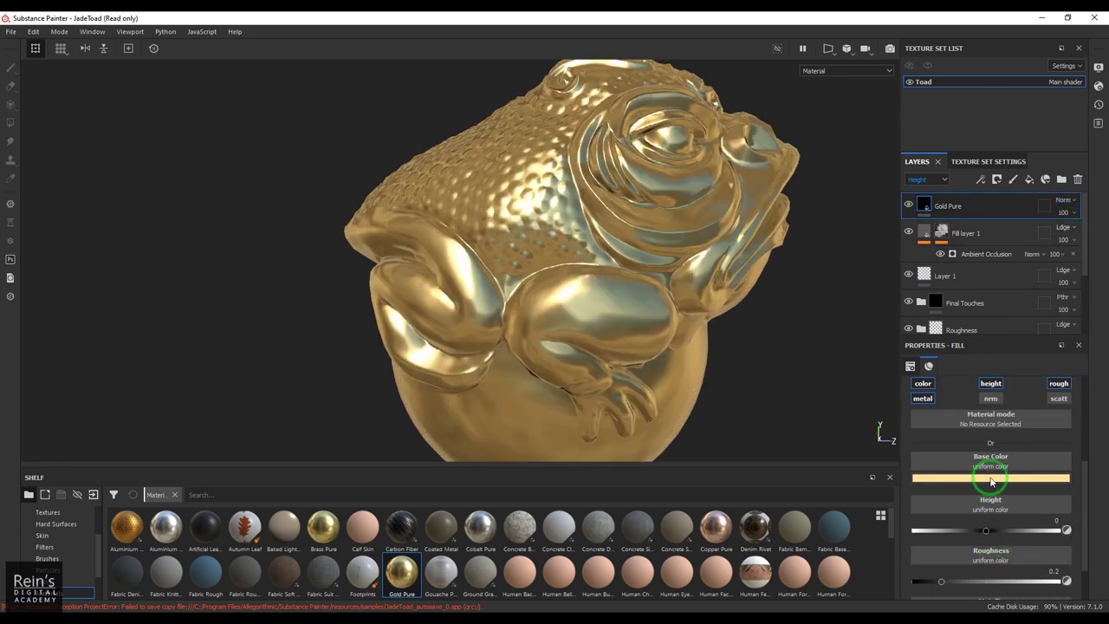
Darken Gold Pure's base colour toward an orange-brown bronze tone
{"action": "left_click", "coordinate": [979, 477]}
{"action": "left_click_drag", "start_coordinate": [981, 520], "coordinate": [976, 533]}
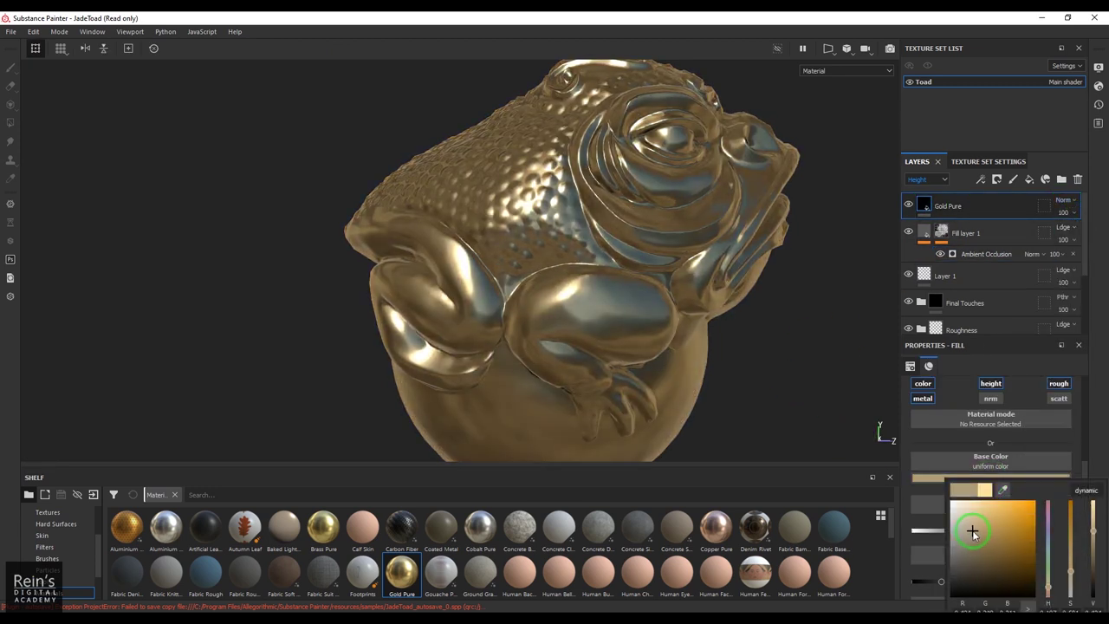
{"action": "left_click_drag", "start_coordinate": [1044, 598], "coordinate": [1052, 593]}
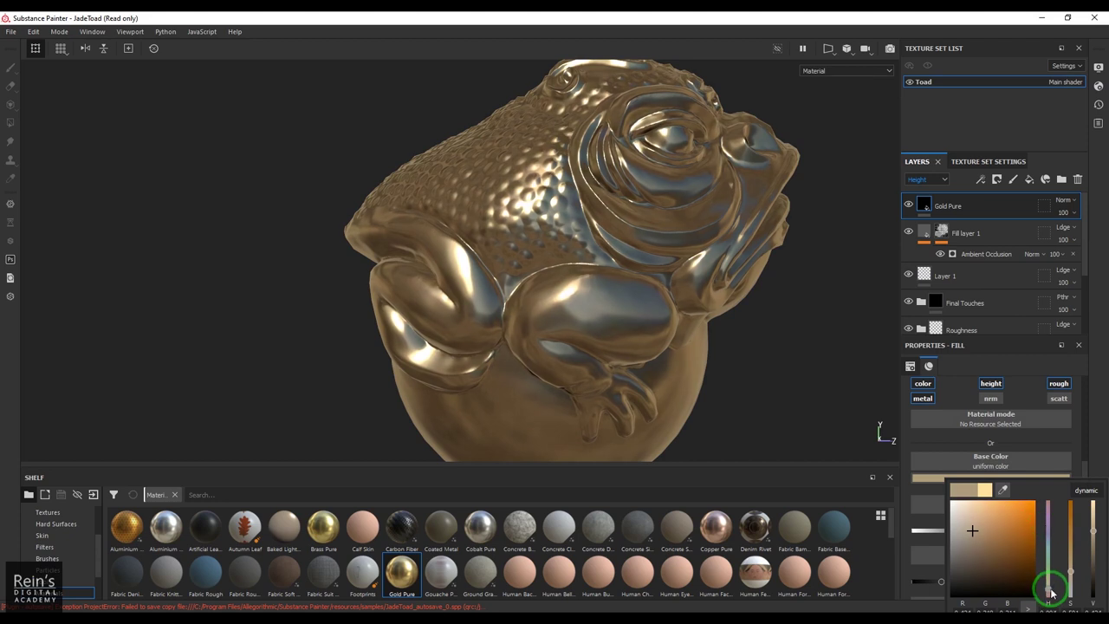
{"action": "left_click_drag", "start_coordinate": [979, 534], "coordinate": [986, 534]}
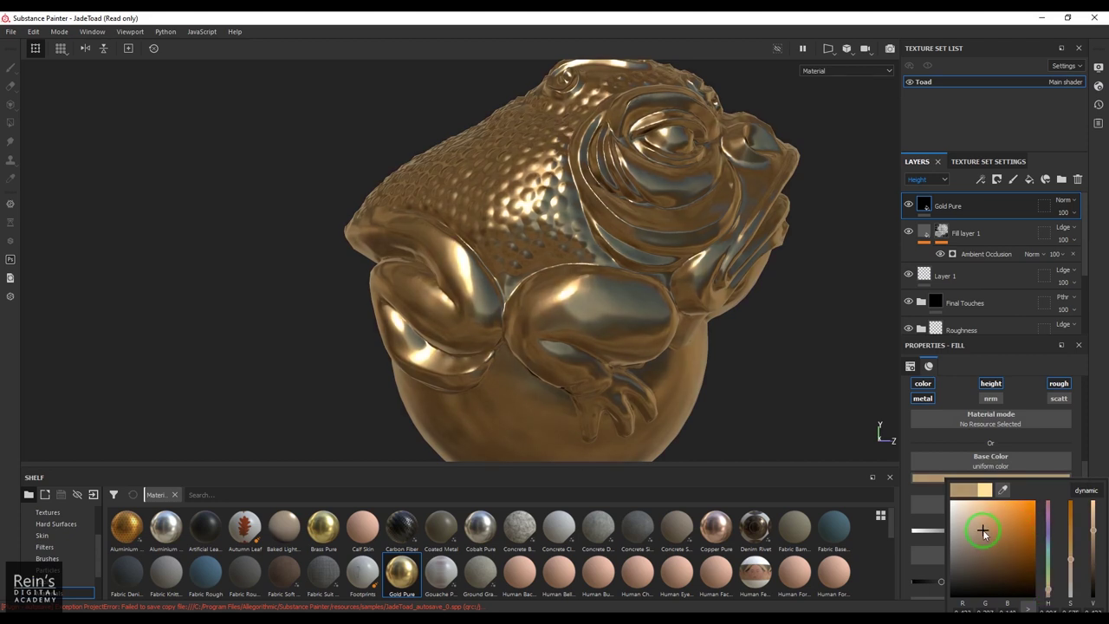
{"action": "left_click", "coordinate": [1102, 403]}
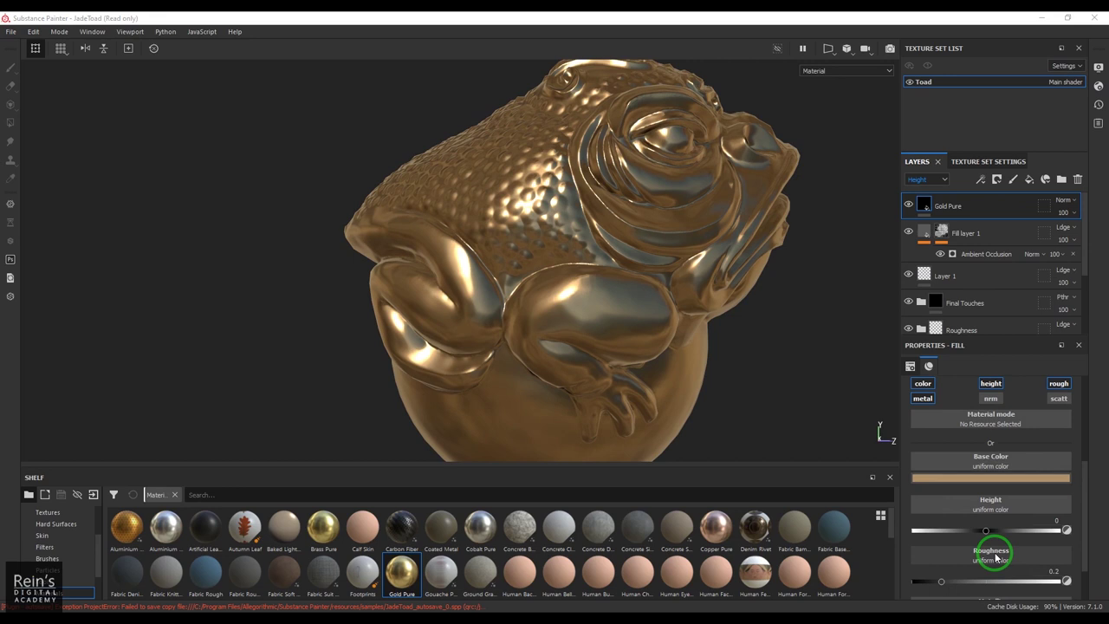
Raise Gold Pure's roughness to about 0.47
{"action": "scroll", "coordinate": [995, 559], "scroll_direction": "down", "scroll_amount": 2}
{"action": "left_click_drag", "start_coordinate": [961, 532], "coordinate": [982, 537]}
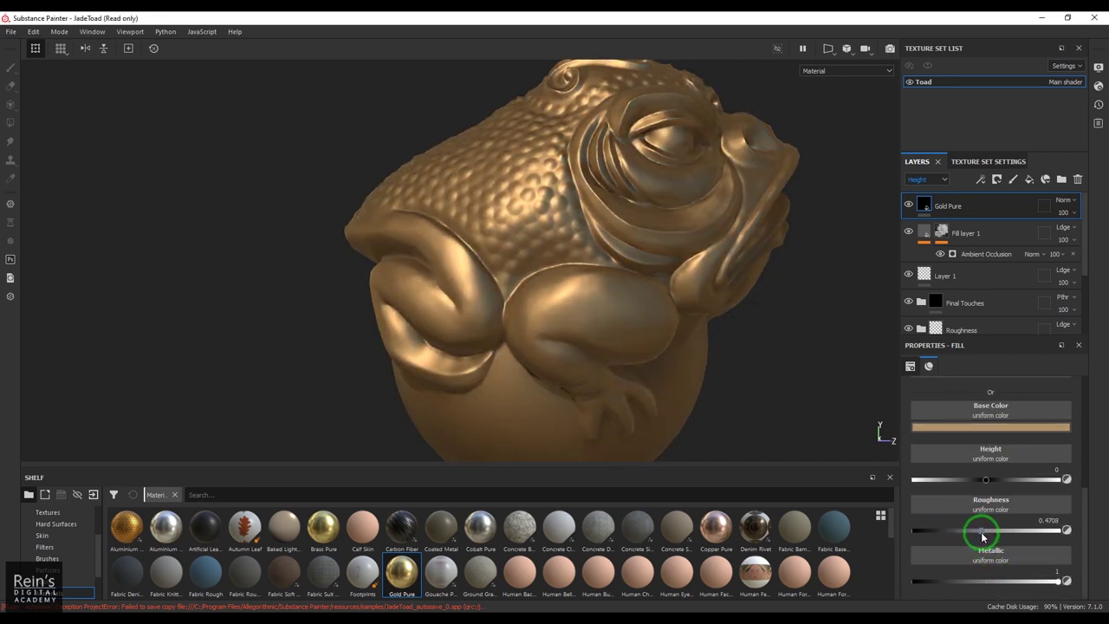
{"action": "left_click", "coordinate": [925, 206]}
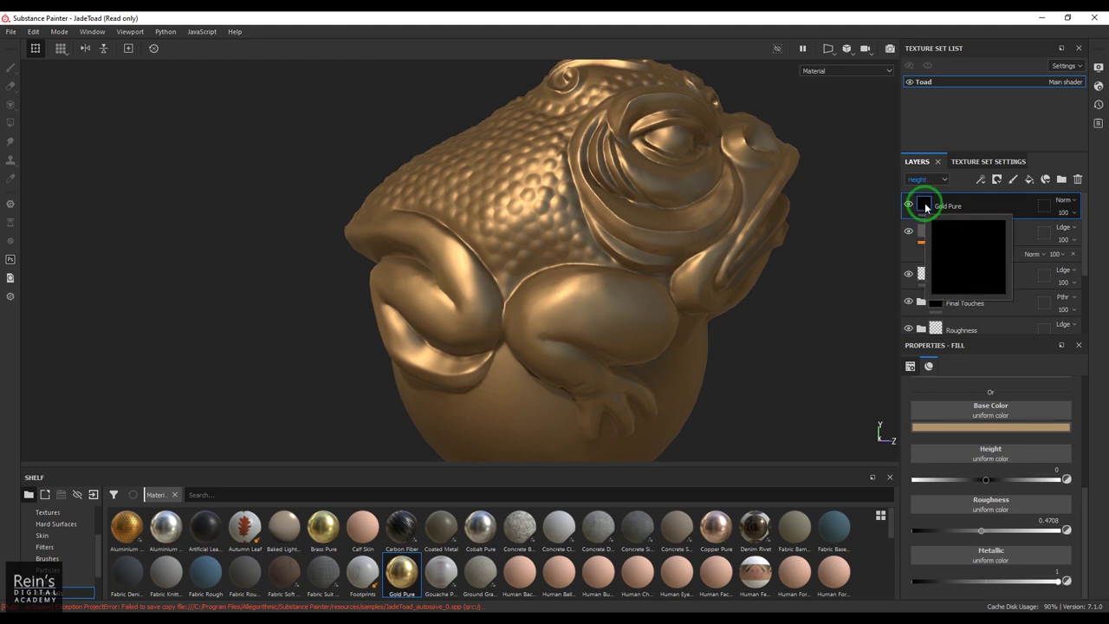
{"action": "left_click", "coordinate": [980, 179]}
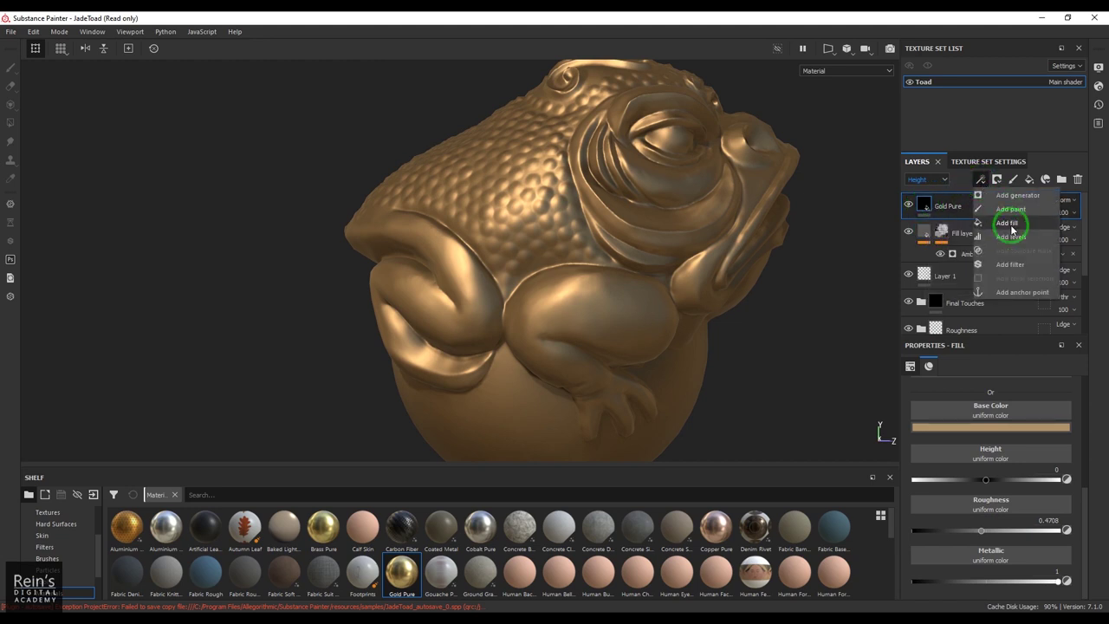
Add a metallic fill effect to Gold Pure with roughness and a copper-orange colour
{"action": "left_click", "coordinate": [1007, 223]}
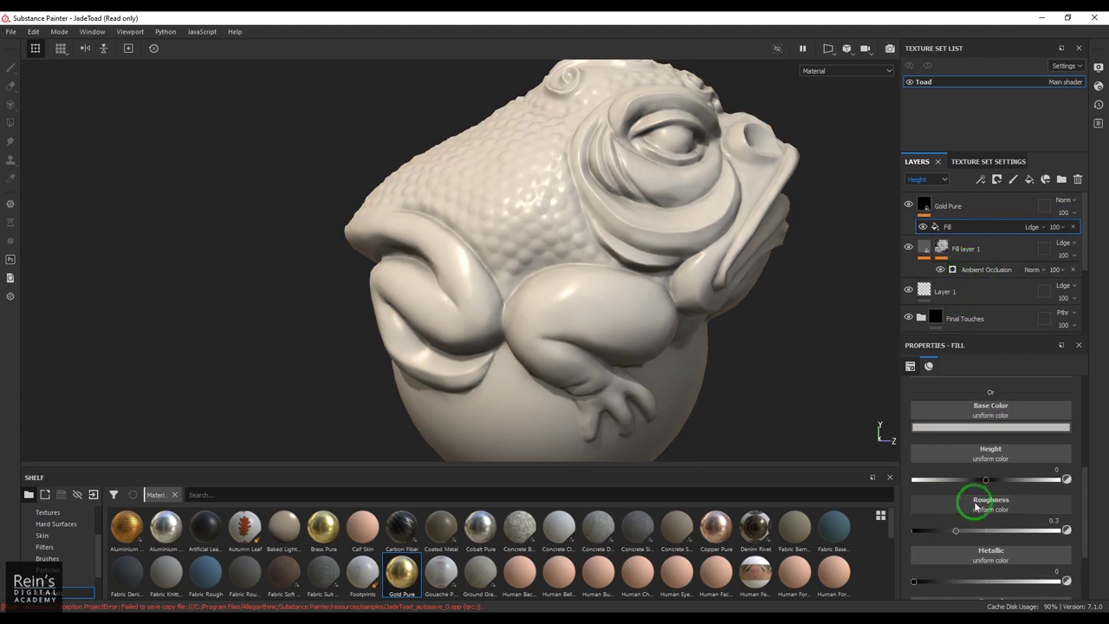
{"action": "scroll", "coordinate": [980, 471], "scroll_direction": "up", "scroll_amount": 3}
{"action": "left_click", "coordinate": [921, 451]}
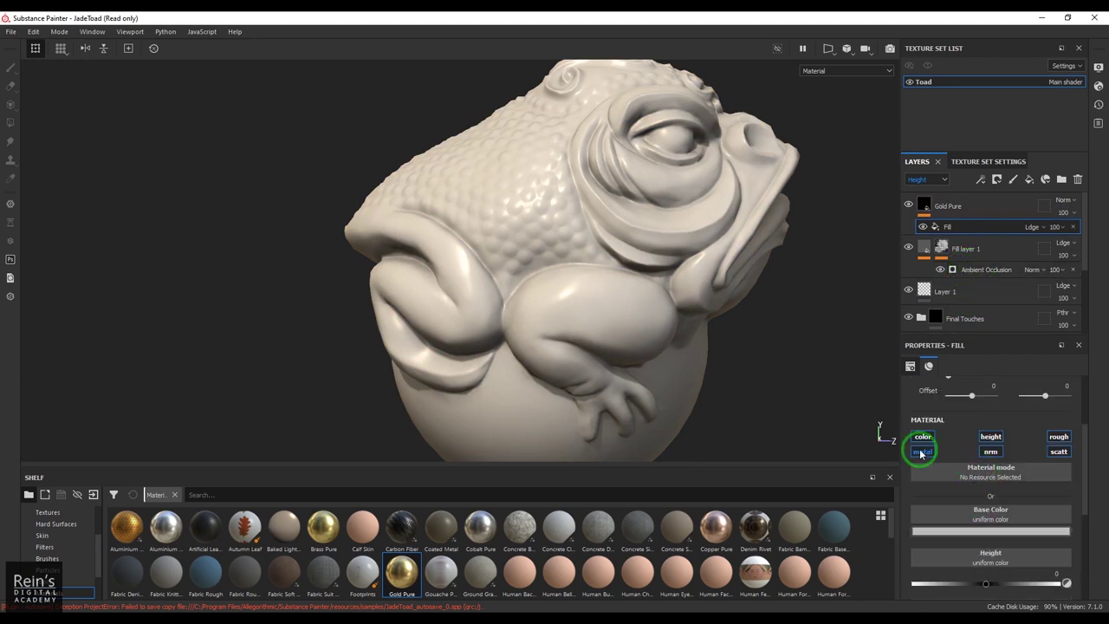
{"action": "left_click", "coordinate": [991, 451]}
{"action": "left_click", "coordinate": [1057, 441]}
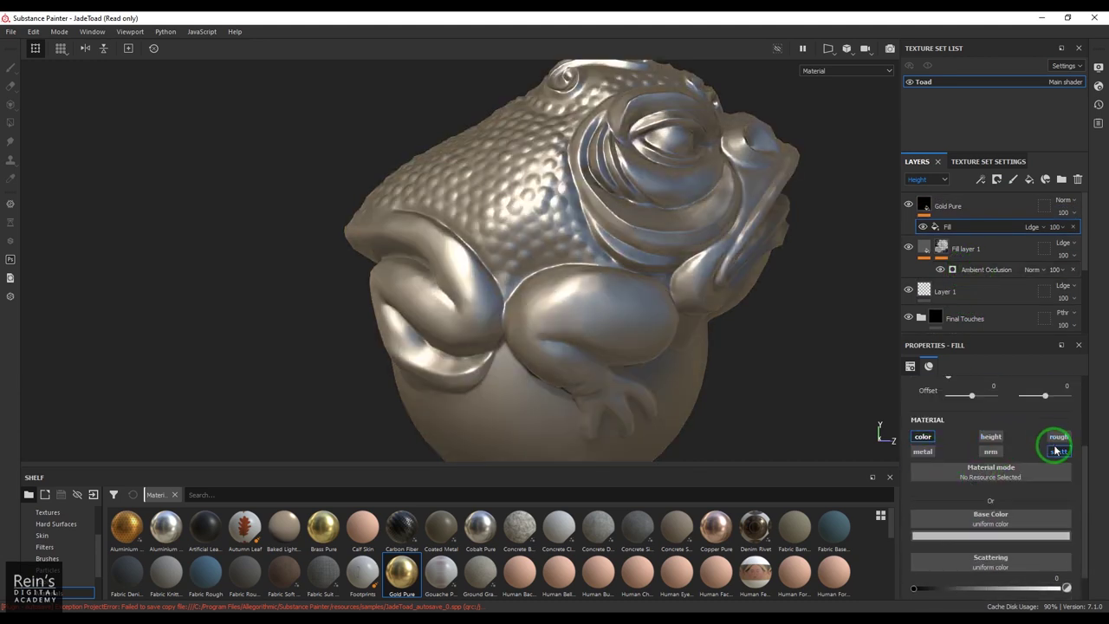
{"action": "left_click", "coordinate": [979, 529]}
{"action": "left_click", "coordinate": [992, 441]}
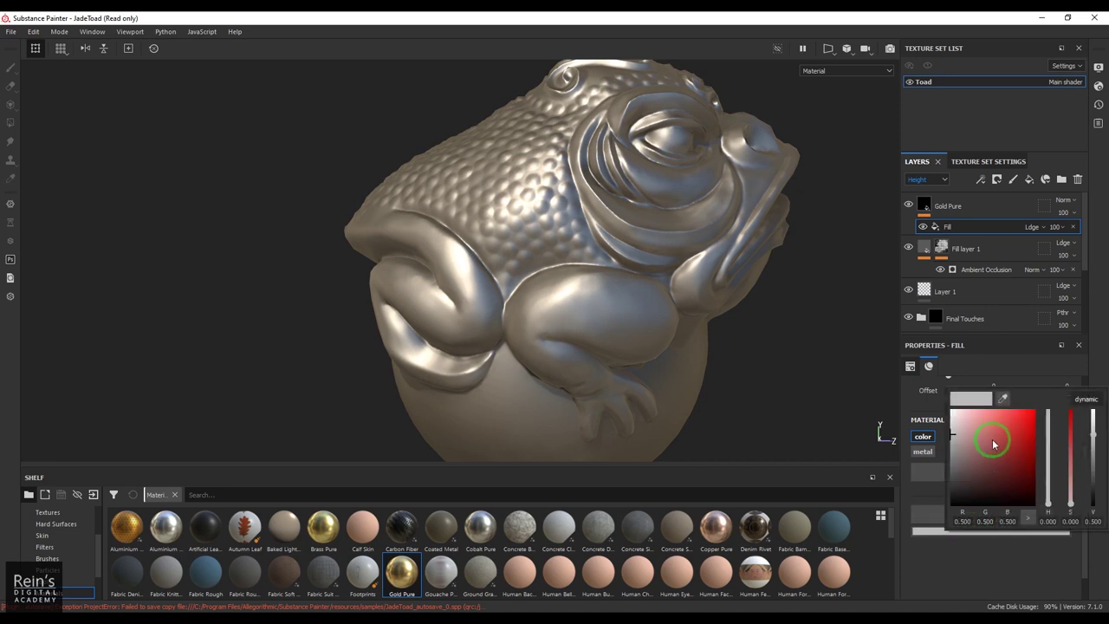
{"action": "left_click", "coordinate": [1050, 500]}
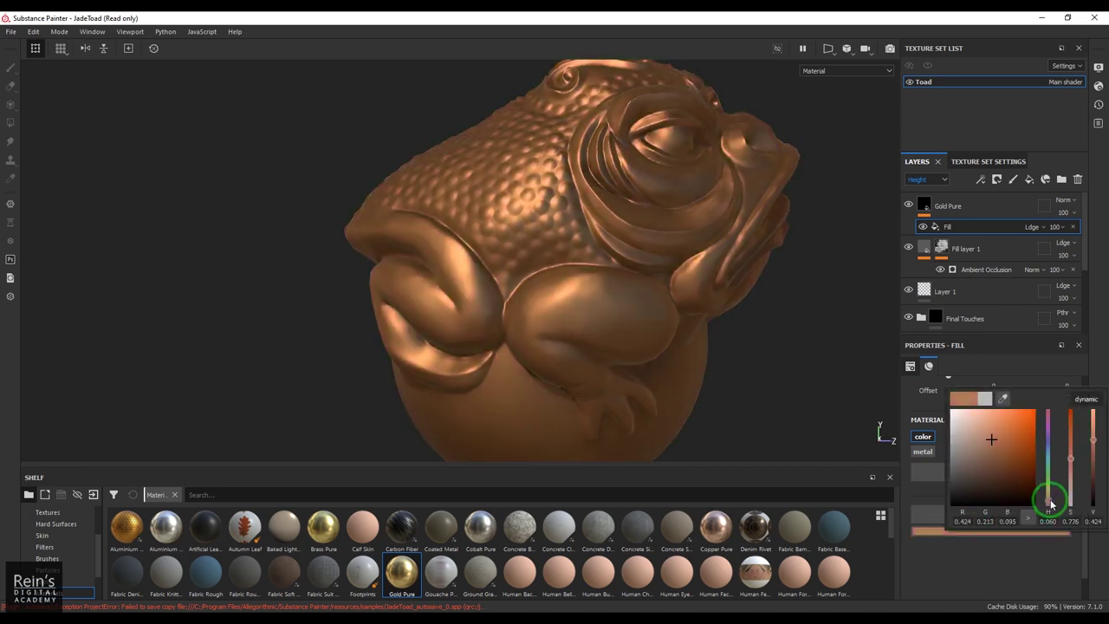
{"action": "left_click", "coordinate": [1074, 317]}
Add a second colour-only fill with metal, normal, height and roughness disabled
{"action": "left_click", "coordinate": [980, 179]}
{"action": "left_click", "coordinate": [1005, 223]}
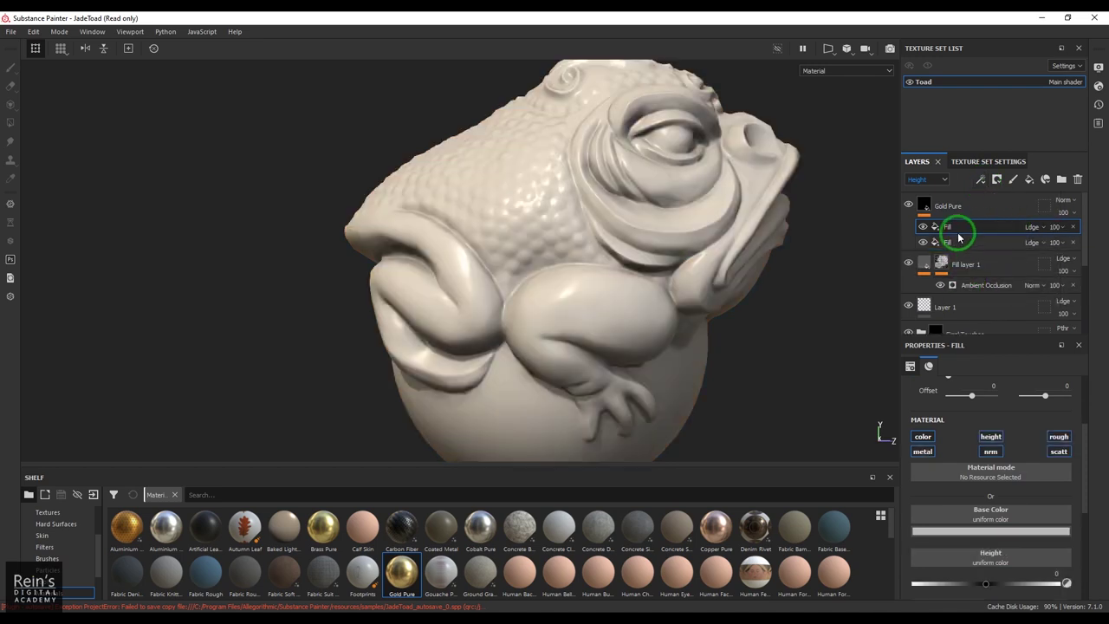
{"action": "left_click", "coordinate": [923, 452]}
{"action": "left_click", "coordinate": [990, 451]}
{"action": "left_click", "coordinate": [990, 437]}
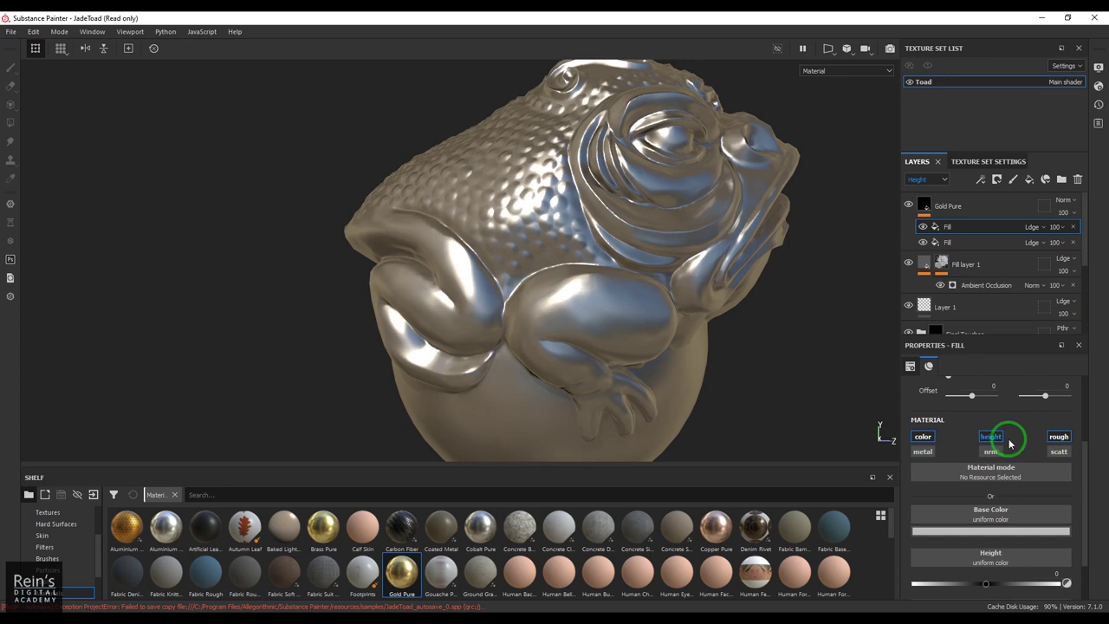
{"action": "left_click", "coordinate": [1060, 438]}
{"action": "left_click", "coordinate": [975, 512]}
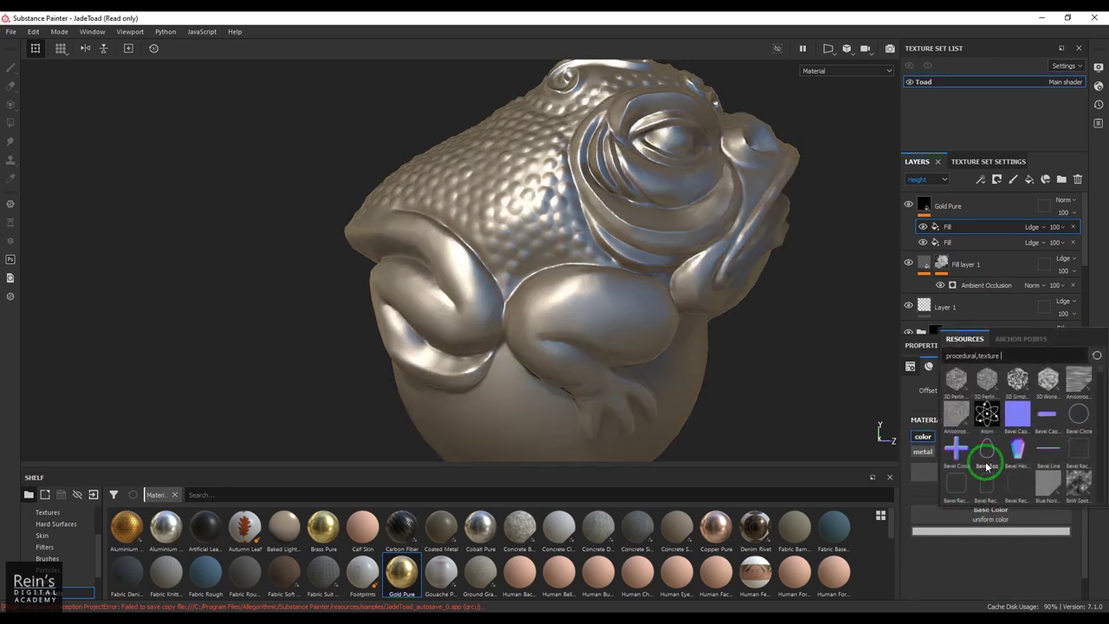
{"action": "scroll", "coordinate": [1031, 438], "scroll_direction": "down", "scroll_amount": 5}
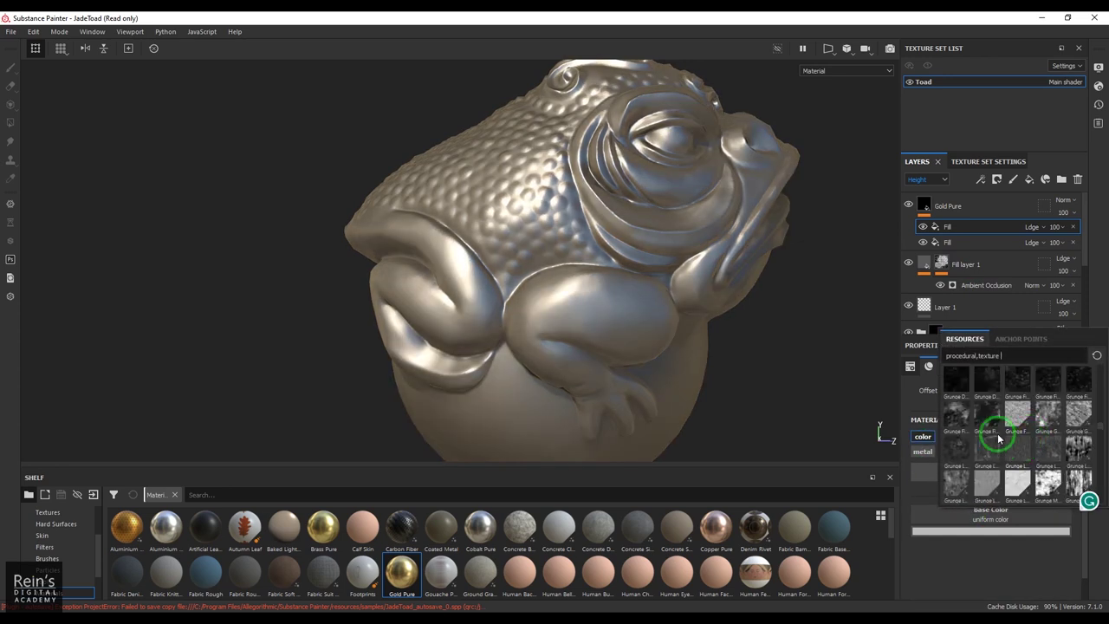
Set the fill's base colour to Grunge Galvanic Large, then Grunge Dirt Scratchy
{"action": "left_click", "coordinate": [1049, 414]}
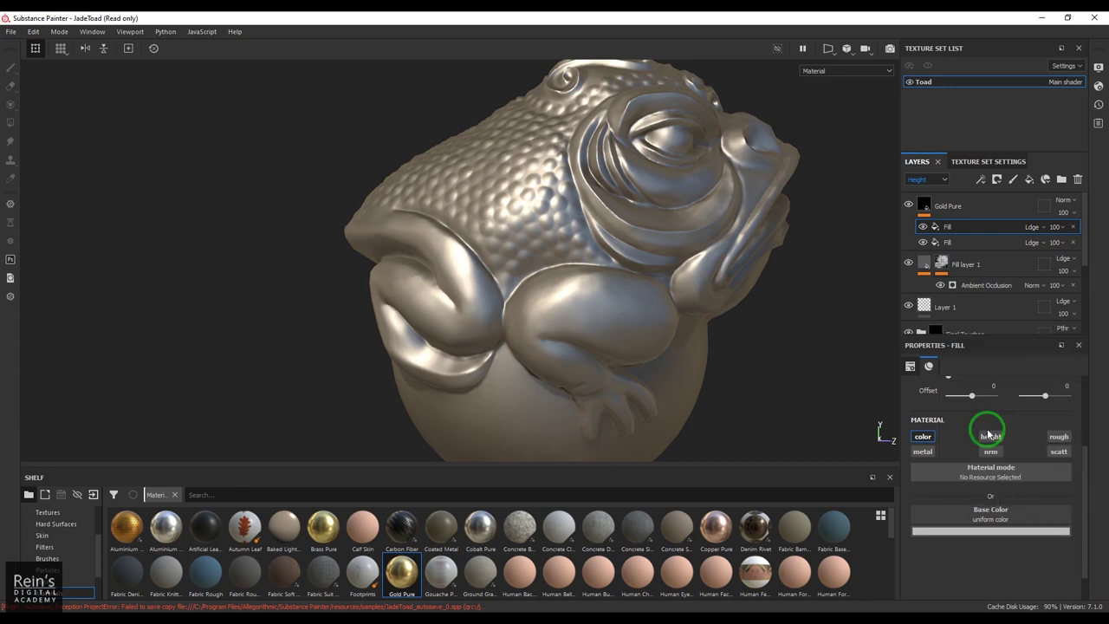
{"action": "left_click", "coordinate": [998, 512]}
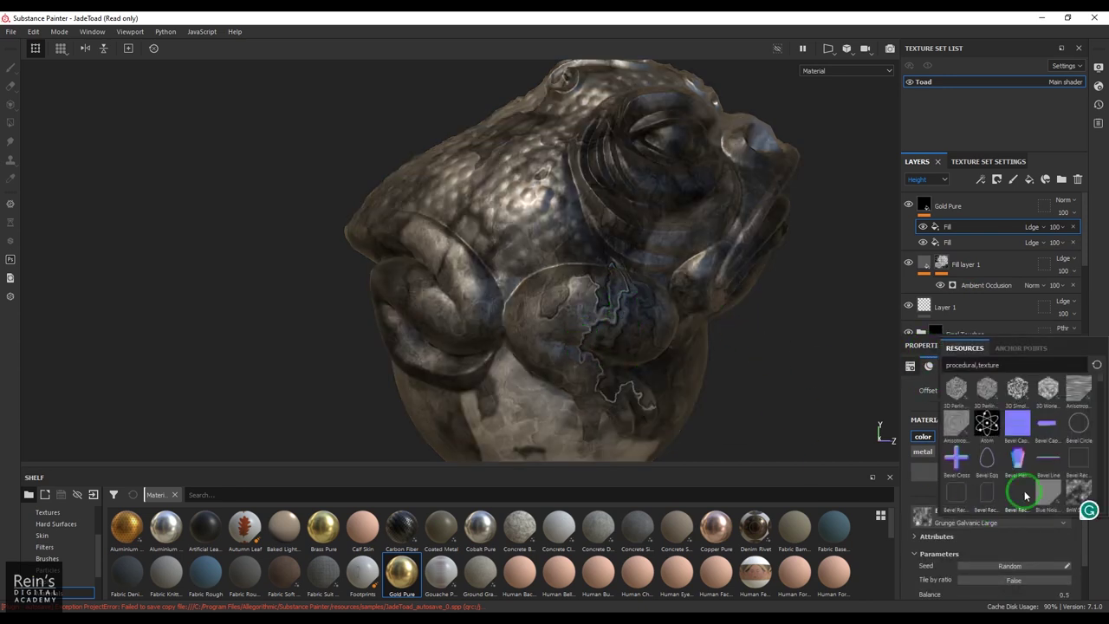
{"action": "scroll", "coordinate": [1027, 459], "scroll_direction": "down", "scroll_amount": 5}
{"action": "scroll", "coordinate": [1035, 457], "scroll_direction": "down", "scroll_amount": 6}
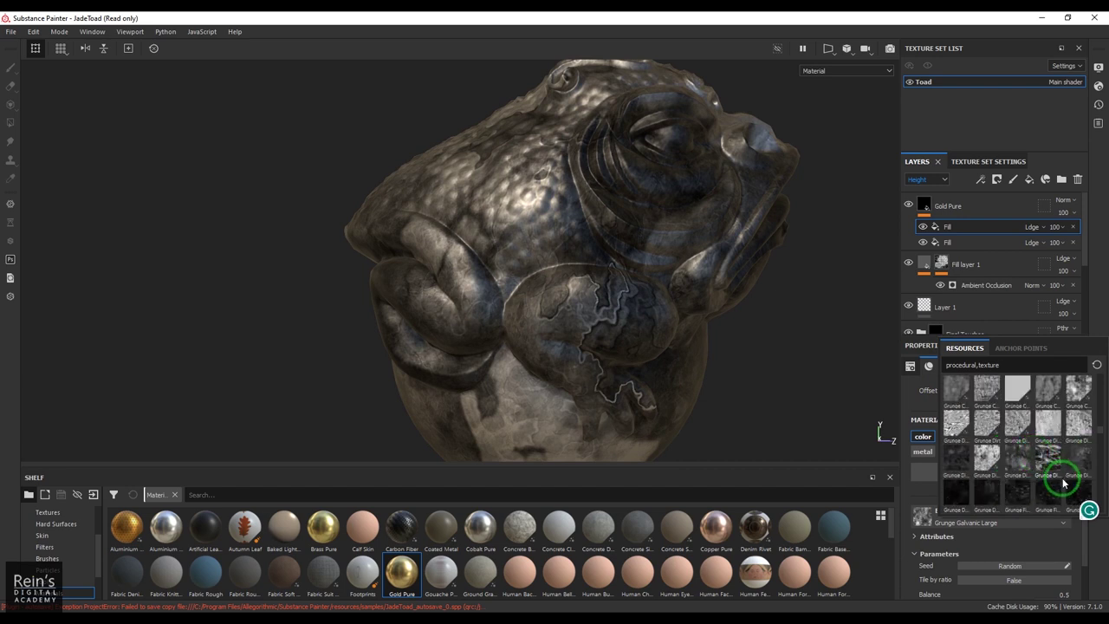
{"action": "left_click", "coordinate": [1018, 455]}
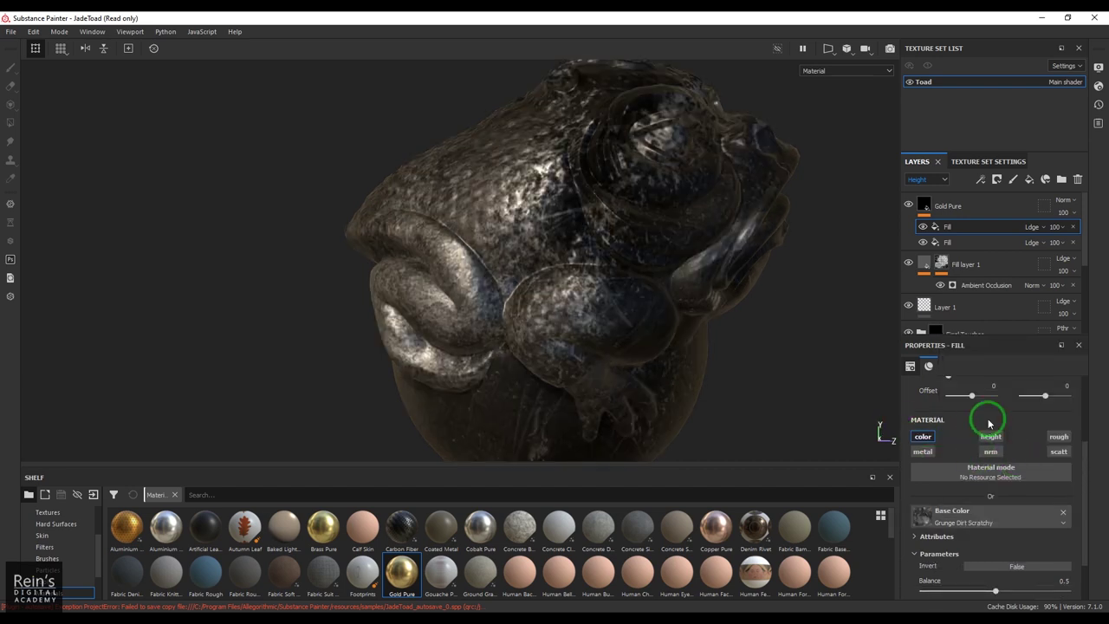
View base colour blending, set the grunge fill to Multiply and lower opacity to about 67
{"action": "left_click", "coordinate": [1035, 228]}
{"action": "left_click", "coordinate": [921, 181]}
{"action": "left_click", "coordinate": [921, 191]}
{"action": "left_click", "coordinate": [1035, 227]}
{"action": "left_click", "coordinate": [1052, 289]}
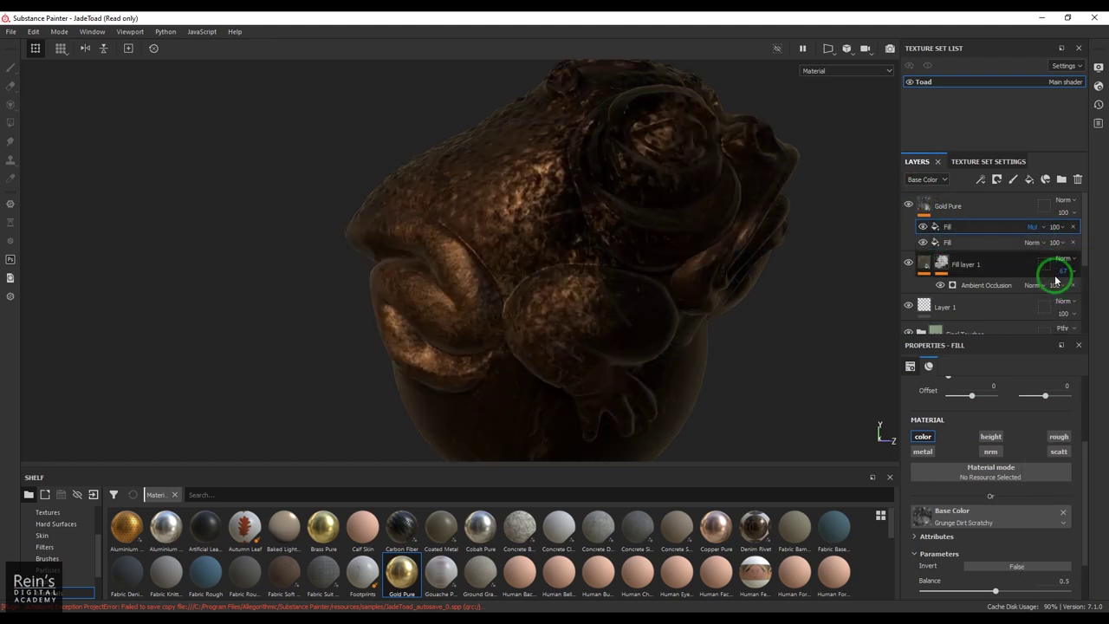
{"action": "left_click_drag", "start_coordinate": [1054, 232], "coordinate": [1098, 249]}
Cycle through other blend modes on the grunge fill to preview them
{"action": "left_click", "coordinate": [1033, 226]}
{"action": "left_click", "coordinate": [1038, 246]}
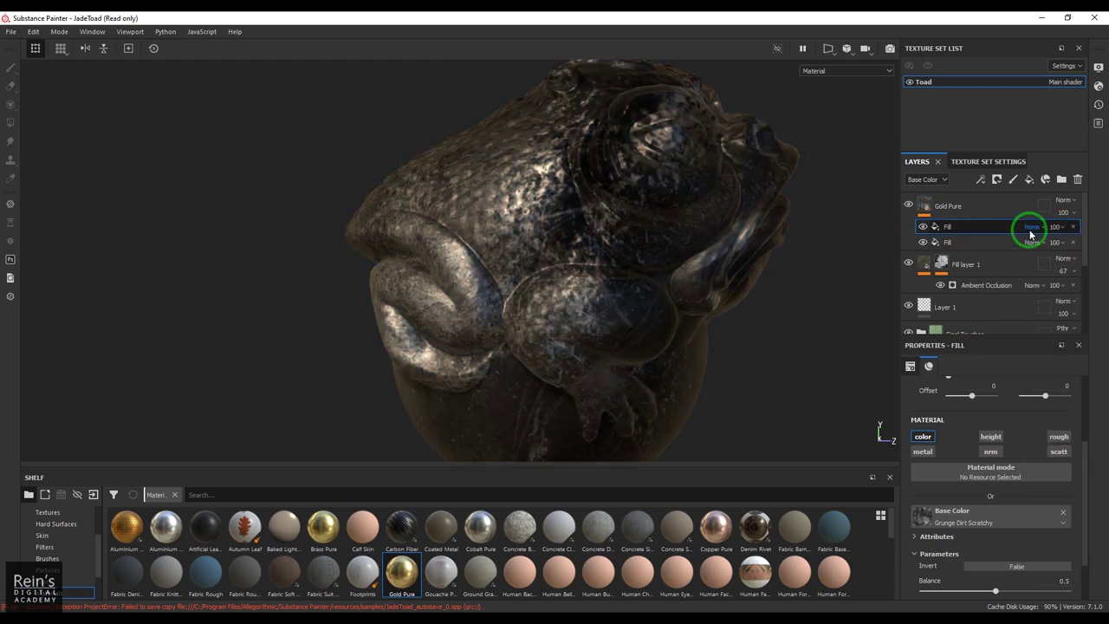
{"action": "scroll", "coordinate": [1031, 227], "scroll_direction": "down", "scroll_amount": 3}
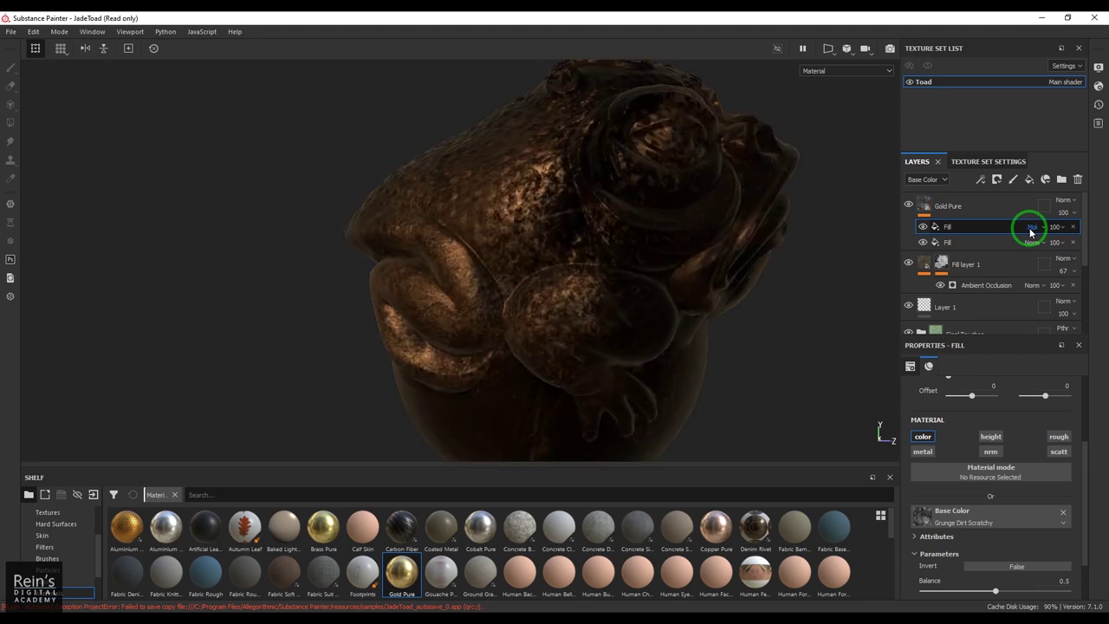
{"action": "scroll", "coordinate": [1031, 227], "scroll_direction": "down", "scroll_amount": 4}
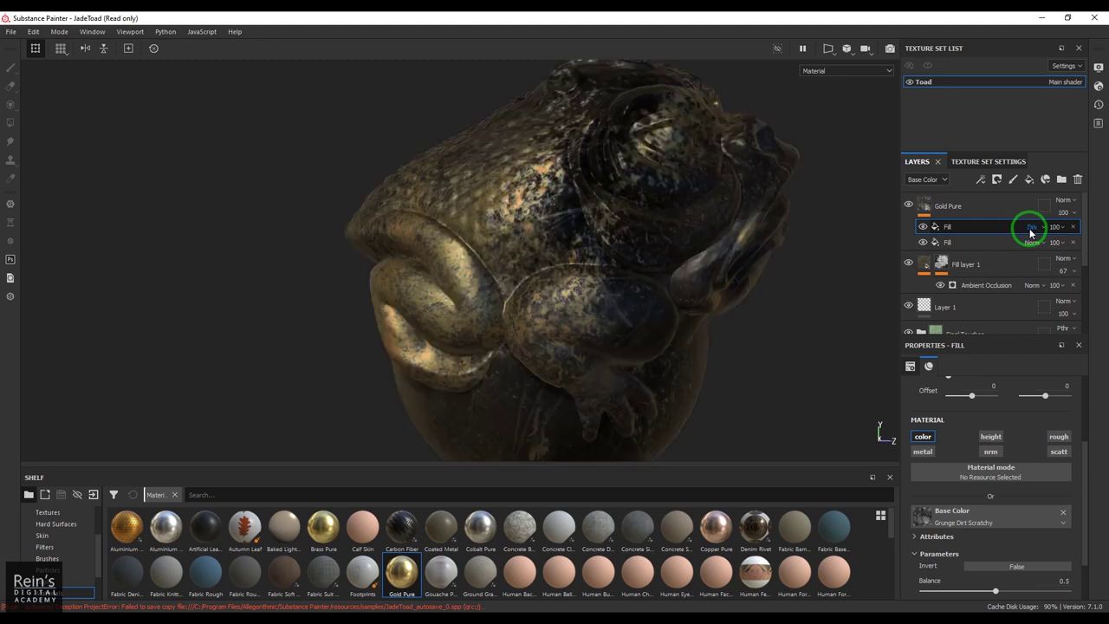
{"action": "scroll", "coordinate": [1031, 230], "scroll_direction": "down", "scroll_amount": 4}
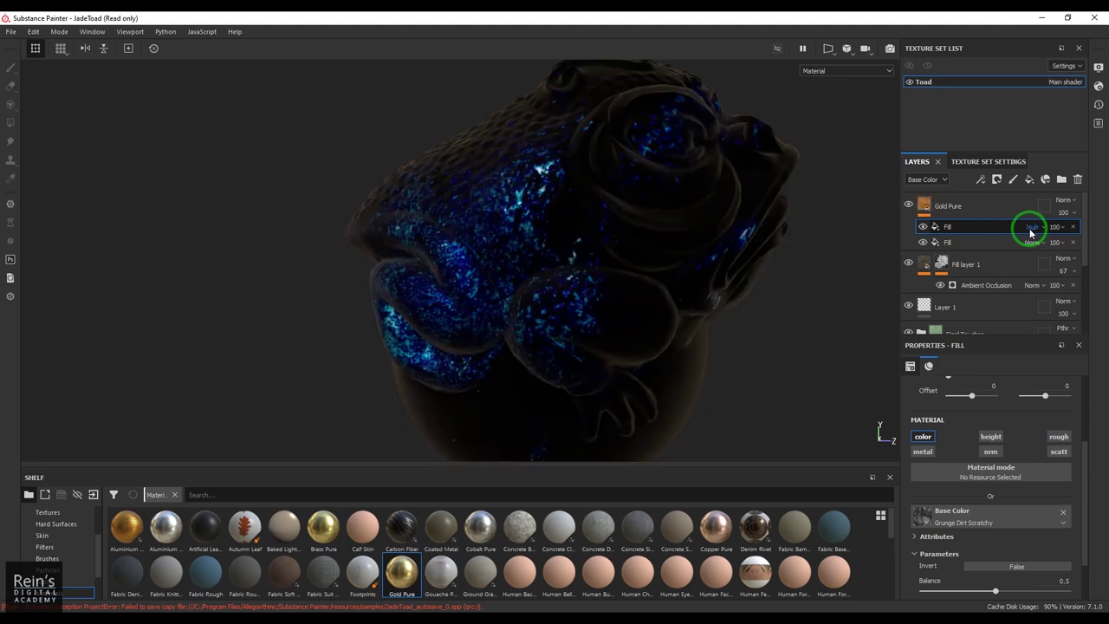
{"action": "scroll", "coordinate": [1031, 227], "scroll_direction": "down", "scroll_amount": 1}
{"action": "scroll", "coordinate": [1031, 227], "scroll_direction": "down", "scroll_amount": 1}
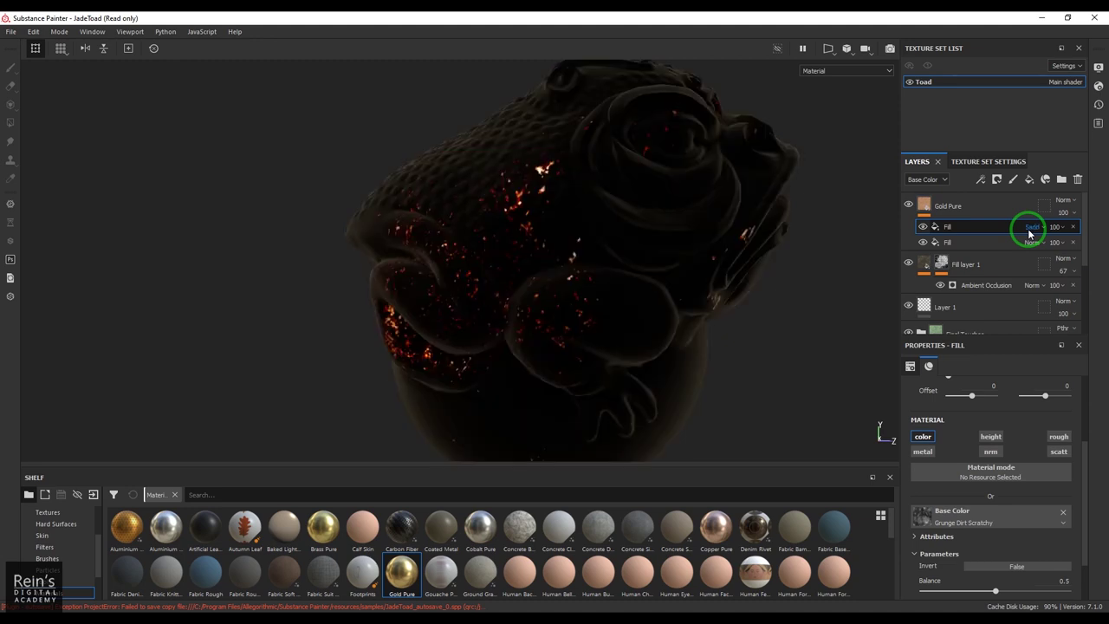
{"action": "scroll", "coordinate": [1029, 232], "scroll_direction": "down", "scroll_amount": 3}
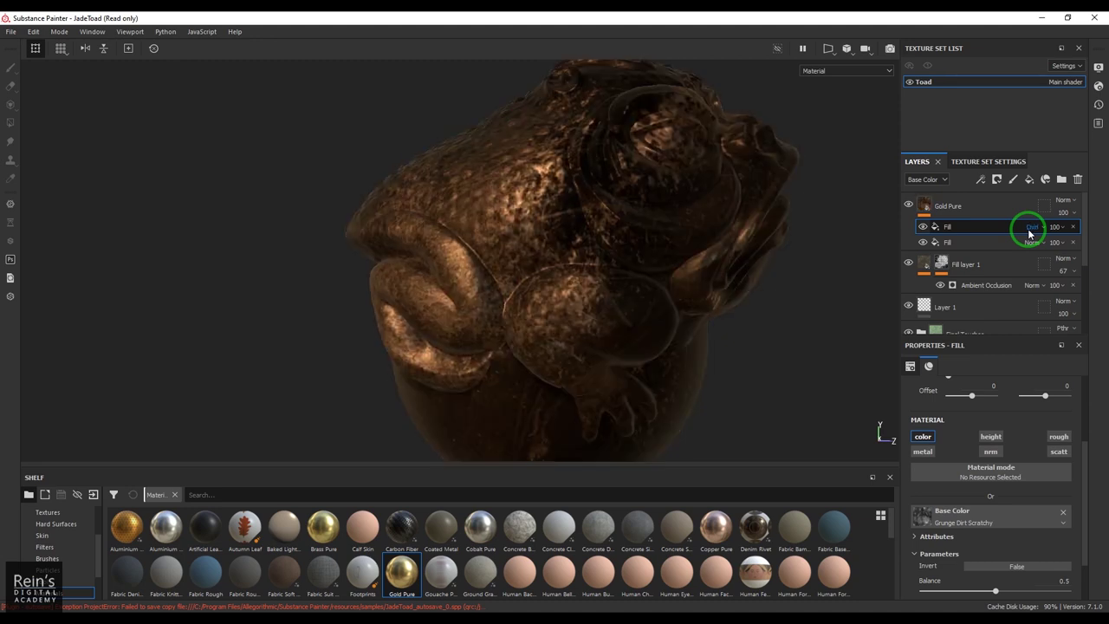
Set the grunge fill to Multiply at 78 opacity
{"action": "left_click", "coordinate": [1031, 227]}
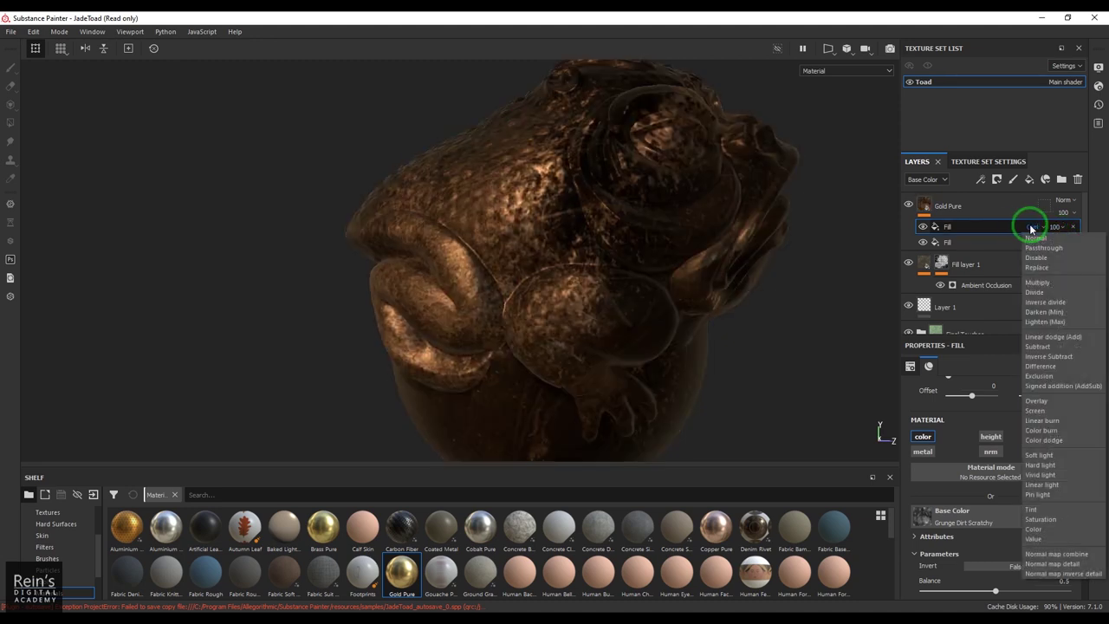
{"action": "left_click", "coordinate": [1040, 281]}
{"action": "left_click", "coordinate": [1056, 227]}
{"action": "left_click_drag", "start_coordinate": [1054, 236], "coordinate": [1090, 254]}
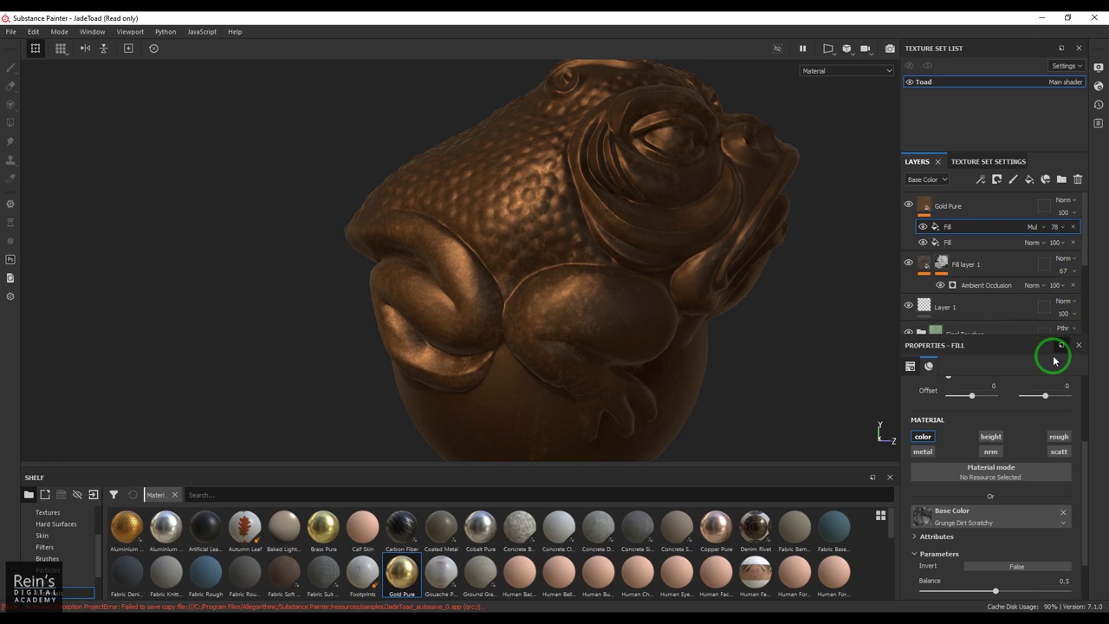
Give the second fill a lighter pale peach base colour for a brushed-copper look
{"action": "left_click", "coordinate": [971, 242]}
{"action": "left_click", "coordinate": [991, 531]}
{"action": "left_click", "coordinate": [979, 425]}
{"action": "left_click_drag", "start_coordinate": [979, 424], "coordinate": [978, 419]}
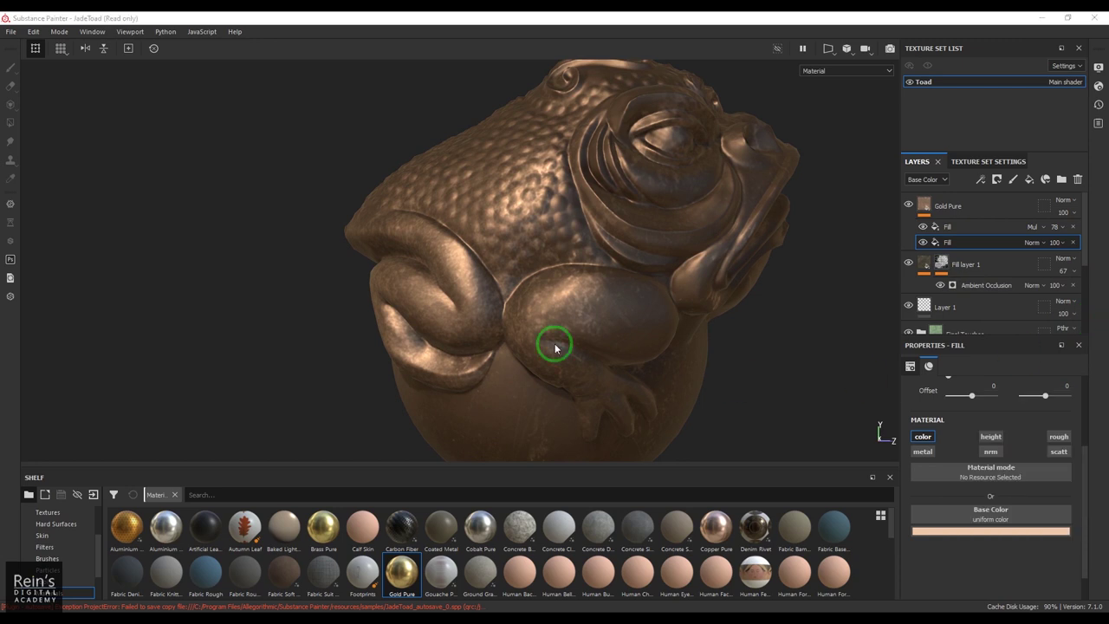
{"action": "left_click_drag", "start_coordinate": [487, 339], "coordinate": [651, 372], "text": "alt"}
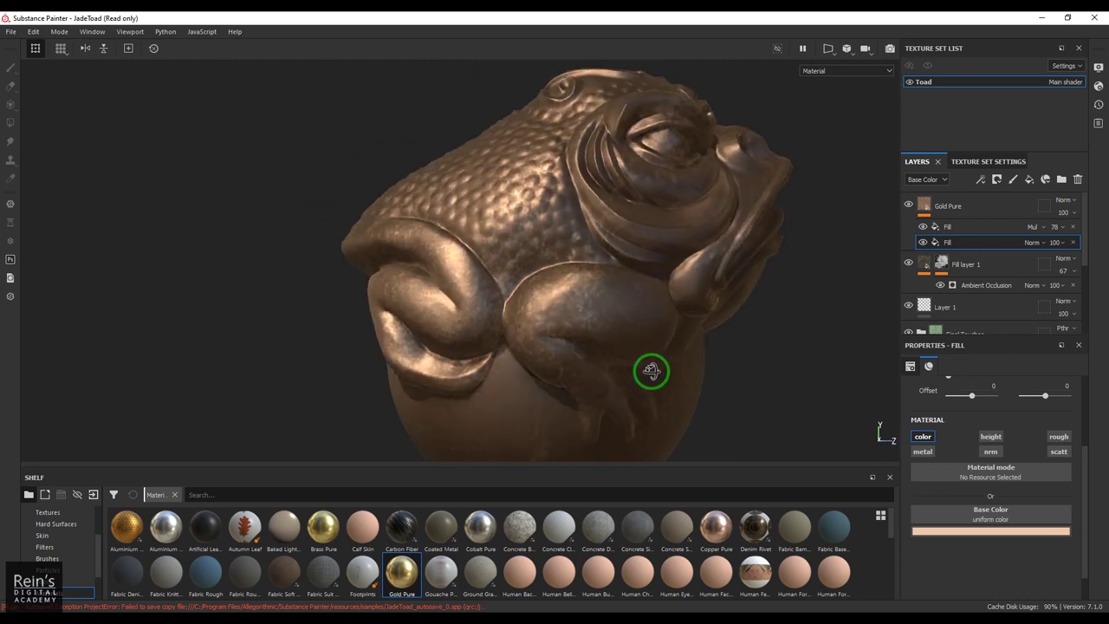
{"action": "left_click", "coordinate": [986, 213]}
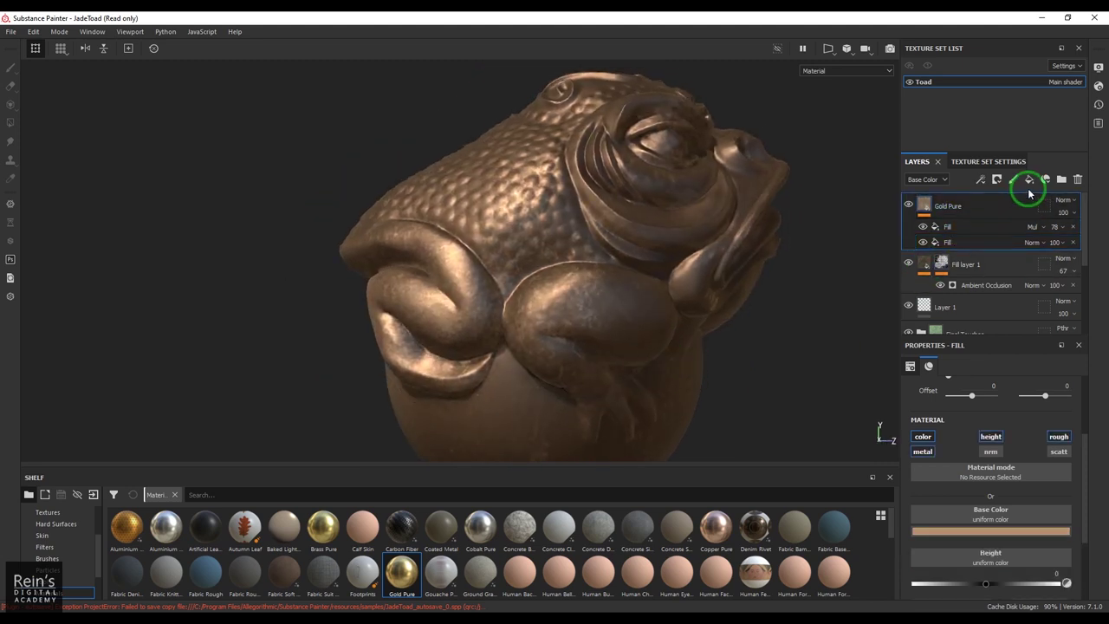
Add a new fill layer on top, turn off its metal channel and give it a mint-green base colour
{"action": "left_click", "coordinate": [1029, 185]}
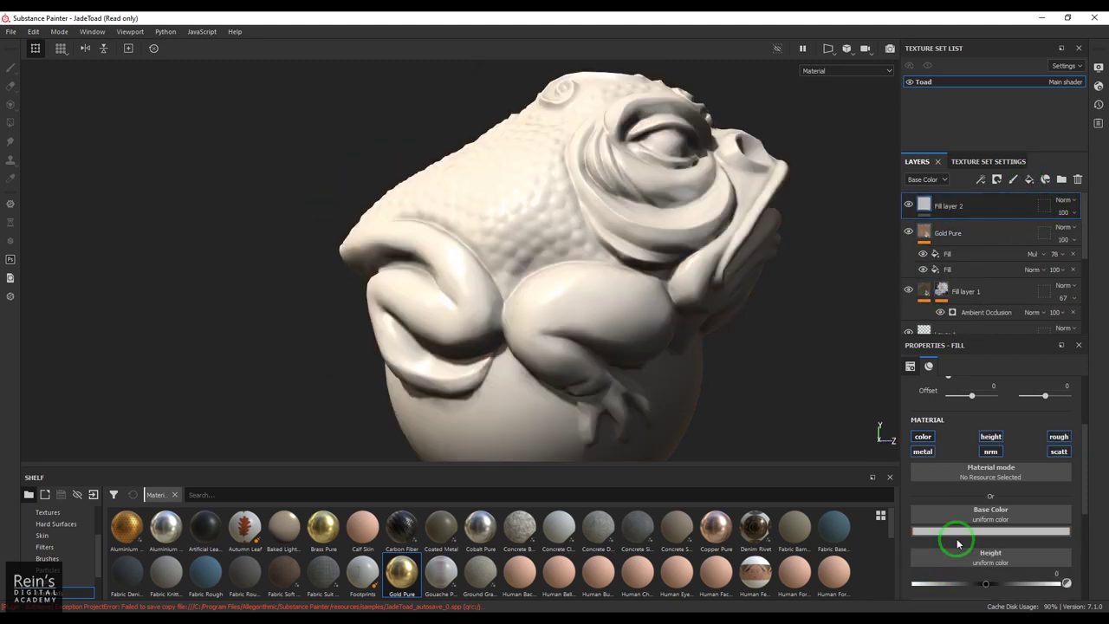
{"action": "left_click", "coordinate": [926, 451]}
{"action": "left_click", "coordinate": [969, 532]}
{"action": "left_click", "coordinate": [983, 418]}
{"action": "left_click", "coordinate": [1046, 466]}
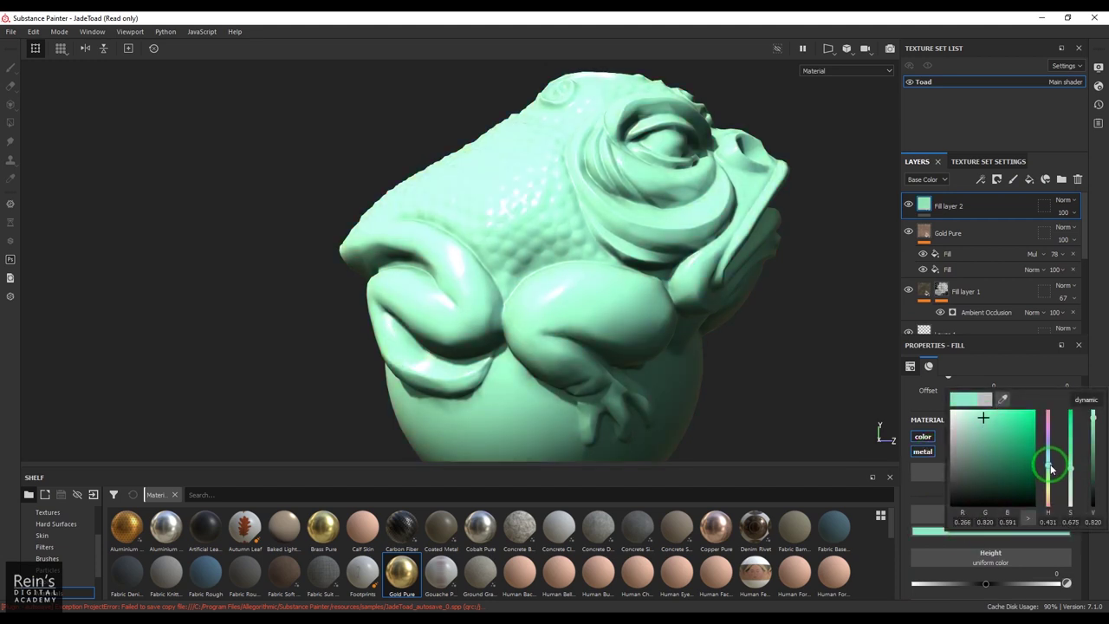
{"action": "left_click", "coordinate": [1090, 361]}
Disable the normal channel, darken the base colour to jade green (0.151/0.376/0.283) and set roughness to 1
{"action": "left_click", "coordinate": [1059, 451]}
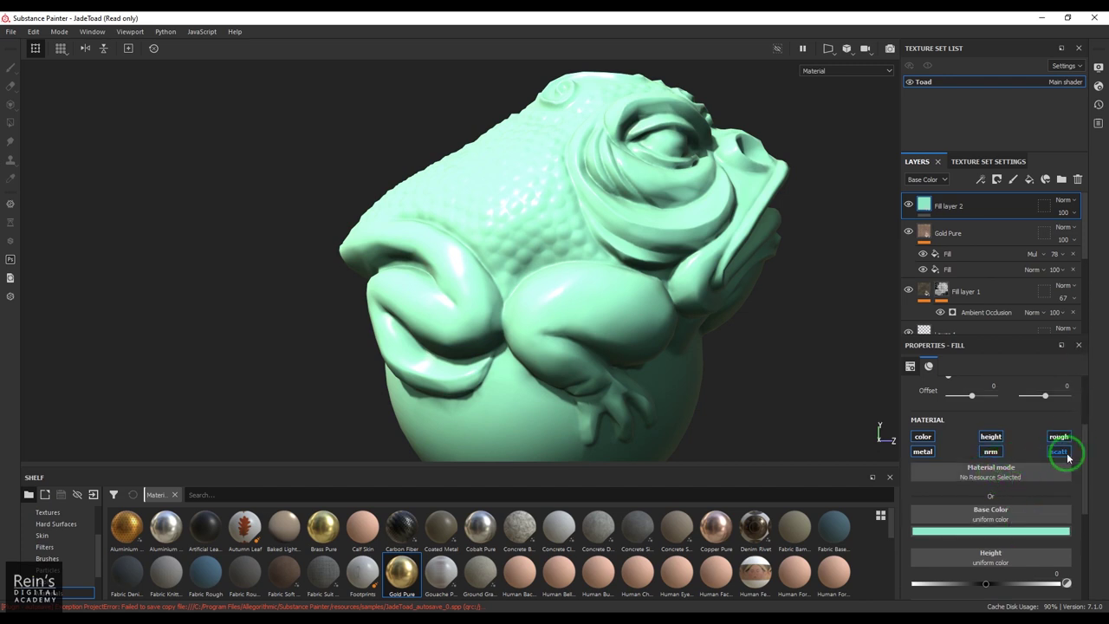
{"action": "left_click", "coordinate": [1058, 452]}
{"action": "left_click", "coordinate": [991, 454]}
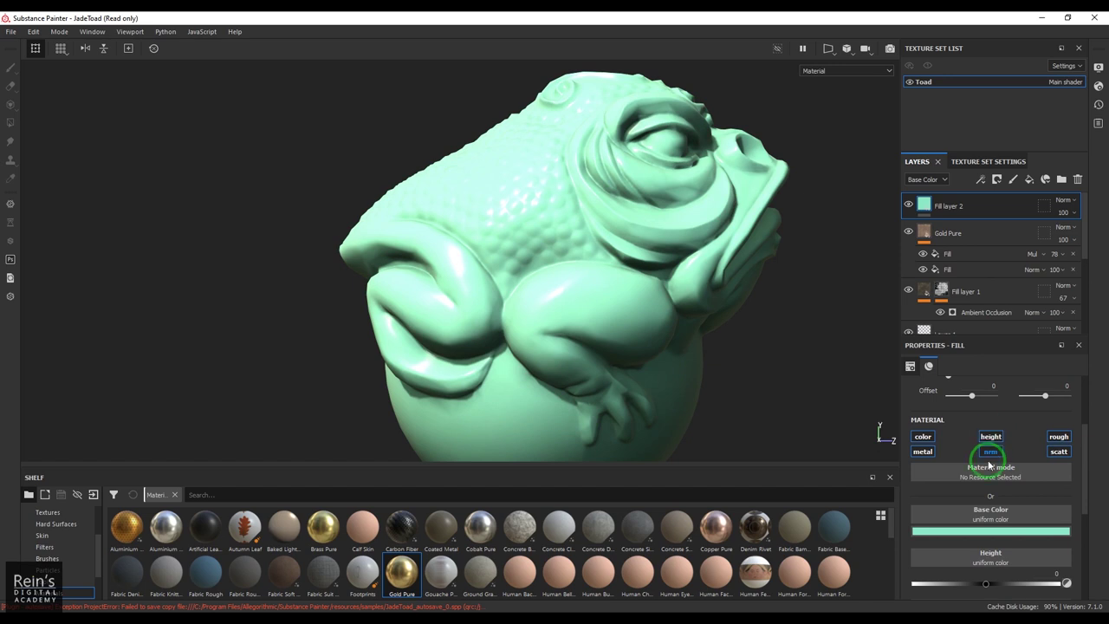
{"action": "left_click", "coordinate": [983, 528]}
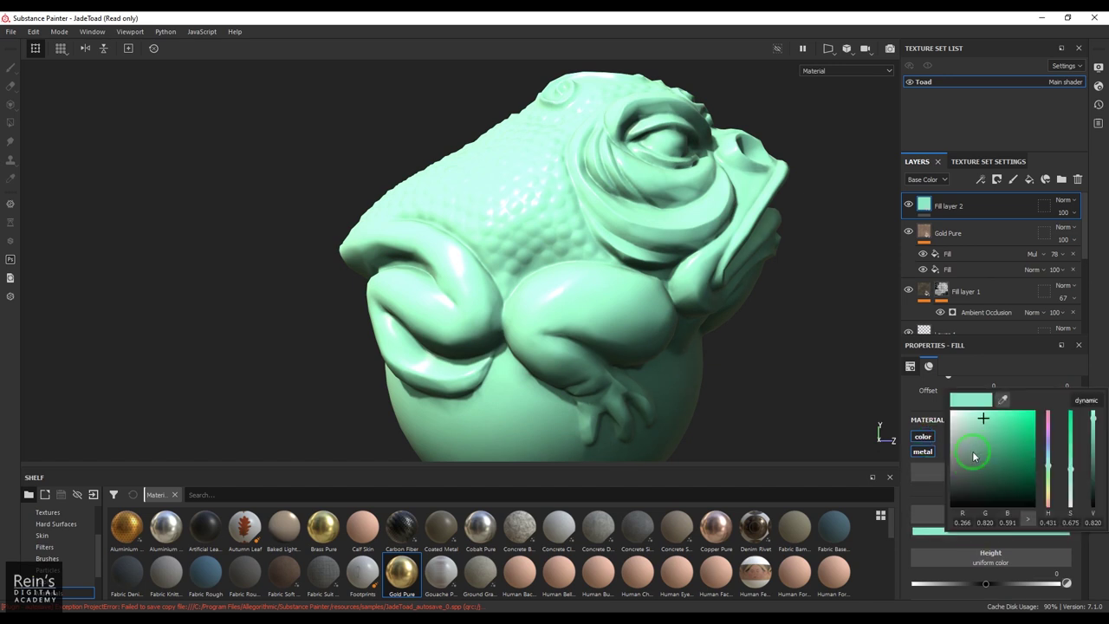
{"action": "left_click", "coordinate": [973, 457]}
{"action": "left_click", "coordinate": [1054, 374]}
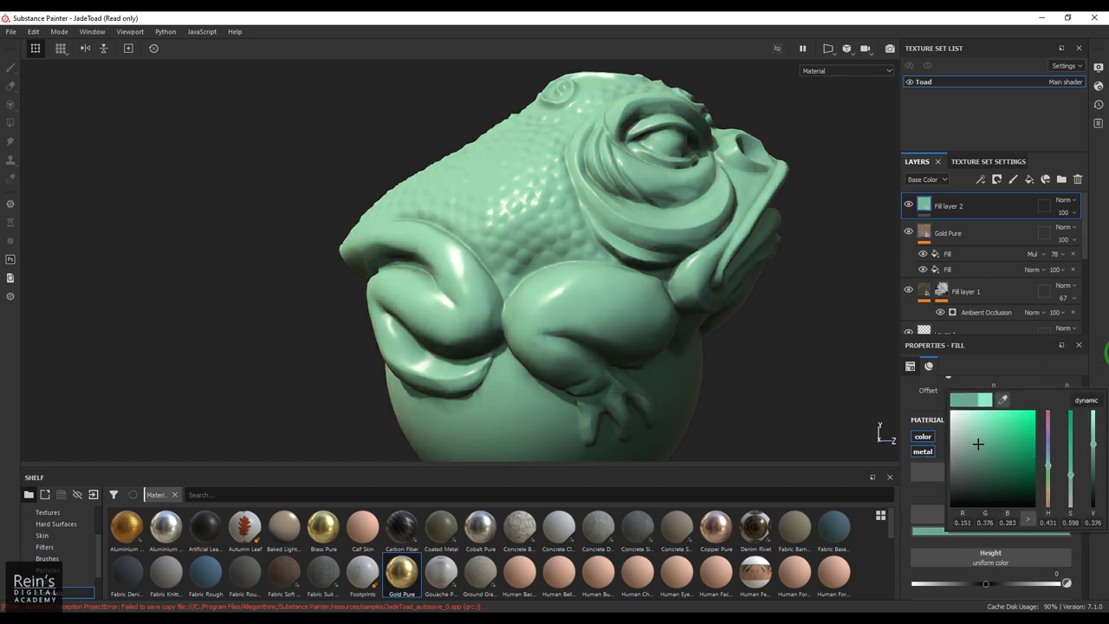
{"action": "left_click", "coordinate": [1102, 354]}
{"action": "left_click_drag", "start_coordinate": [1097, 448], "coordinate": [1086, 525]}
{"action": "left_click_drag", "start_coordinate": [990, 454], "coordinate": [1065, 456]}
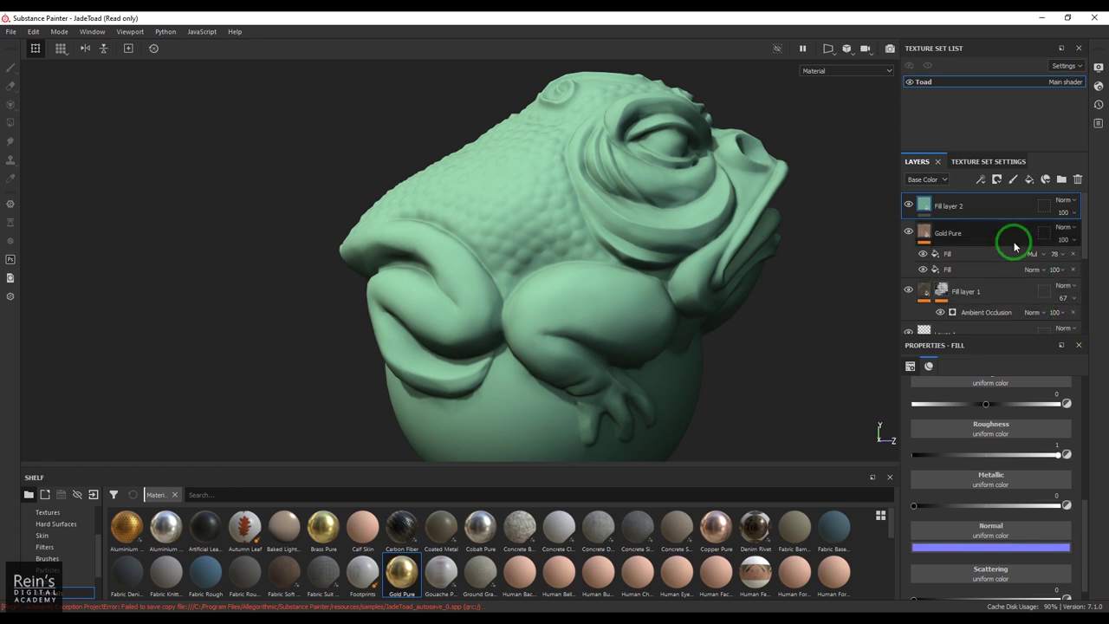
{"action": "left_click", "coordinate": [998, 182]}
Give the jade fill layer a white mask driven by an Ambient Occlusion generator
{"action": "left_click", "coordinate": [1005, 221]}
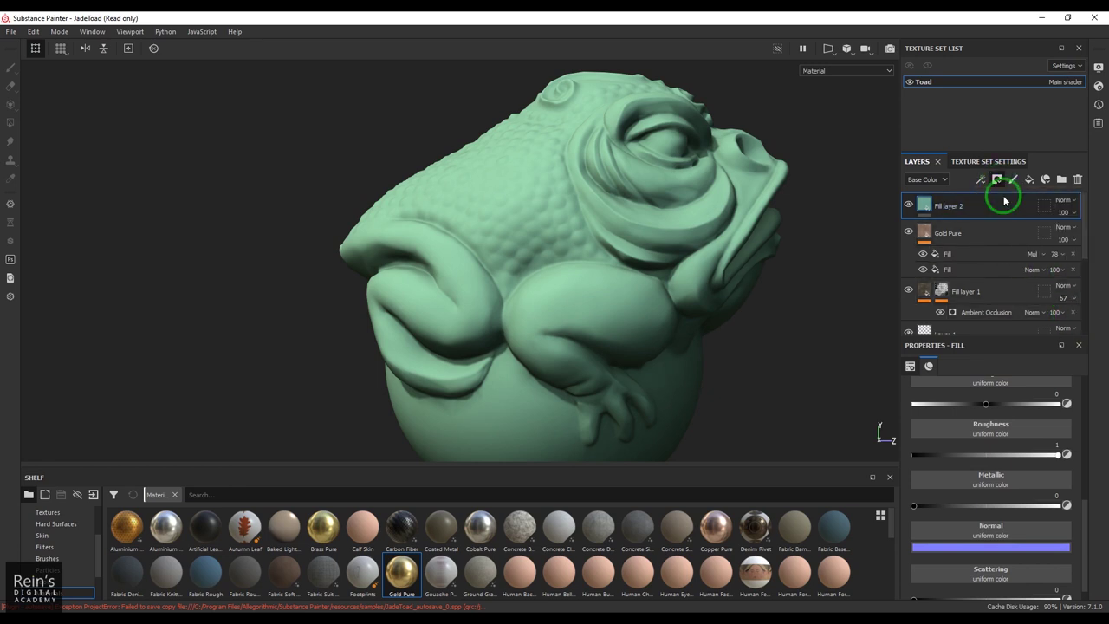
{"action": "left_click", "coordinate": [980, 180]}
{"action": "left_click", "coordinate": [987, 198]}
{"action": "left_click", "coordinate": [971, 392]}
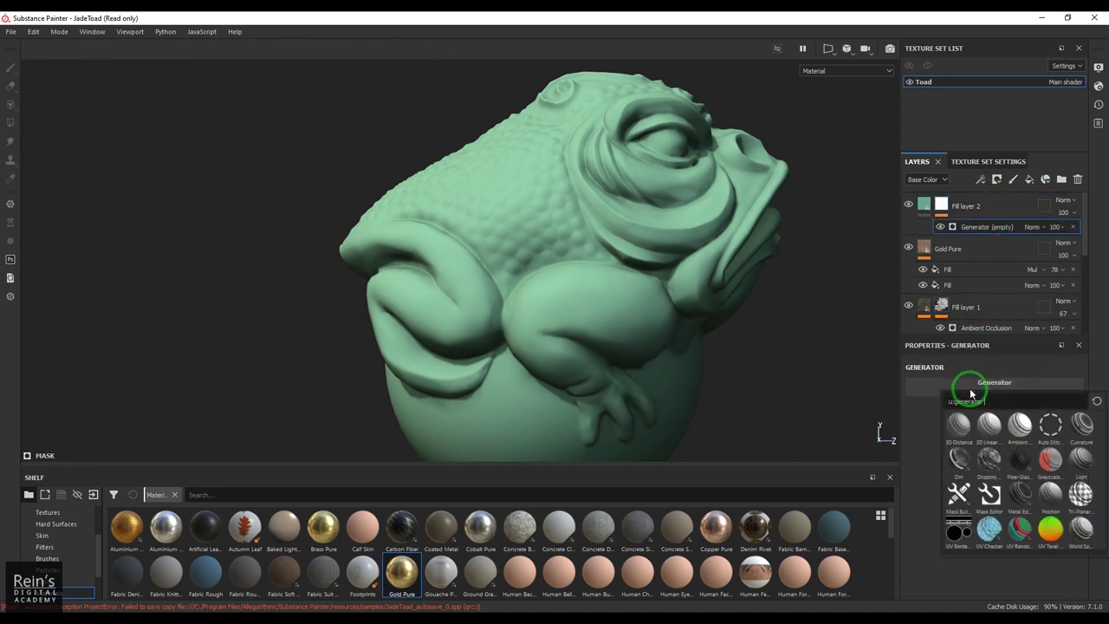
{"action": "left_click", "coordinate": [1015, 426]}
Invert the AO generator and set its Global Balance to 0.14 so green fills the crevices
{"action": "left_click", "coordinate": [1005, 436]}
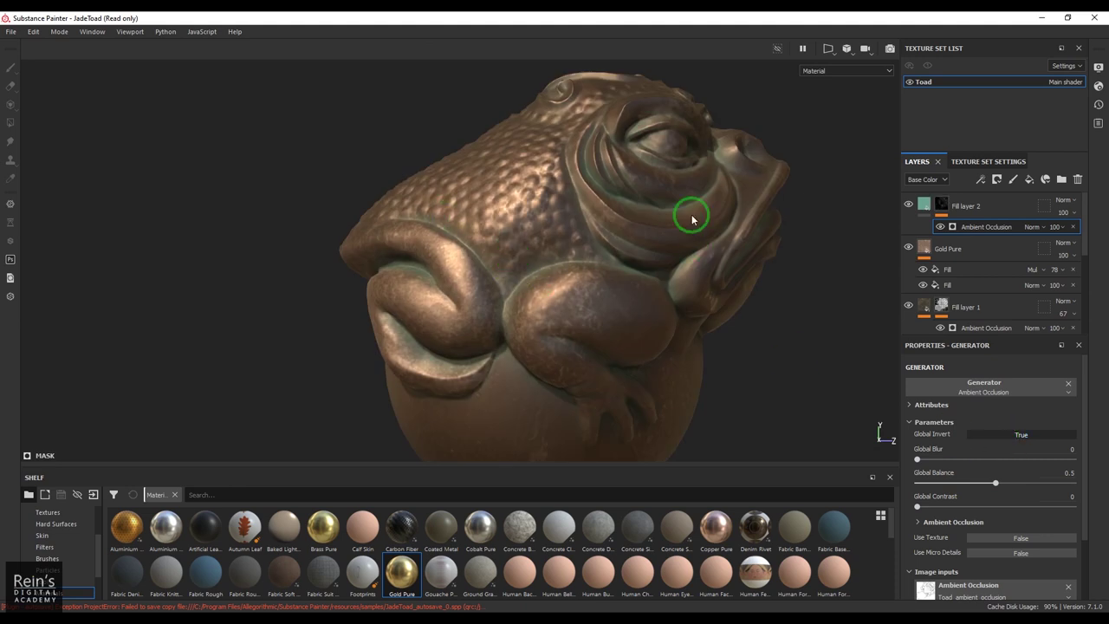
{"action": "left_click_drag", "start_coordinate": [995, 482], "coordinate": [935, 490]}
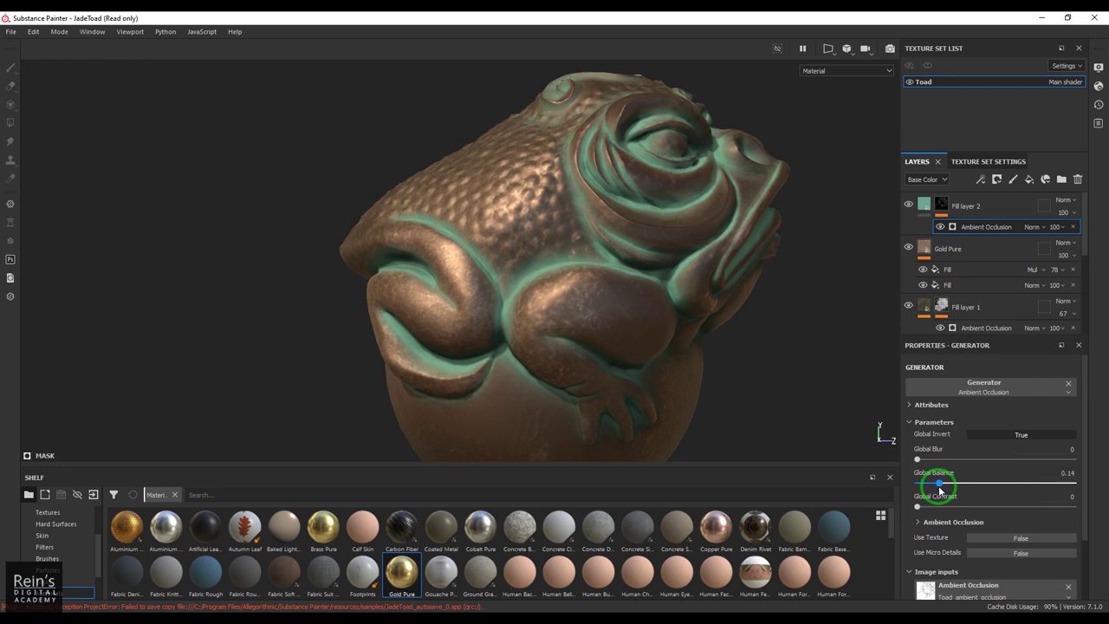
{"action": "left_click_drag", "start_coordinate": [611, 282], "coordinate": [683, 363], "text": "alt"}
{"action": "mouse_move", "coordinate": [684, 363]}
{"action": "right_mouse_down", "text": "shift"}
{"action": "mouse_move", "coordinate": [771, 364]}
{"action": "mouse_move", "coordinate": [695, 373]}
{"action": "right_mouse_up", "text": "shift"}
{"action": "left_click_drag", "start_coordinate": [695, 373], "coordinate": [715, 387], "text": "alt"}
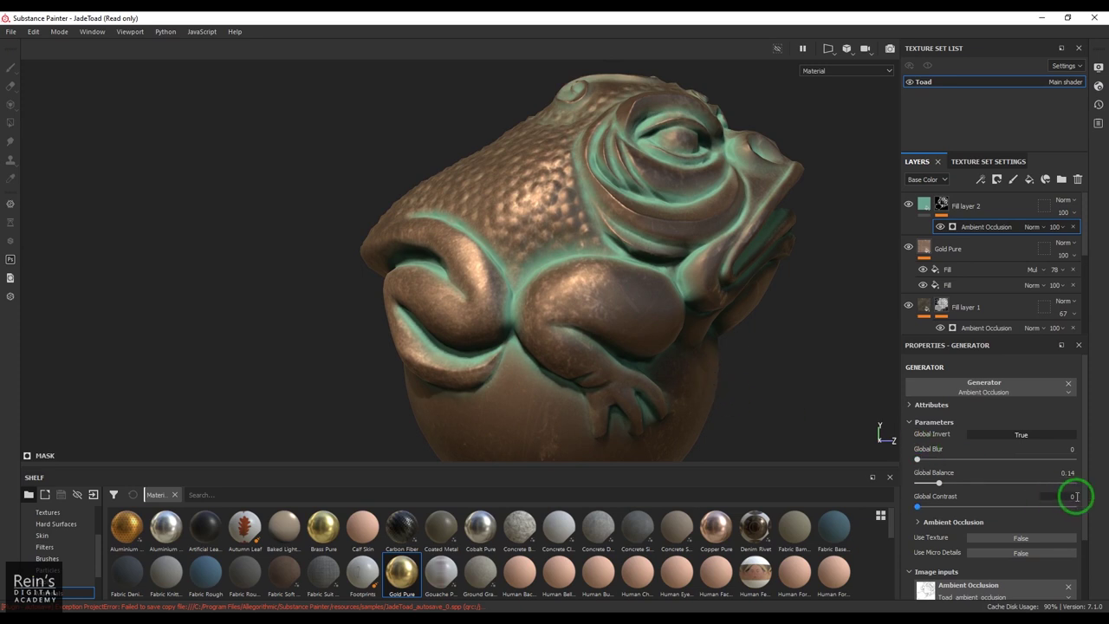
{"action": "left_click", "coordinate": [1012, 537]}
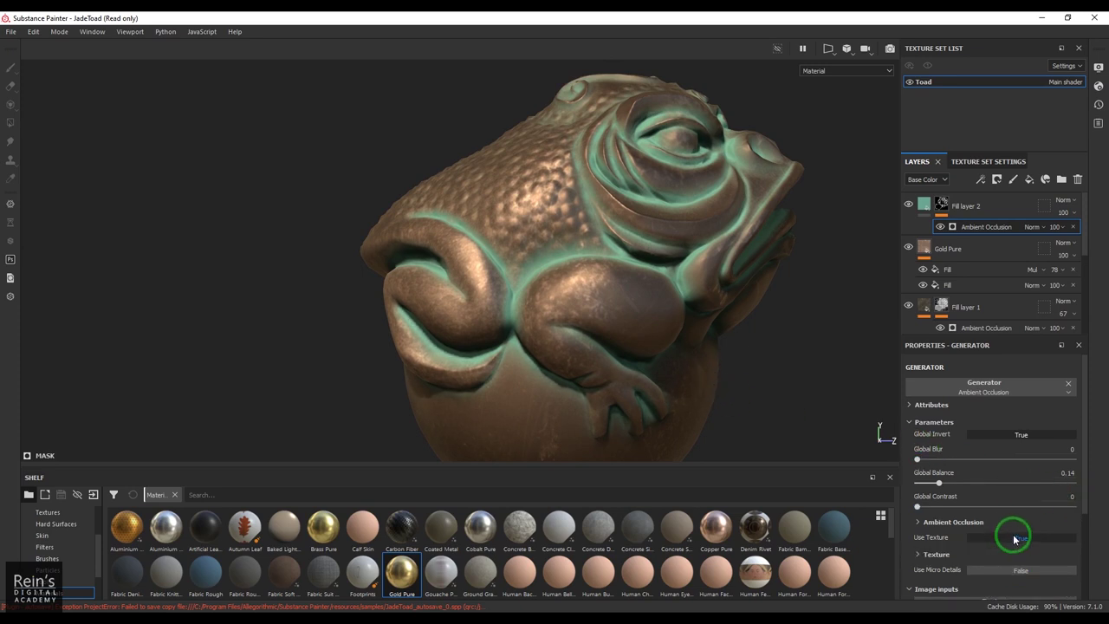
{"action": "scroll", "coordinate": [1014, 538], "scroll_direction": "down", "scroll_amount": 3}
{"action": "left_click", "coordinate": [1003, 520]}
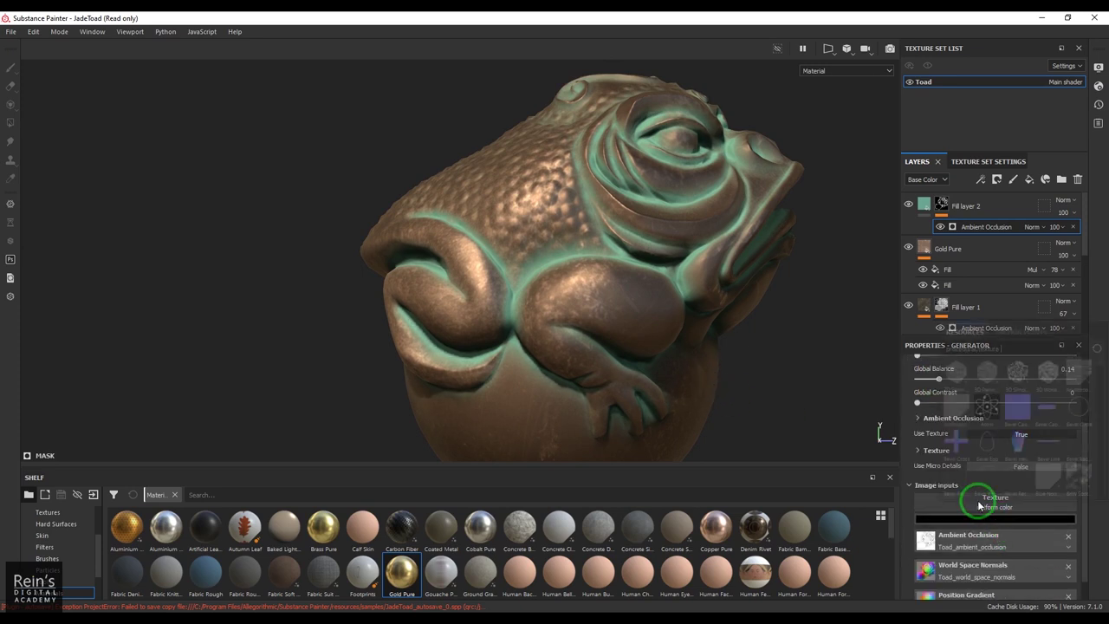
{"action": "scroll", "coordinate": [1032, 437], "scroll_direction": "down", "scroll_amount": 5}
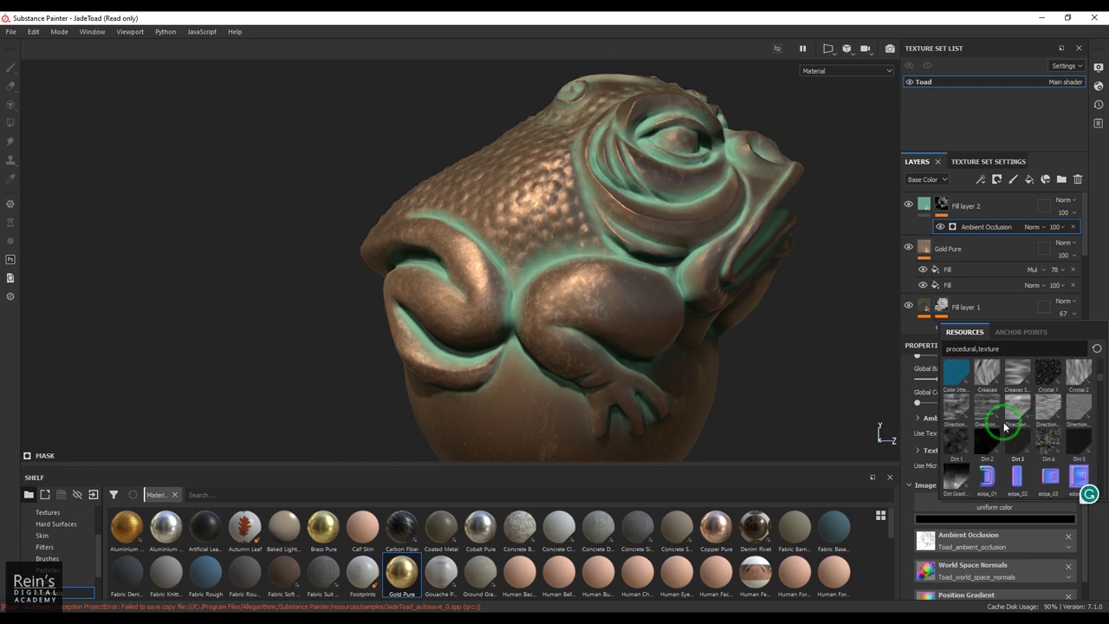
{"action": "left_click", "coordinate": [987, 403]}
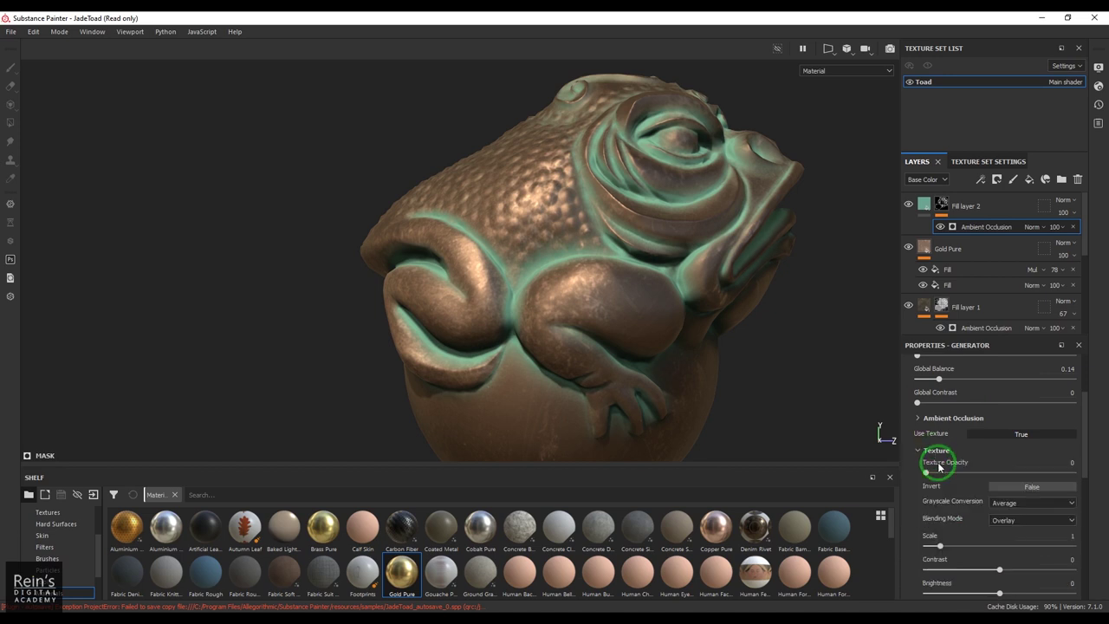
{"action": "left_click_drag", "start_coordinate": [983, 474], "coordinate": [1074, 473]}
{"action": "left_click", "coordinate": [1040, 486]}
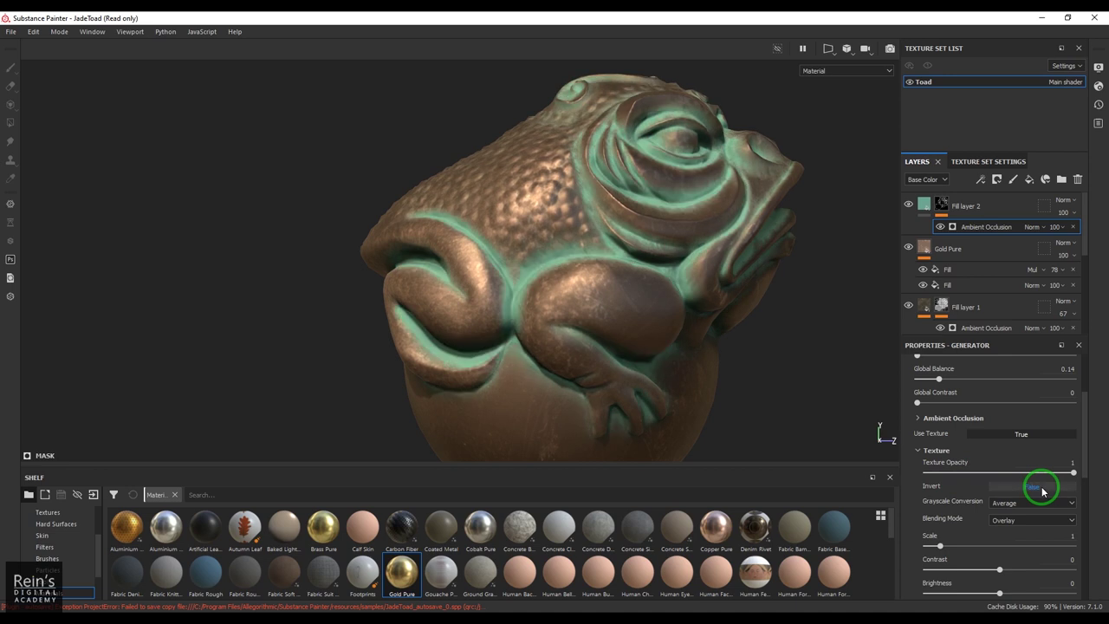
{"action": "left_click", "coordinate": [1010, 436]}
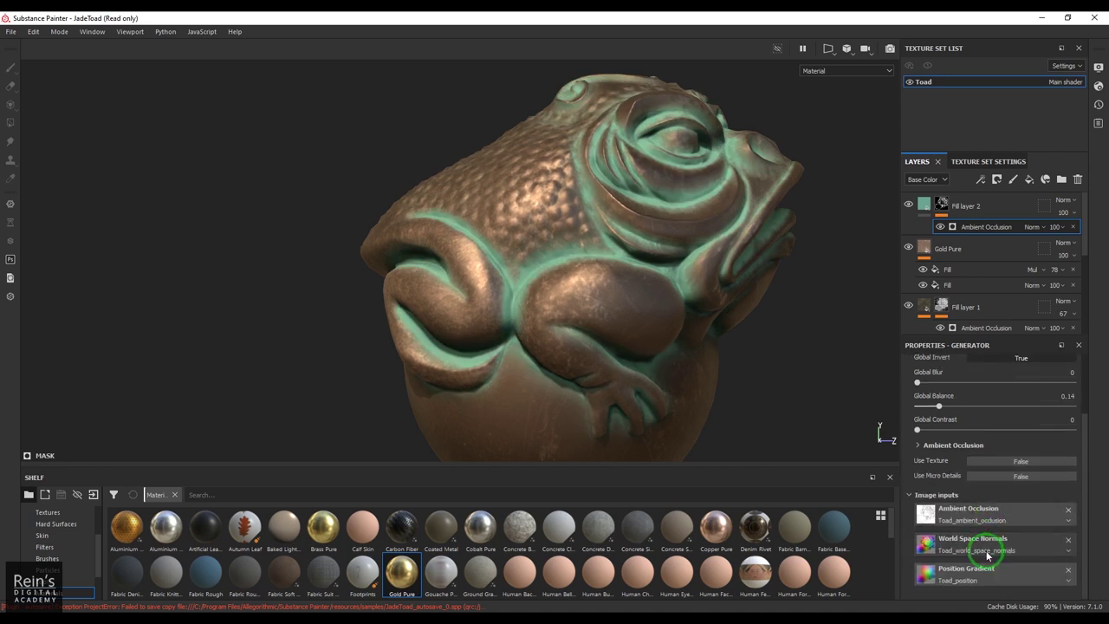
Turn on the generator's micro details and use Directional Noise 2 as the micro height
{"action": "left_click", "coordinate": [1002, 477]}
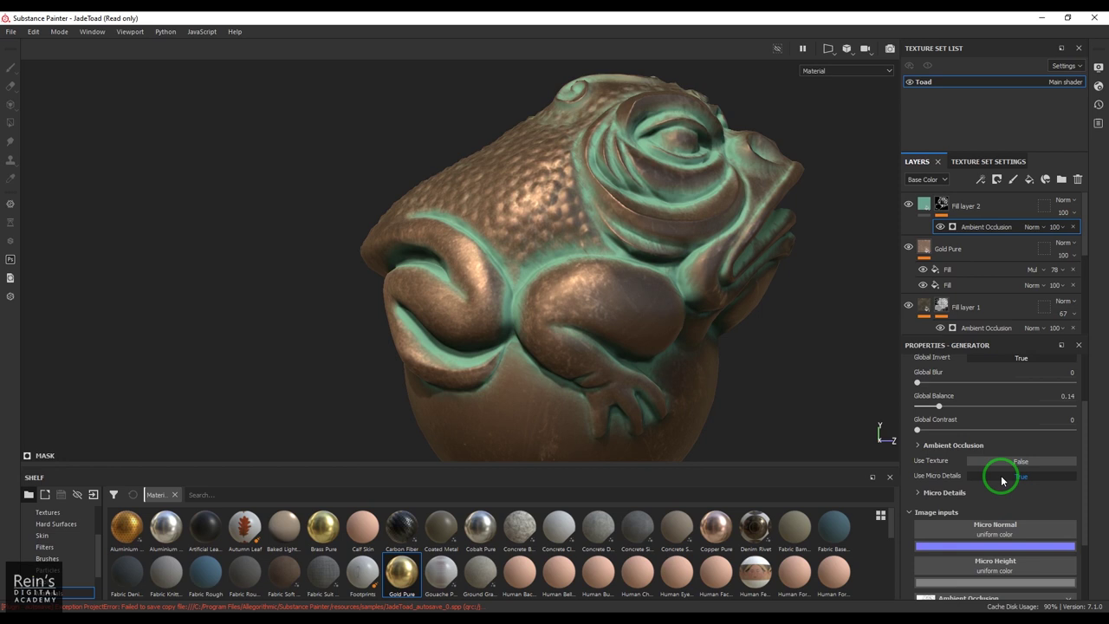
{"action": "left_click", "coordinate": [996, 535]}
{"action": "left_click", "coordinate": [1018, 502]}
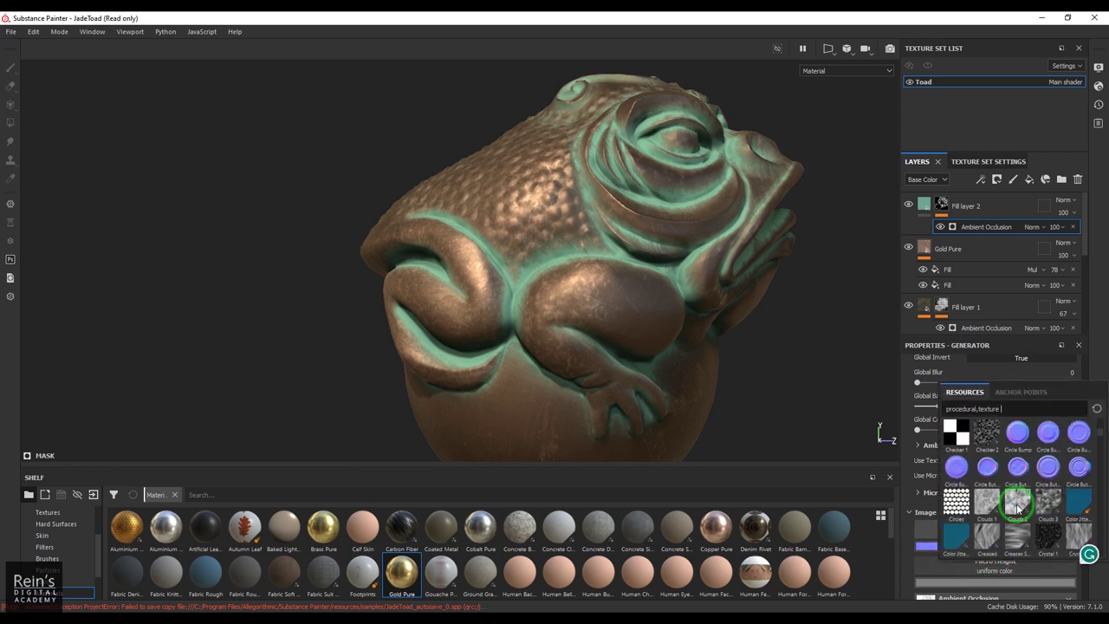
{"action": "scroll", "coordinate": [1029, 507], "scroll_direction": "down", "scroll_amount": 3}
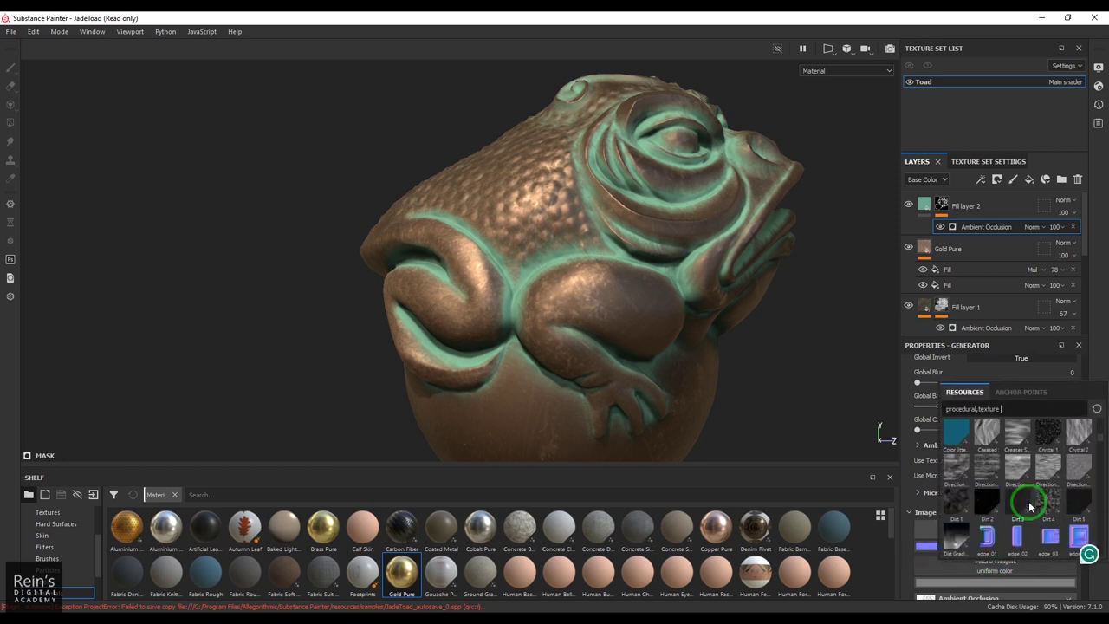
{"action": "left_click", "coordinate": [986, 465]}
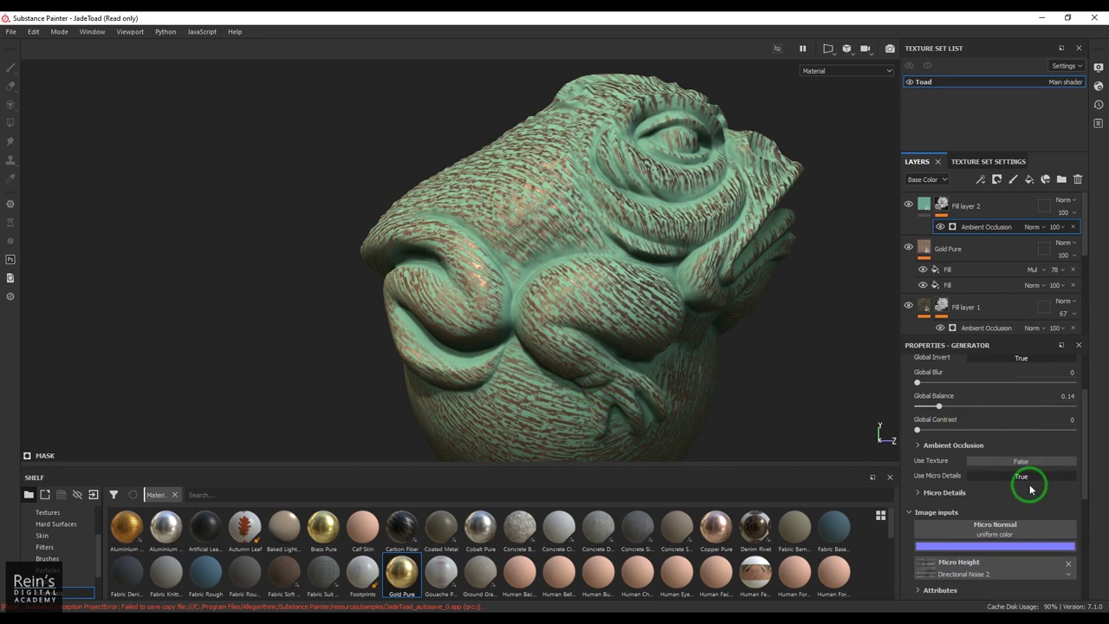
Replace the micro height texture with Grunge Fingerprints Smeared Wide
{"action": "left_click", "coordinate": [998, 530]}
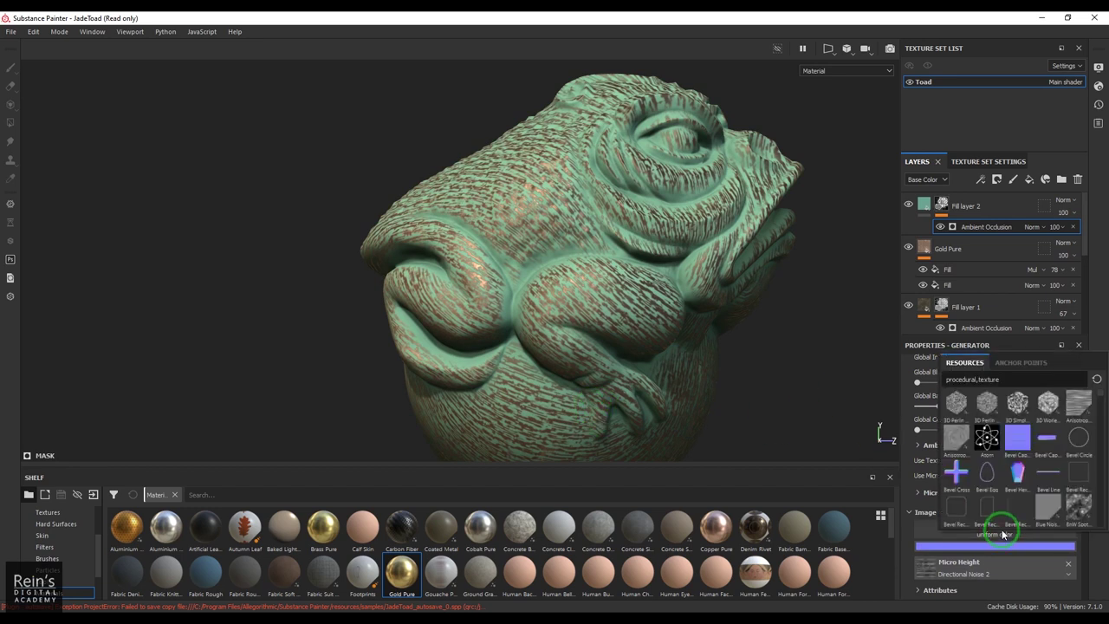
{"action": "left_click", "coordinate": [1077, 575]}
{"action": "left_click", "coordinate": [1060, 532]}
{"action": "scroll", "coordinate": [1061, 531], "scroll_direction": "down", "scroll_amount": 3}
{"action": "scroll", "coordinate": [1062, 531], "scroll_direction": "down", "scroll_amount": 3}
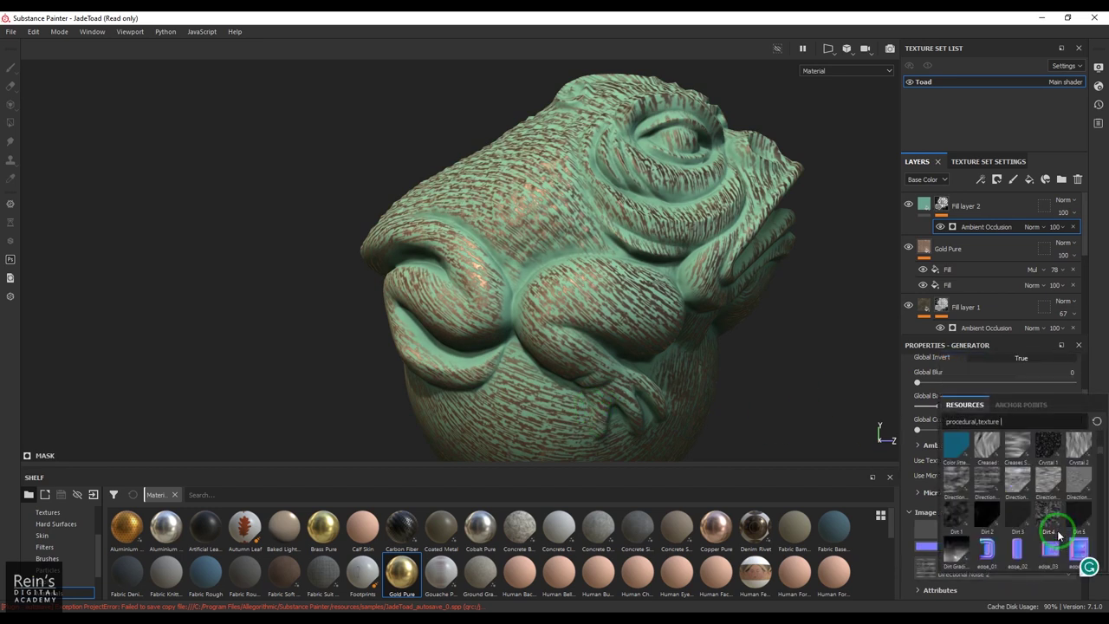
{"action": "scroll", "coordinate": [1060, 532], "scroll_direction": "down", "scroll_amount": 6}
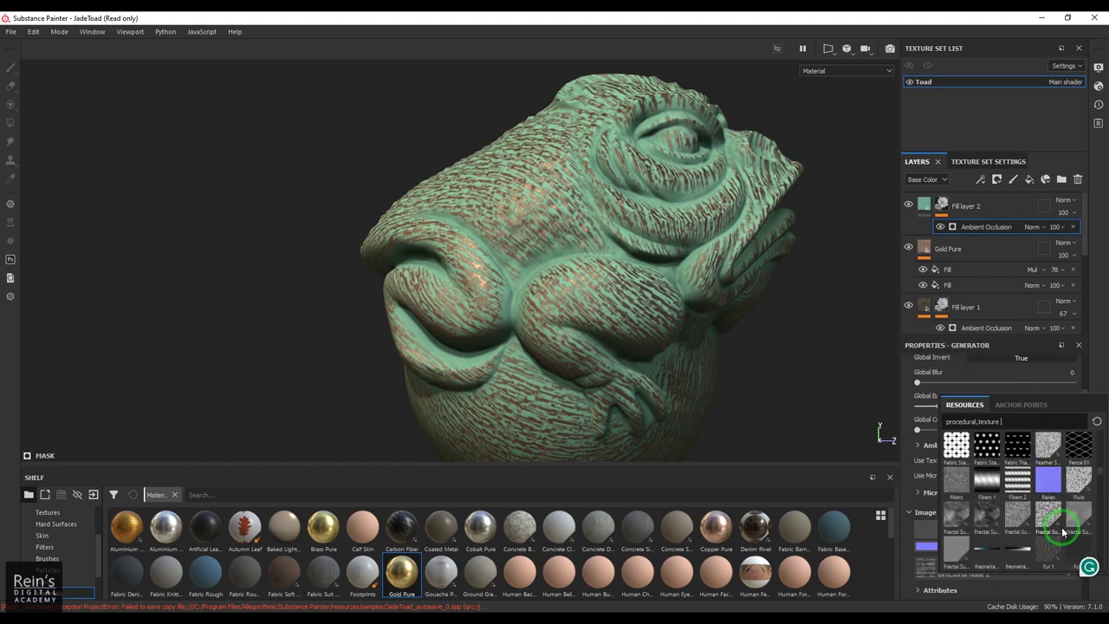
{"action": "scroll", "coordinate": [1063, 531], "scroll_direction": "down", "scroll_amount": 6}
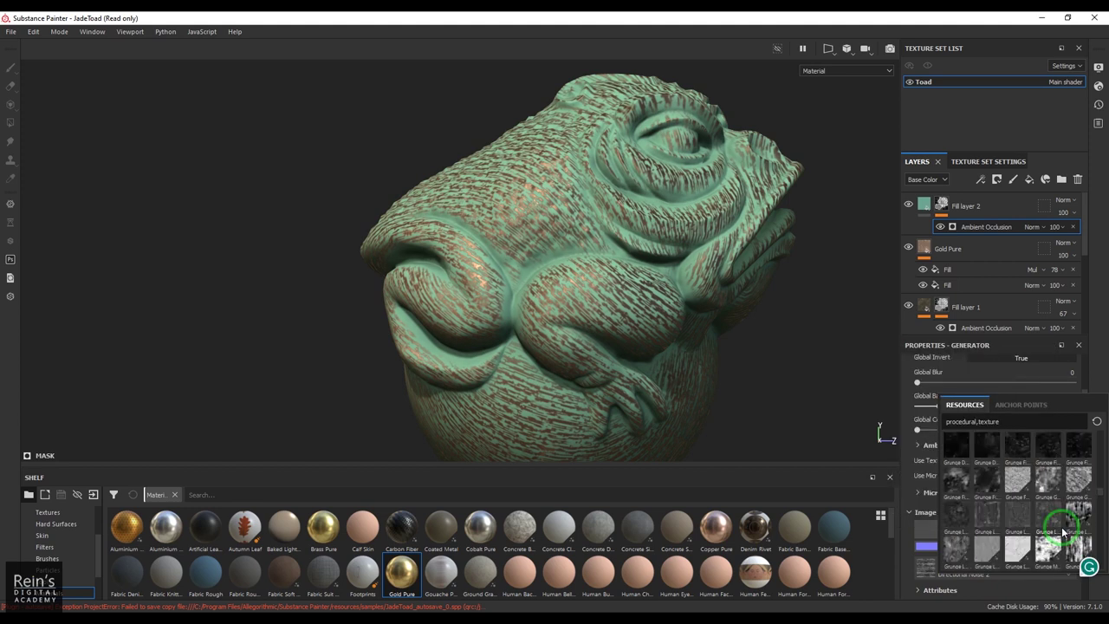
{"action": "left_click", "coordinate": [986, 488]}
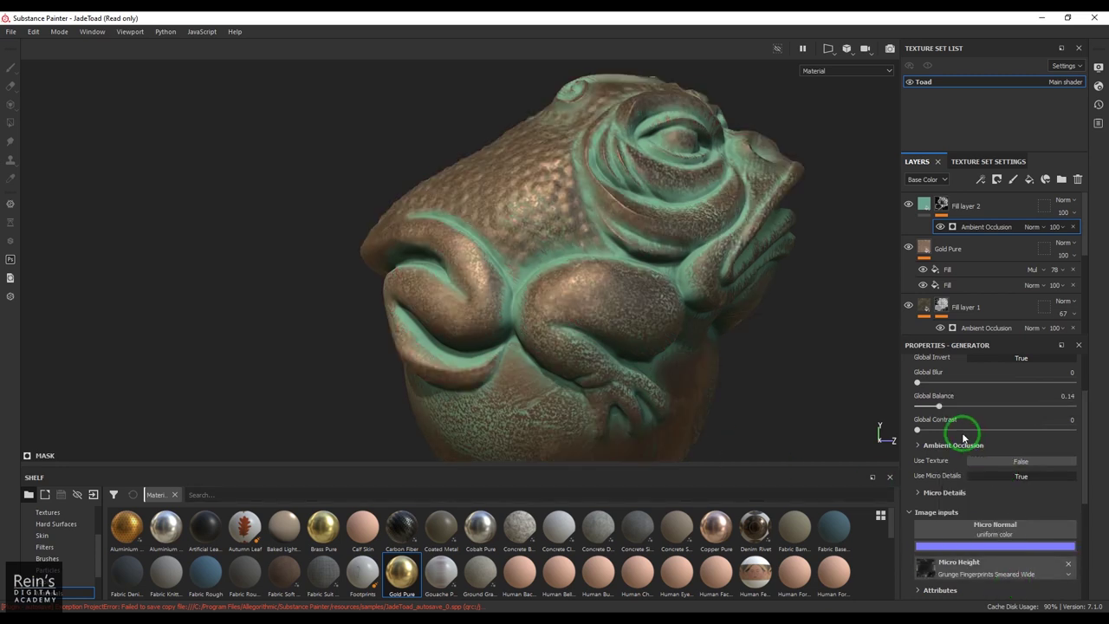
Lower the Grunge Fingerprints balance to 0.48 and browse for a replacement micro height map
{"action": "scroll", "coordinate": [981, 526], "scroll_direction": "down", "scroll_amount": 3}
{"action": "scroll", "coordinate": [983, 543], "scroll_direction": "down", "scroll_amount": 2}
{"action": "scroll", "coordinate": [987, 542], "scroll_direction": "up", "scroll_amount": 2}
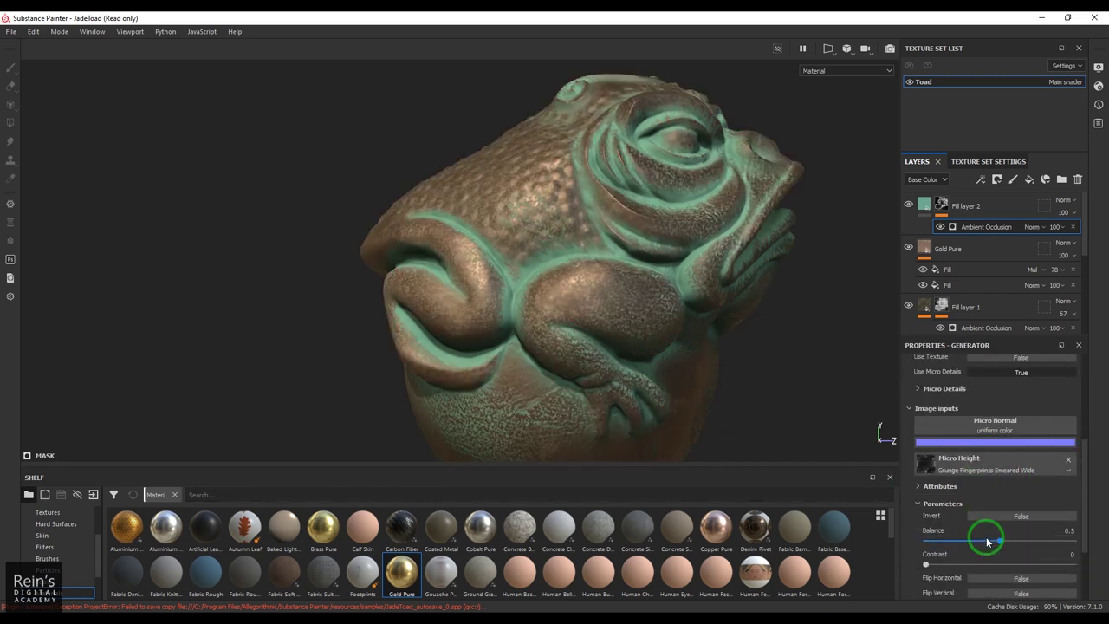
{"action": "mouse_move", "coordinate": [988, 544]}
{"action": "left_mouse_down"}
{"action": "mouse_move", "coordinate": [965, 539]}
{"action": "mouse_move", "coordinate": [996, 539]}
{"action": "left_mouse_up"}
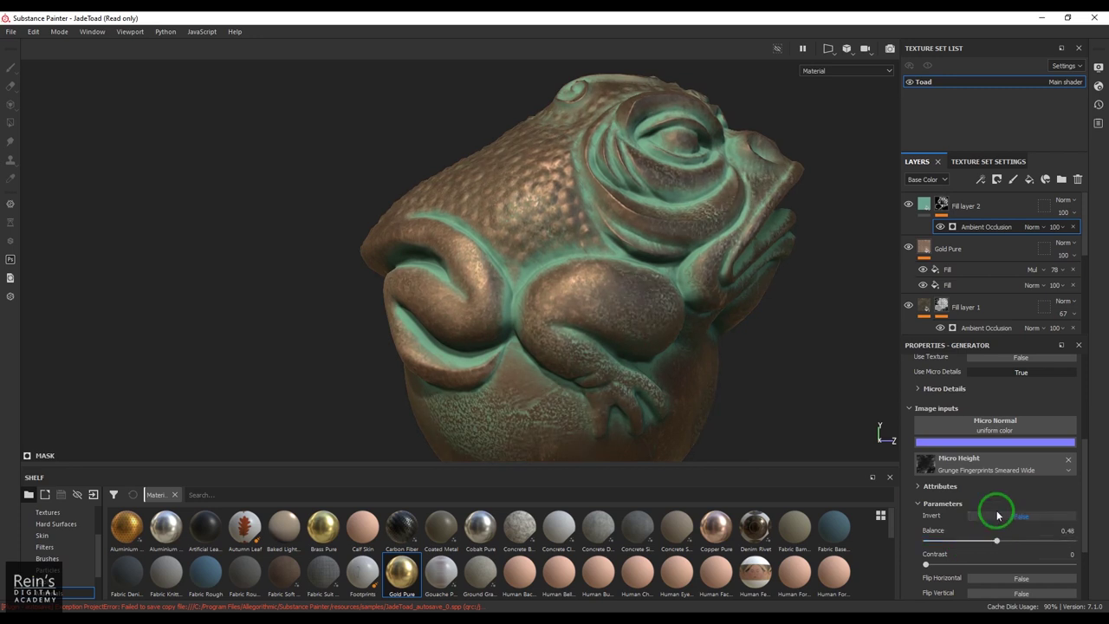
{"action": "left_click", "coordinate": [997, 463]}
{"action": "scroll", "coordinate": [1022, 438], "scroll_direction": "down", "scroll_amount": 10}
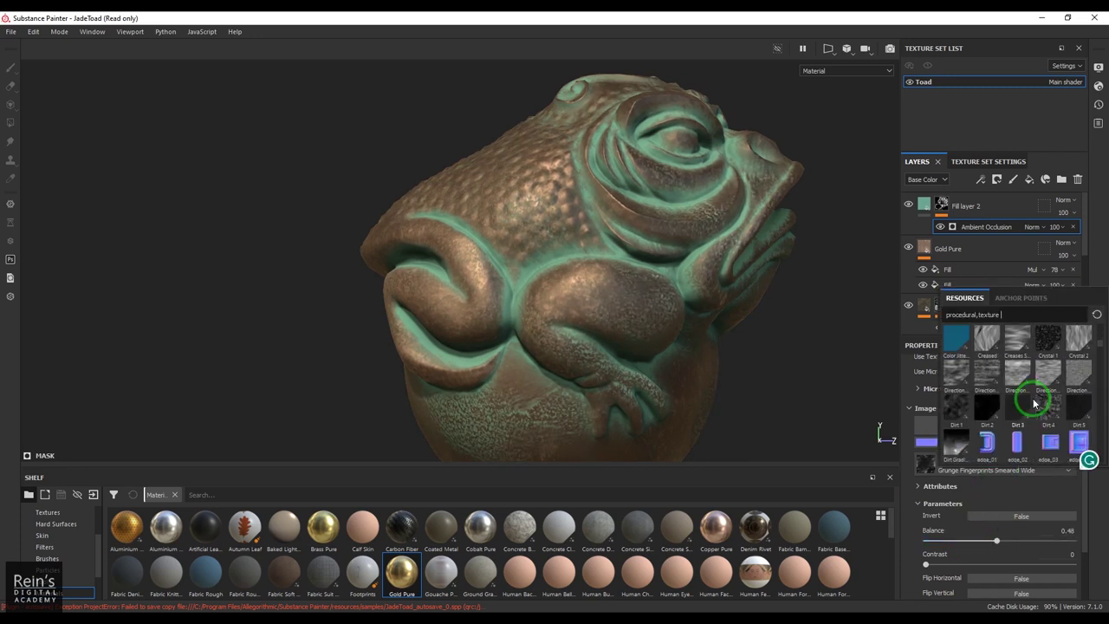
{"action": "scroll", "coordinate": [1034, 403], "scroll_direction": "down", "scroll_amount": 4}
{"action": "scroll", "coordinate": [1034, 403], "scroll_direction": "down", "scroll_amount": 4}
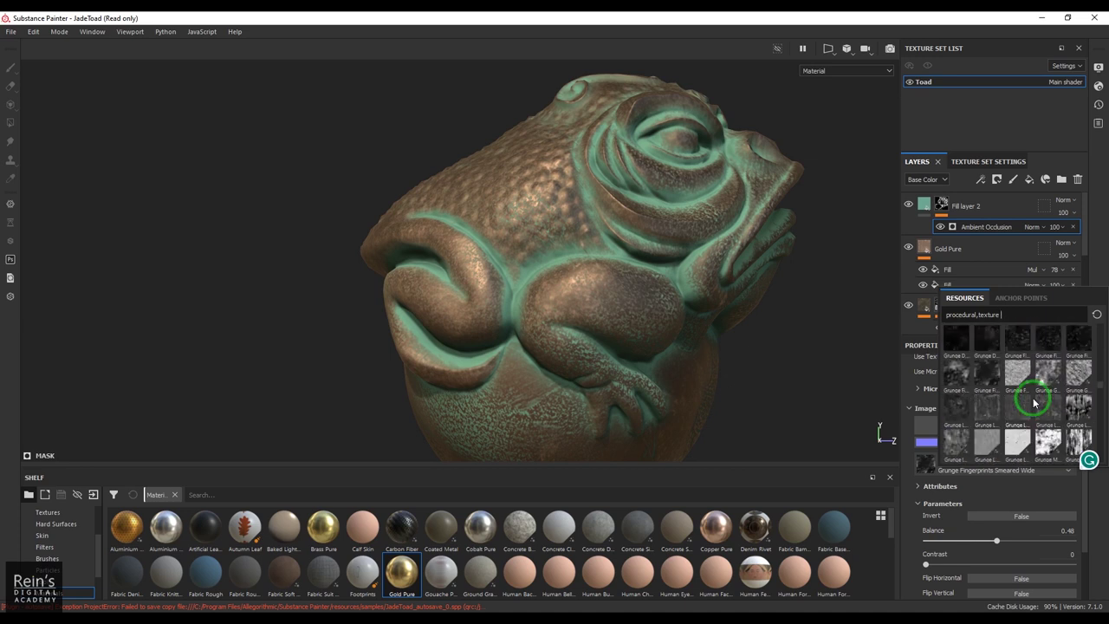
{"action": "scroll", "coordinate": [1033, 402], "scroll_direction": "down", "scroll_amount": 3}
Use Grunge Map 014 as the micro height at Balance 0.3 with tile by ratio set to True
{"action": "left_click", "coordinate": [990, 335]}
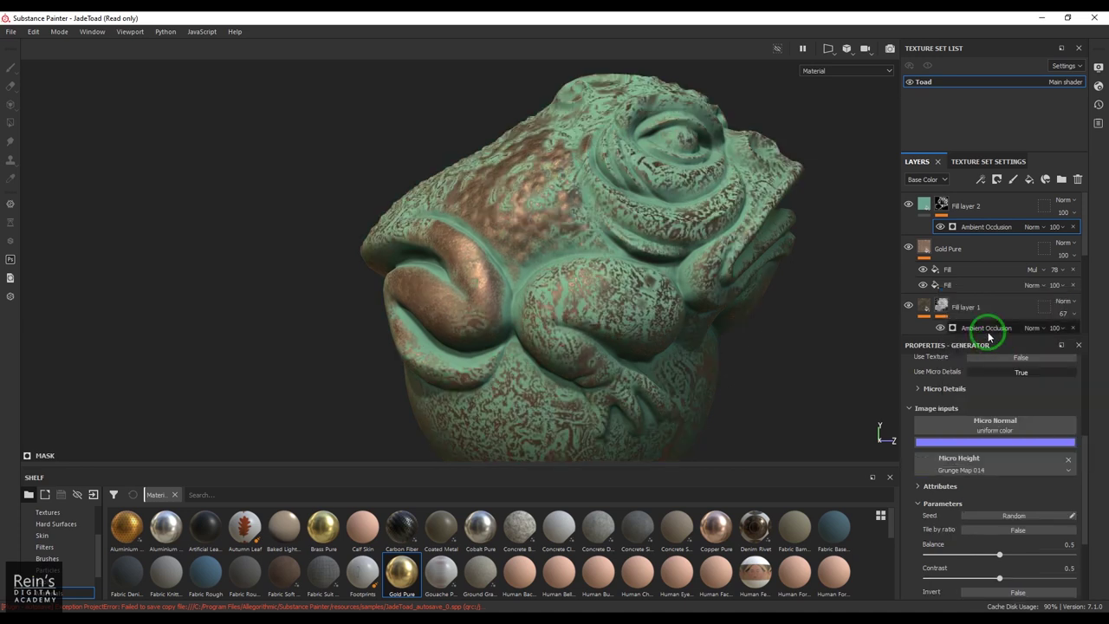
{"action": "mouse_move", "coordinate": [985, 557]}
{"action": "left_mouse_down"}
{"action": "mouse_move", "coordinate": [949, 552]}
{"action": "mouse_move", "coordinate": [982, 554]}
{"action": "mouse_move", "coordinate": [924, 580]}
{"action": "mouse_move", "coordinate": [952, 557]}
{"action": "mouse_move", "coordinate": [979, 569]}
{"action": "left_mouse_up"}
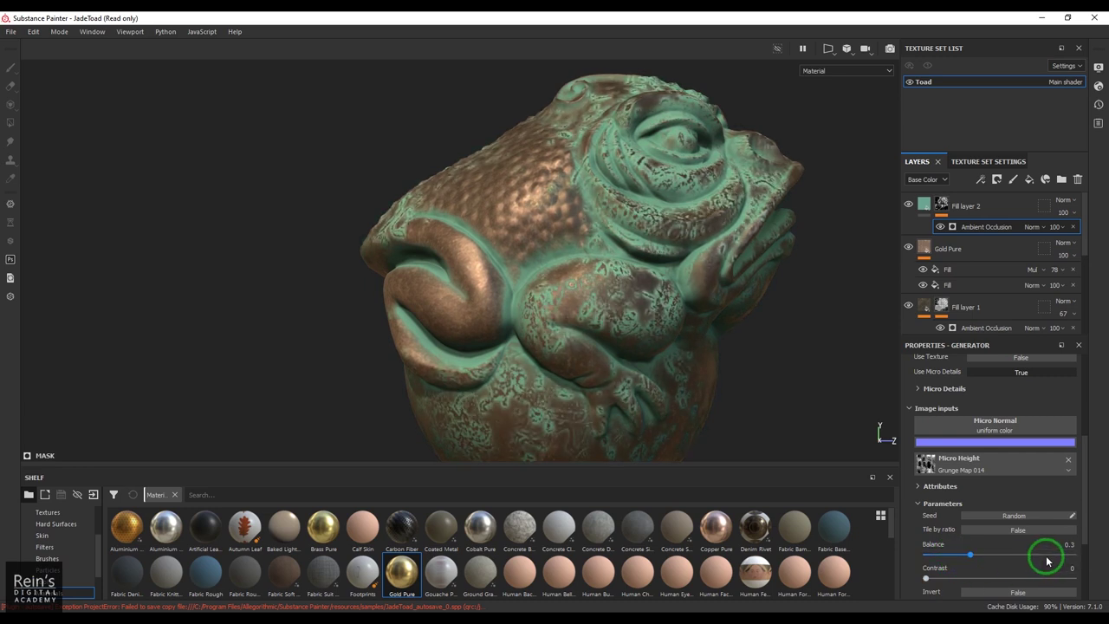
{"action": "scroll", "coordinate": [1044, 554], "scroll_direction": "down", "scroll_amount": 3}
{"action": "scroll", "coordinate": [1082, 541], "scroll_direction": "up", "scroll_amount": 2}
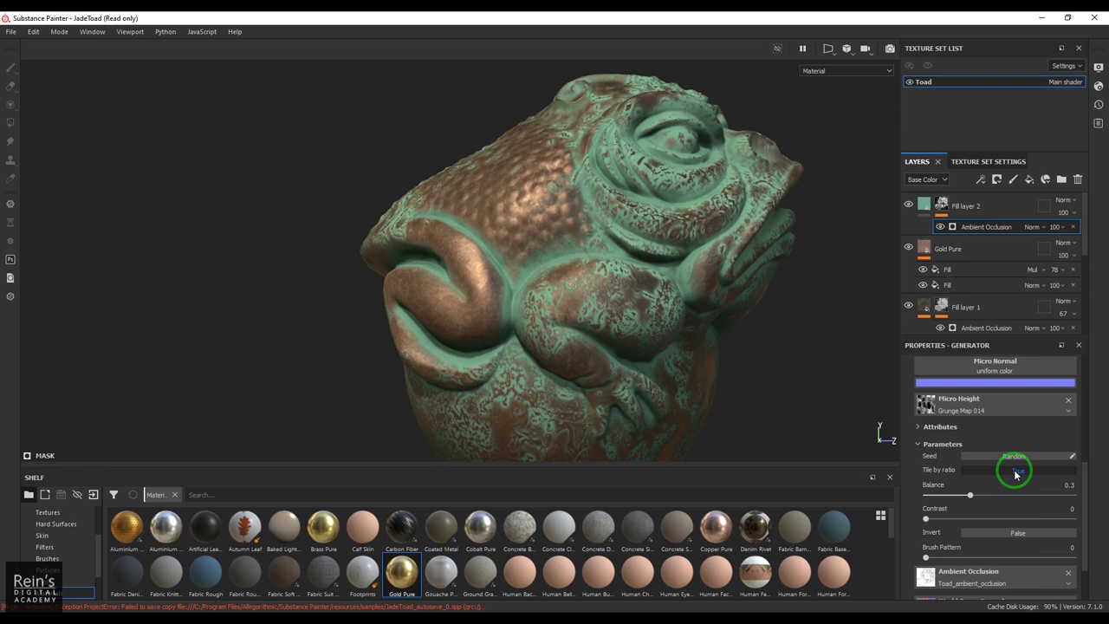
{"action": "left_click", "coordinate": [1022, 458]}
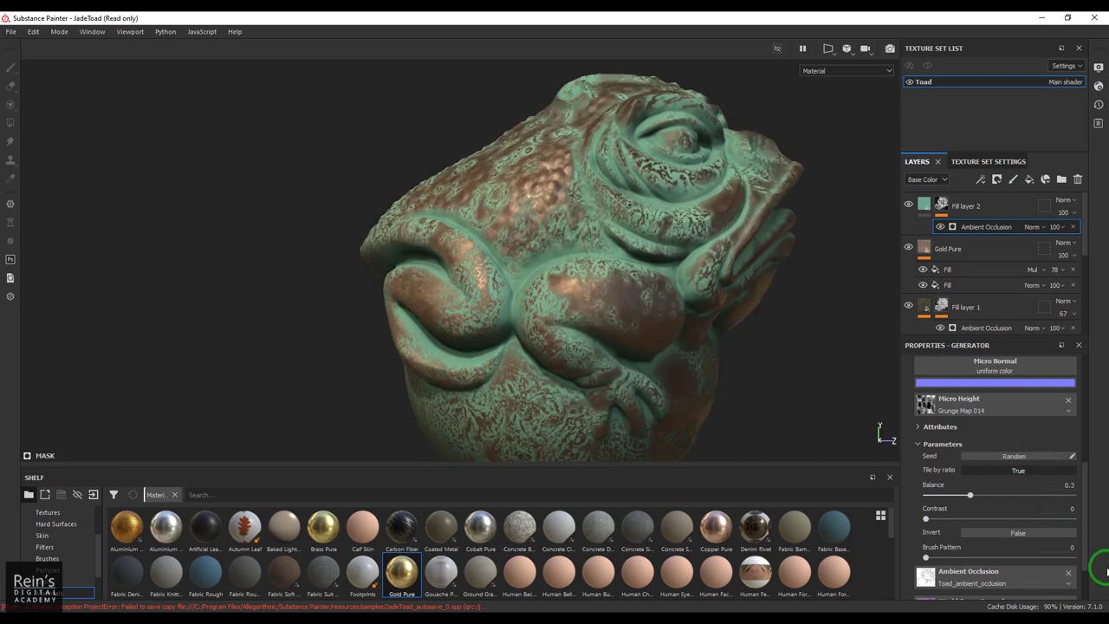
{"action": "scroll", "coordinate": [1085, 551], "scroll_direction": "up", "scroll_amount": 1}
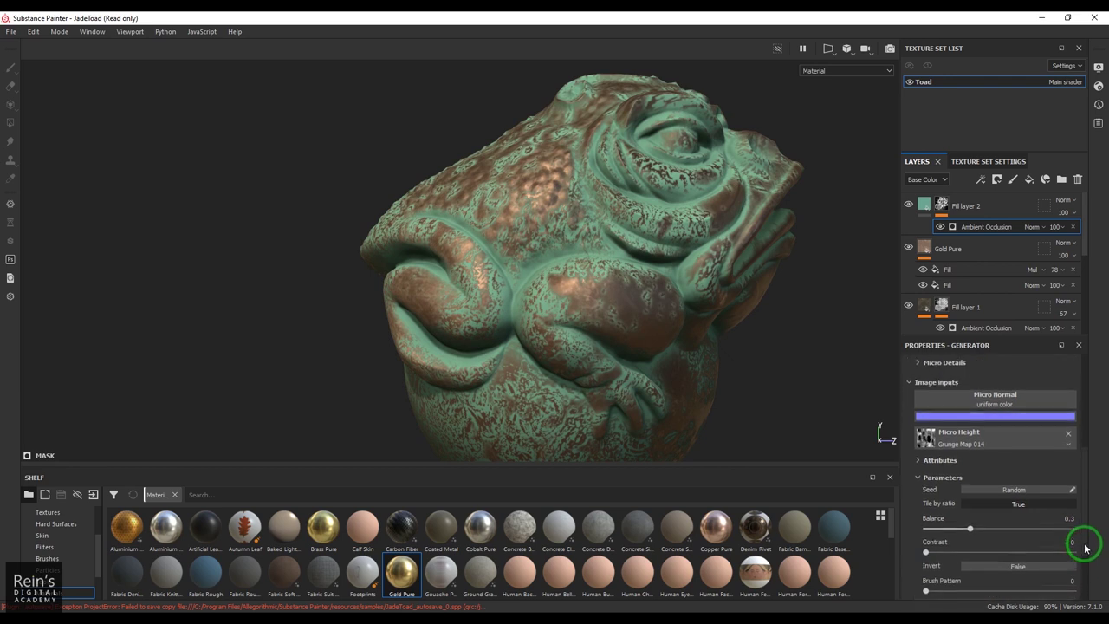
{"action": "left_click", "coordinate": [940, 460]}
{"action": "left_click", "coordinate": [961, 463]}
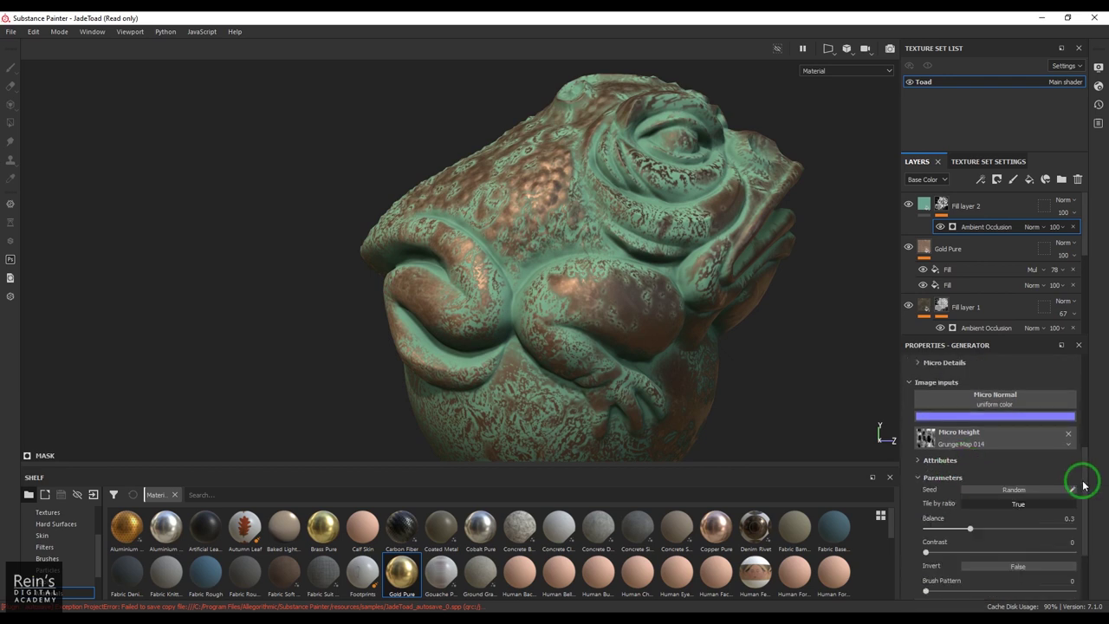
{"action": "scroll", "coordinate": [1082, 486], "scroll_direction": "up", "scroll_amount": 3}
Set the micro-detail AO Radius to 0.17, AO Depth to 0.02 and Global Balance to 0.09
{"action": "left_click", "coordinate": [983, 469]}
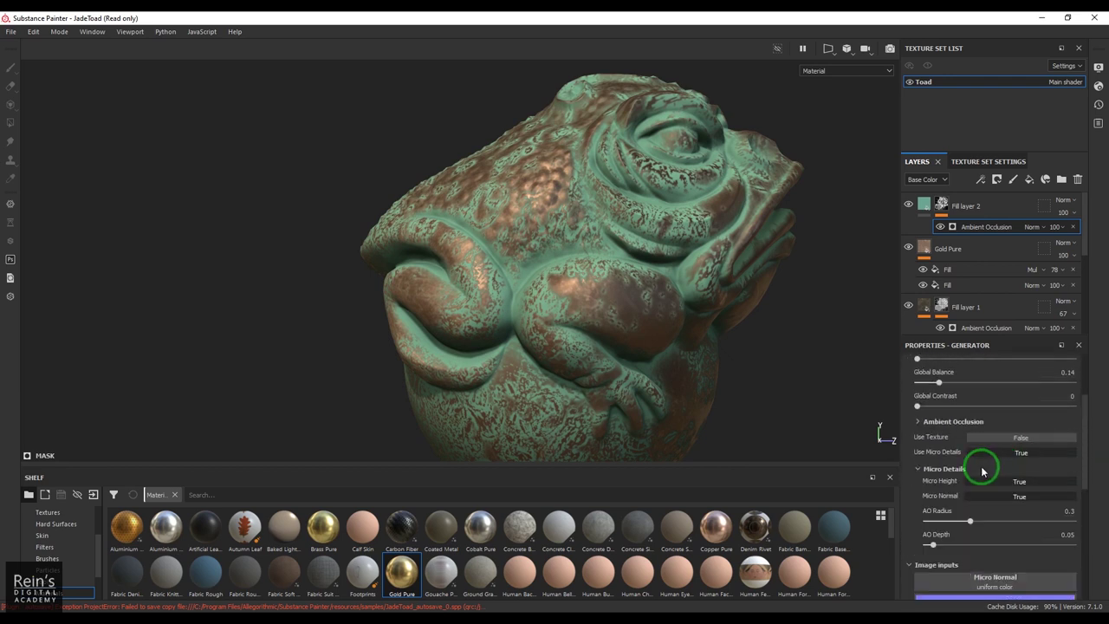
{"action": "left_click_drag", "start_coordinate": [967, 521], "coordinate": [928, 555]}
{"action": "left_click", "coordinate": [1070, 524]}
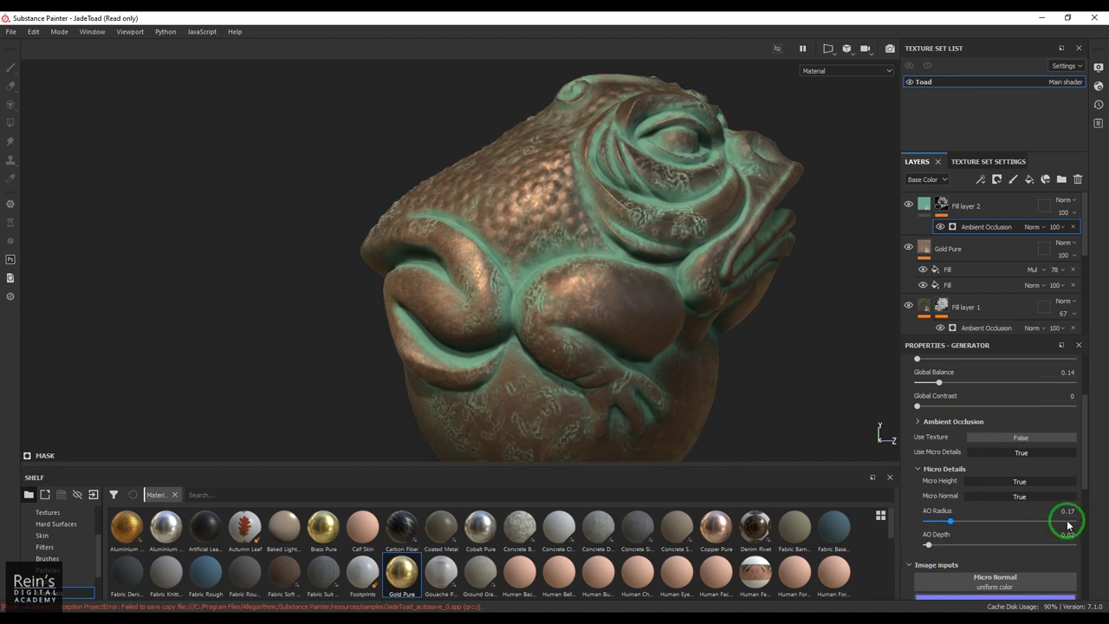
{"action": "scroll", "coordinate": [1068, 522], "scroll_direction": "up", "scroll_amount": 2}
{"action": "left_click_drag", "start_coordinate": [936, 418], "coordinate": [931, 425]}
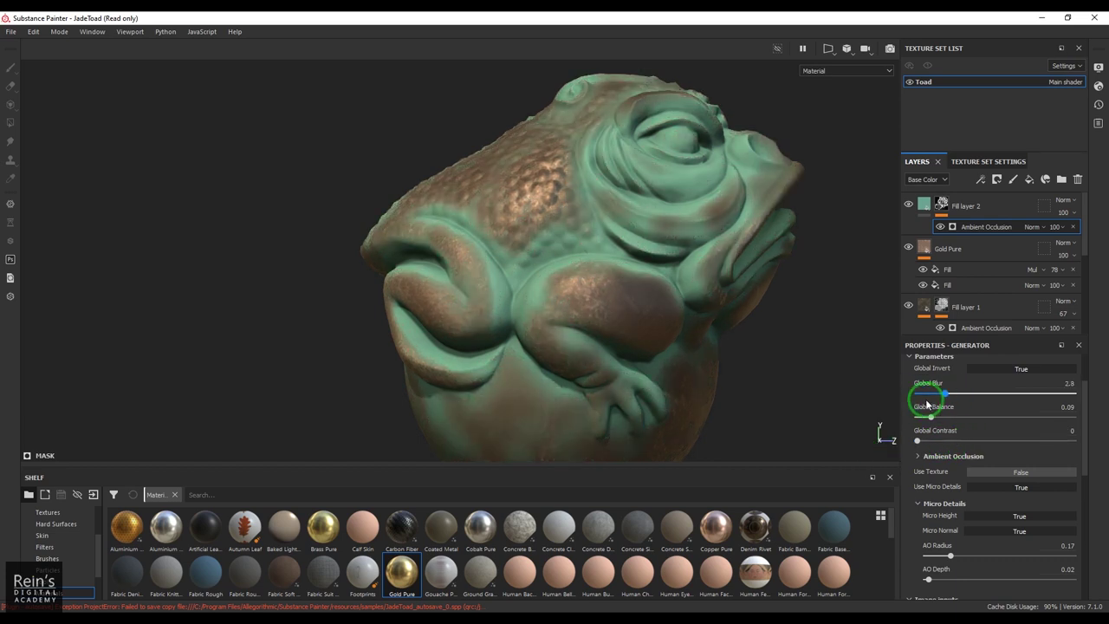
{"action": "scroll", "coordinate": [965, 427], "scroll_direction": "up", "scroll_amount": 2}
{"action": "scroll", "coordinate": [1052, 489], "scroll_direction": "down", "scroll_amount": 3}
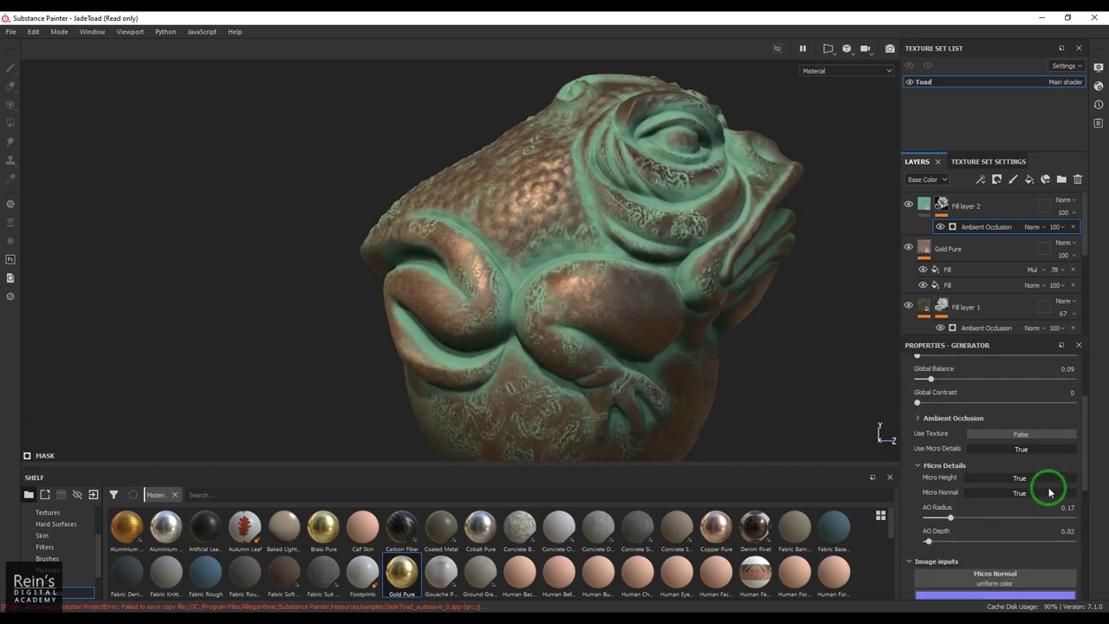
{"action": "left_click_drag", "start_coordinate": [736, 355], "coordinate": [595, 330], "text": "alt"}
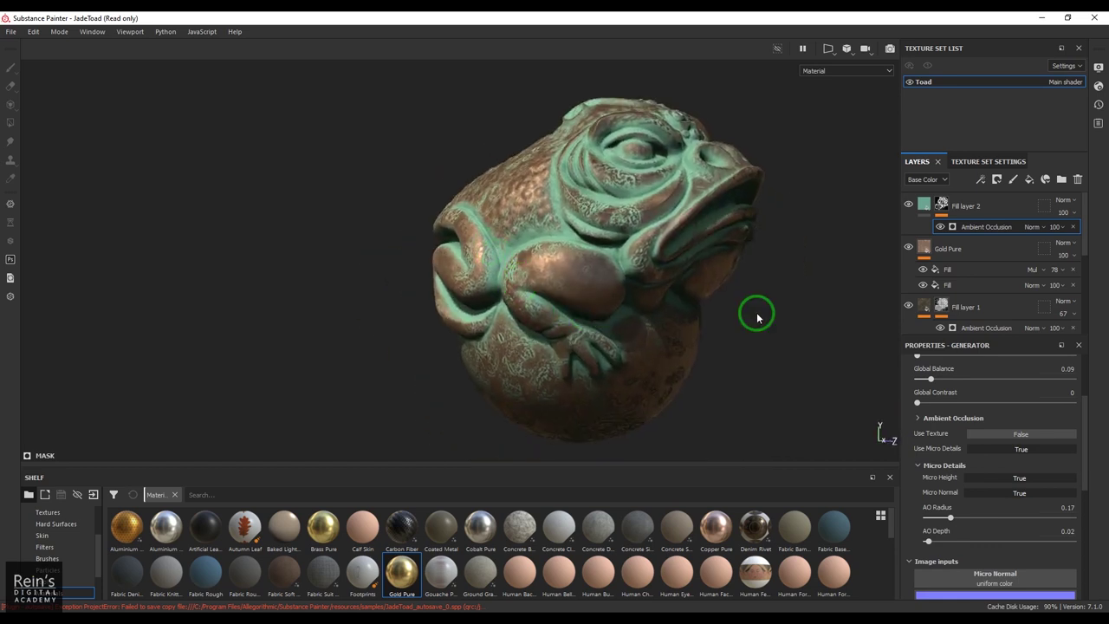
Set Fill layer 2's opacity to 77 after trying 50
{"action": "left_click", "coordinate": [927, 205]}
{"action": "left_click", "coordinate": [1061, 216]}
{"action": "left_click_drag", "start_coordinate": [1061, 215], "coordinate": [1090, 235]}
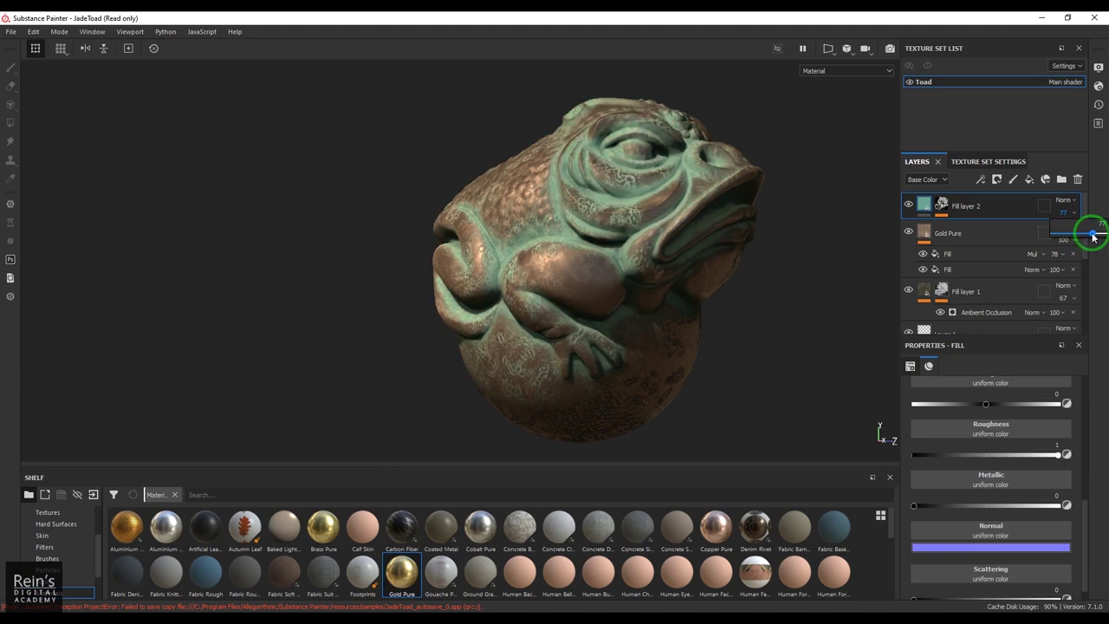
{"action": "left_click_drag", "start_coordinate": [527, 321], "coordinate": [668, 345], "text": "alt"}
{"action": "left_click", "coordinate": [57, 32]}
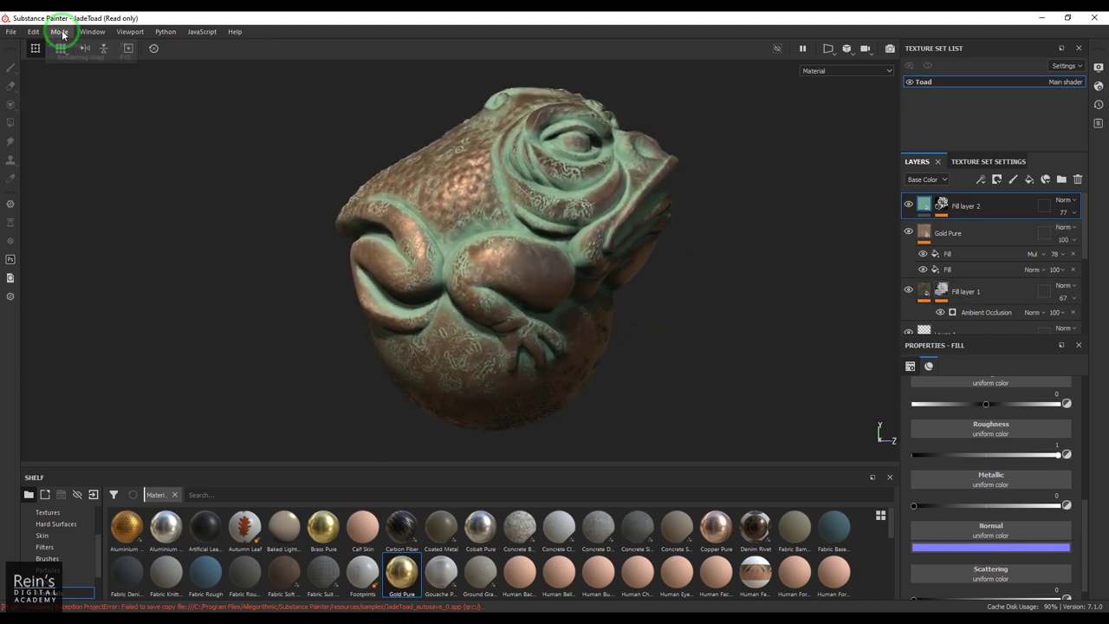
{"action": "left_click", "coordinate": [75, 51]}
{"action": "left_click", "coordinate": [484, 260]}
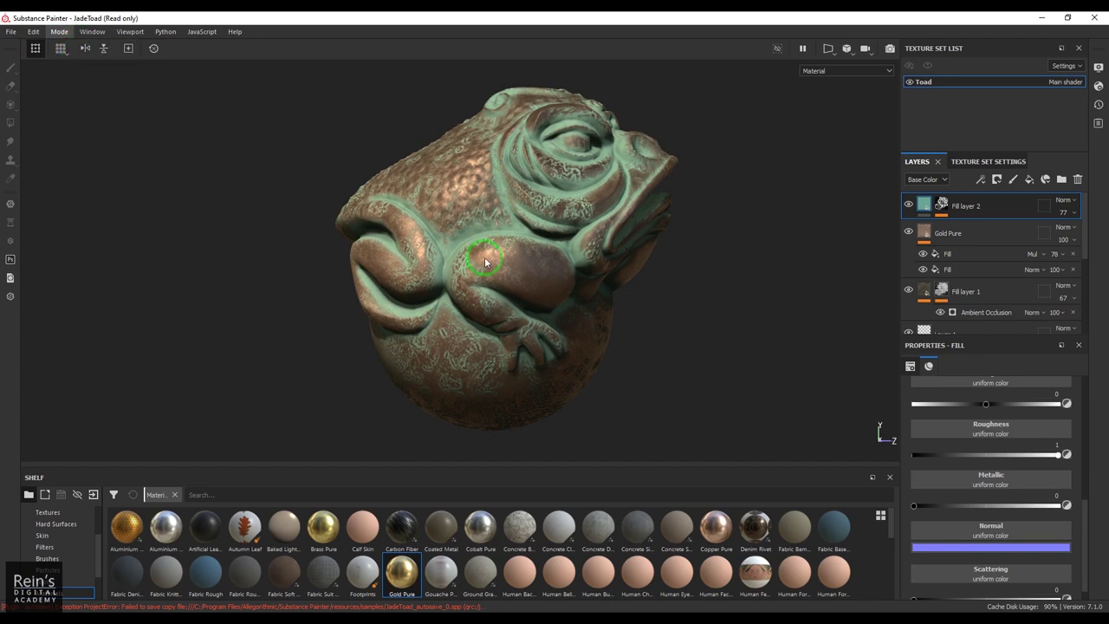
Switch to Iray rendering with F10 and let the toad render finish
{"action": "key", "text": "F10"}
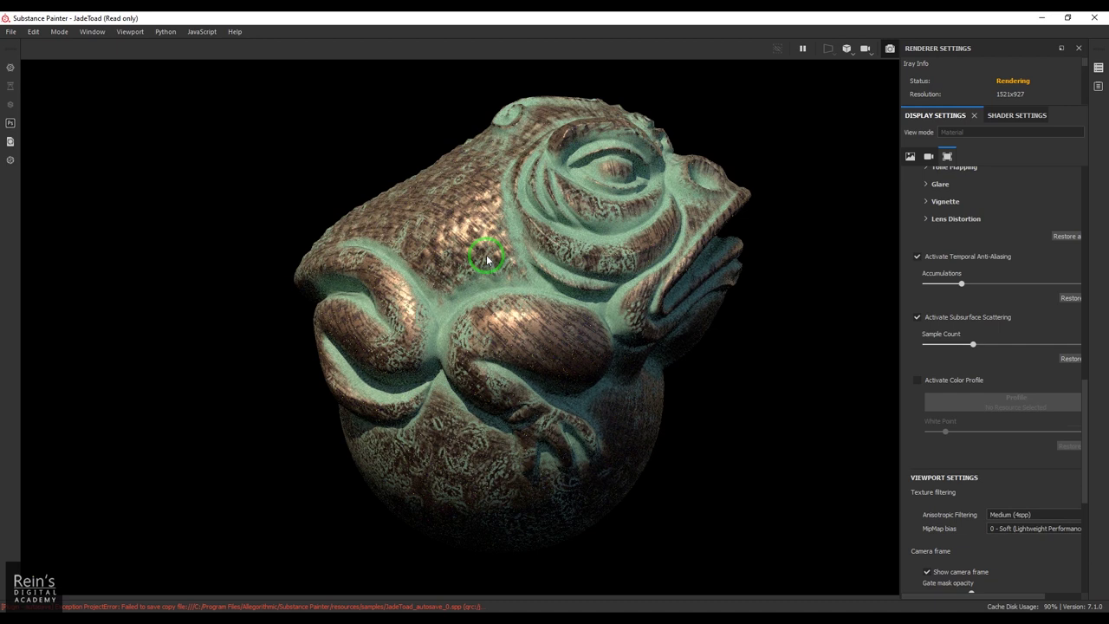
{"action": "left_click", "coordinate": [63, 33]}
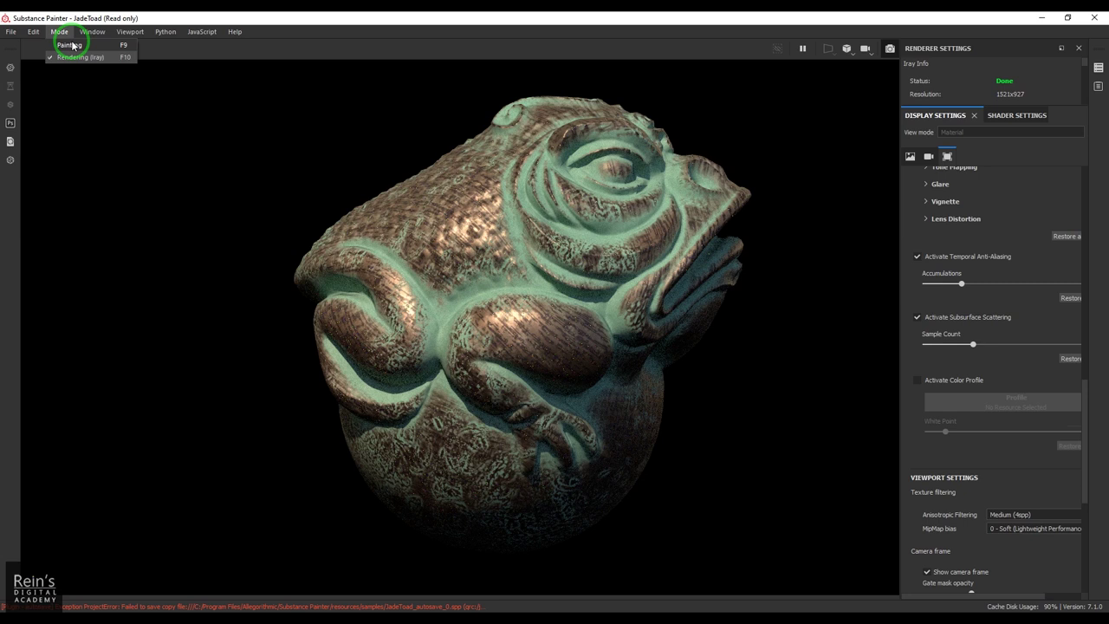
Leave the Iray render and return to Painting mode
{"action": "left_click", "coordinate": [72, 45]}
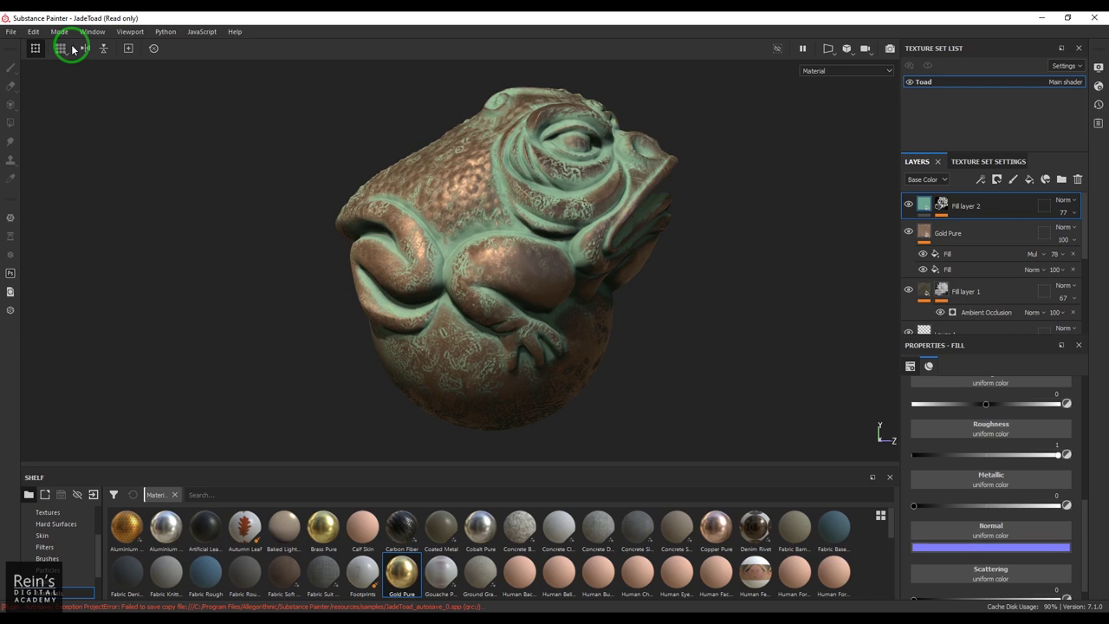
{"action": "left_click", "coordinate": [896, 403]}
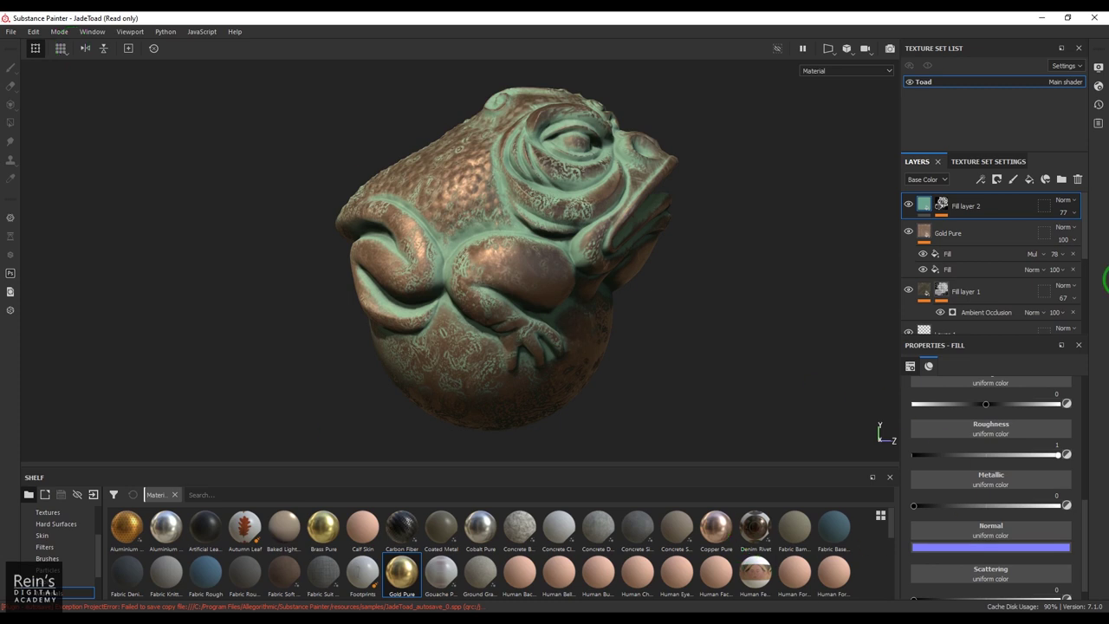